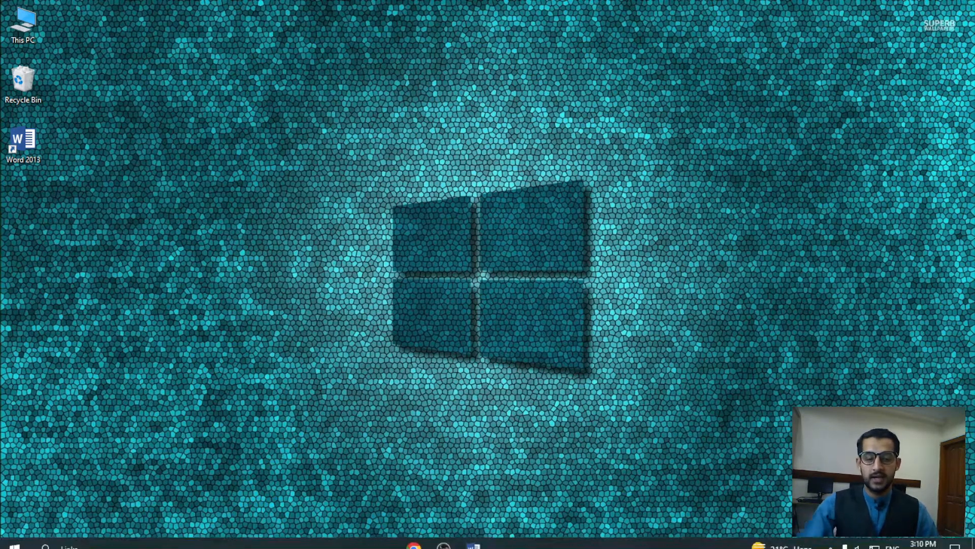
Bring up the Ms Word Lesson 19 document at its Lecture No. 19 'Links' page
{"action": "mouse_move", "coordinate": [485, 544]}
{"action": "left_click", "coordinate": [409, 480]}
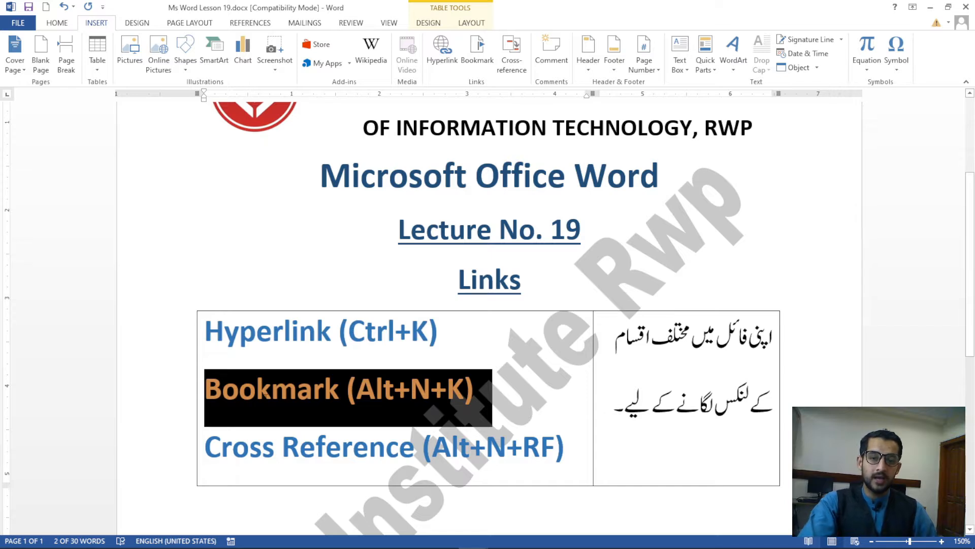
Highlight the Cross Reference entry in the lesson's shortcut table
{"action": "left_click_drag", "start_coordinate": [564, 455], "coordinate": [240, 455]}
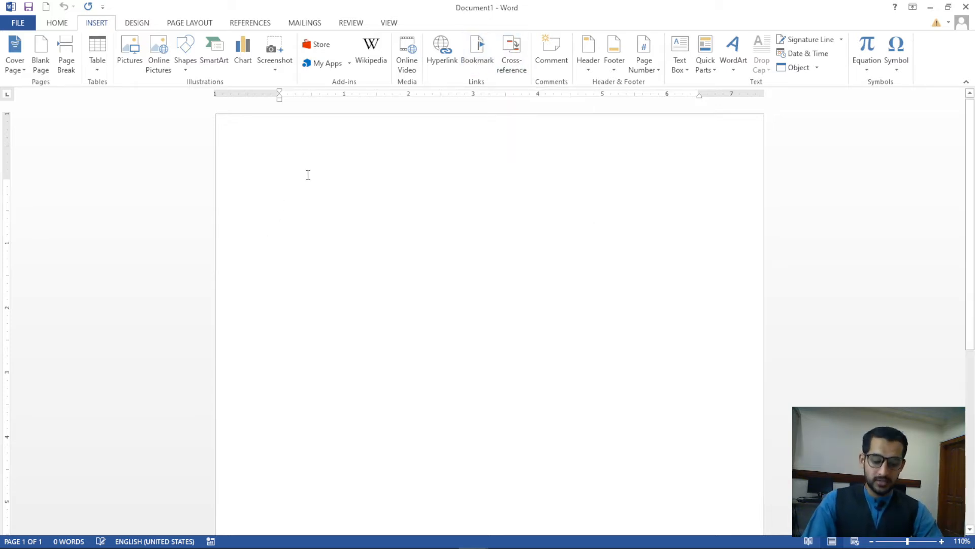
Generate five sample paragraphs with =rand() and justify them
{"action": "type", "text": "="}
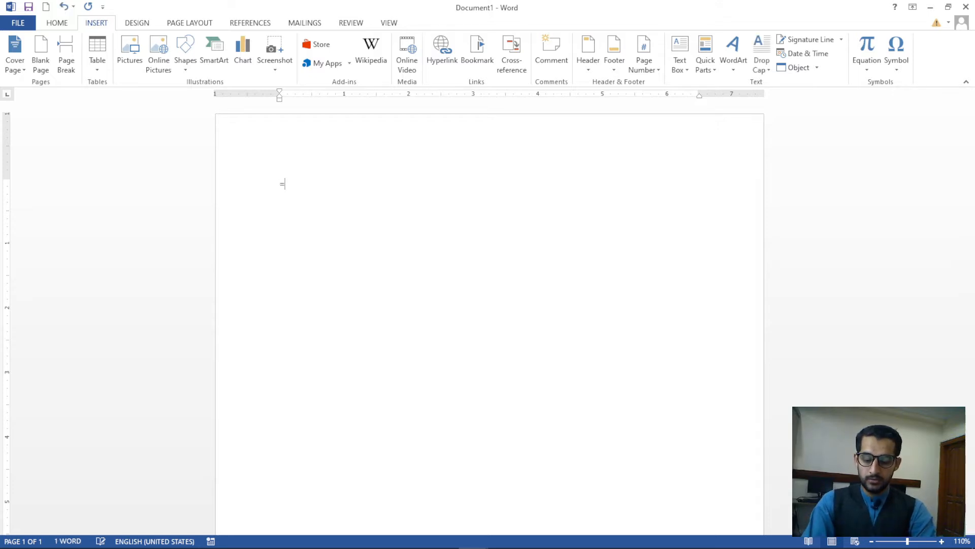
{"action": "type", "text": "rand()"}
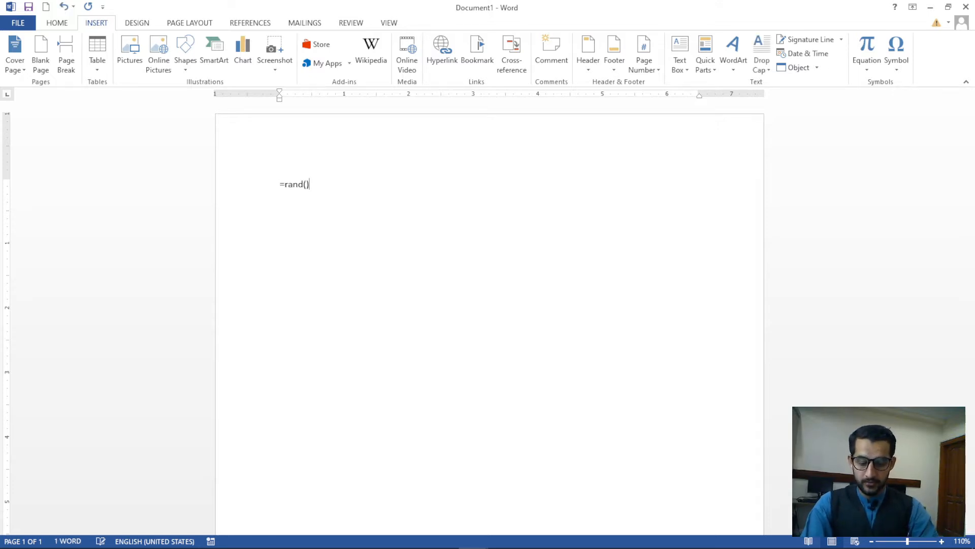
{"action": "key", "text": "Return"}
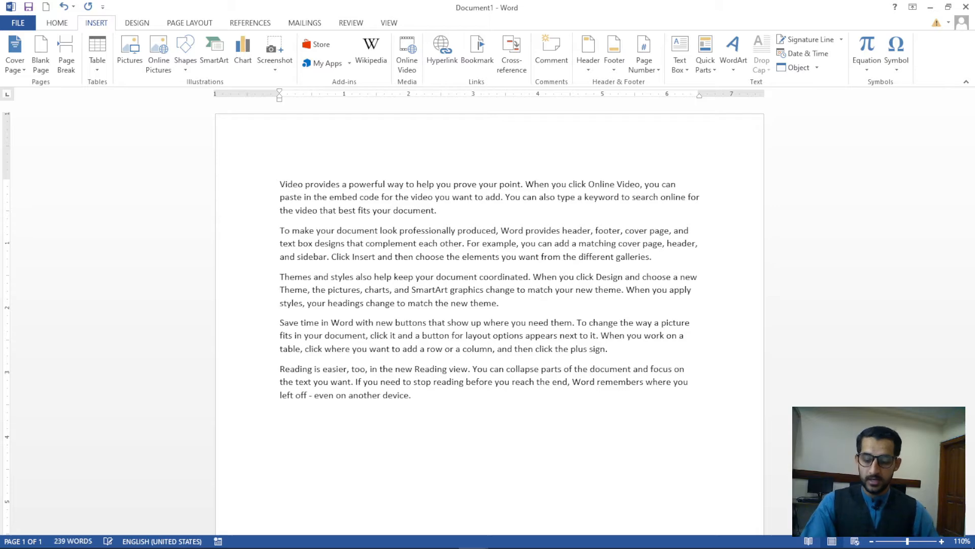
{"action": "key", "text": "ctrl+a"}
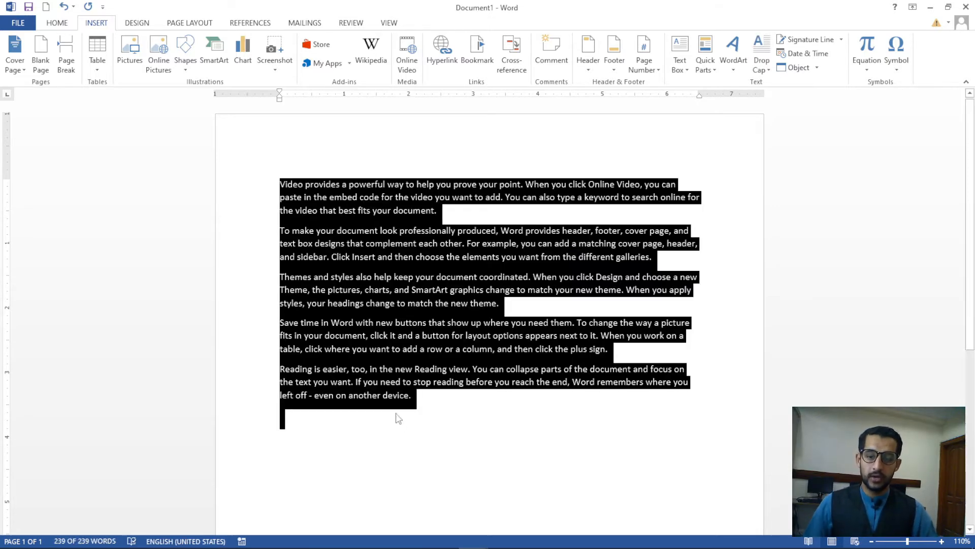
{"action": "key", "text": "ctrl+j"}
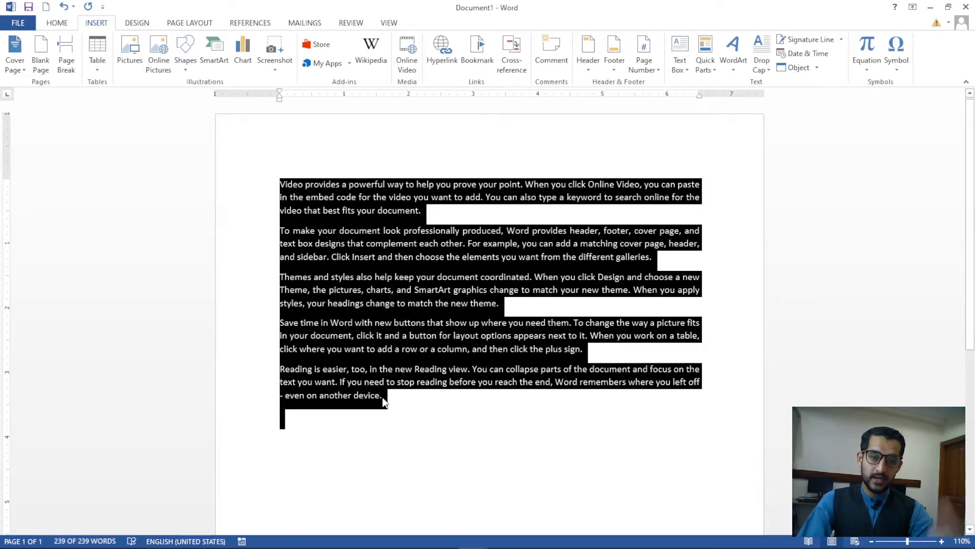
{"action": "key", "text": "ctrl+Home"}
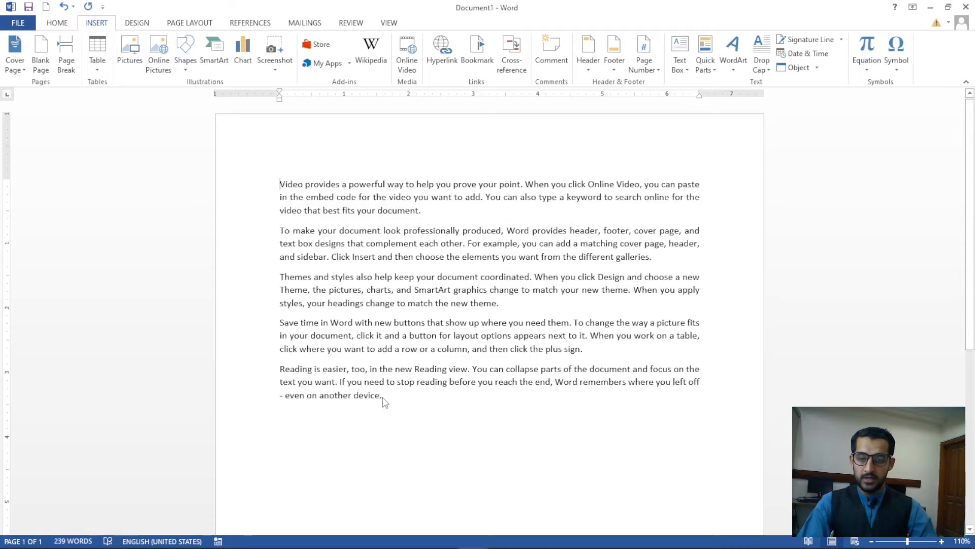
{"action": "key", "text": "ctrl+shift+Down"}
{"action": "key", "text": "ctrl+shift+Down"}
{"action": "key", "text": "ctrl+shift+Down"}
{"action": "key", "text": "ctrl+shift+Down"}
{"action": "key", "text": "ctrl+shift+Down"}
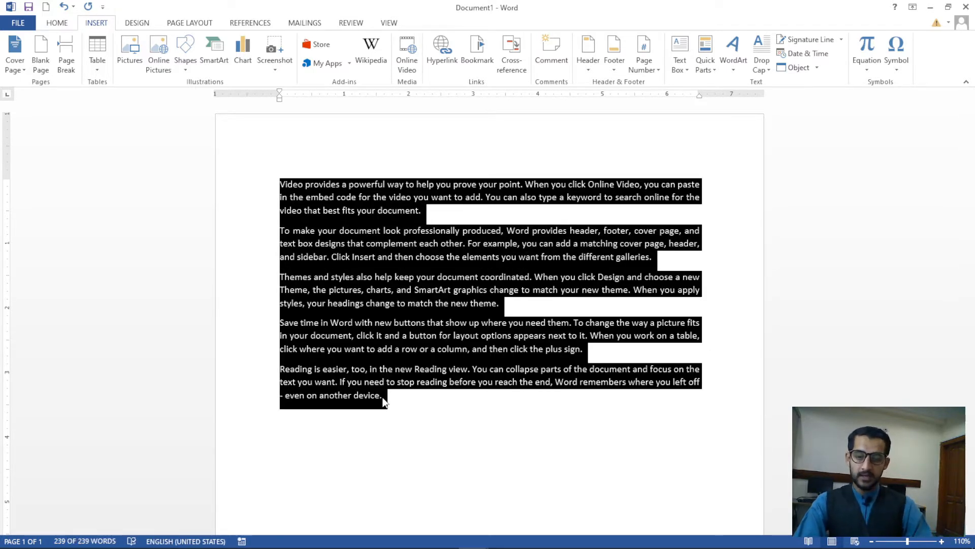
{"action": "key", "text": "ctrl+Home"}
Add a 'Chapter no. 01' heading line above the paragraphs and select the whole chapter
{"action": "key", "text": "Return"}
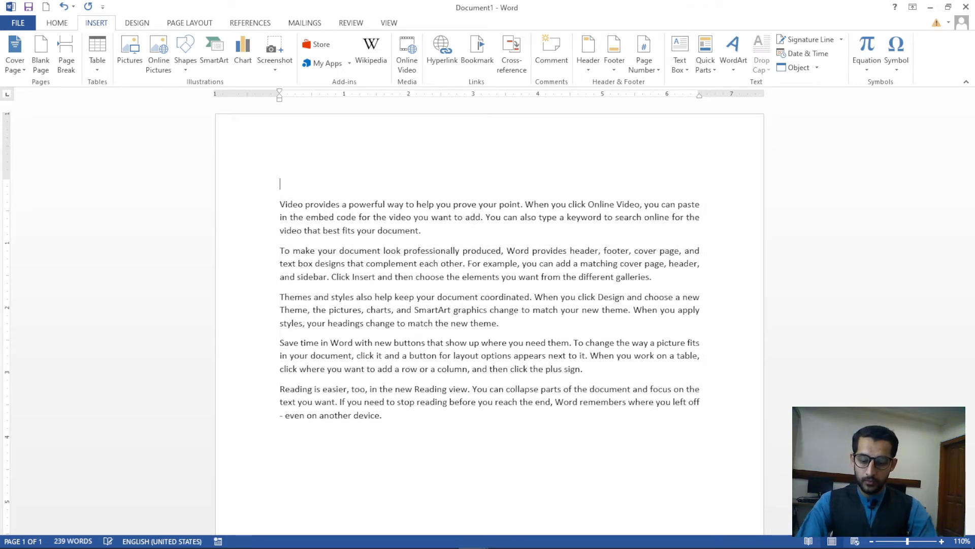
{"action": "type", "text": "Ca"}
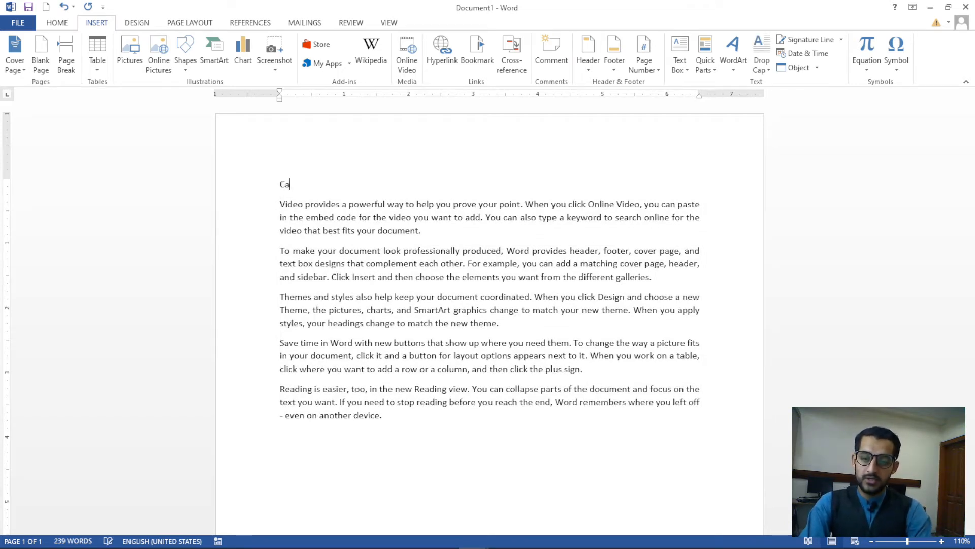
{"action": "key", "text": "BackSpace"}
{"action": "type", "text": "ha"}
{"action": "type", "text": "pte"}
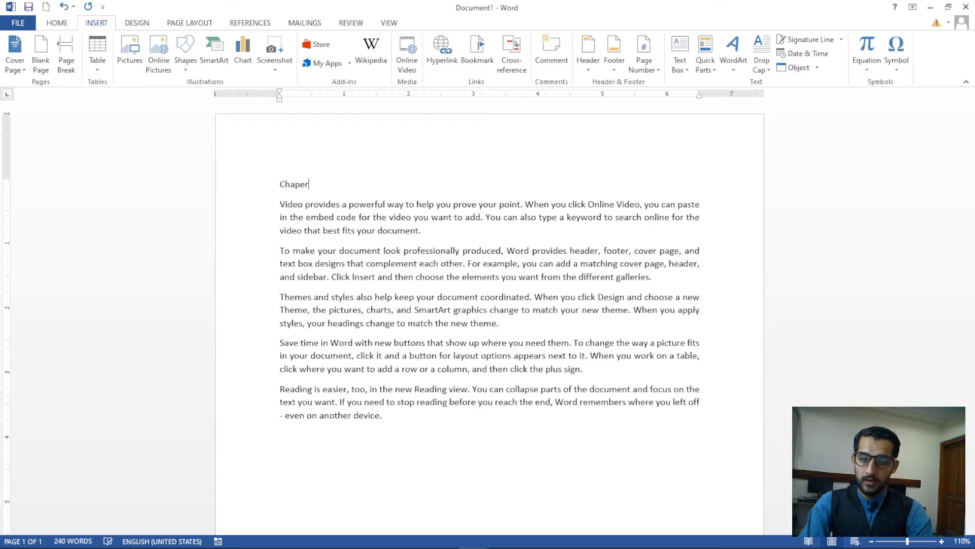
{"action": "key", "text": "BackSpace"}
{"action": "key", "text": "BackSpace"}
{"action": "type", "text": "ter no. 01"}
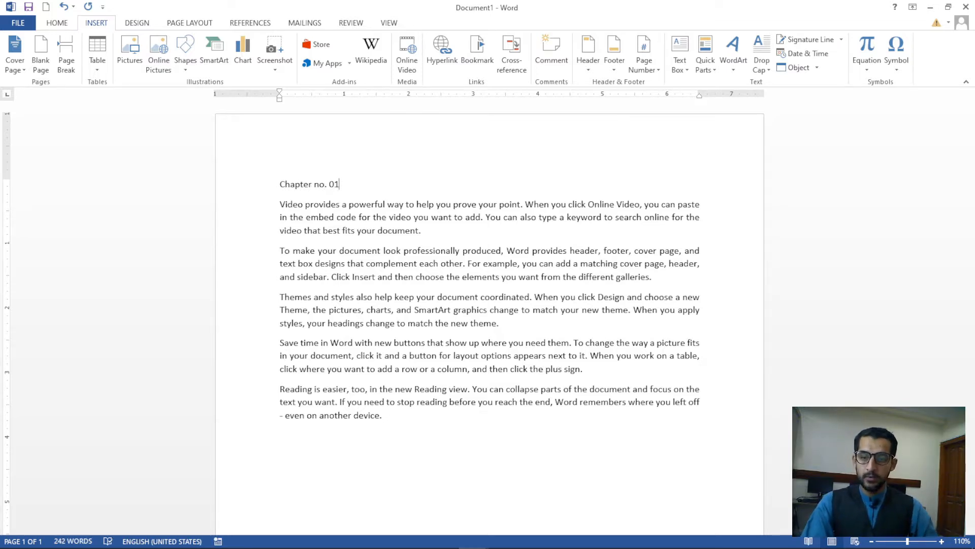
{"action": "left_click_drag", "start_coordinate": [279, 184], "coordinate": [400, 418]}
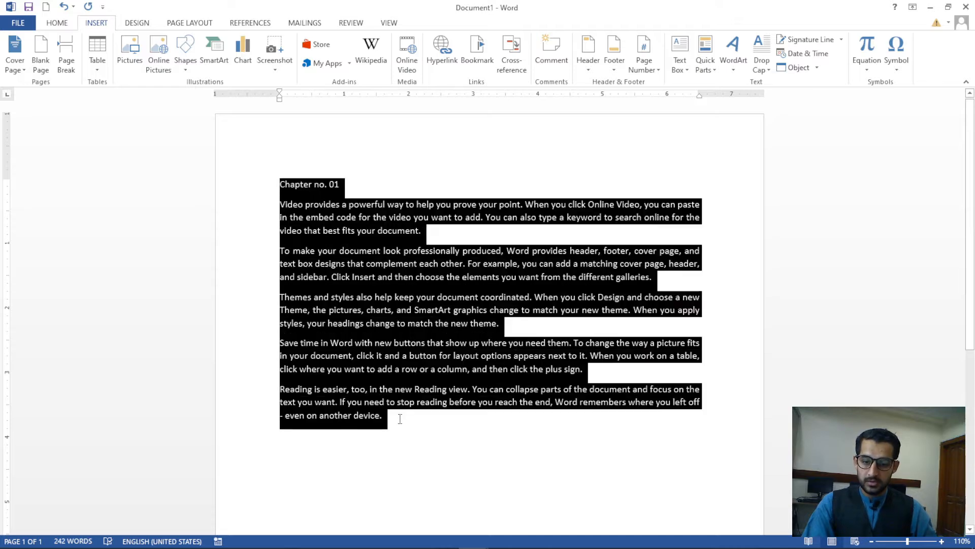
Paste the chapter block several times below and renumber the second heading to Chapter no. 02
{"action": "left_click", "coordinate": [385, 434]}
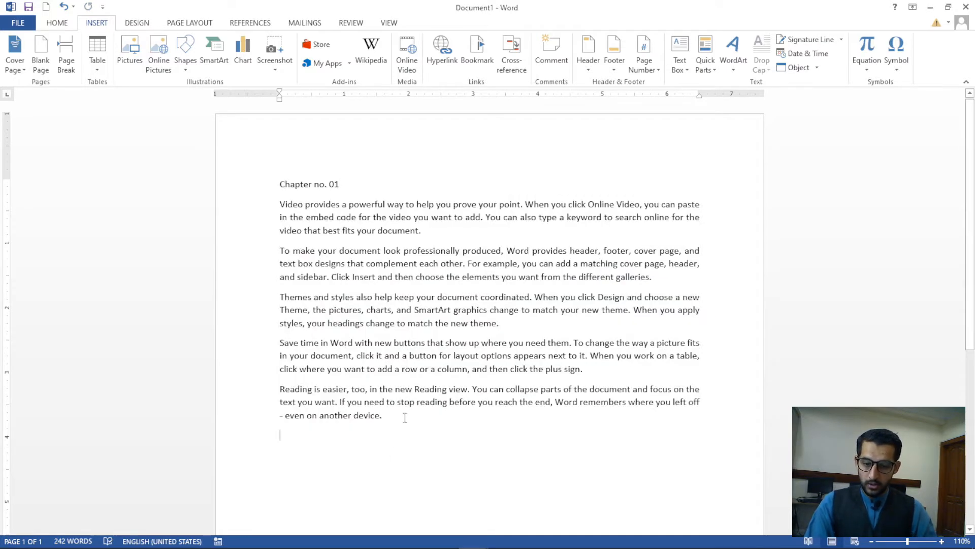
{"action": "key", "text": "ctrl+v"}
{"action": "key", "text": "ctrl+v"}
{"action": "key", "text": "ctrl+v"}
{"action": "key", "text": "ctrl+v"}
{"action": "key", "text": "ctrl+v"}
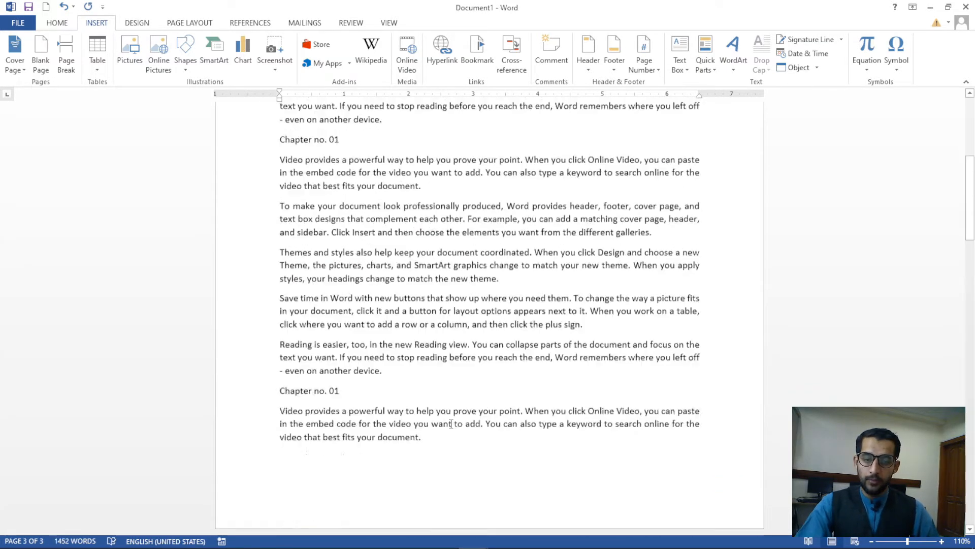
{"action": "scroll", "coordinate": [451, 423], "scroll_direction": "up", "scroll_amount": 2}
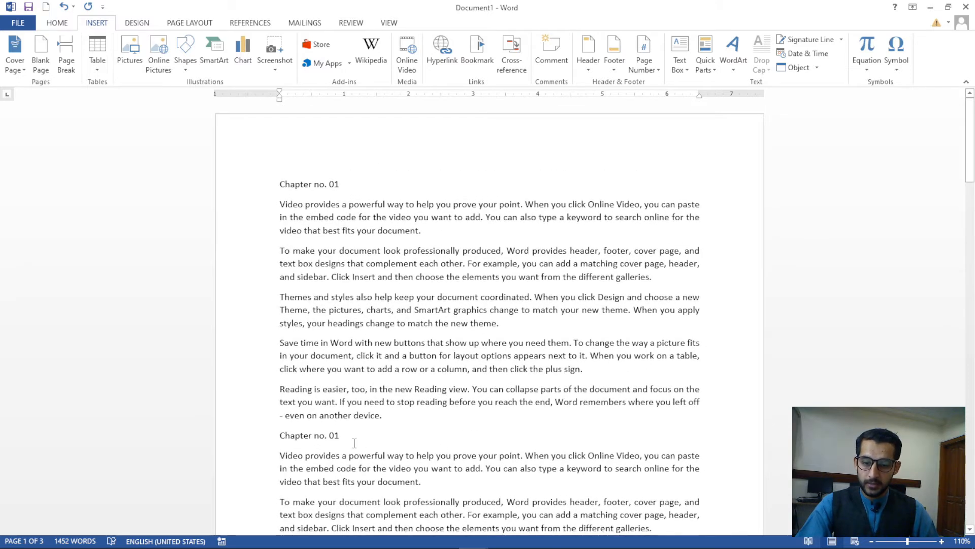
{"action": "left_click", "coordinate": [354, 443]}
{"action": "key", "text": "BackSpace"}
{"action": "type", "text": "2"}
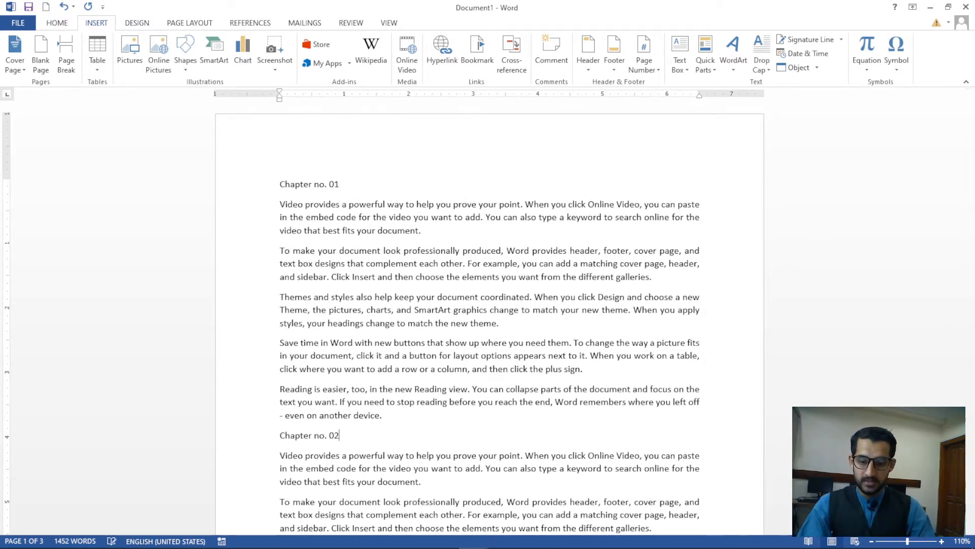
{"action": "key", "text": "Down"}
Renumber later repeated headings to Chapter no. 03 and Chapter no. 06, then return to the top
{"action": "scroll", "coordinate": [373, 406], "scroll_direction": "down", "scroll_amount": 7}
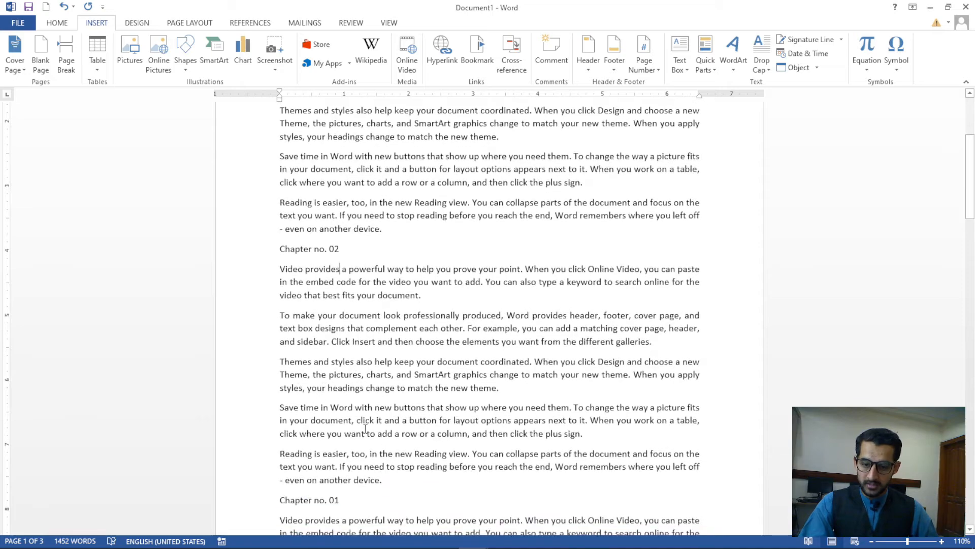
{"action": "left_click", "coordinate": [373, 410]}
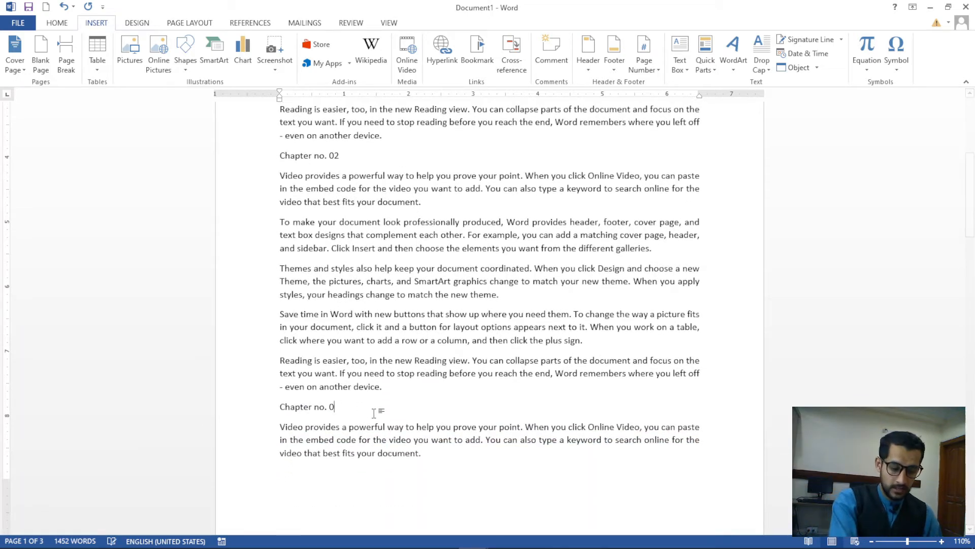
{"action": "key", "text": "BackSpace"}
{"action": "type", "text": "3"}
{"action": "scroll", "coordinate": [376, 393], "scroll_direction": "down", "scroll_amount": 12}
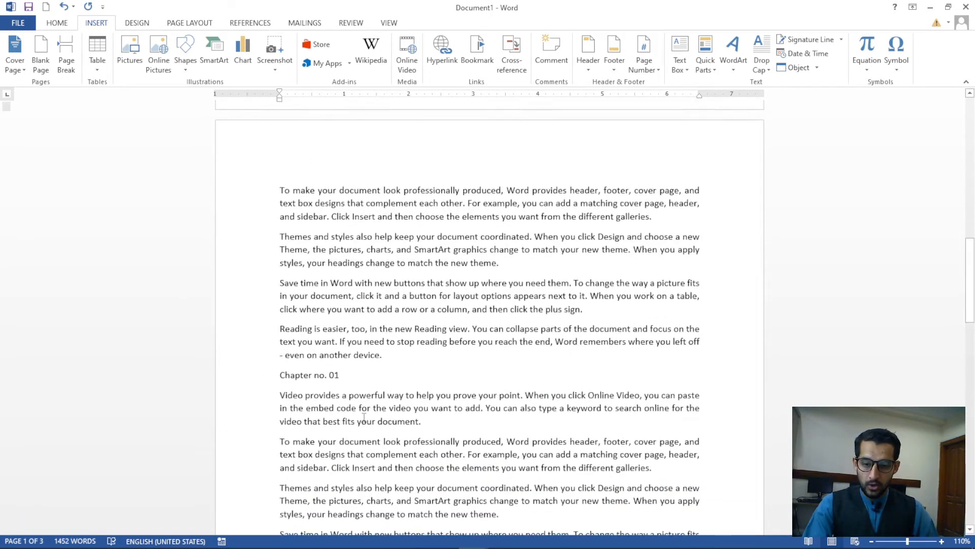
{"action": "scroll", "coordinate": [356, 414], "scroll_direction": "down", "scroll_amount": 1}
{"action": "left_click", "coordinate": [355, 212]}
{"action": "key", "text": "BackSpace"}
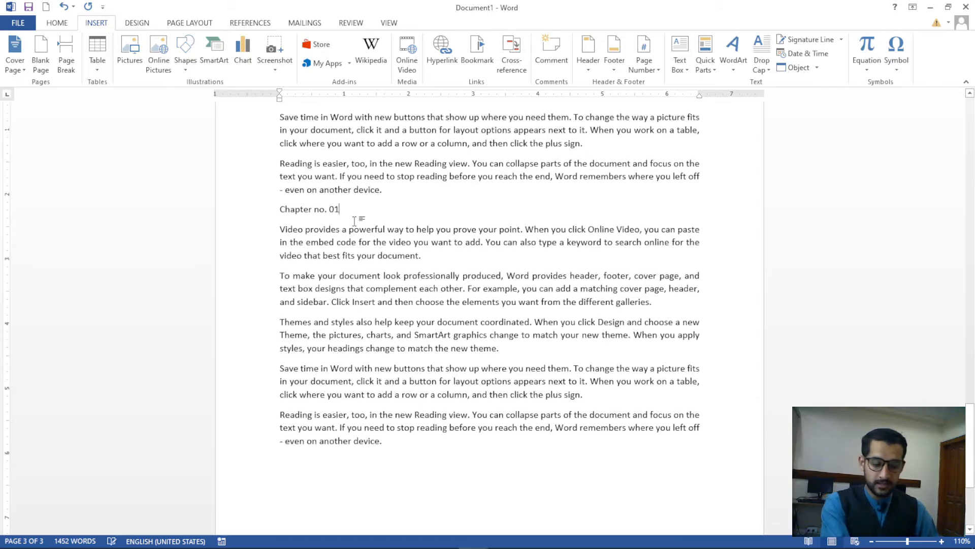
{"action": "type", "text": "6"}
{"action": "key", "text": "ctrl+Home"}
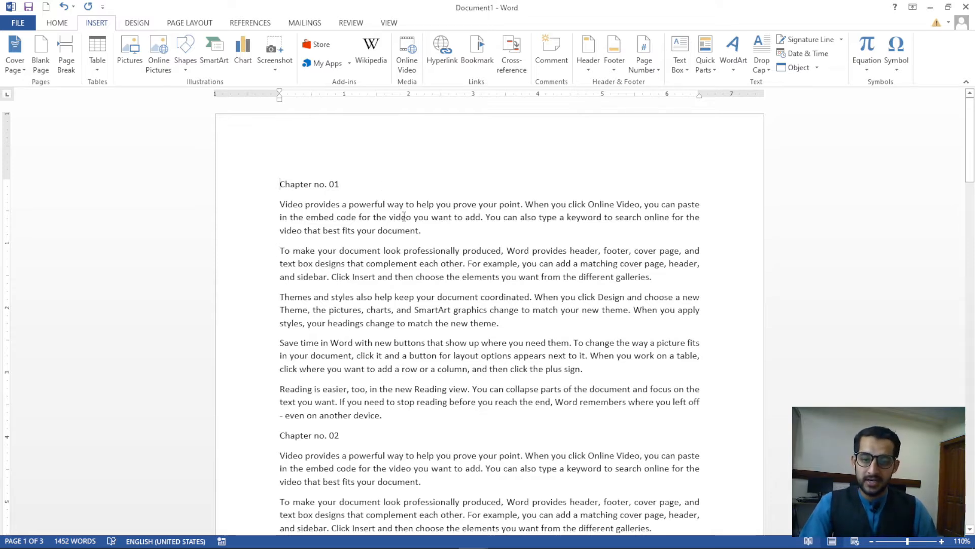
{"action": "scroll", "coordinate": [405, 217], "scroll_direction": "up", "scroll_amount": 2}
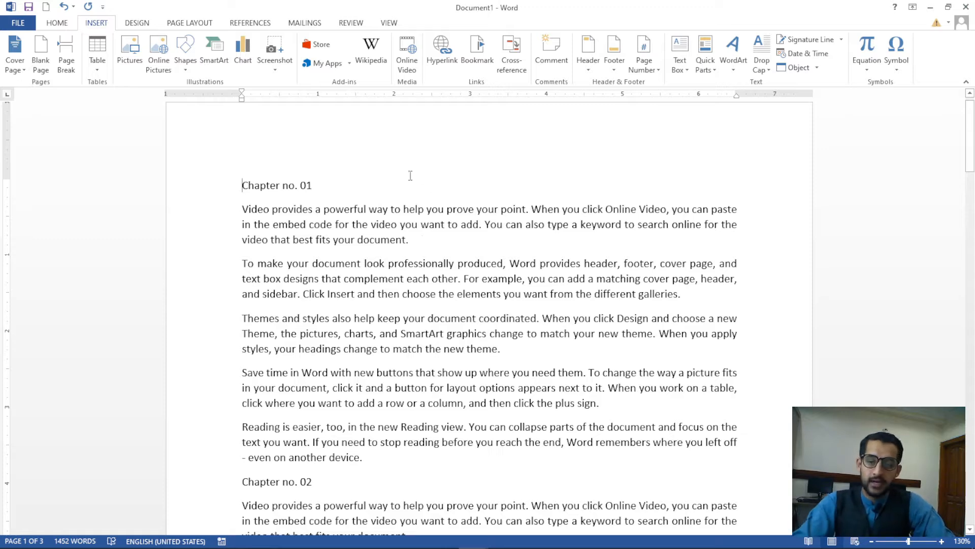
{"action": "left_click_drag", "start_coordinate": [372, 461], "coordinate": [240, 184]}
{"action": "scroll", "coordinate": [240, 184], "scroll_direction": "down", "scroll_amount": 1}
{"action": "scroll", "coordinate": [240, 184], "scroll_direction": "down", "scroll_amount": 5}
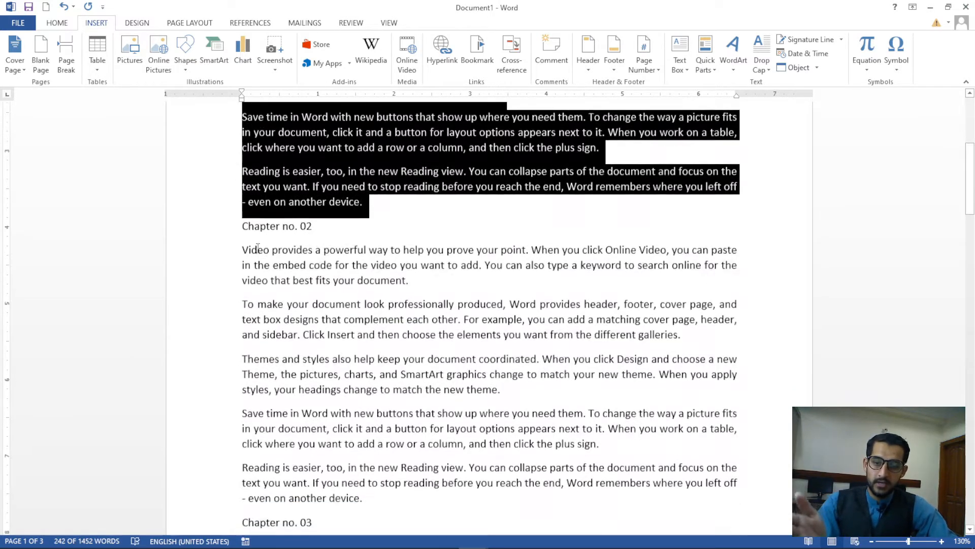
{"action": "left_click_drag", "start_coordinate": [244, 225], "coordinate": [424, 506]}
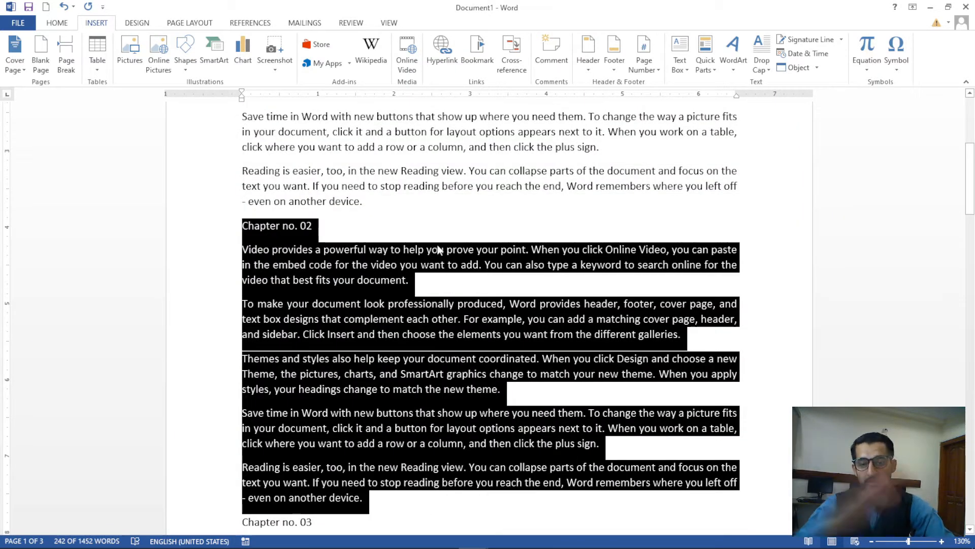
{"action": "scroll", "coordinate": [437, 231], "scroll_direction": "up", "scroll_amount": 6}
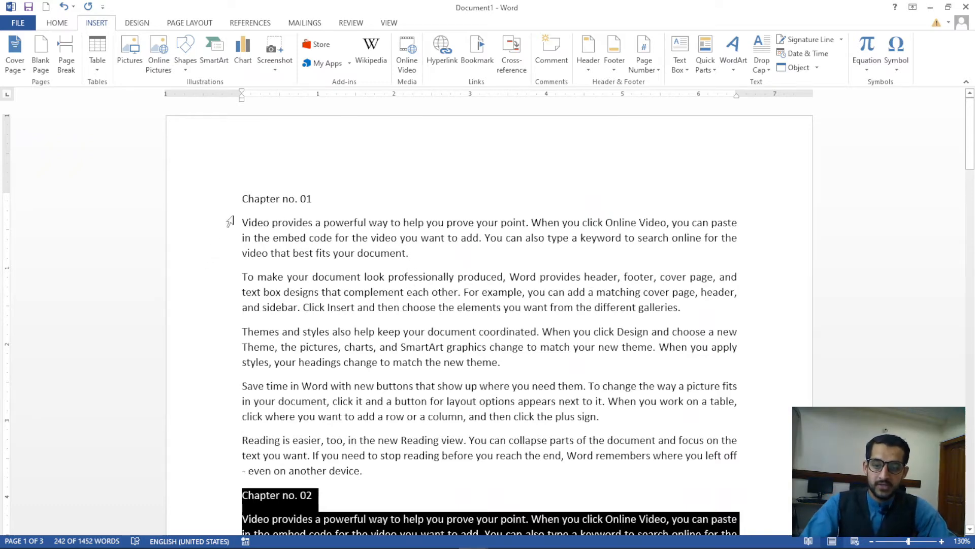
{"action": "left_click_drag", "start_coordinate": [243, 199], "coordinate": [362, 470]}
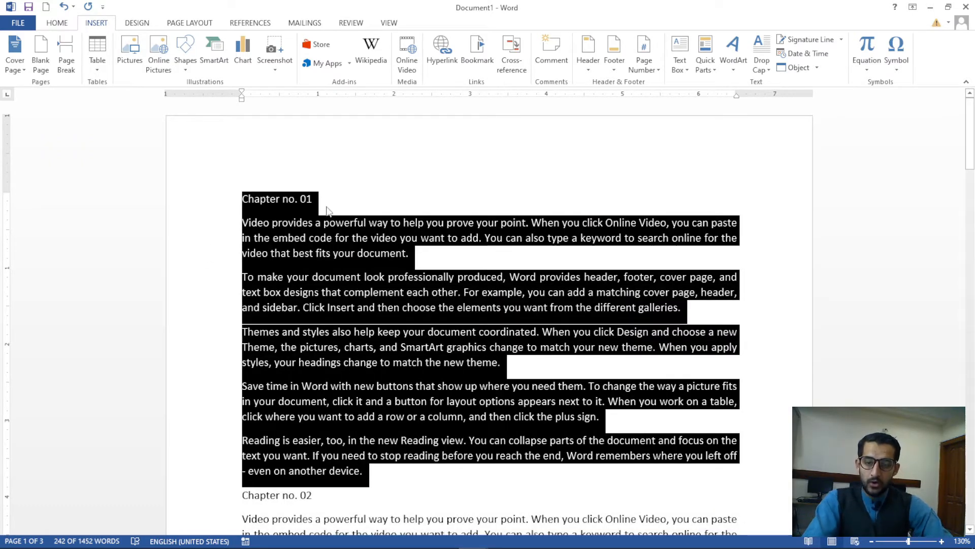
{"action": "left_click", "coordinate": [326, 198]}
{"action": "left_click_drag", "start_coordinate": [326, 198], "coordinate": [241, 199]}
{"action": "scroll", "coordinate": [331, 305], "scroll_direction": "down", "scroll_amount": 6}
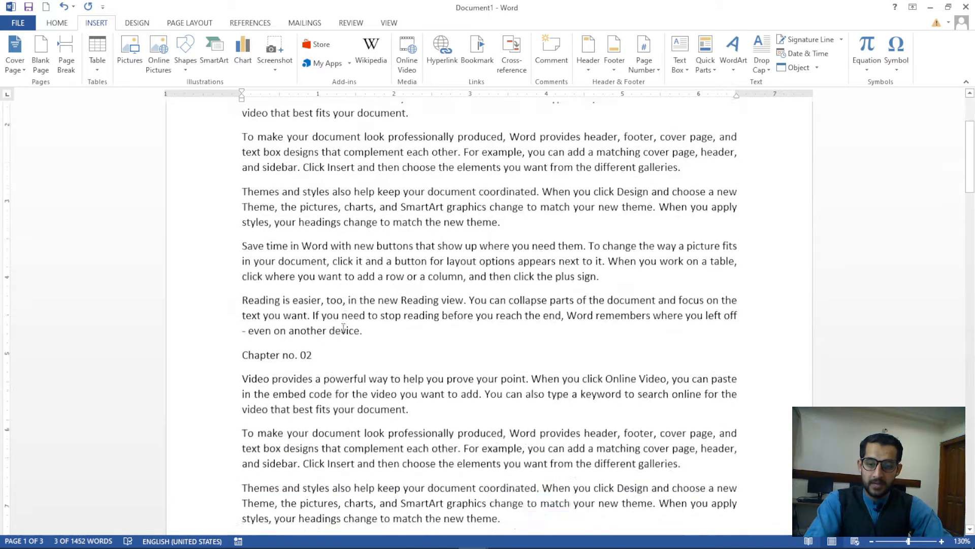
{"action": "left_click_drag", "start_coordinate": [313, 240], "coordinate": [248, 215]}
{"action": "scroll", "coordinate": [327, 279], "scroll_direction": "down", "scroll_amount": 7}
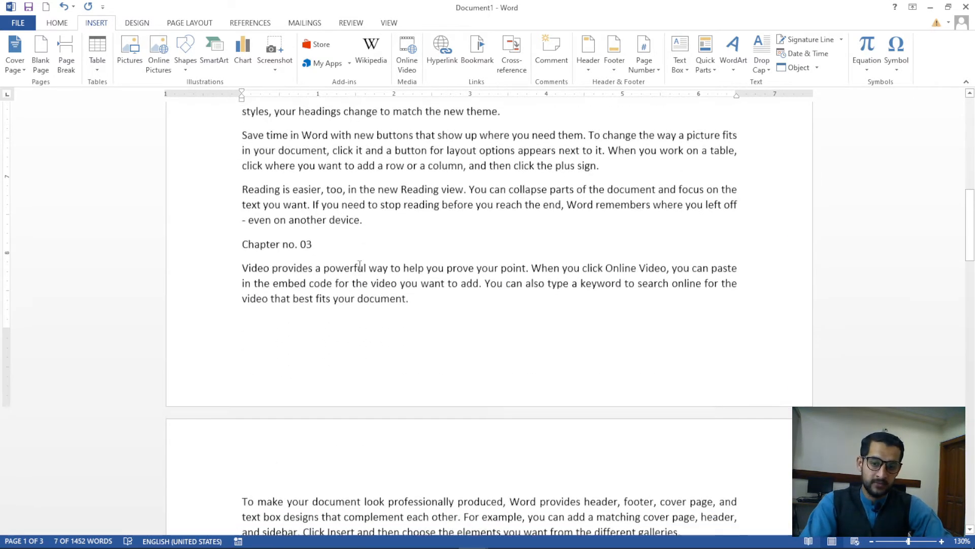
{"action": "scroll", "coordinate": [337, 251], "scroll_direction": "up", "scroll_amount": 10}
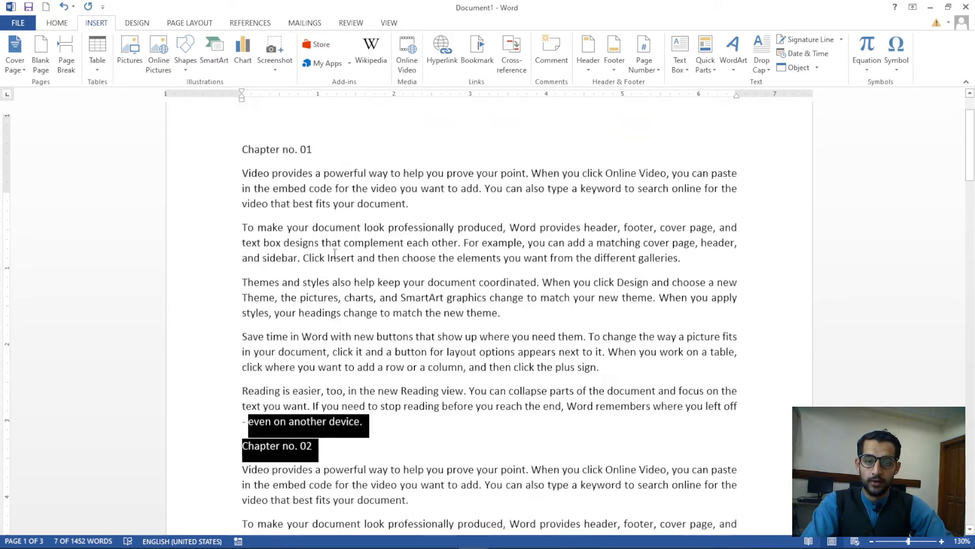
{"action": "scroll", "coordinate": [432, 265], "scroll_direction": "down", "scroll_amount": 1}
{"action": "scroll", "coordinate": [463, 272], "scroll_direction": "up", "scroll_amount": 2}
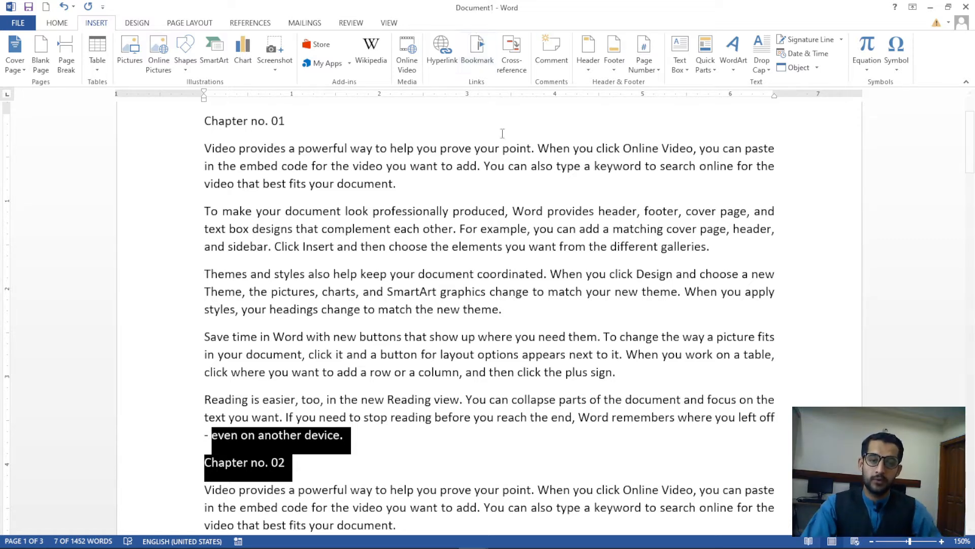
Select the word 'elements' in Chapter no. 02's second paragraph
{"action": "scroll", "coordinate": [399, 317], "scroll_direction": "down", "scroll_amount": 10}
{"action": "scroll", "coordinate": [399, 317], "scroll_direction": "down", "scroll_amount": 1}
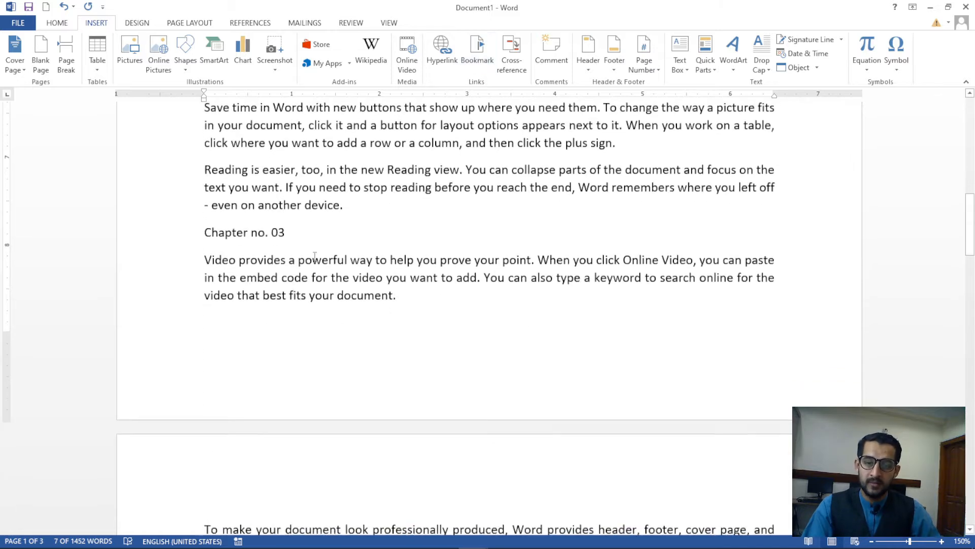
{"action": "left_click", "coordinate": [349, 206]}
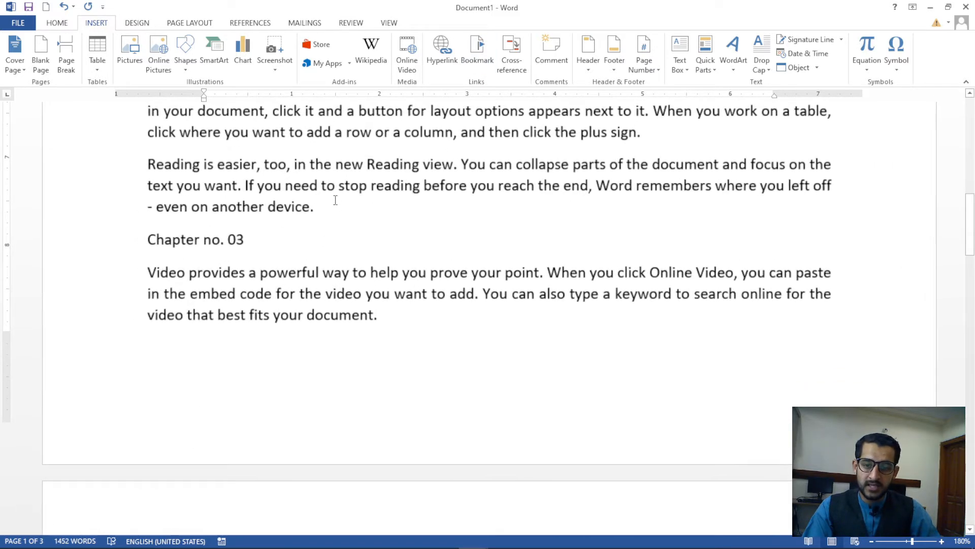
{"action": "scroll", "coordinate": [340, 228], "scroll_direction": "up", "scroll_amount": 5}
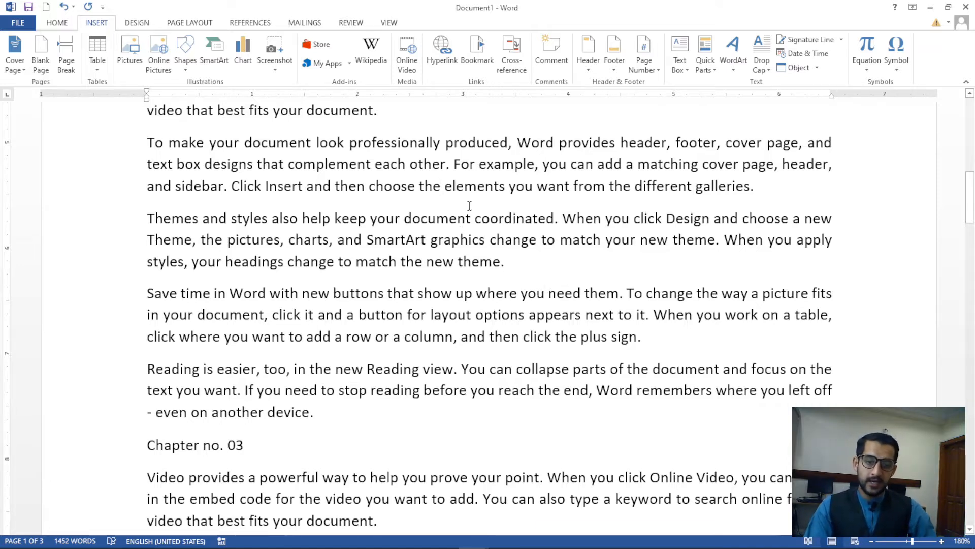
{"action": "double_click", "coordinate": [436, 186]}
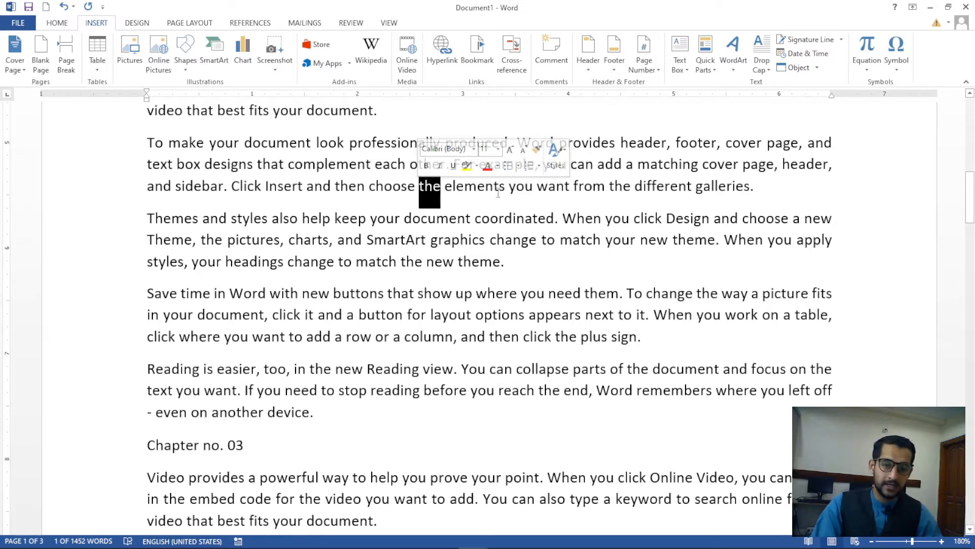
{"action": "left_click_drag", "start_coordinate": [507, 187], "coordinate": [445, 187]}
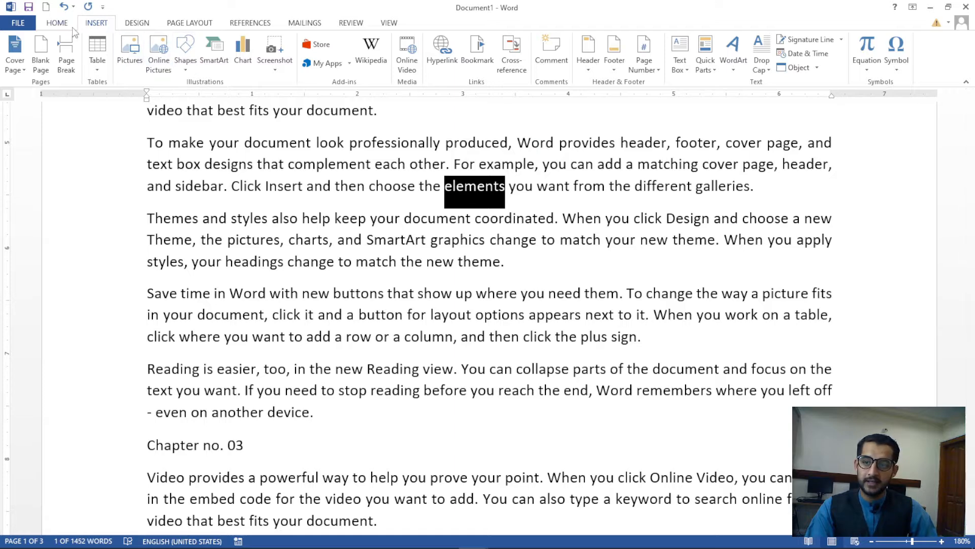
Apply a light gray text highlight to 'elements'
{"action": "left_click", "coordinate": [57, 23]}
{"action": "left_click", "coordinate": [230, 63]}
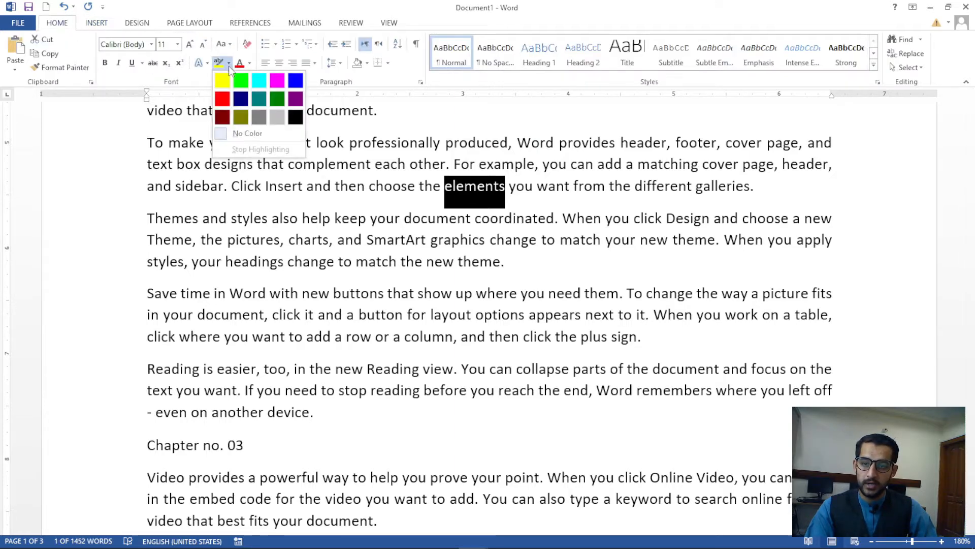
{"action": "left_click", "coordinate": [278, 121]}
{"action": "left_click", "coordinate": [618, 315]}
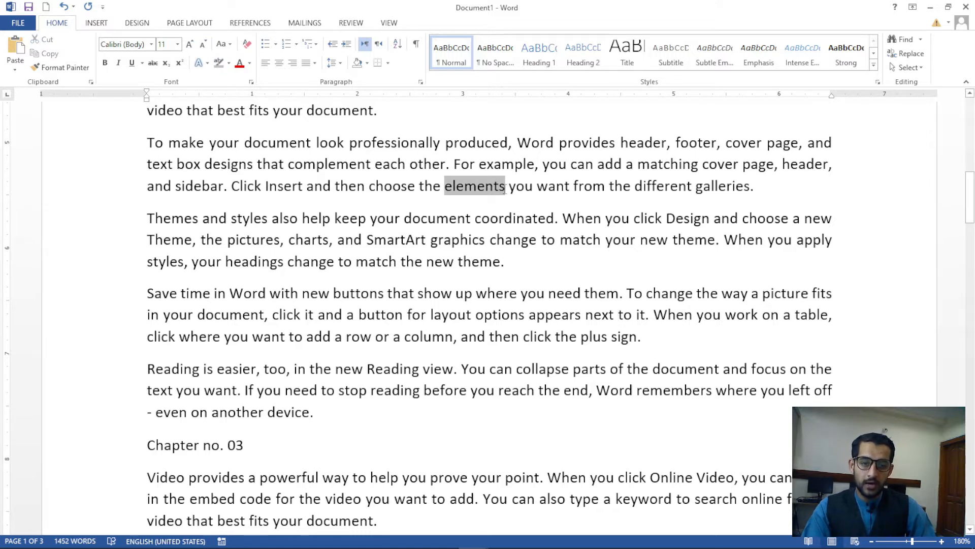
{"action": "left_click_drag", "start_coordinate": [505, 189], "coordinate": [444, 189]}
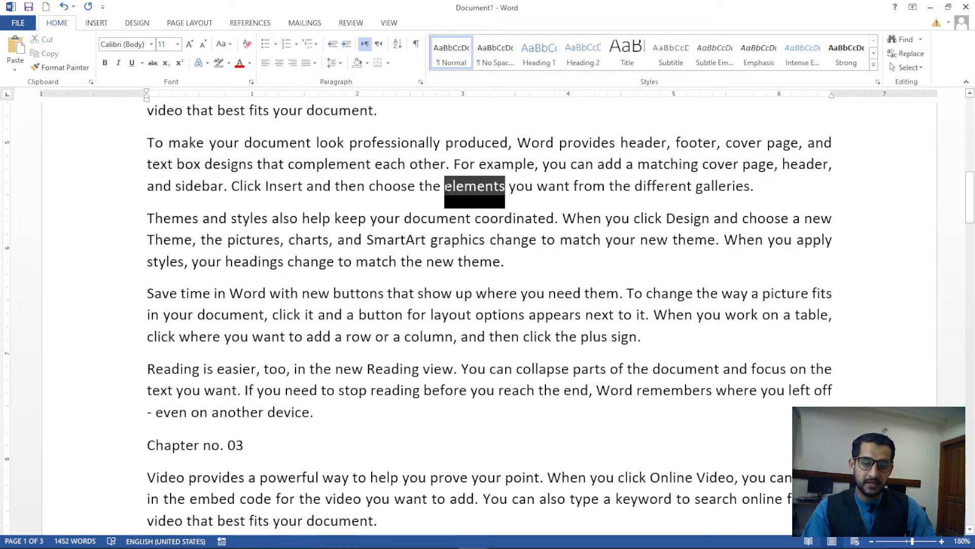
{"action": "left_click", "coordinate": [483, 218]}
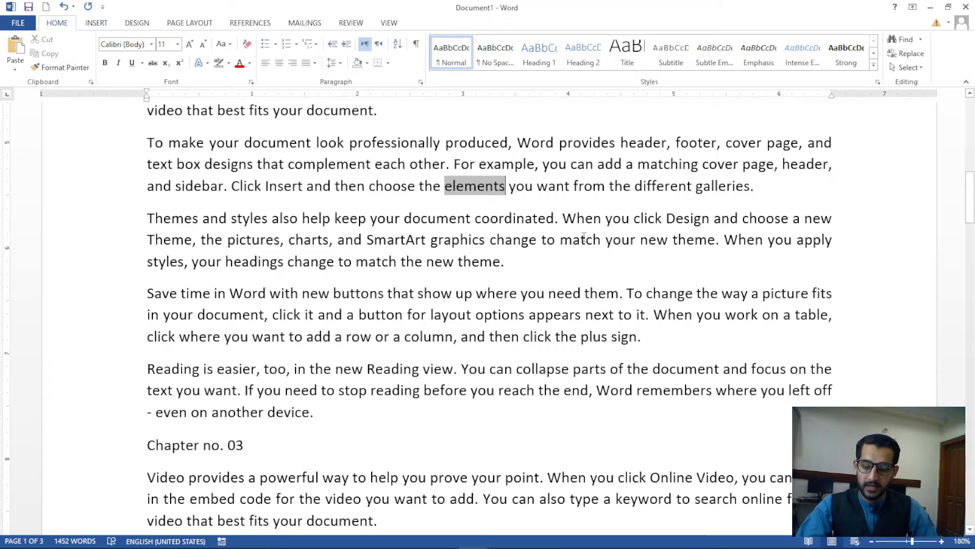
{"action": "scroll", "coordinate": [409, 187], "scroll_direction": "up", "scroll_amount": 14}
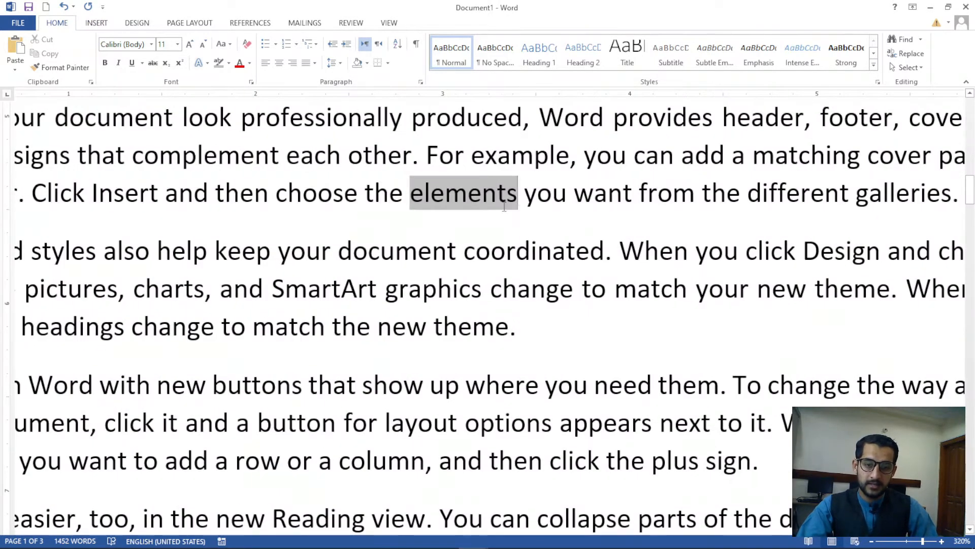
{"action": "left_click", "coordinate": [107, 25]}
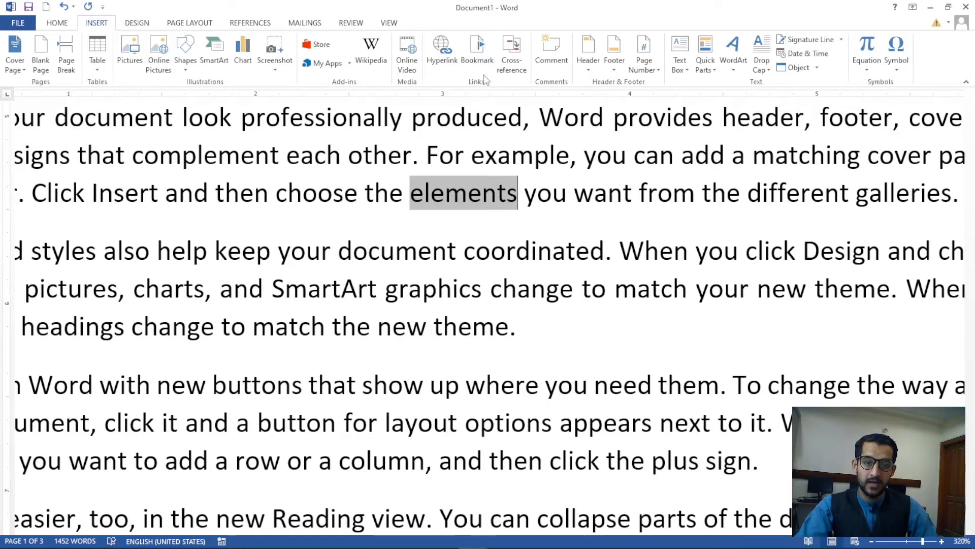
Add a bookmark named 'element' on the highlighted word 'elements'
{"action": "left_click", "coordinate": [493, 61]}
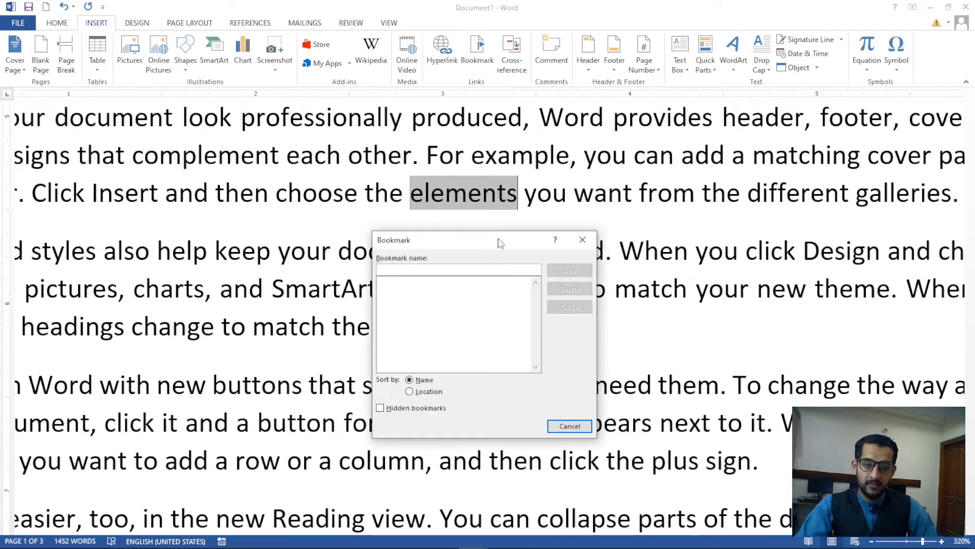
{"action": "left_click_drag", "start_coordinate": [501, 237], "coordinate": [791, 145]}
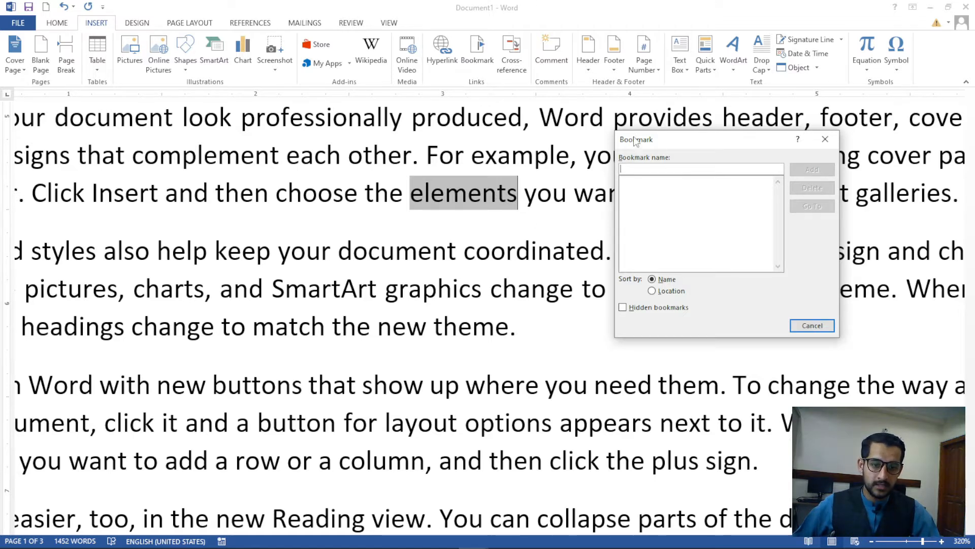
{"action": "left_click_drag", "start_coordinate": [637, 137], "coordinate": [598, 100]}
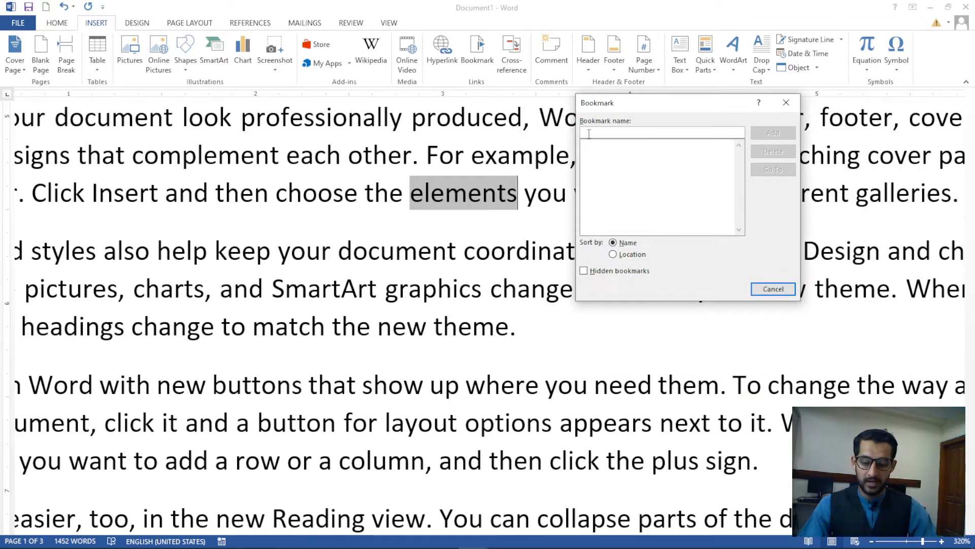
{"action": "type", "text": "element"}
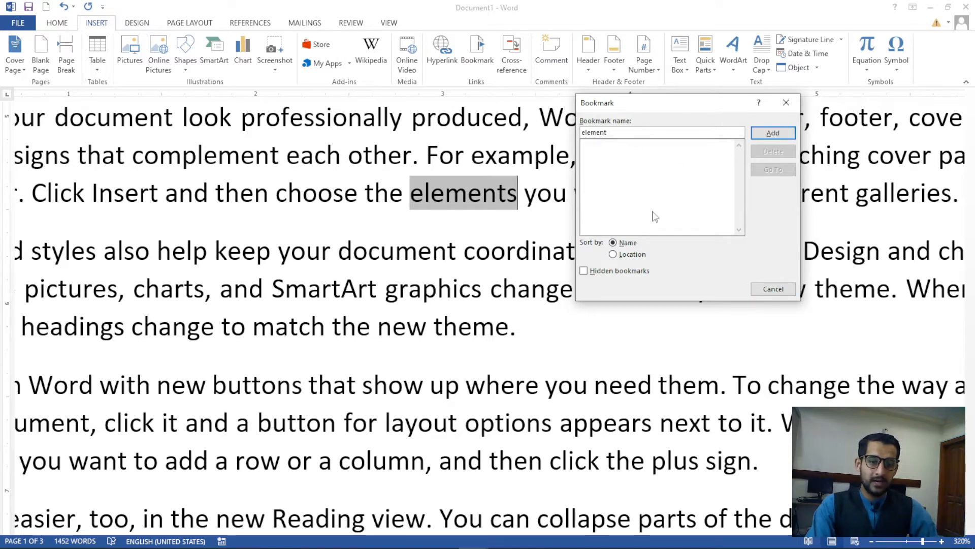
{"action": "left_click", "coordinate": [624, 255]}
{"action": "left_click", "coordinate": [614, 243]}
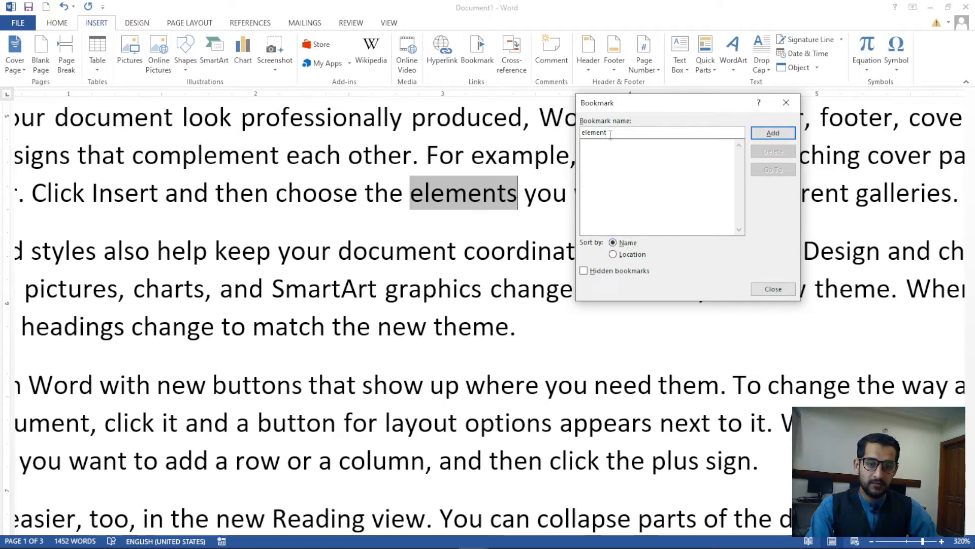
{"action": "left_click_drag", "start_coordinate": [610, 133], "coordinate": [579, 133]}
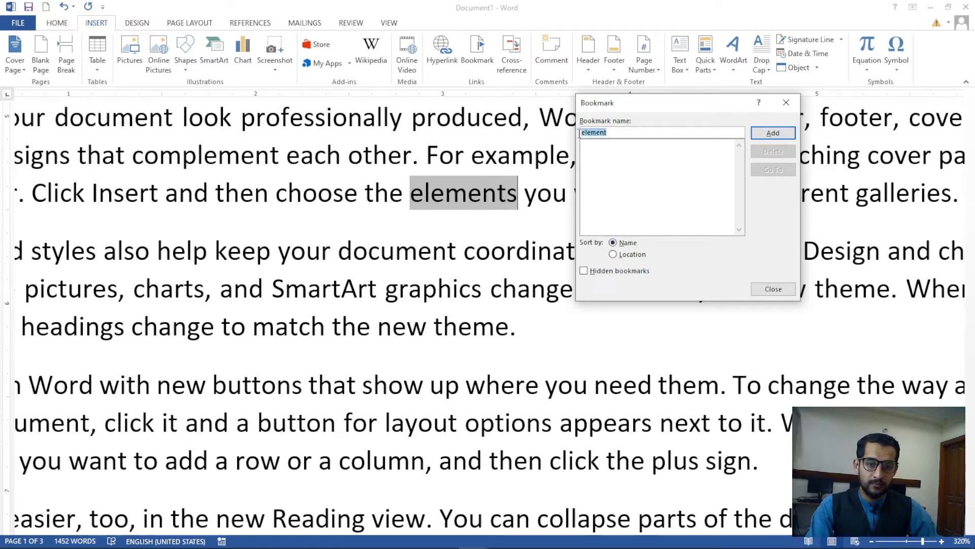
{"action": "left_click", "coordinate": [773, 134]}
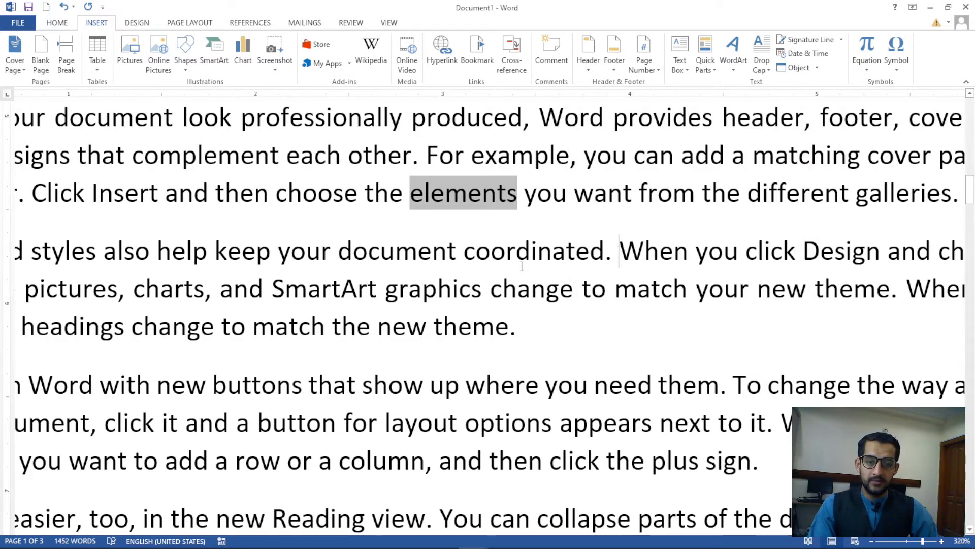
From the document's top, use Bookmark Go To to jump to the 'element' bookmark
{"action": "scroll", "coordinate": [616, 251], "scroll_direction": "down", "scroll_amount": 20, "text": "ctrl"}
{"action": "key", "text": "ctrl+Home"}
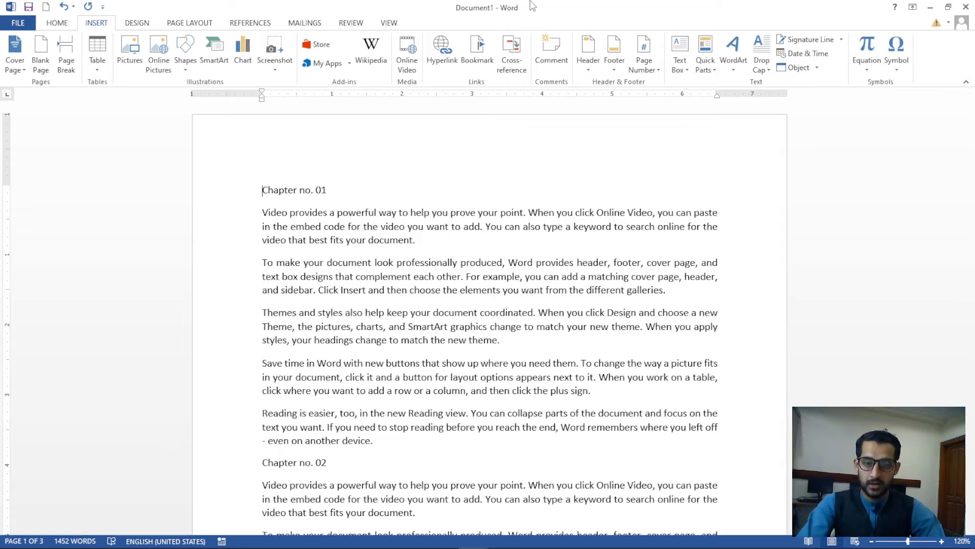
{"action": "left_click", "coordinate": [465, 71]}
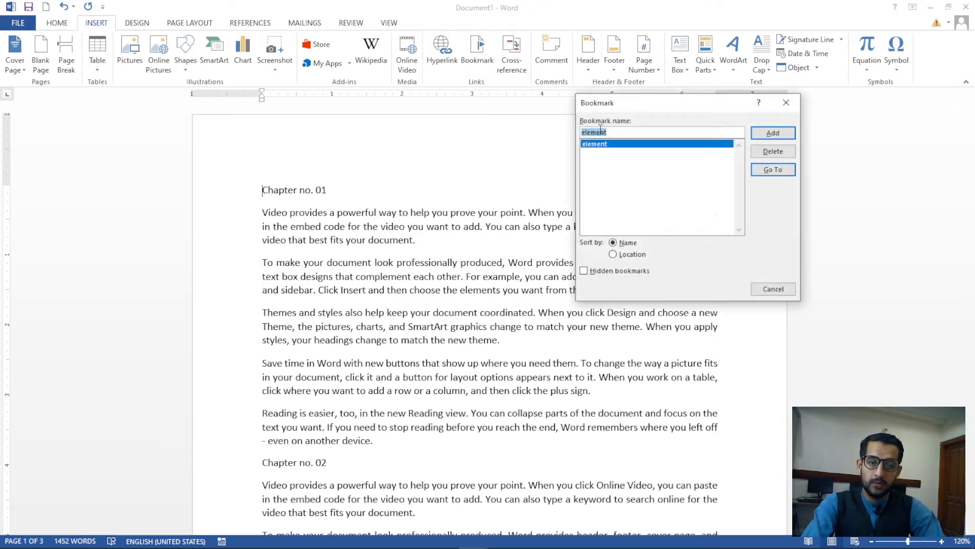
{"action": "left_click_drag", "start_coordinate": [615, 104], "coordinate": [524, 121]}
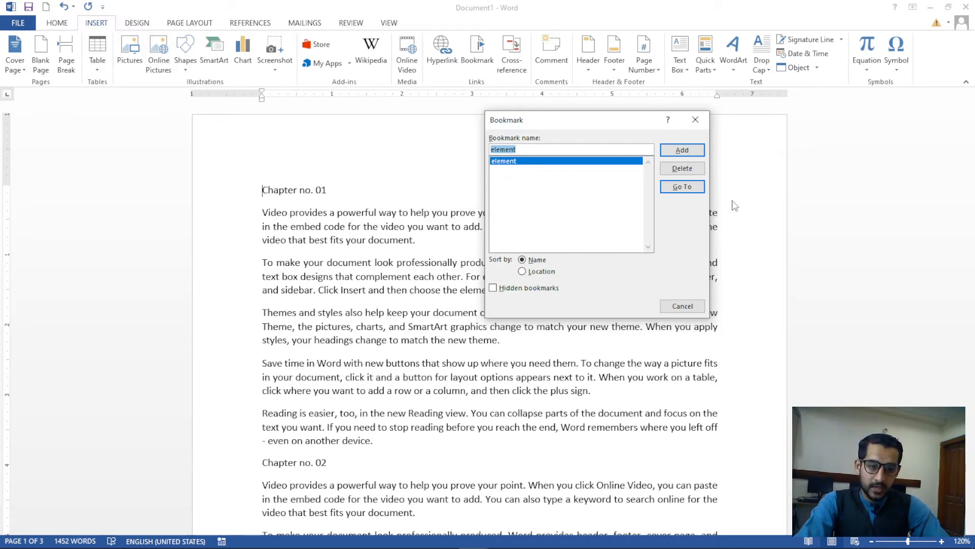
{"action": "left_click", "coordinate": [683, 187]}
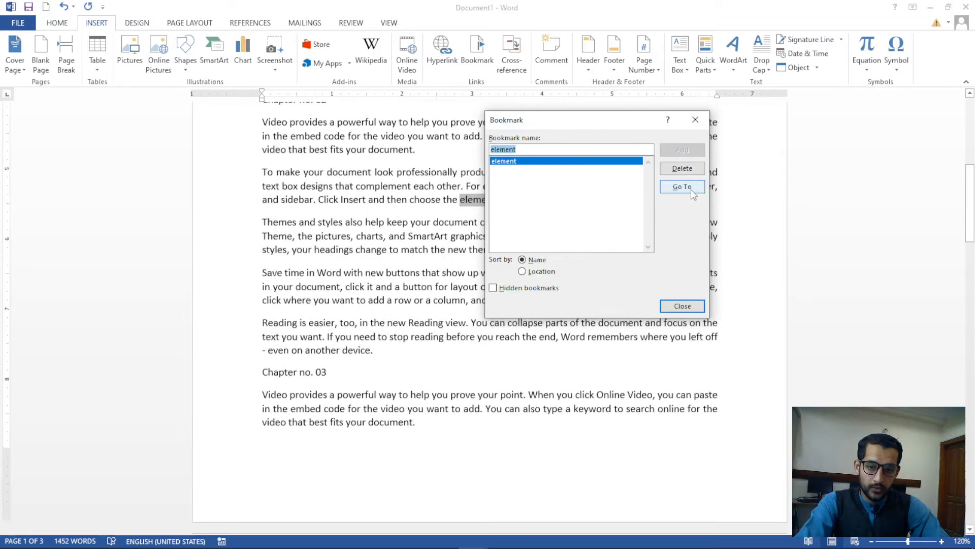
{"action": "left_click_drag", "start_coordinate": [650, 129], "coordinate": [767, 266]}
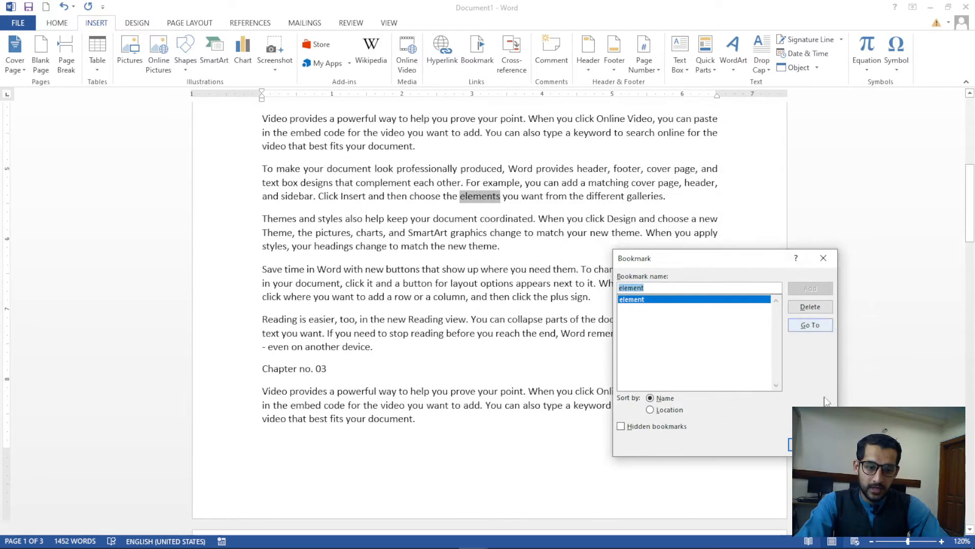
{"action": "left_click", "coordinate": [812, 445]}
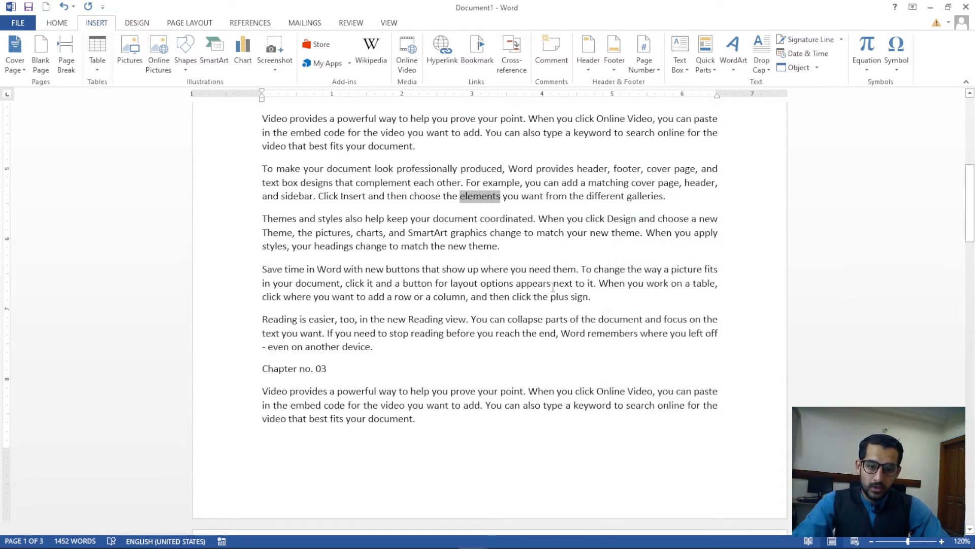
{"action": "scroll", "coordinate": [613, 288], "scroll_direction": "up", "scroll_amount": 14}
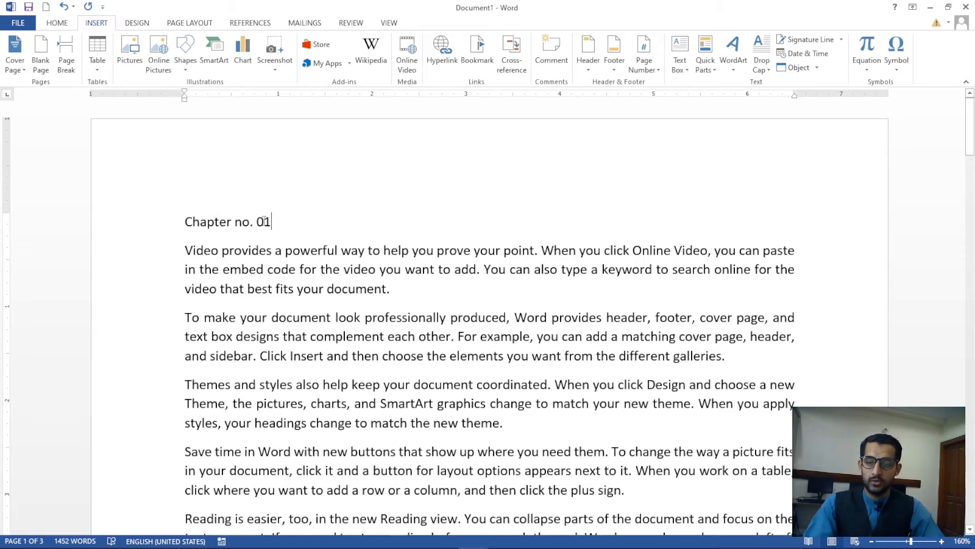
Select the chapter heading lines in turn, ending on the Chapter no. 05 line
{"action": "triple_click", "coordinate": [264, 219]}
{"action": "scroll", "coordinate": [298, 300], "scroll_direction": "down", "scroll_amount": 3}
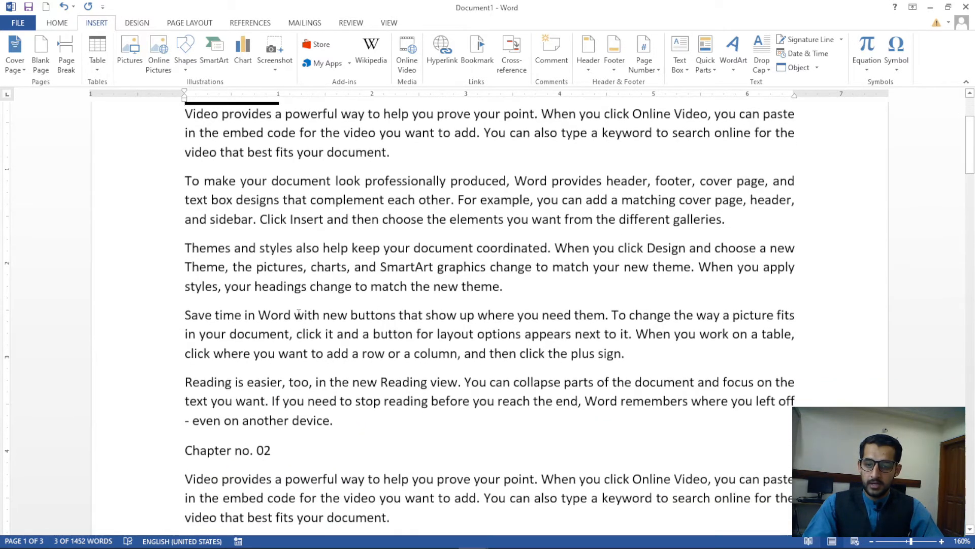
{"action": "scroll", "coordinate": [299, 314], "scroll_direction": "down", "scroll_amount": 3}
{"action": "triple_click", "coordinate": [338, 317]}
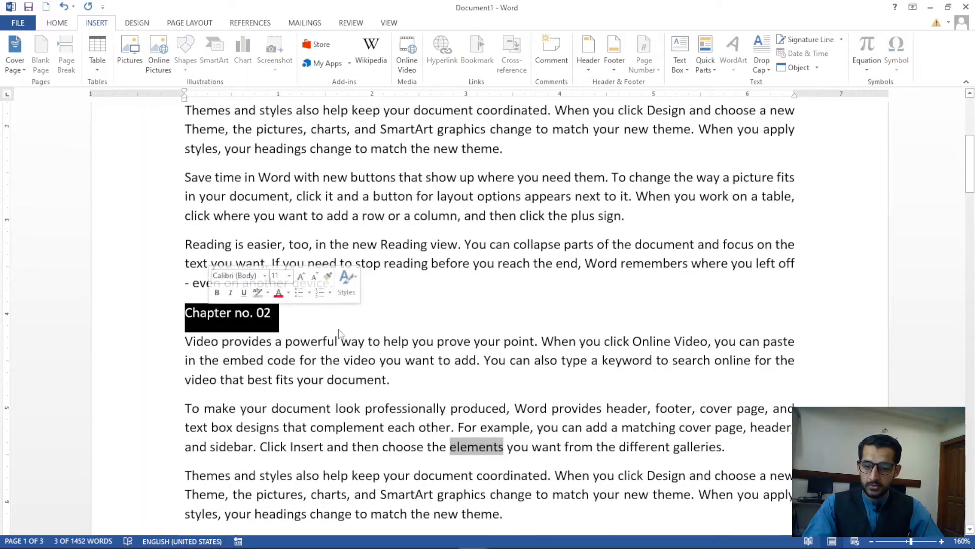
{"action": "scroll", "coordinate": [338, 321], "scroll_direction": "down", "scroll_amount": 8}
{"action": "left_click_drag", "start_coordinate": [280, 317], "coordinate": [184, 313]}
{"action": "scroll", "coordinate": [271, 323], "scroll_direction": "down", "scroll_amount": 9}
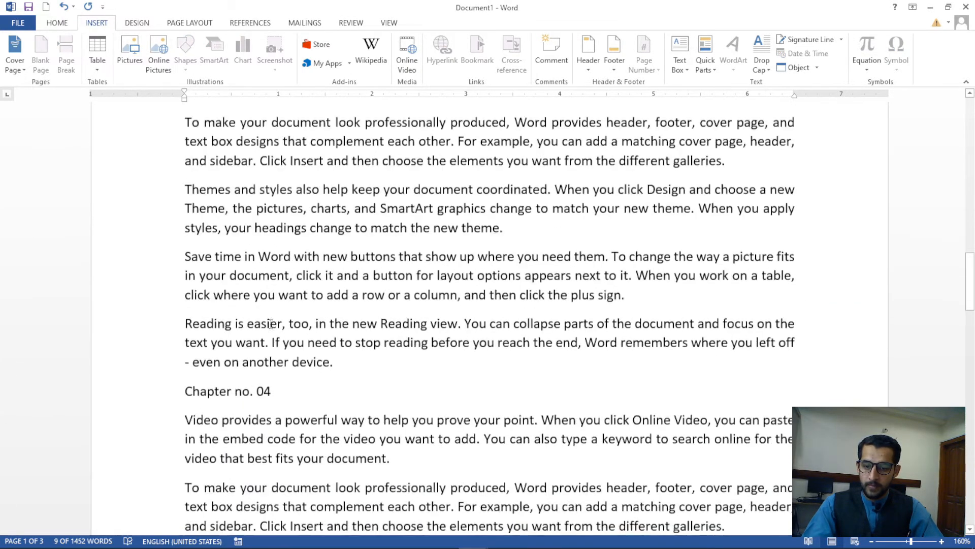
{"action": "scroll", "coordinate": [271, 323], "scroll_direction": "down", "scroll_amount": 4}
{"action": "left_click_drag", "start_coordinate": [279, 214], "coordinate": [202, 211]}
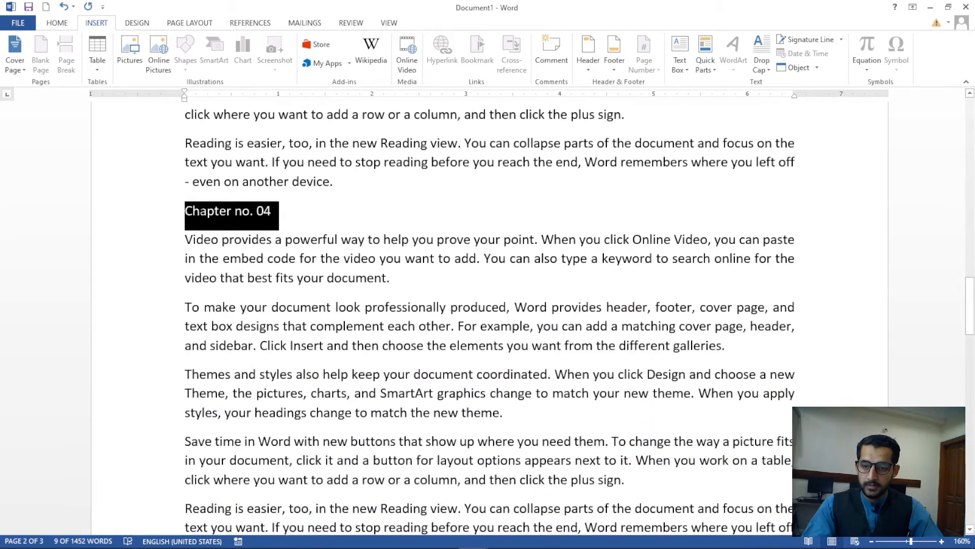
{"action": "scroll", "coordinate": [248, 288], "scroll_direction": "down", "scroll_amount": 7}
{"action": "left_click_drag", "start_coordinate": [273, 257], "coordinate": [207, 263]}
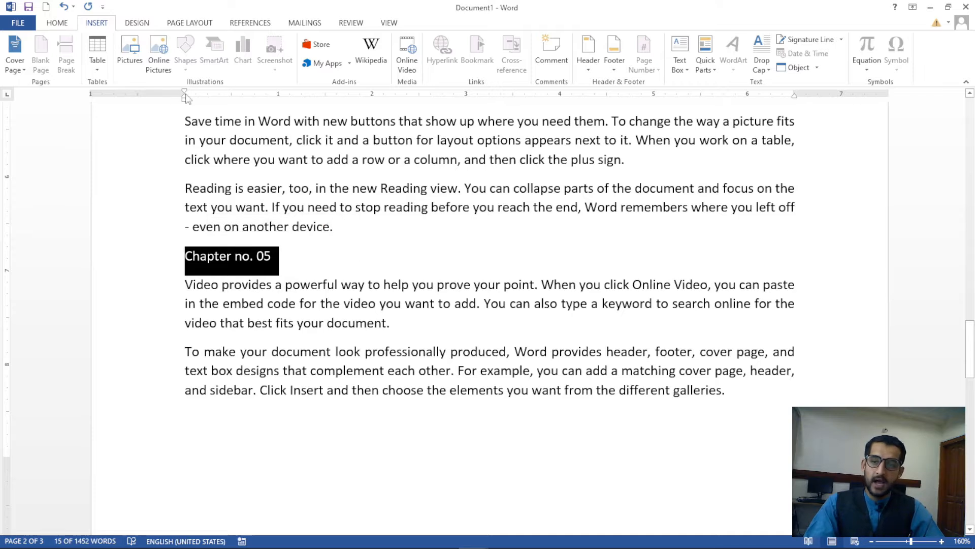
Apply the Heading 1 style to Chapter no. 05 and review the headings
{"action": "left_click", "coordinate": [57, 23]}
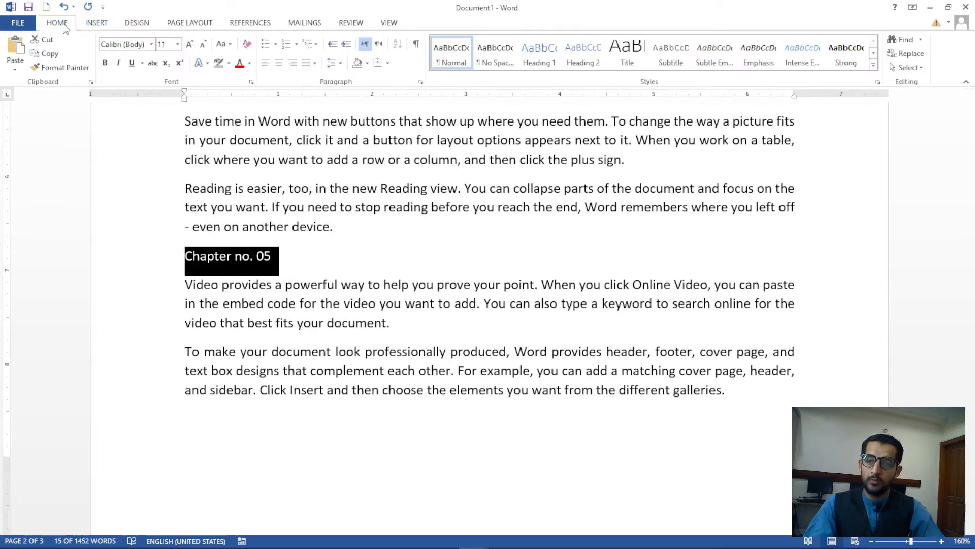
{"action": "left_click", "coordinate": [533, 66]}
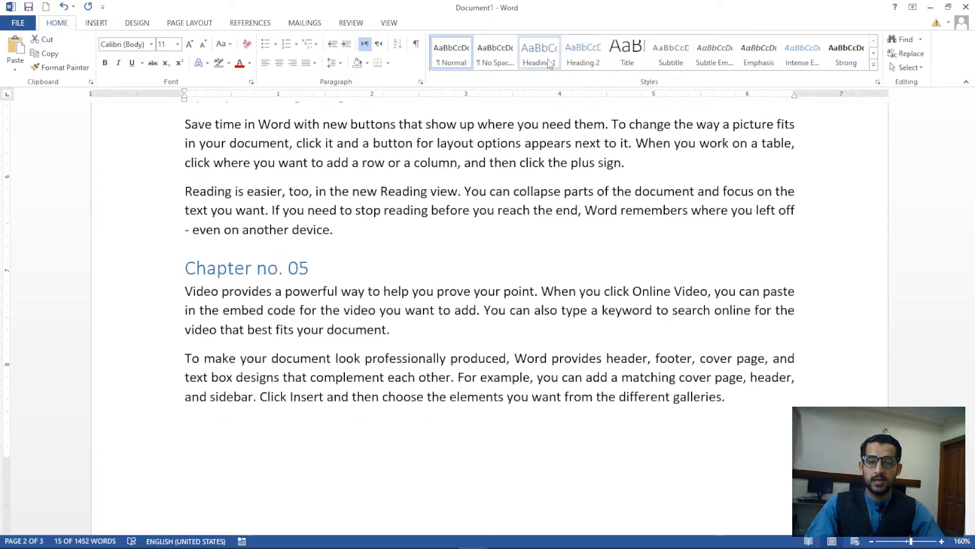
{"action": "scroll", "coordinate": [313, 274], "scroll_direction": "up", "scroll_amount": 8}
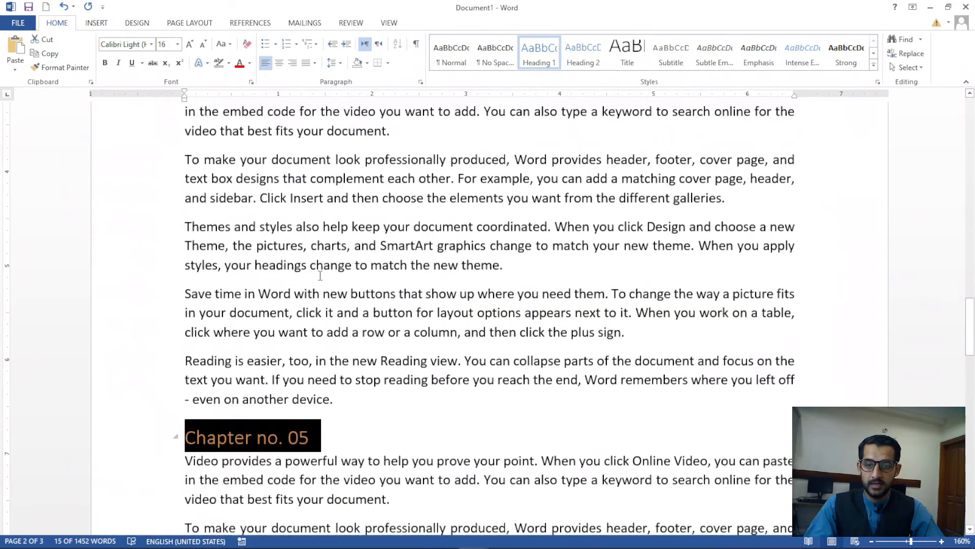
{"action": "left_click", "coordinate": [321, 274]}
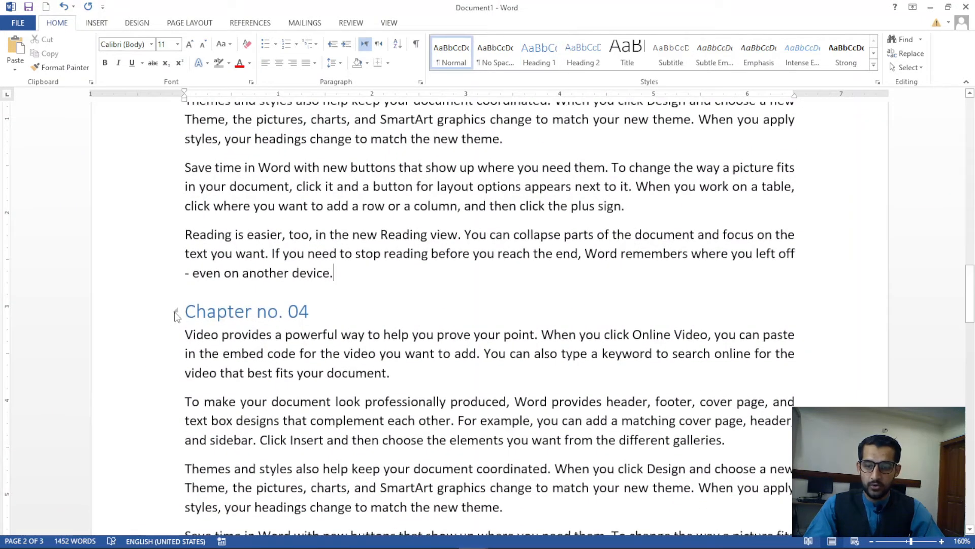
{"action": "scroll", "coordinate": [370, 291], "scroll_direction": "up", "scroll_amount": 8}
{"action": "scroll", "coordinate": [372, 293], "scroll_direction": "up", "scroll_amount": 8}
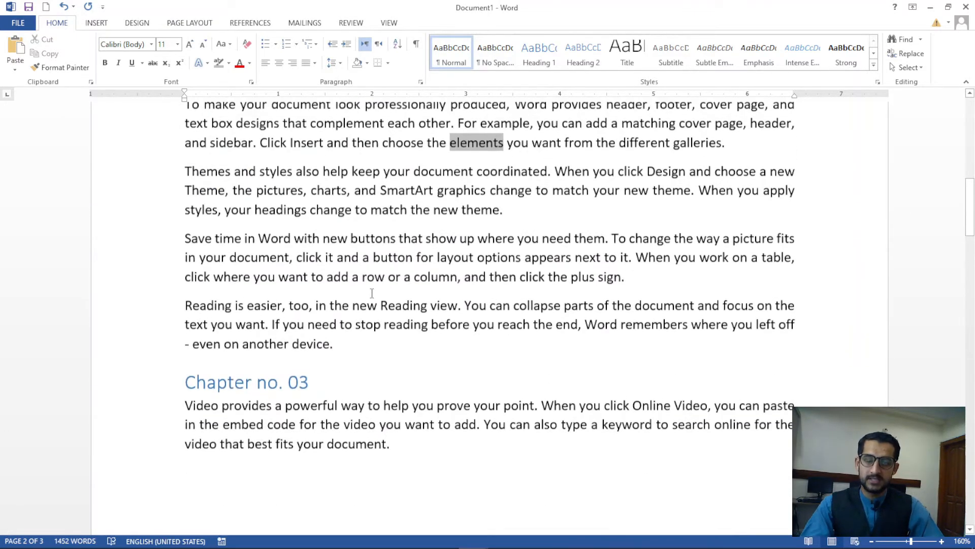
{"action": "scroll", "coordinate": [288, 279], "scroll_direction": "up", "scroll_amount": 7}
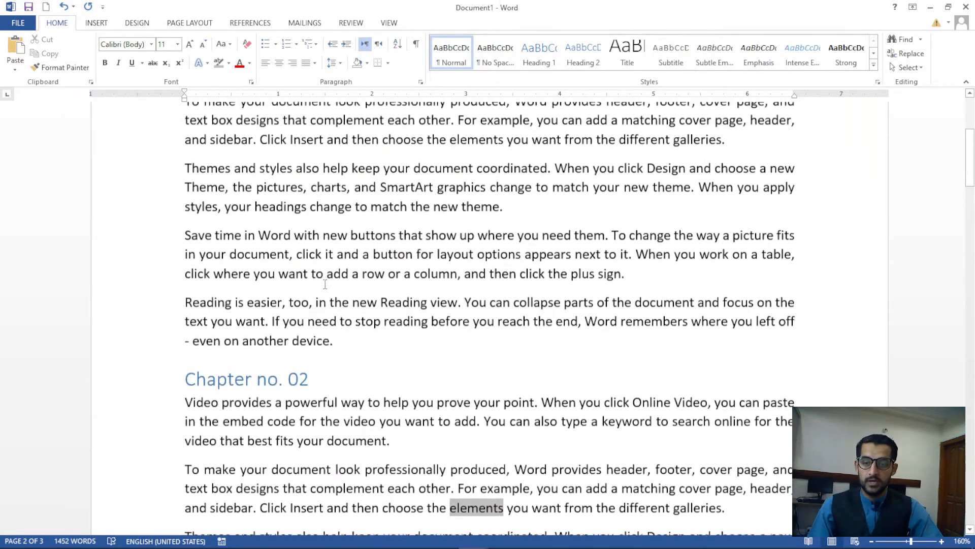
{"action": "scroll", "coordinate": [274, 225], "scroll_direction": "down", "scroll_amount": 3}
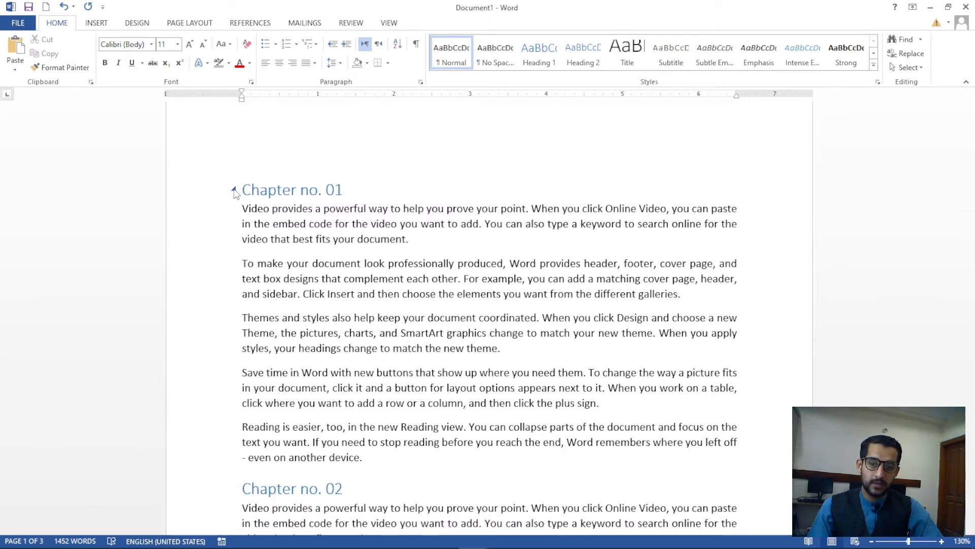
{"action": "left_click", "coordinate": [235, 190]}
{"action": "scroll", "coordinate": [237, 167], "scroll_direction": "down", "scroll_amount": 2}
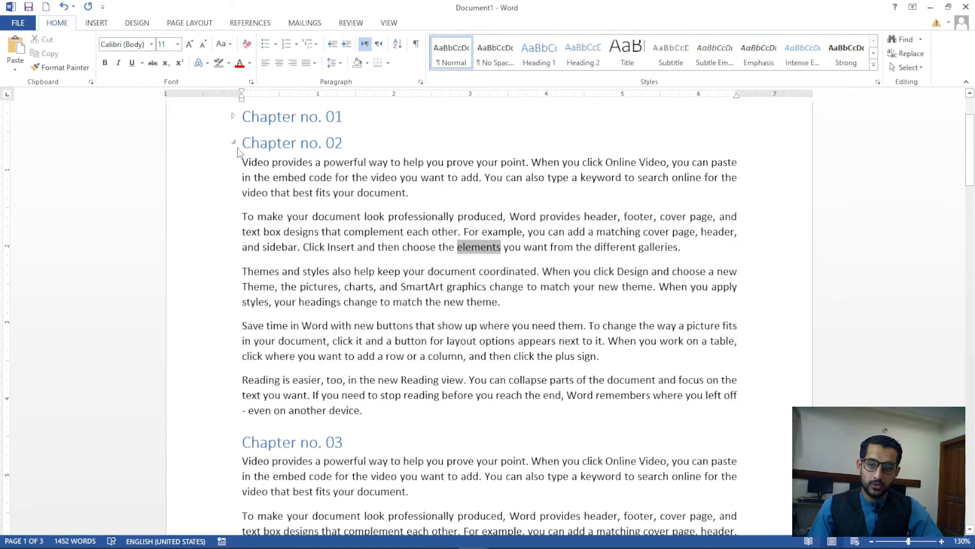
{"action": "left_click", "coordinate": [234, 144]}
{"action": "left_click", "coordinate": [235, 170]}
{"action": "left_click", "coordinate": [234, 196]}
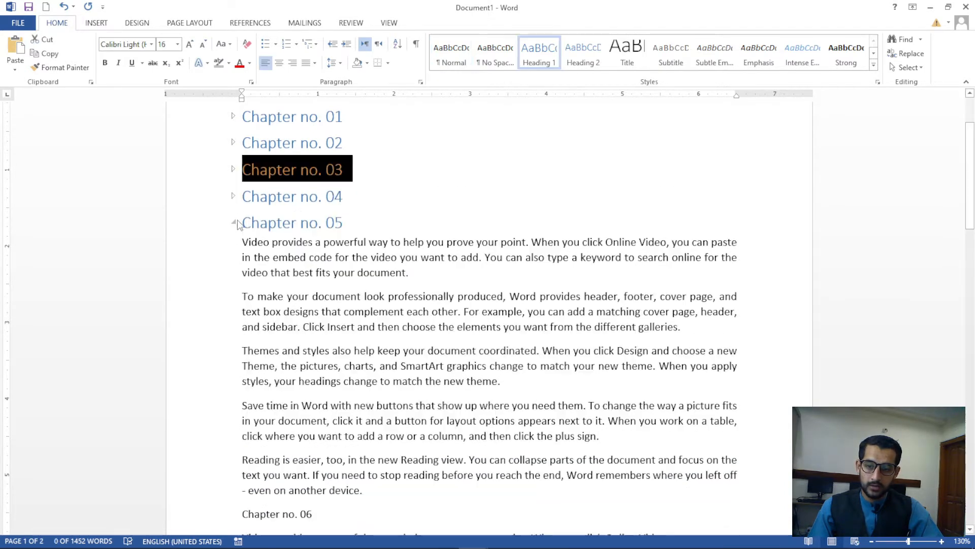
{"action": "left_click", "coordinate": [234, 224]}
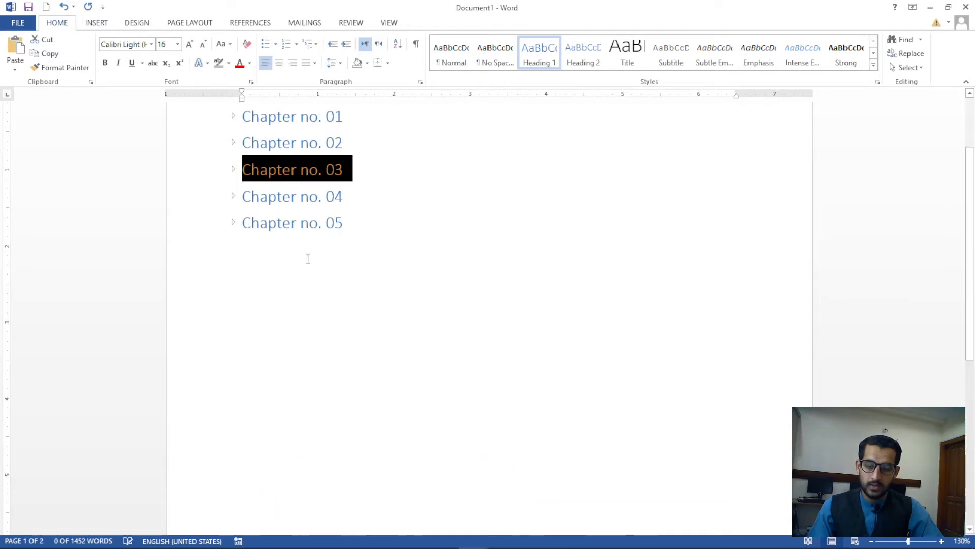
{"action": "left_click", "coordinate": [355, 270]}
{"action": "scroll", "coordinate": [360, 294], "scroll_direction": "up", "scroll_amount": 3}
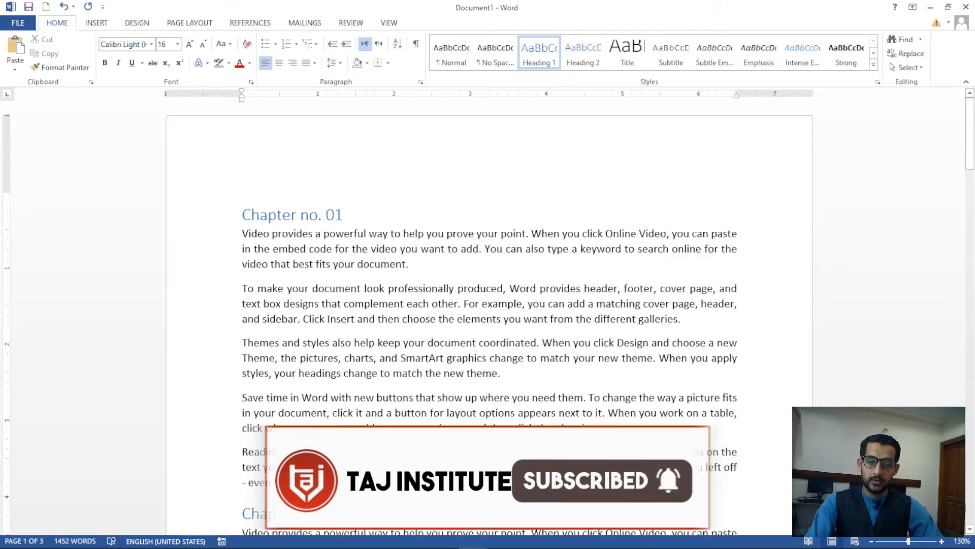
Insert page breaks so Chapter no. 02 and Chapter no. 03 each start a new page
{"action": "scroll", "coordinate": [389, 377], "scroll_direction": "down", "scroll_amount": 3}
{"action": "left_click", "coordinate": [385, 339]}
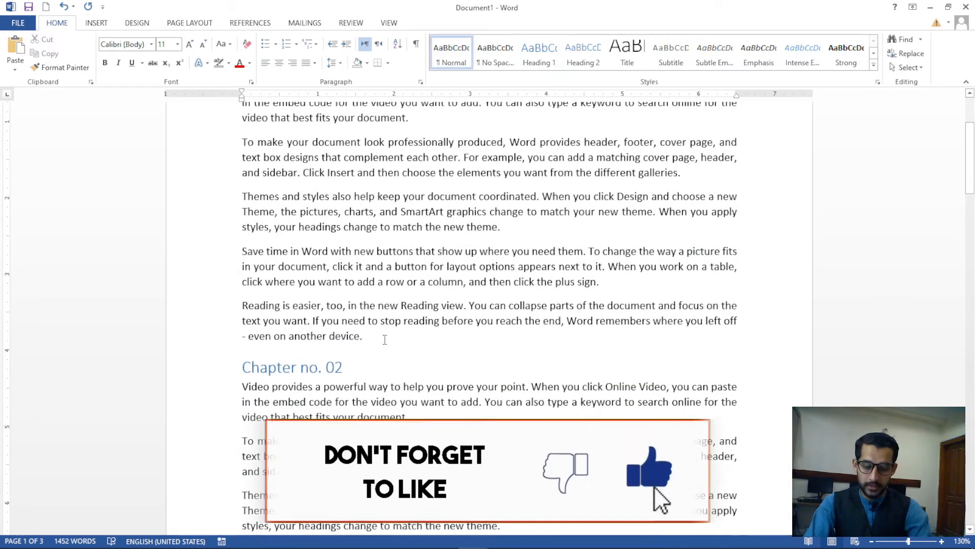
{"action": "key", "text": "ctrl+Return"}
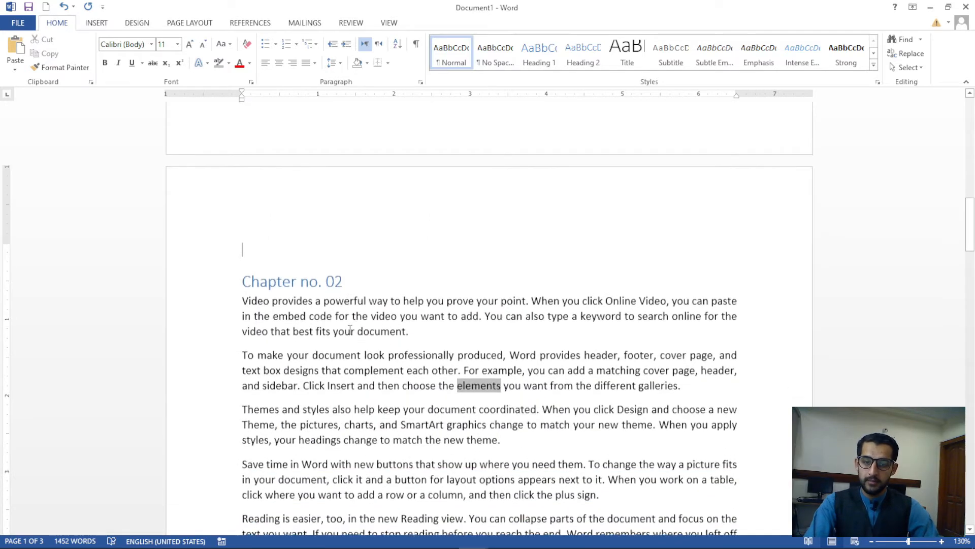
{"action": "scroll", "coordinate": [357, 325], "scroll_direction": "down", "scroll_amount": 6, "text": "ctrl"}
{"action": "scroll", "coordinate": [357, 326], "scroll_direction": "down", "scroll_amount": 5, "text": "ctrl"}
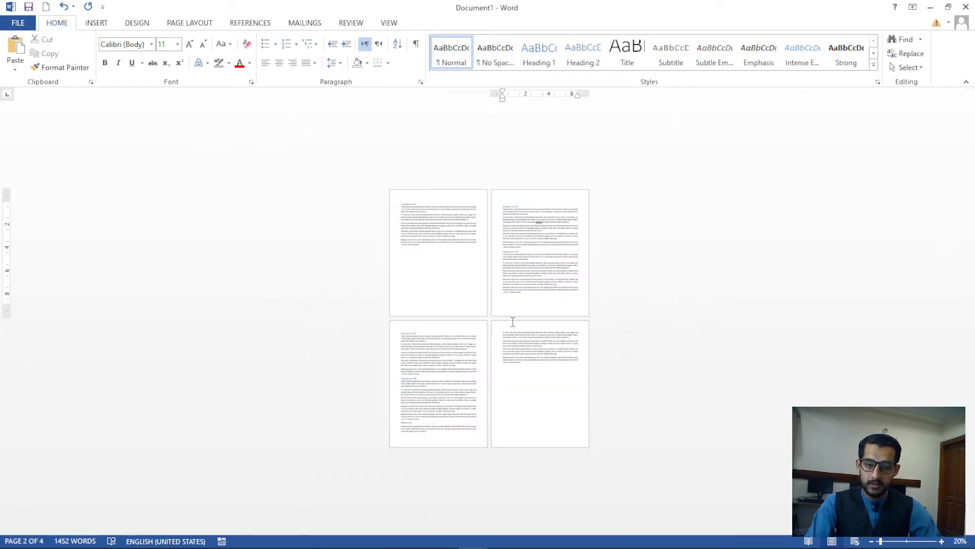
{"action": "scroll", "coordinate": [513, 322], "scroll_direction": "up", "scroll_amount": 2, "text": "ctrl"}
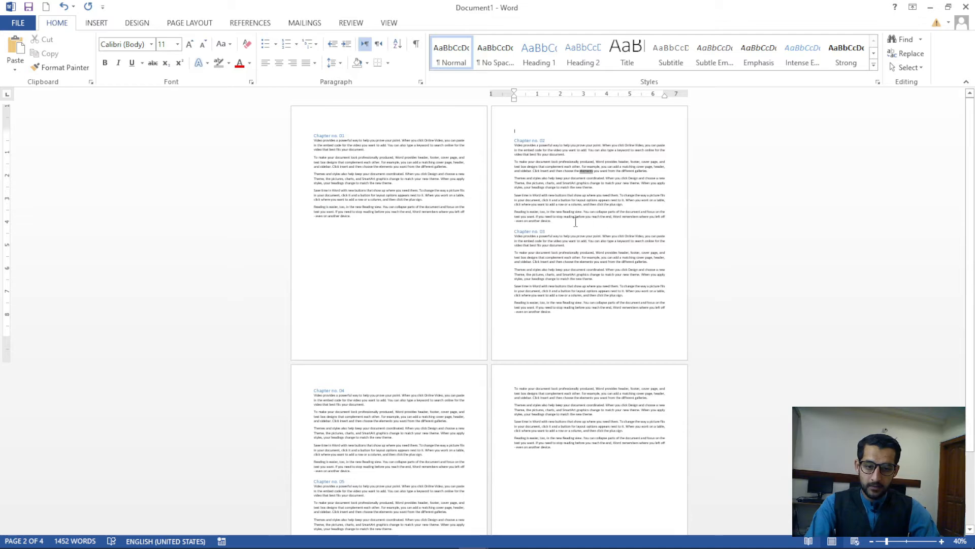
{"action": "left_click", "coordinate": [576, 222]}
{"action": "key", "text": "ctrl+Return"}
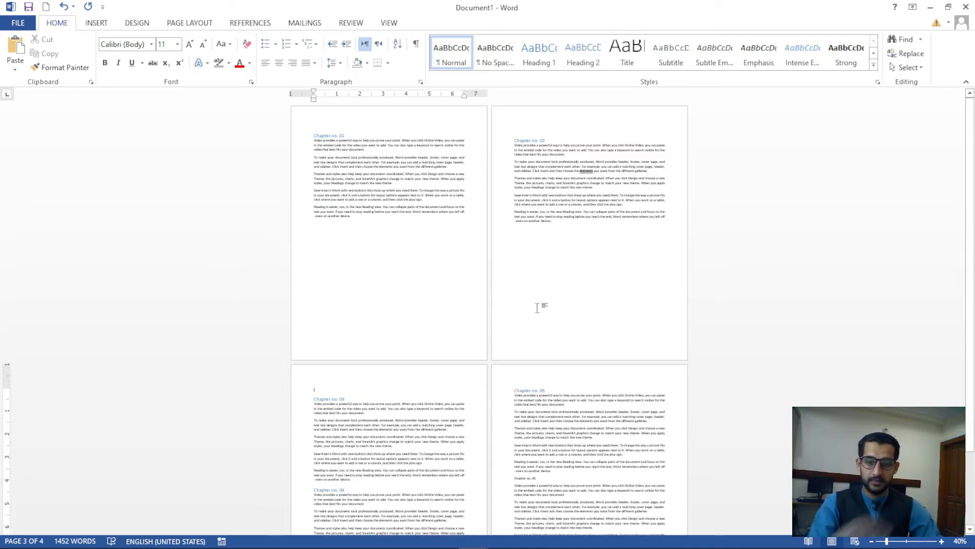
Insert page breaks so Chapters no. 04, 05 and 06 each start a new page
{"action": "scroll", "coordinate": [435, 299], "scroll_direction": "down", "scroll_amount": 2}
{"action": "scroll", "coordinate": [433, 313], "scroll_direction": "up", "scroll_amount": 1, "text": "ctrl"}
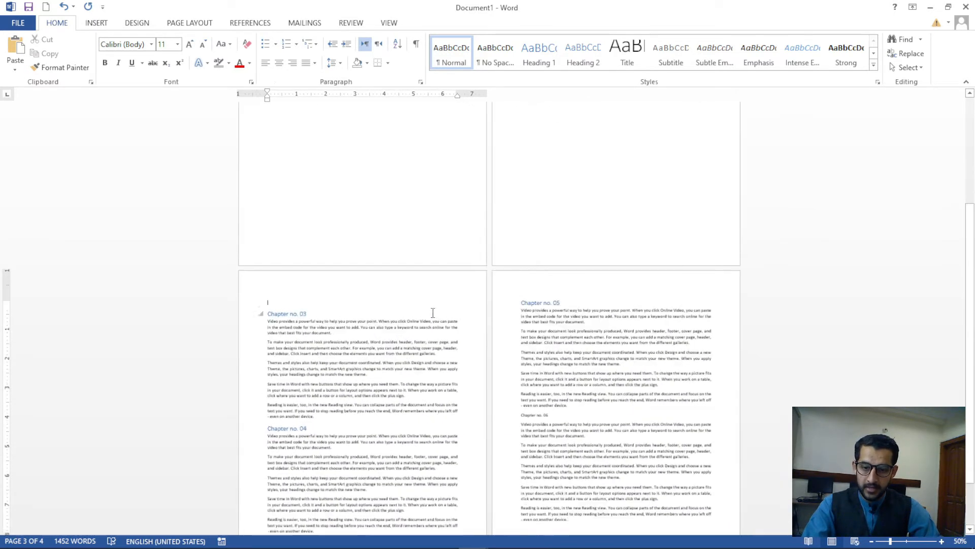
{"action": "scroll", "coordinate": [433, 312], "scroll_direction": "down", "scroll_amount": 2}
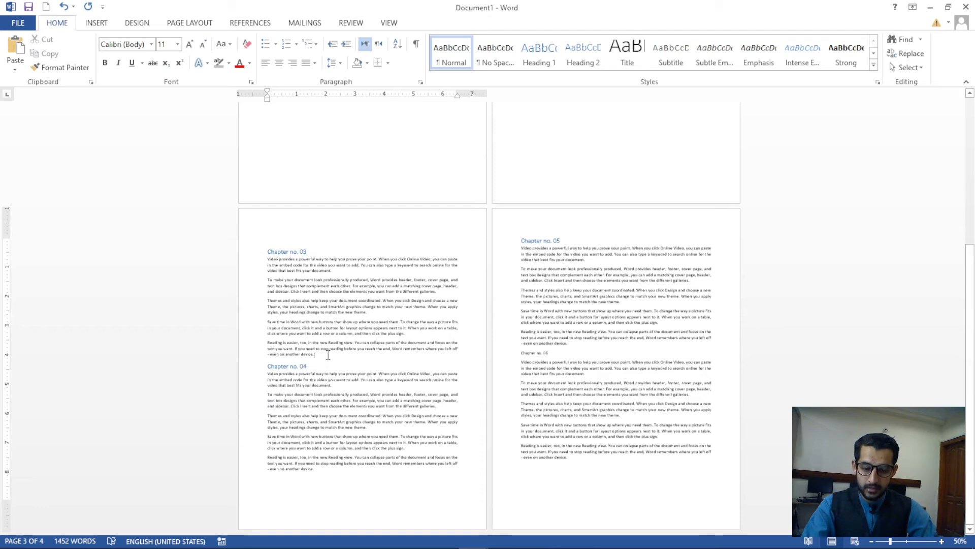
{"action": "key", "text": "ctrl+Return"}
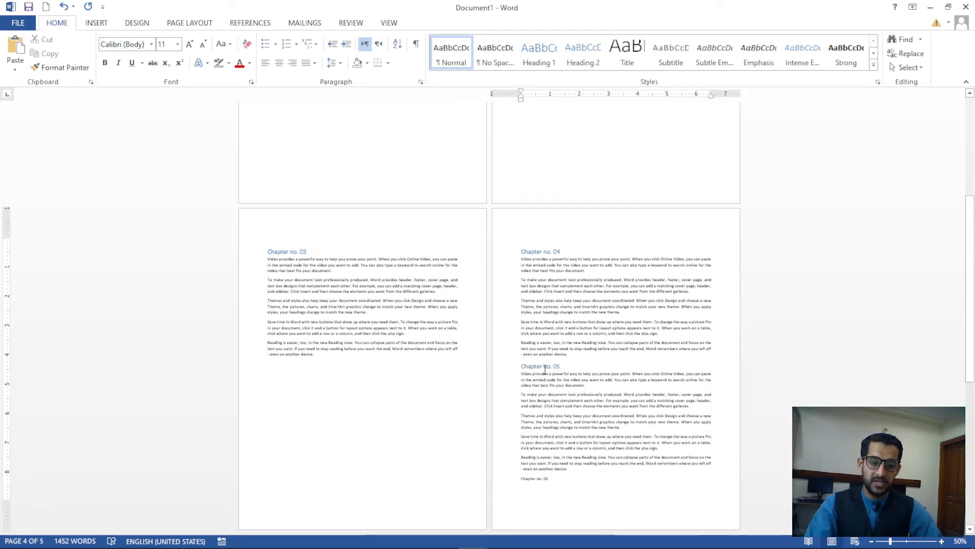
{"action": "key", "text": "ctrl+Return"}
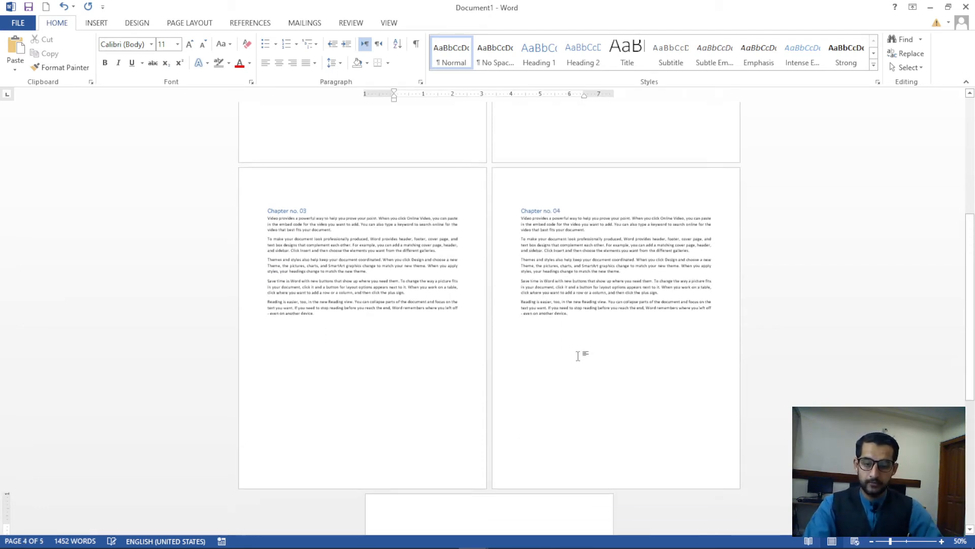
{"action": "scroll", "coordinate": [560, 375], "scroll_direction": "down", "scroll_amount": 5}
{"action": "scroll", "coordinate": [559, 374], "scroll_direction": "up", "scroll_amount": 3}
{"action": "scroll", "coordinate": [558, 374], "scroll_direction": "down", "scroll_amount": 4}
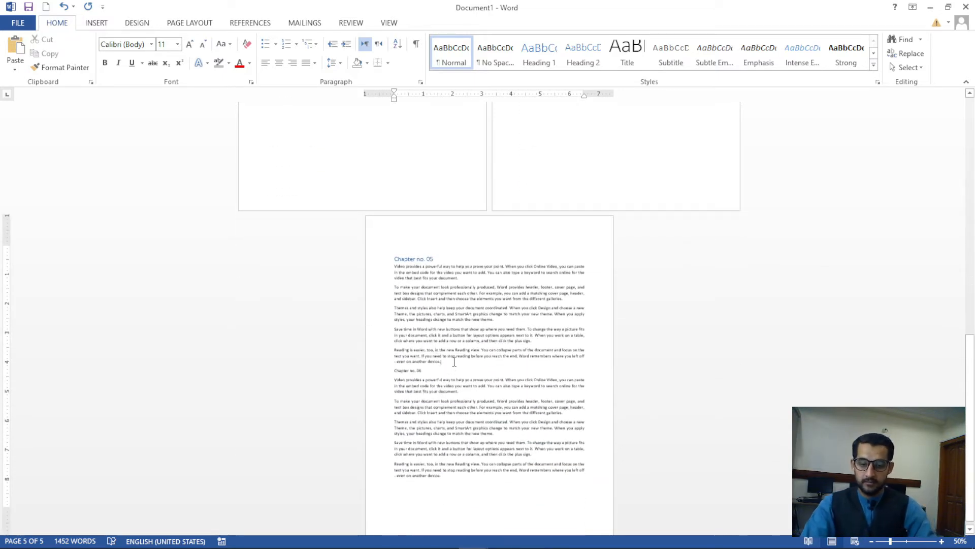
{"action": "left_click", "coordinate": [454, 361]}
{"action": "key", "text": "ctrl+Return"}
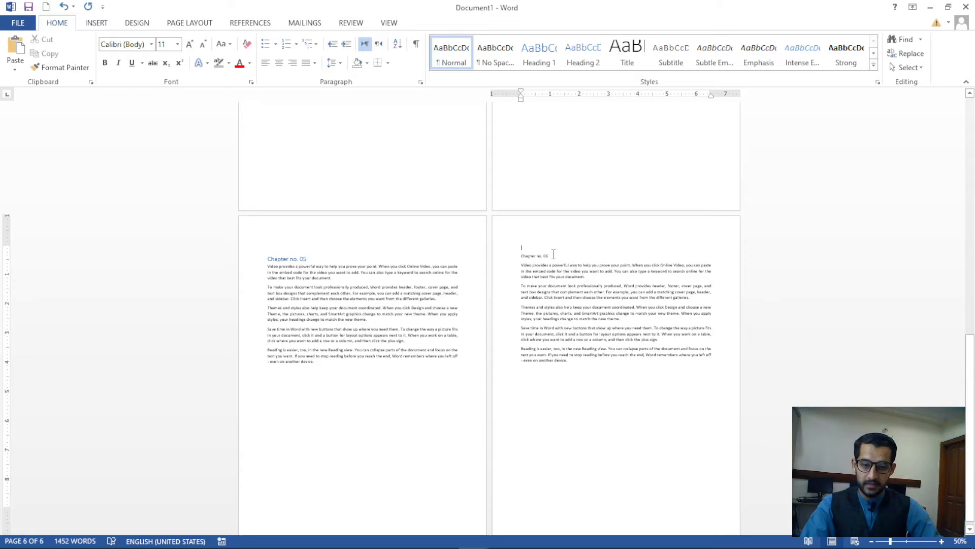
Apply Heading 1 to the Chapter no. 06 line and scroll back through the six pages
{"action": "triple_click", "coordinate": [547, 256]}
{"action": "scroll", "coordinate": [546, 276], "scroll_direction": "up", "scroll_amount": 4}
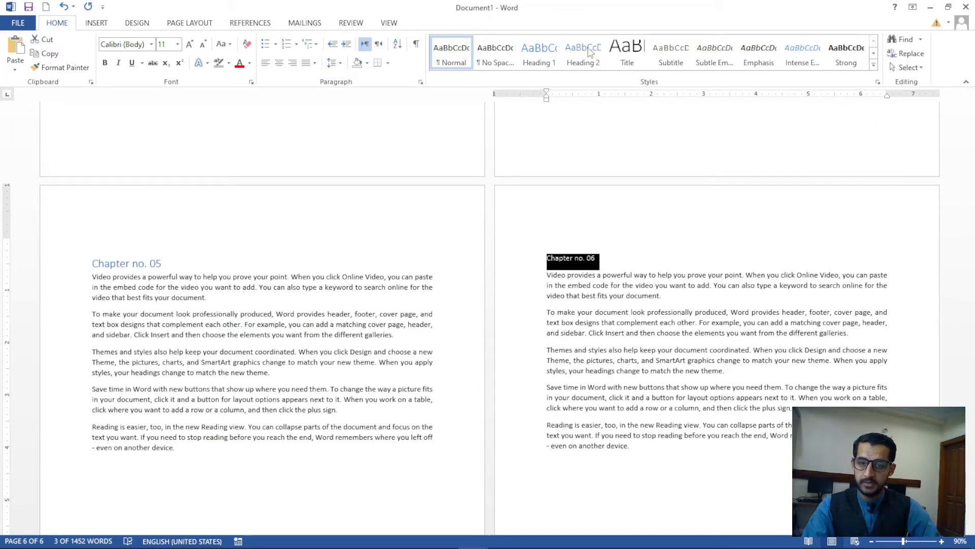
{"action": "left_click", "coordinate": [540, 51]}
{"action": "left_click", "coordinate": [624, 254]}
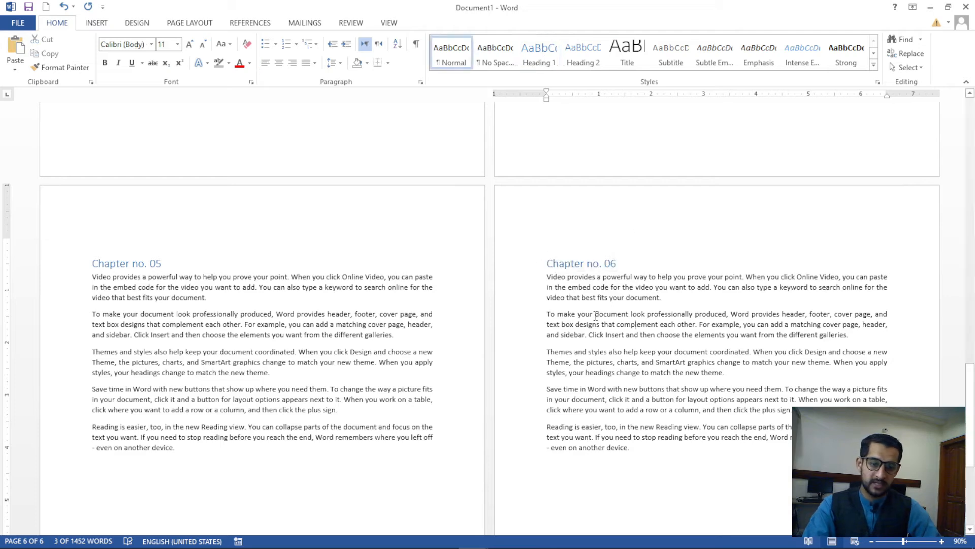
{"action": "scroll", "coordinate": [596, 316], "scroll_direction": "down", "scroll_amount": 6}
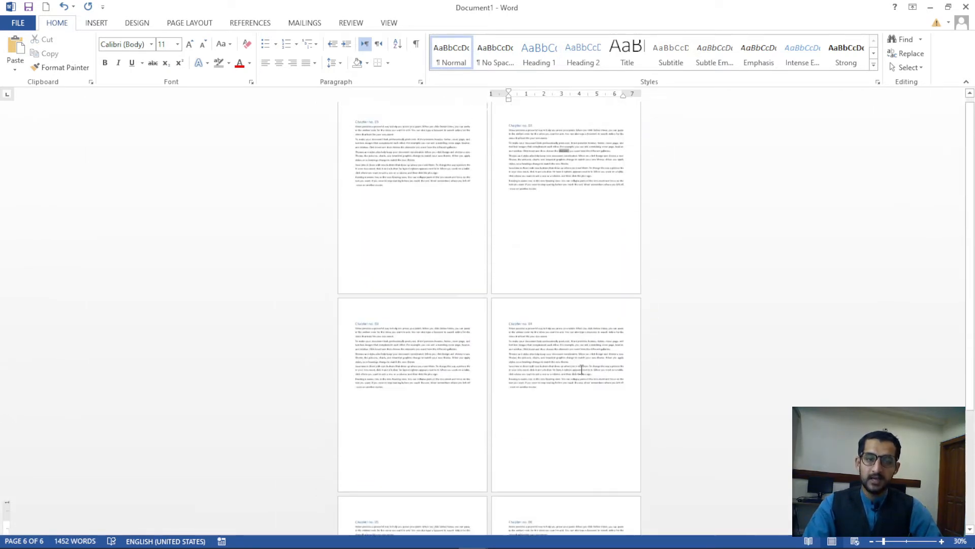
{"action": "scroll", "coordinate": [524, 261], "scroll_direction": "up", "scroll_amount": 5}
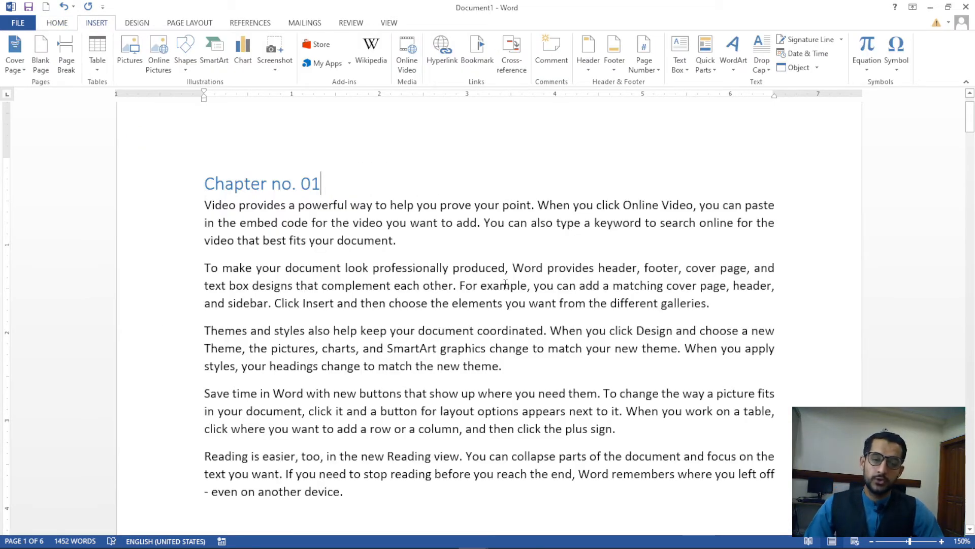
{"action": "scroll", "coordinate": [505, 283], "scroll_direction": "down", "scroll_amount": 10}
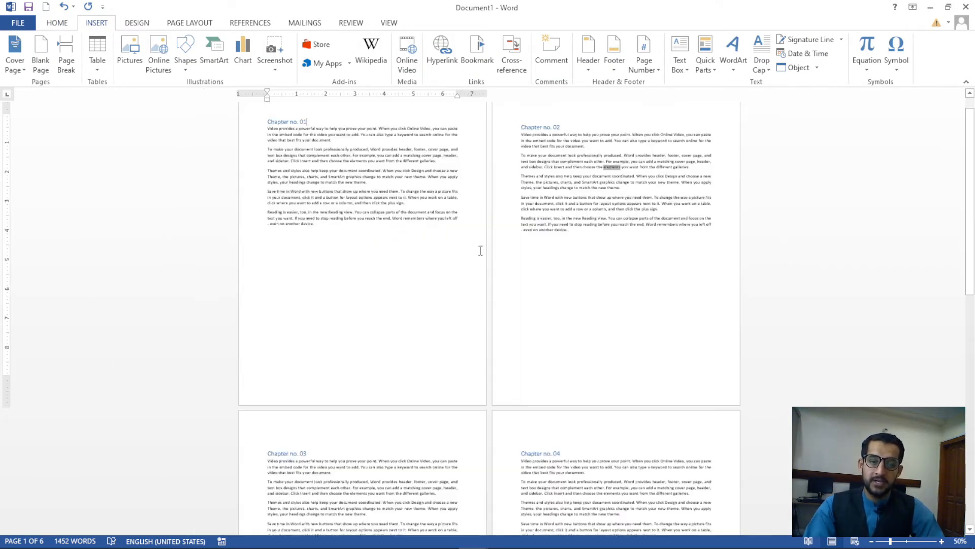
{"action": "scroll", "coordinate": [480, 250], "scroll_direction": "up", "scroll_amount": 1}
{"action": "scroll", "coordinate": [481, 250], "scroll_direction": "up", "scroll_amount": 9}
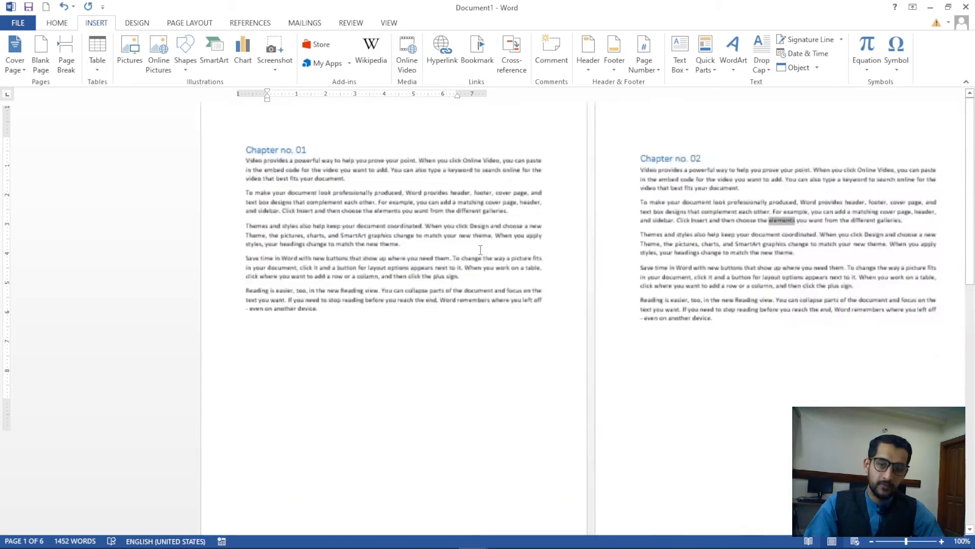
{"action": "scroll", "coordinate": [397, 184], "scroll_direction": "up", "scroll_amount": 1}
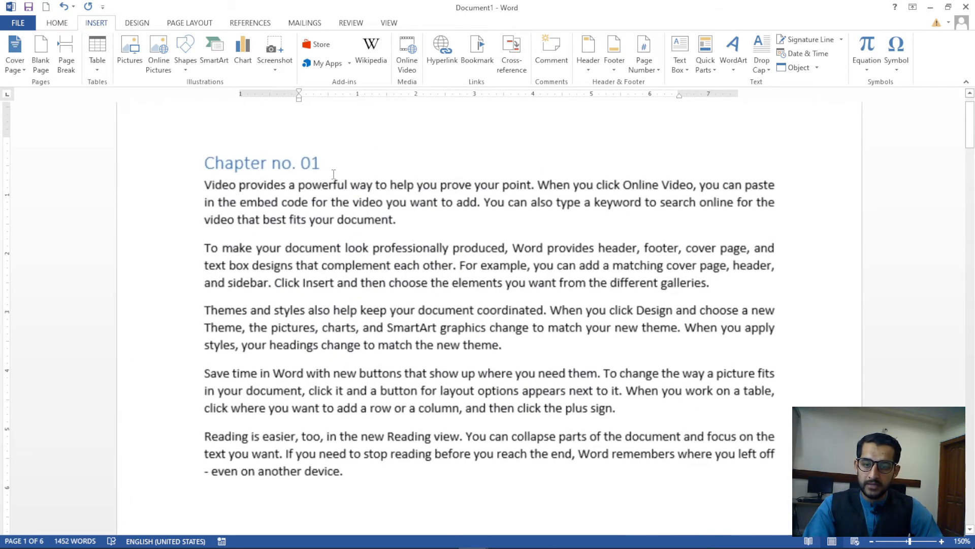
Rename heading Chapter no. 01 to 'Microsoft Word' and Chapter no. 06 to 'English Language'
{"action": "left_click_drag", "start_coordinate": [331, 163], "coordinate": [218, 160]}
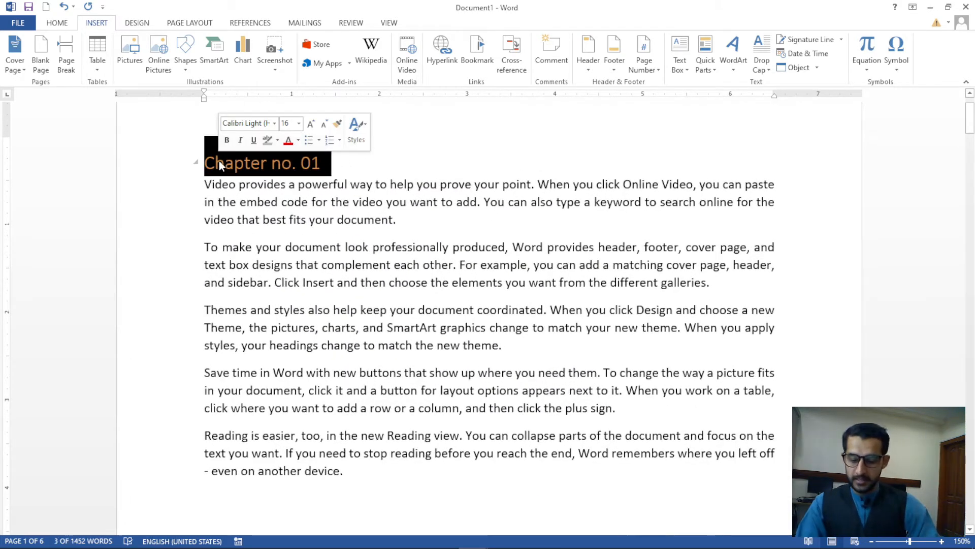
{"action": "type", "text": "M"}
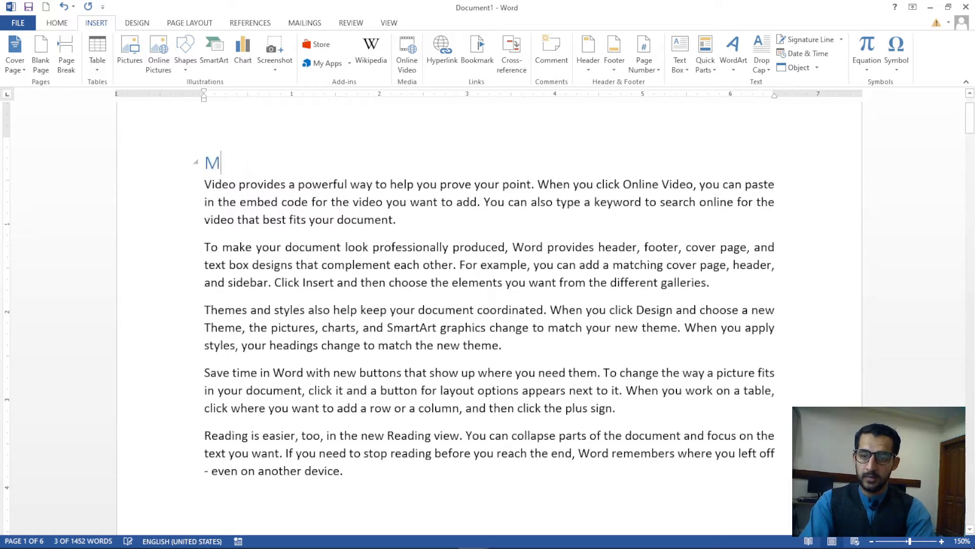
{"action": "type", "text": "icrosoft "}
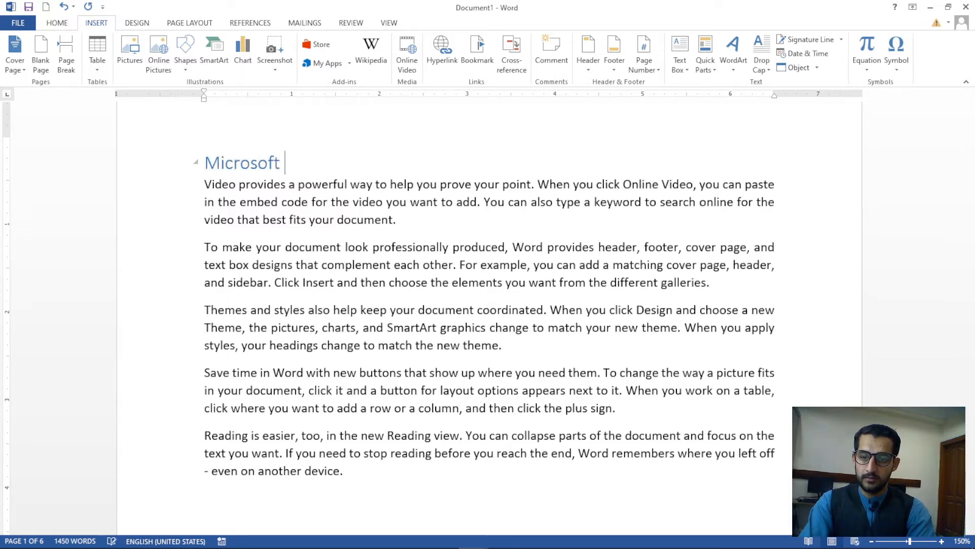
{"action": "type", "text": "Word"}
{"action": "scroll", "coordinate": [372, 273], "scroll_direction": "down", "scroll_amount": 20}
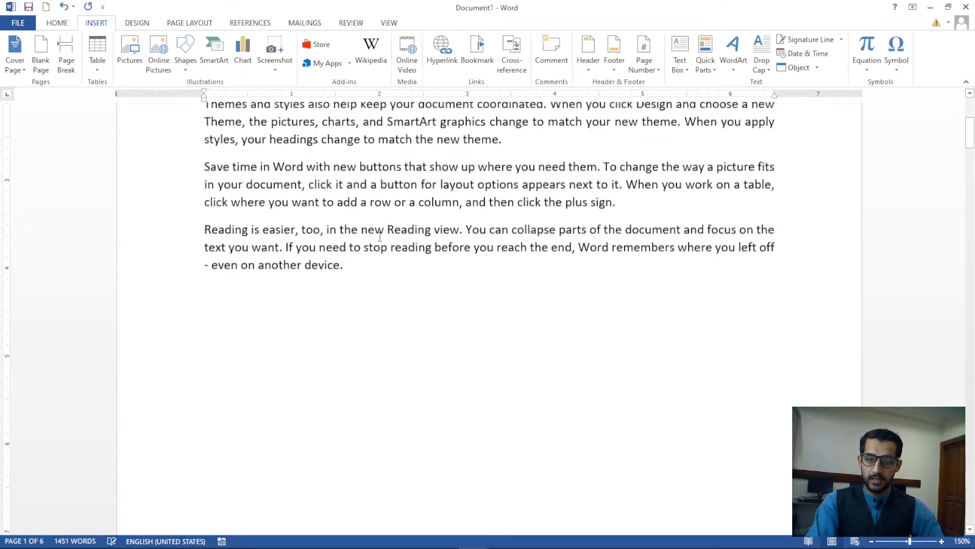
{"action": "scroll", "coordinate": [342, 271], "scroll_direction": "down", "scroll_amount": 3}
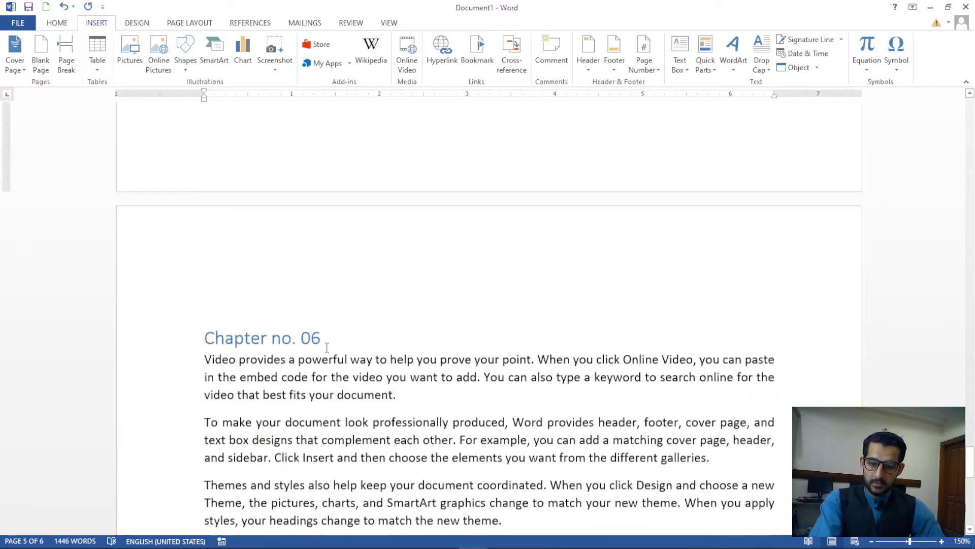
{"action": "left_click_drag", "start_coordinate": [321, 338], "coordinate": [209, 337]}
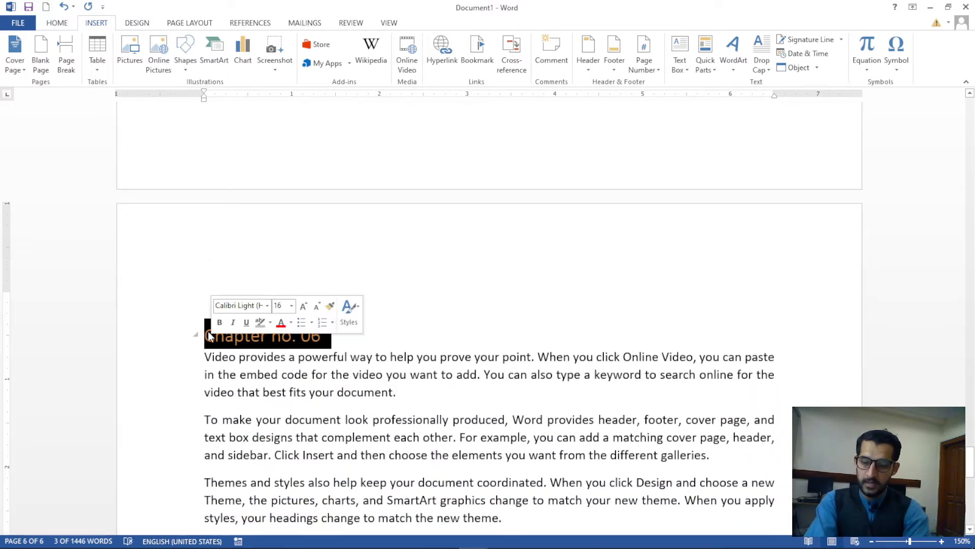
{"action": "type", "text": "English"}
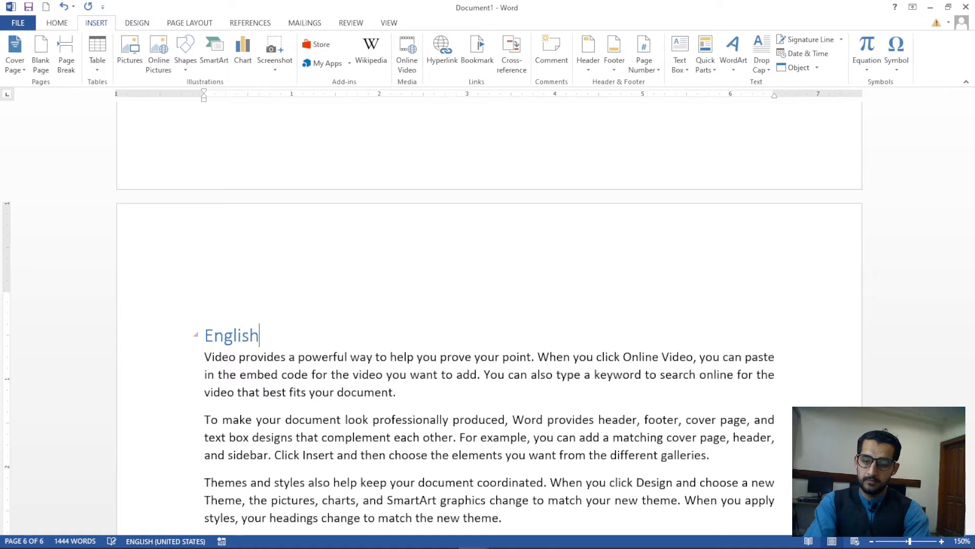
{"action": "type", "text": " Language"}
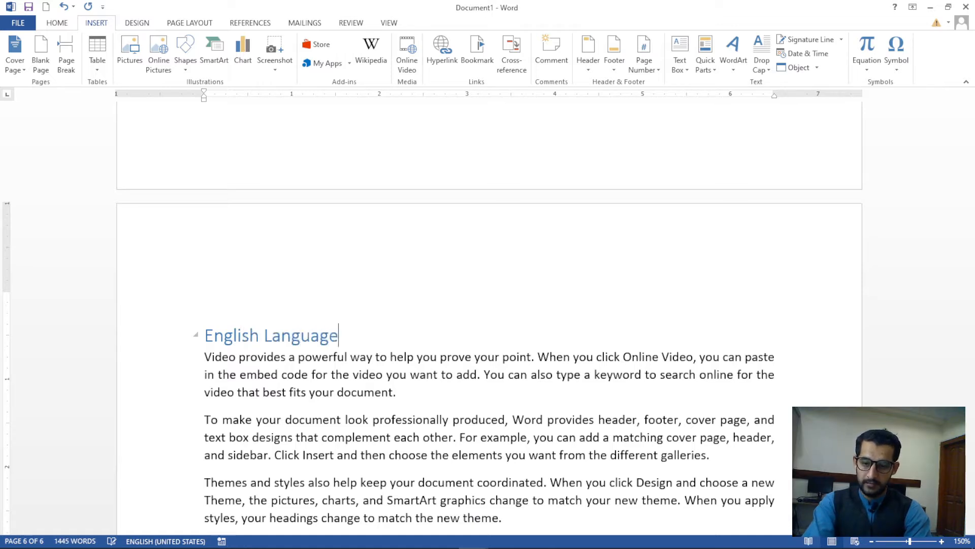
Save the document and return to its start to review the renamed headings
{"action": "key", "text": "ctrl+s"}
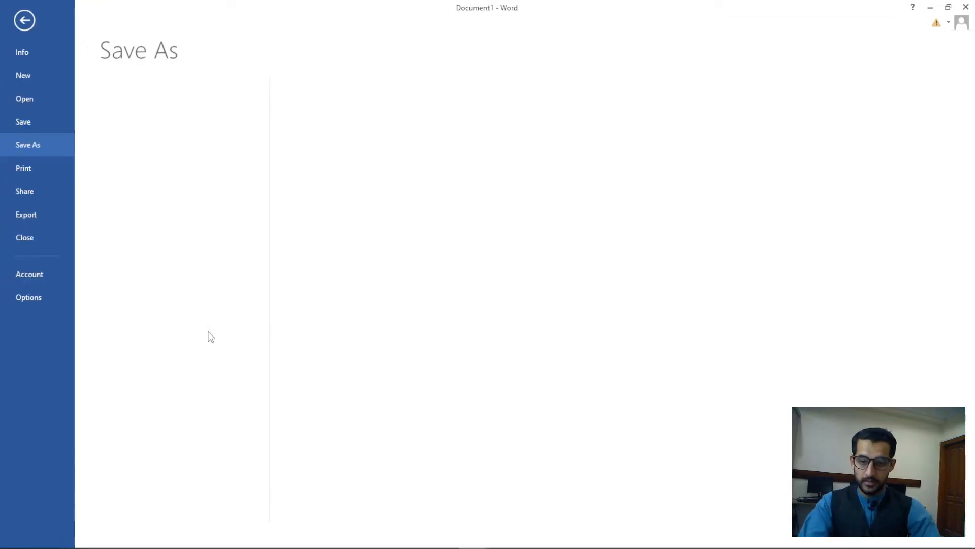
{"action": "key", "text": "Escape"}
{"action": "scroll", "coordinate": [320, 356], "scroll_direction": "down", "scroll_amount": 5}
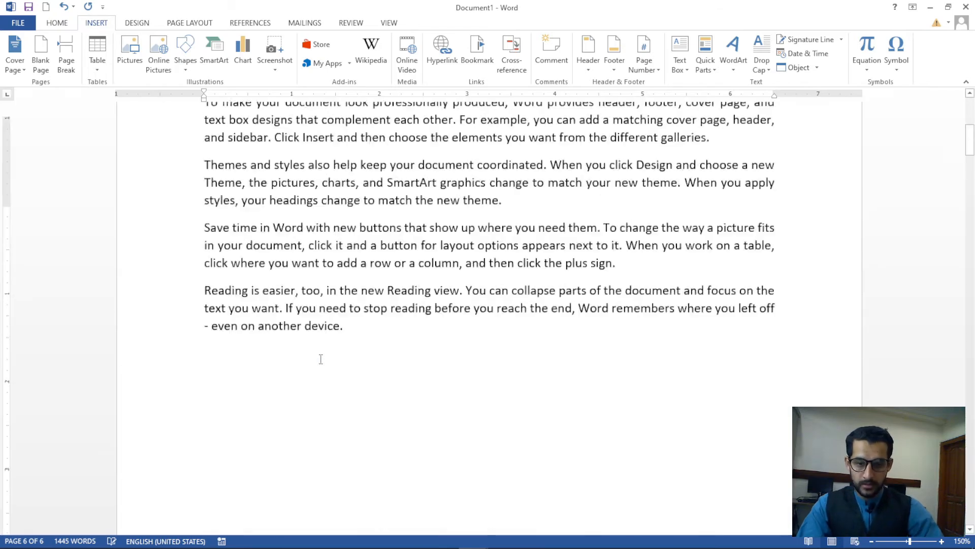
{"action": "key", "text": "ctrl+Home"}
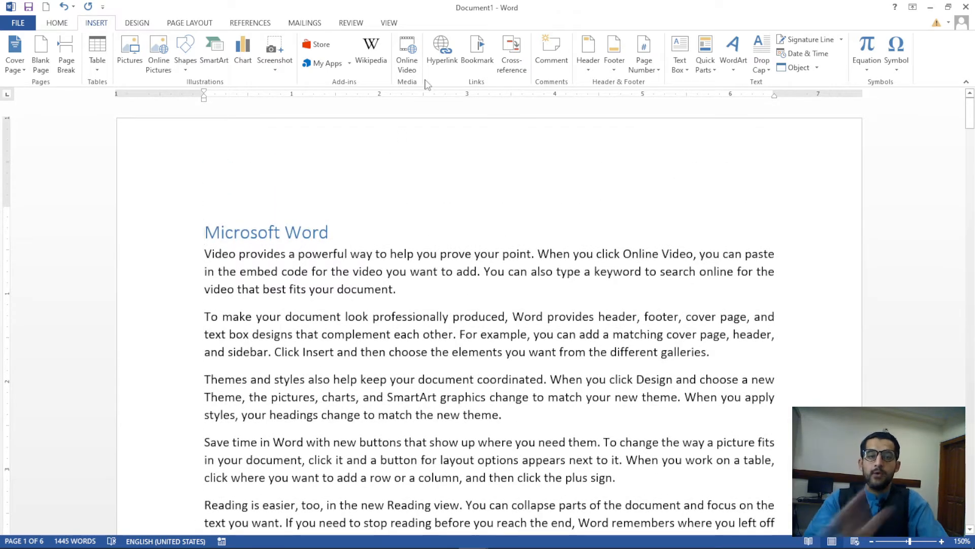
{"action": "scroll", "coordinate": [408, 123], "scroll_direction": "down", "scroll_amount": 8}
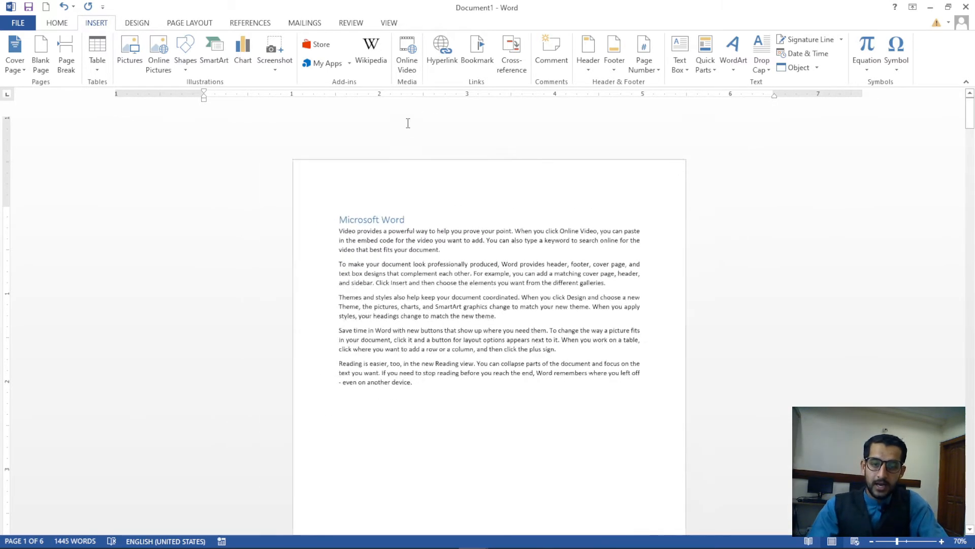
{"action": "scroll", "coordinate": [408, 123], "scroll_direction": "down", "scroll_amount": 1}
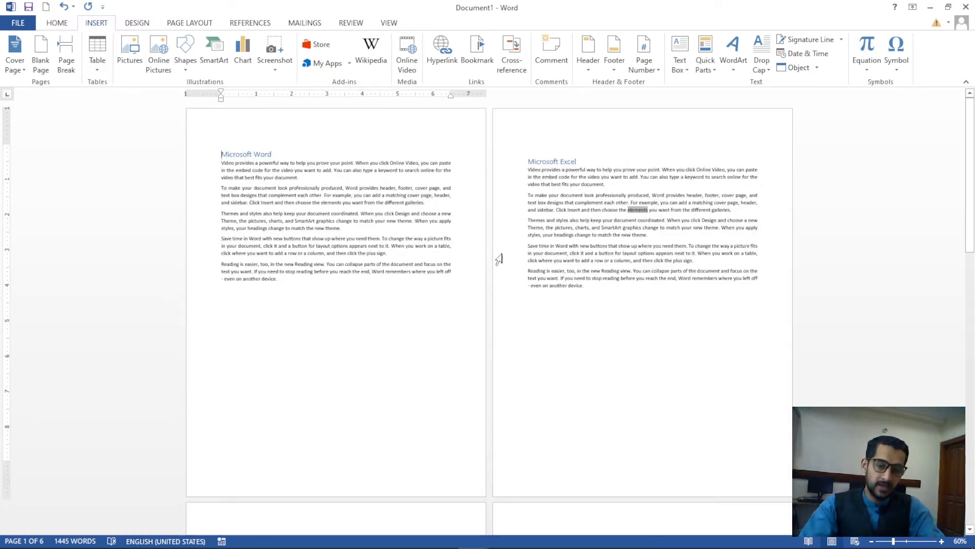
{"action": "scroll", "coordinate": [414, 219], "scroll_direction": "up", "scroll_amount": 3}
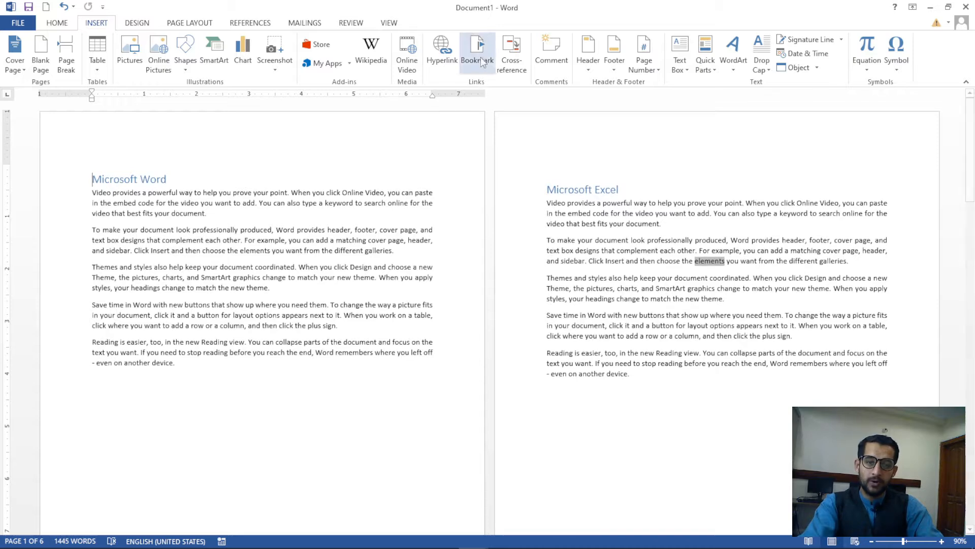
Open the Bookmark dialog twice and close it both times without adding a bookmark
{"action": "left_click", "coordinate": [482, 61]}
{"action": "left_click_drag", "start_coordinate": [587, 149], "coordinate": [296, 183]}
{"action": "left_click", "coordinate": [480, 180]}
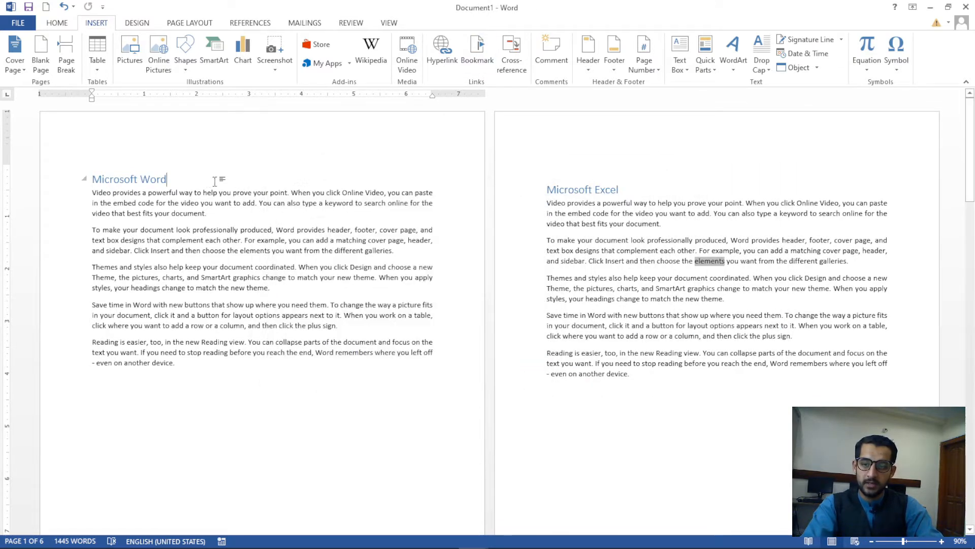
{"action": "scroll", "coordinate": [150, 196], "scroll_direction": "up", "scroll_amount": 5}
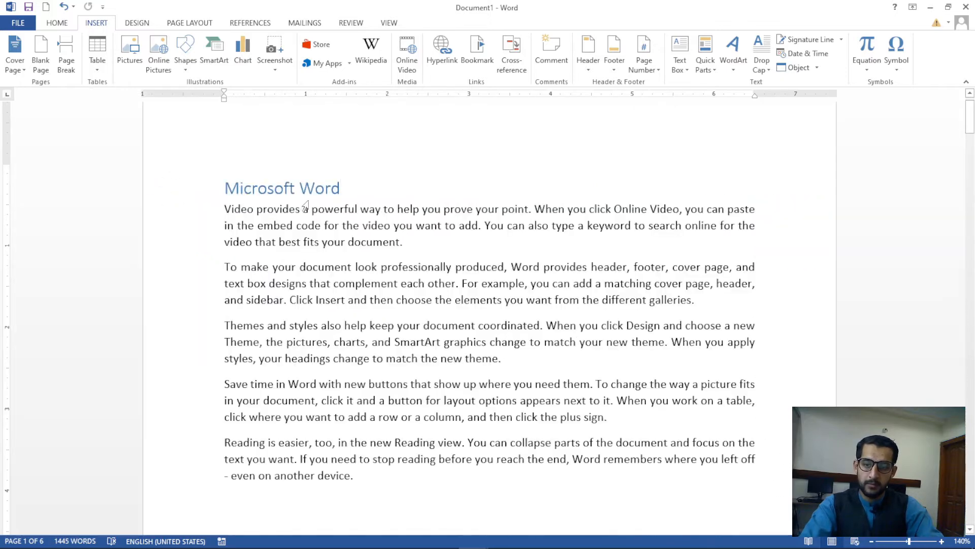
{"action": "left_click", "coordinate": [478, 63]}
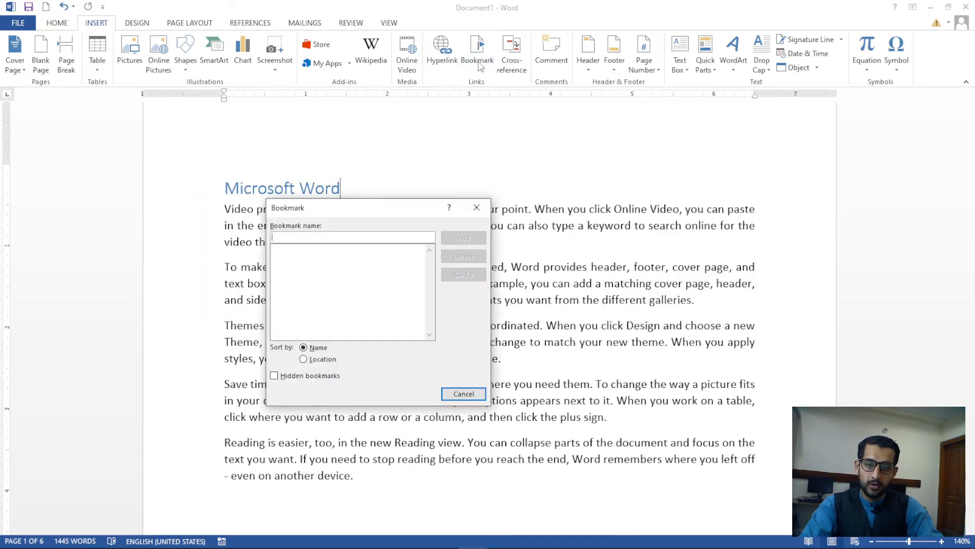
{"action": "left_click_drag", "start_coordinate": [405, 208], "coordinate": [573, 142]}
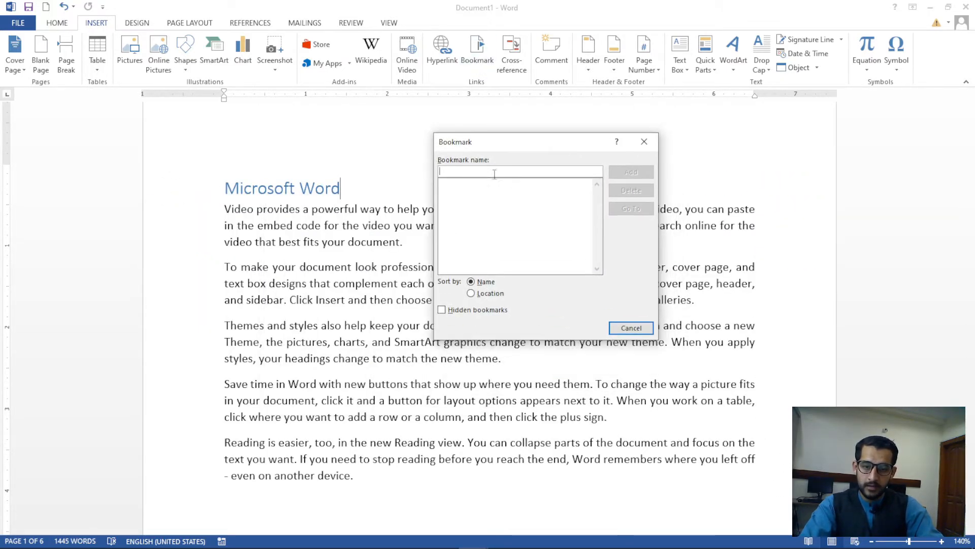
{"action": "left_click", "coordinate": [645, 141]}
Select the Microsoft Word heading and bookmark it as 'word'
{"action": "left_click_drag", "start_coordinate": [365, 183], "coordinate": [226, 188]}
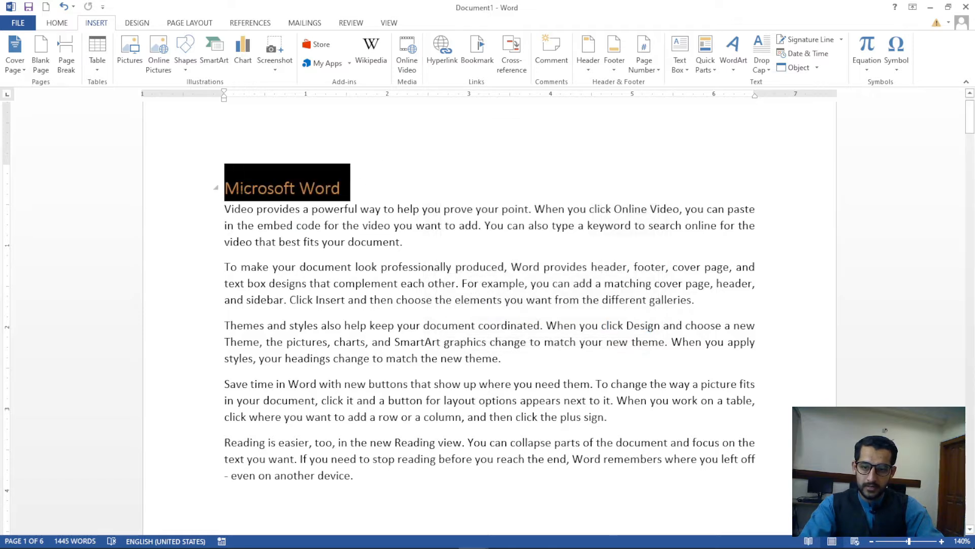
{"action": "left_click", "coordinate": [478, 62]}
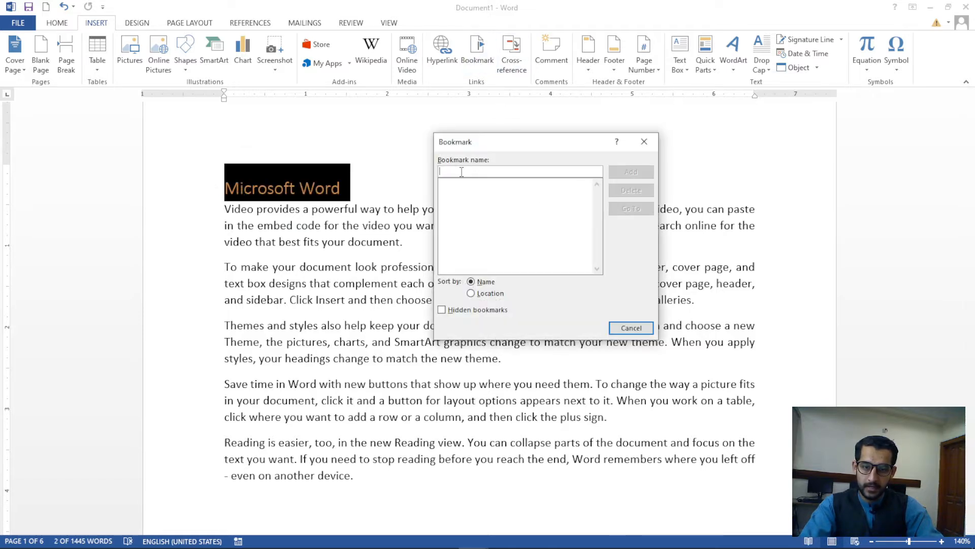
{"action": "type", "text": "word"}
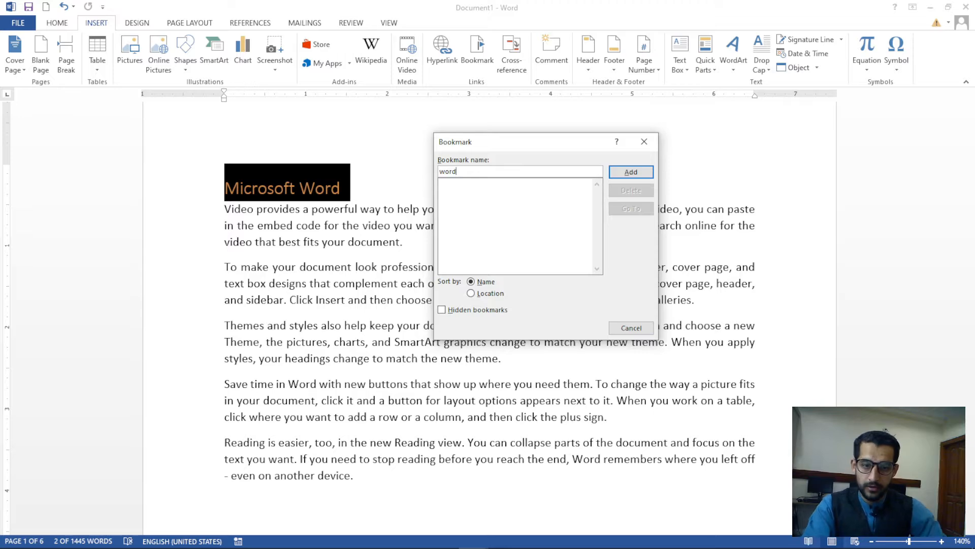
{"action": "left_click", "coordinate": [631, 172]}
Bookmark the Microsoft Excel heading as 'excel'
{"action": "left_click", "coordinate": [458, 277]}
{"action": "scroll", "coordinate": [463, 277], "scroll_direction": "down", "scroll_amount": 5}
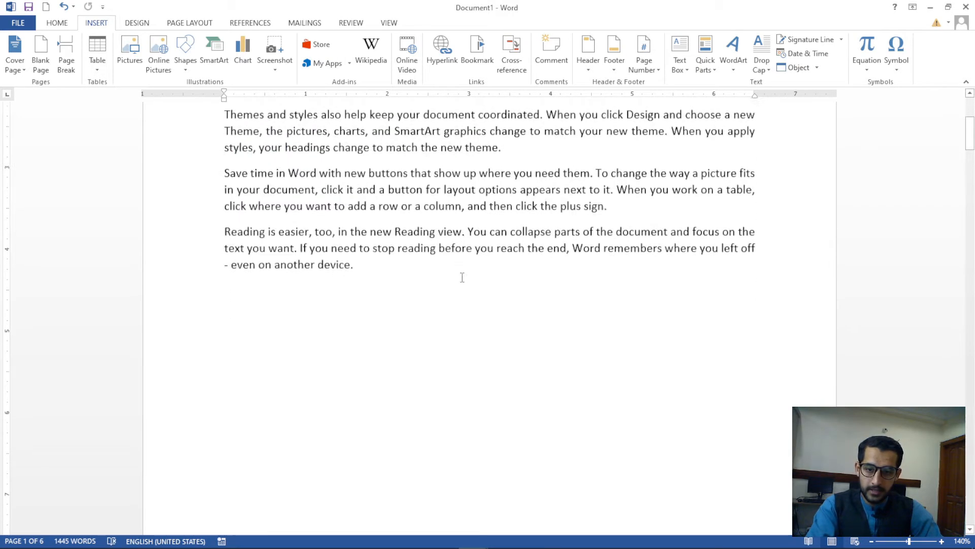
{"action": "scroll", "coordinate": [462, 277], "scroll_direction": "down", "scroll_amount": 10}
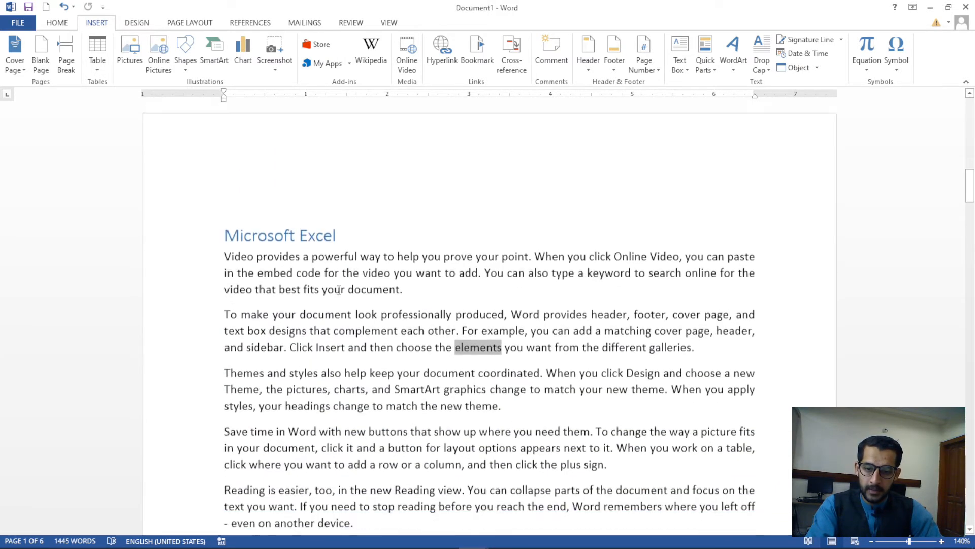
{"action": "left_click", "coordinate": [386, 221]}
{"action": "left_click", "coordinate": [483, 61]}
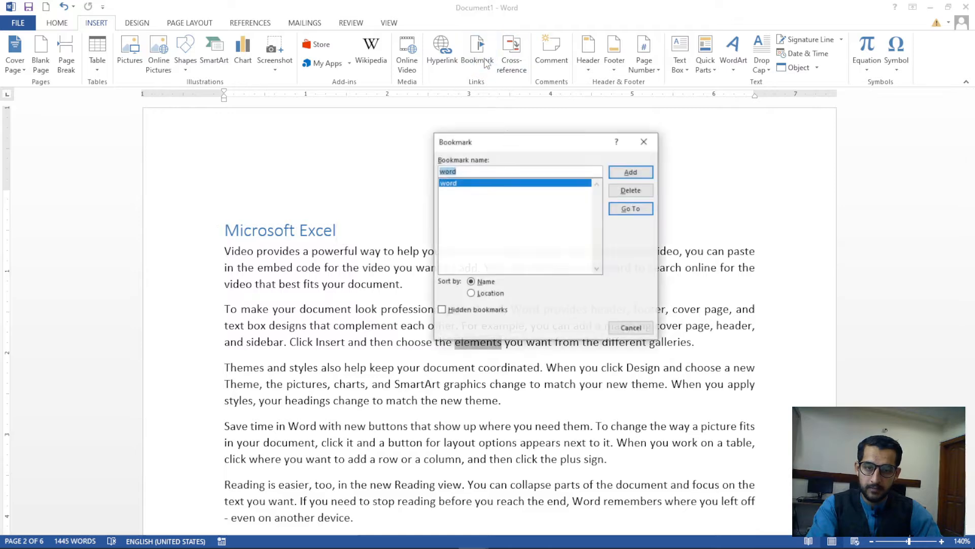
{"action": "type", "text": "excel"}
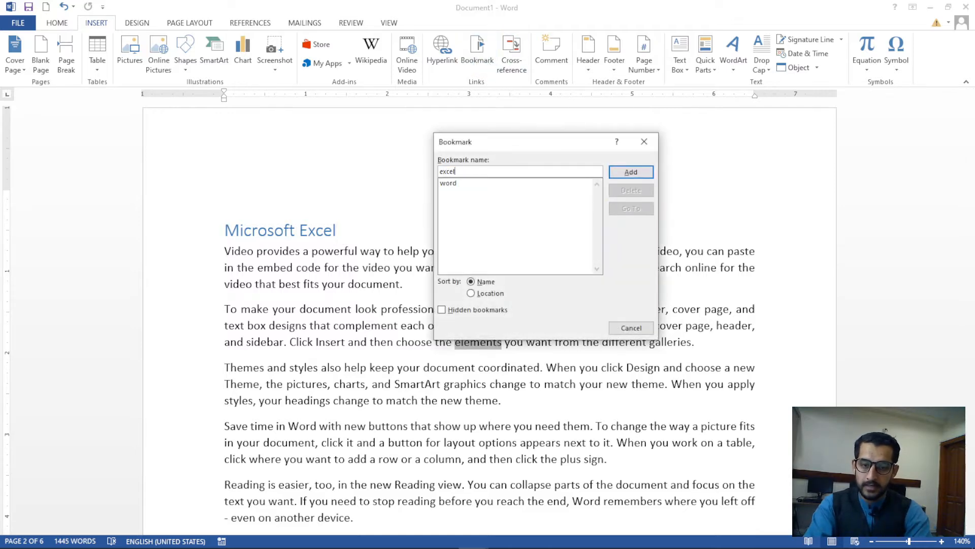
{"action": "left_click", "coordinate": [631, 172]}
Bookmark the Microsoft Powerpoint heading as 'powerpoint'
{"action": "scroll", "coordinate": [388, 309], "scroll_direction": "down", "scroll_amount": 5}
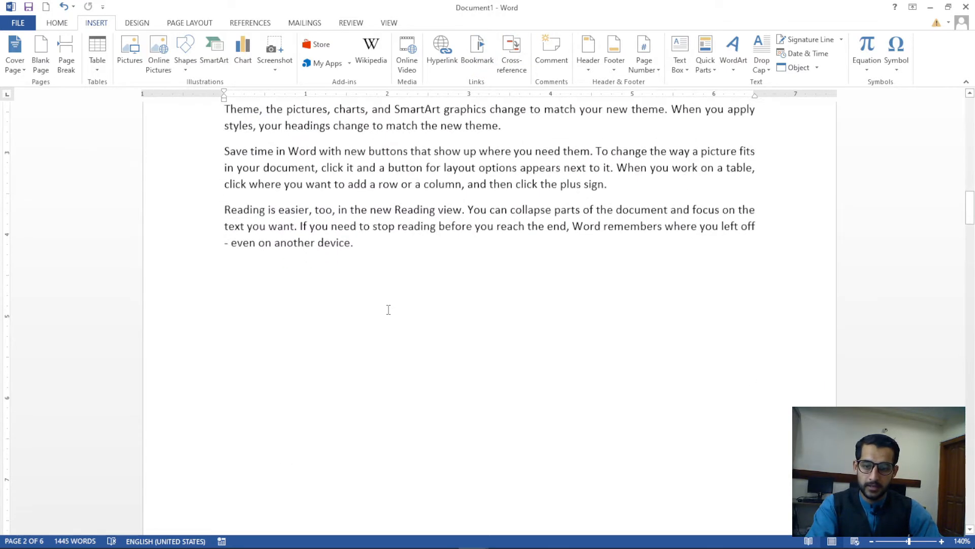
{"action": "scroll", "coordinate": [388, 309], "scroll_direction": "down", "scroll_amount": 10}
{"action": "left_click", "coordinate": [396, 264]}
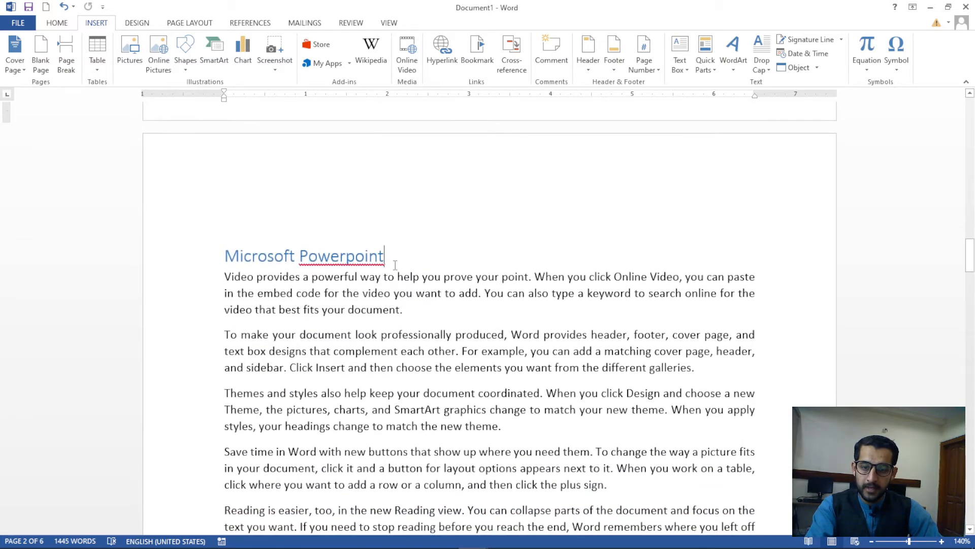
{"action": "left_click", "coordinate": [477, 51]}
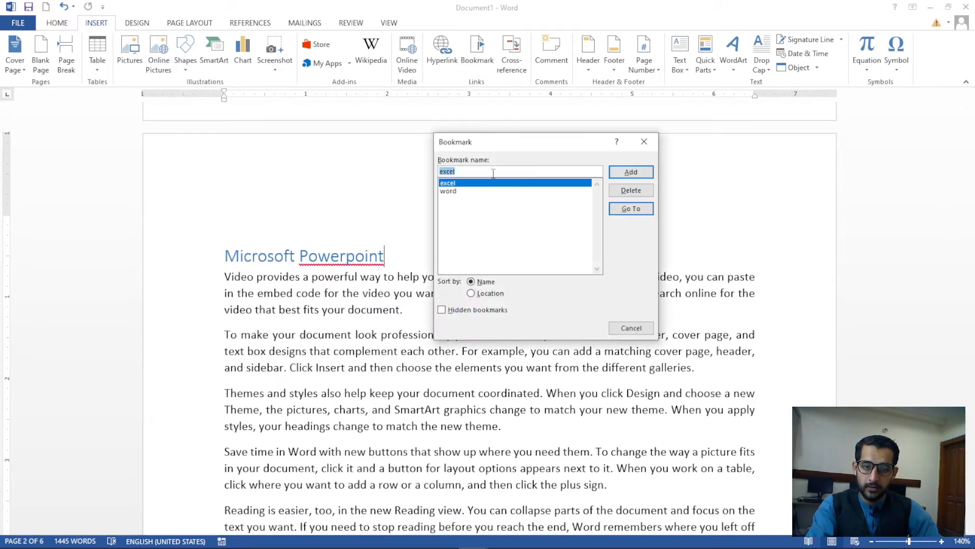
{"action": "type", "text": "point"}
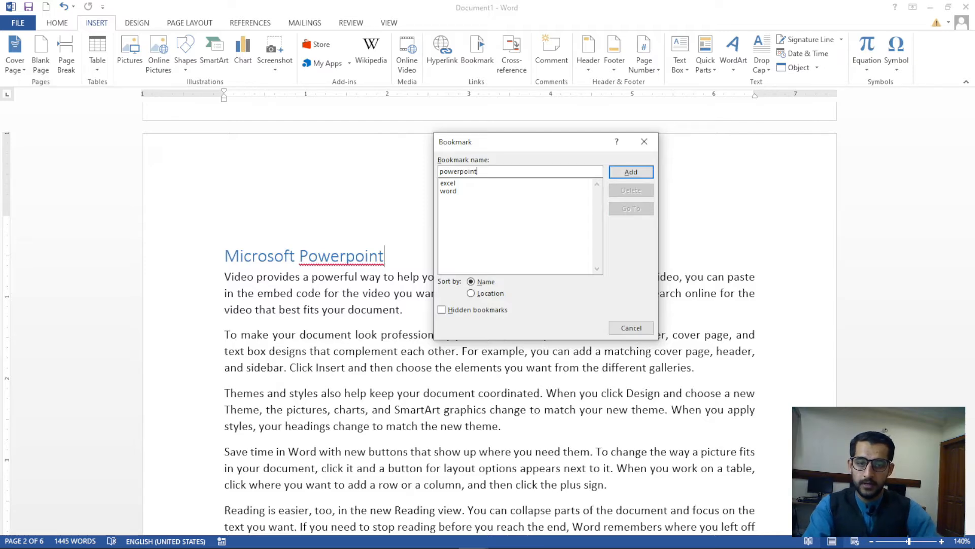
{"action": "left_click", "coordinate": [631, 171]}
Scroll to the InPage chapter and bookmark it as 'inpage'
{"action": "scroll", "coordinate": [394, 302], "scroll_direction": "down", "scroll_amount": 10}
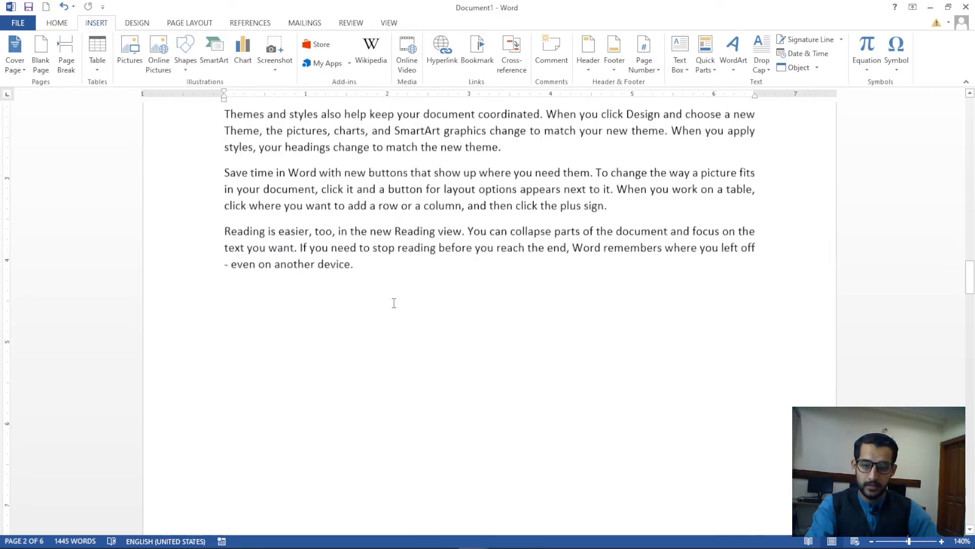
{"action": "scroll", "coordinate": [394, 303], "scroll_direction": "down", "scroll_amount": 6}
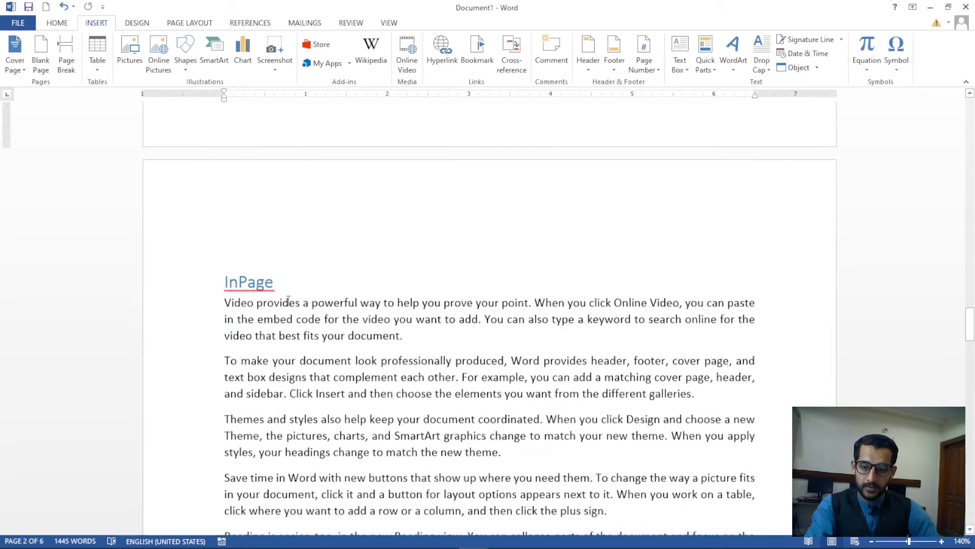
{"action": "left_click", "coordinate": [477, 51]}
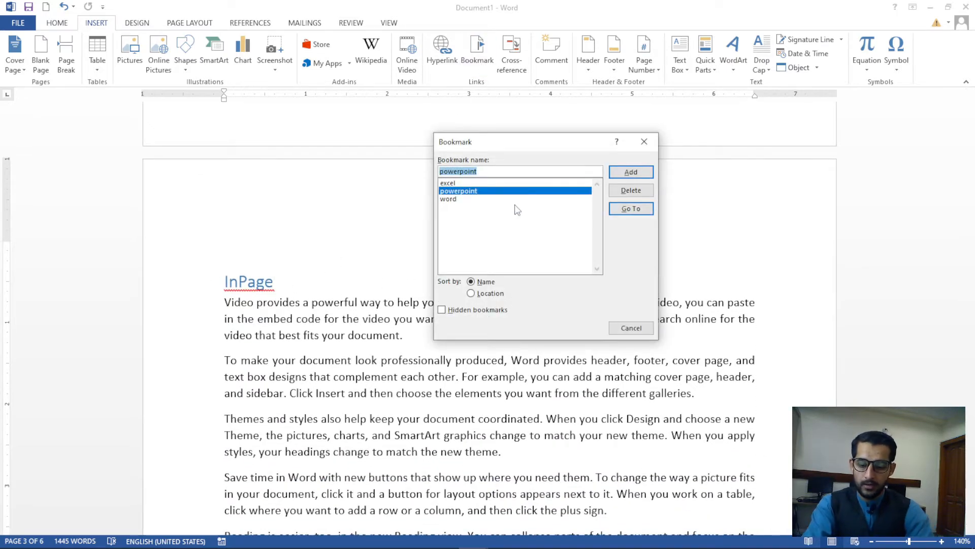
{"action": "type", "text": "inpage"}
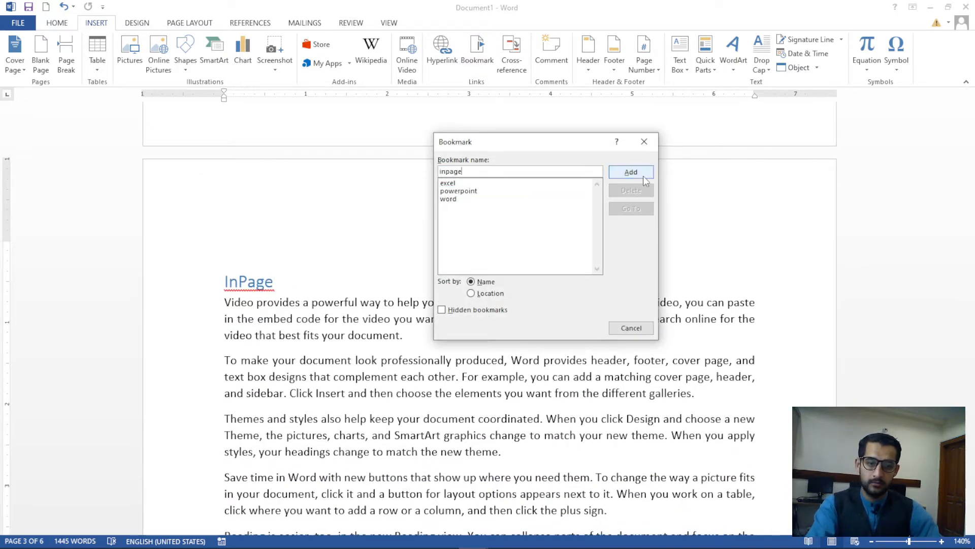
{"action": "left_click", "coordinate": [642, 175]}
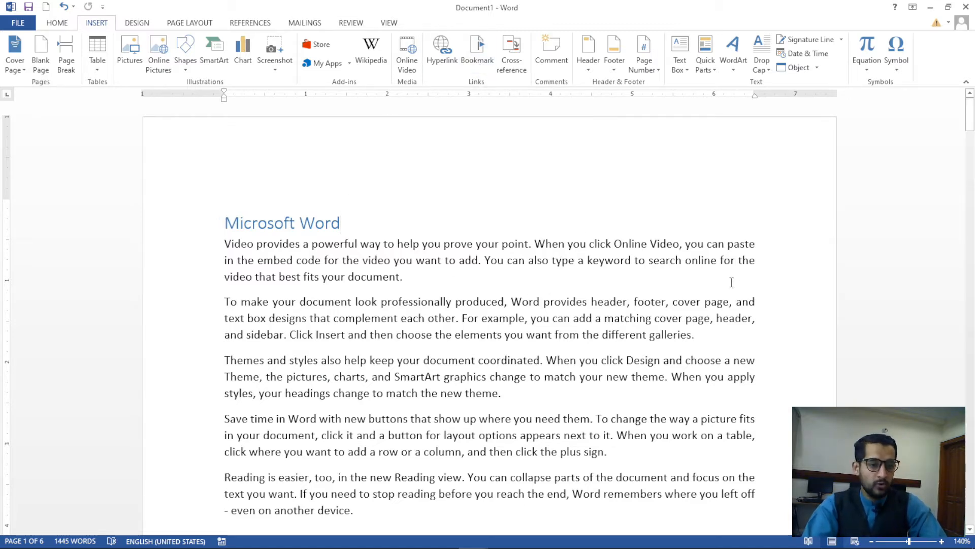
In the Bookmark dialog, jump to the inpage, powerpoint, then inpage bookmarks again, and close it
{"action": "scroll", "coordinate": [732, 281], "scroll_direction": "down", "scroll_amount": 15}
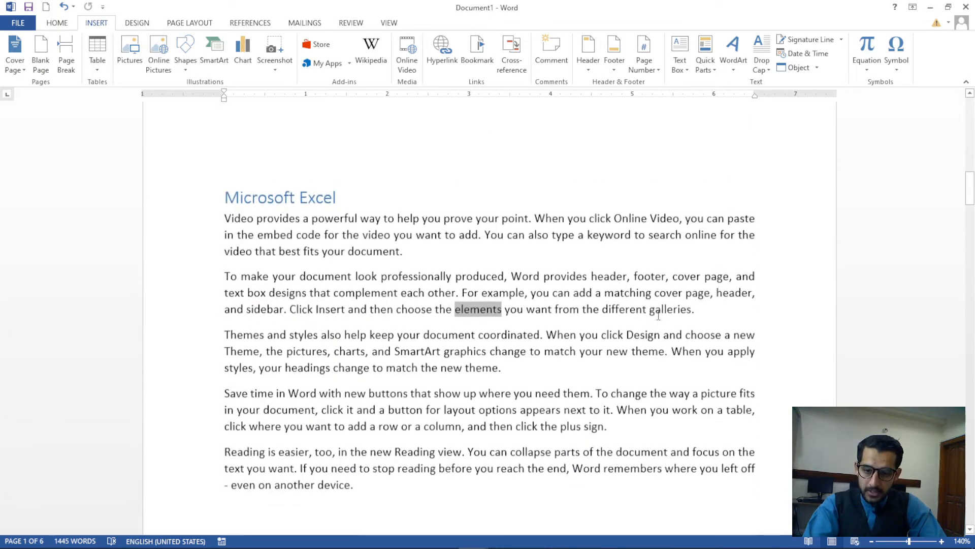
{"action": "scroll", "coordinate": [658, 315], "scroll_direction": "down", "scroll_amount": 15}
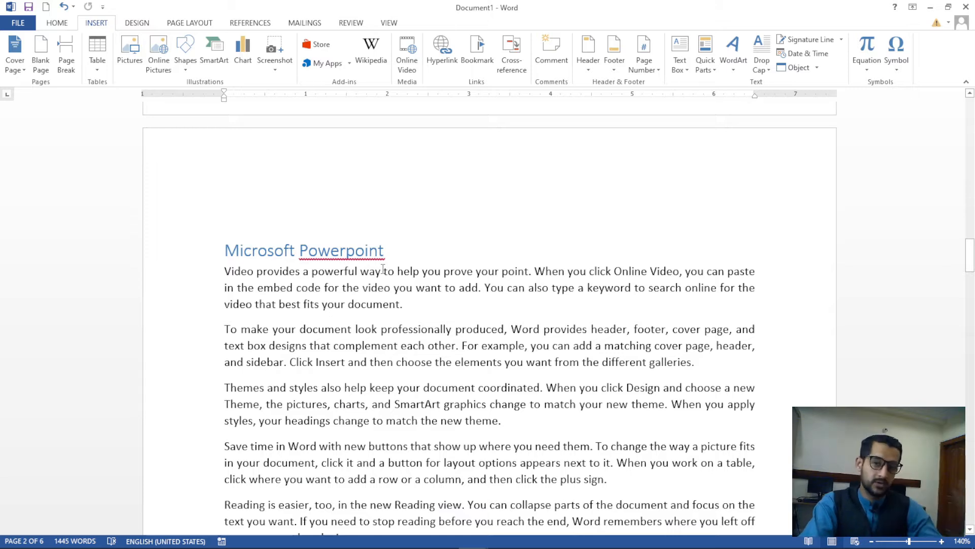
{"action": "left_click", "coordinate": [478, 56]}
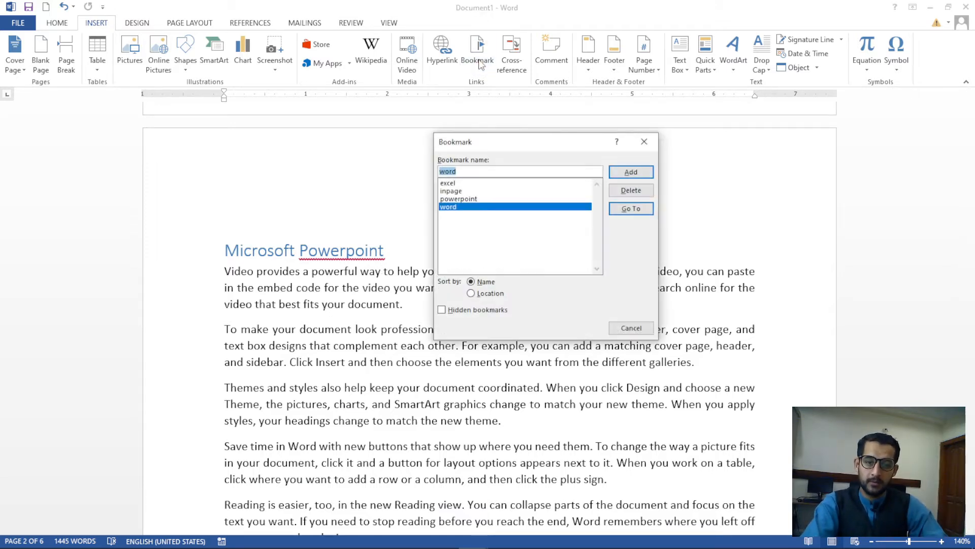
{"action": "left_click", "coordinate": [461, 192]}
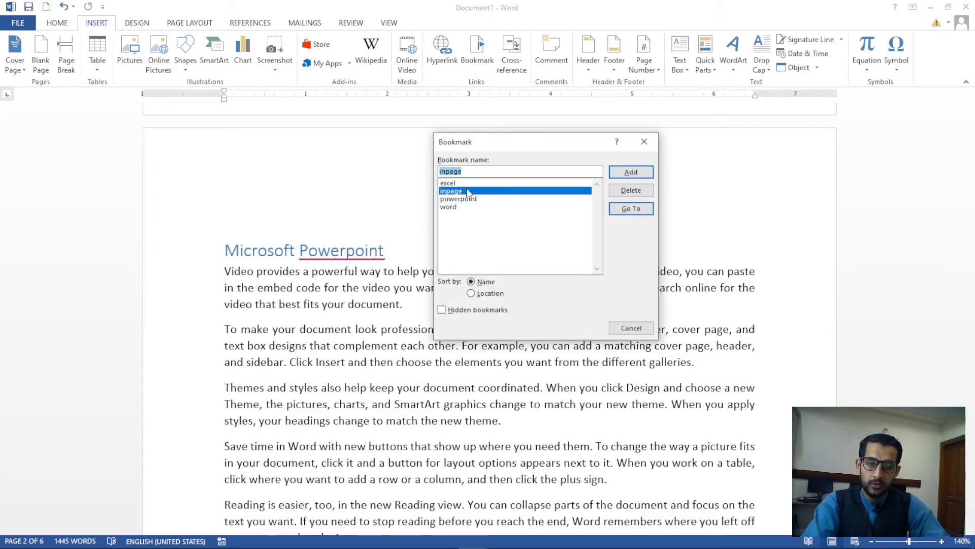
{"action": "left_click", "coordinate": [627, 207]}
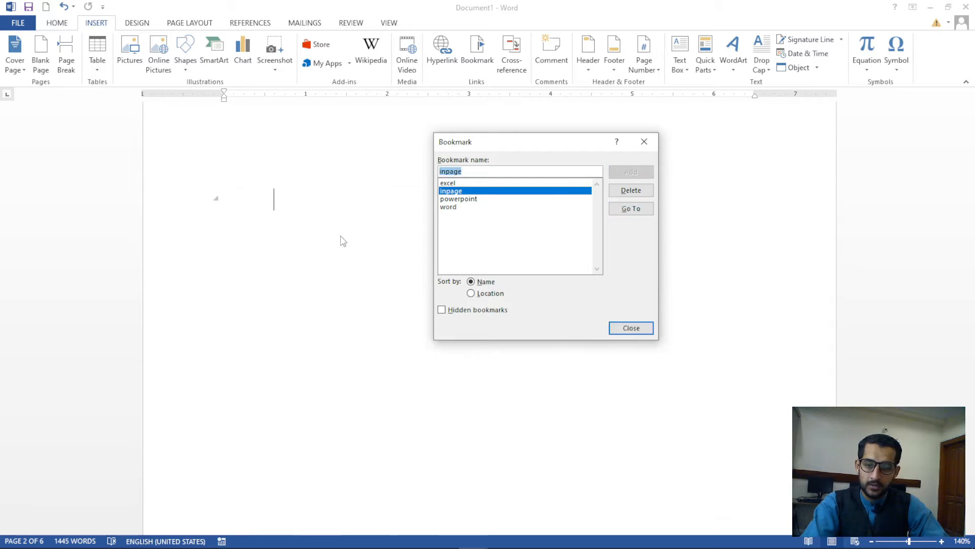
{"action": "left_click", "coordinate": [462, 199]}
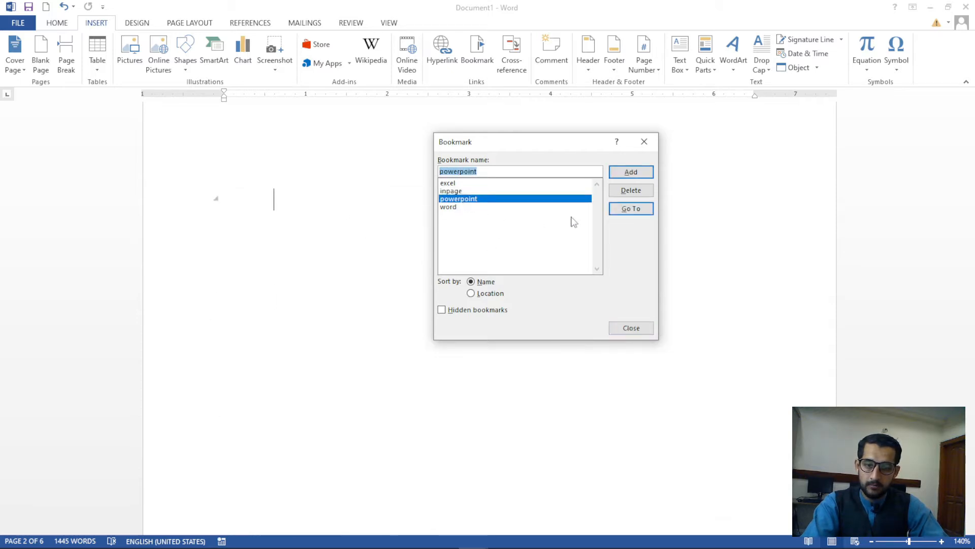
{"action": "left_click", "coordinate": [616, 212]}
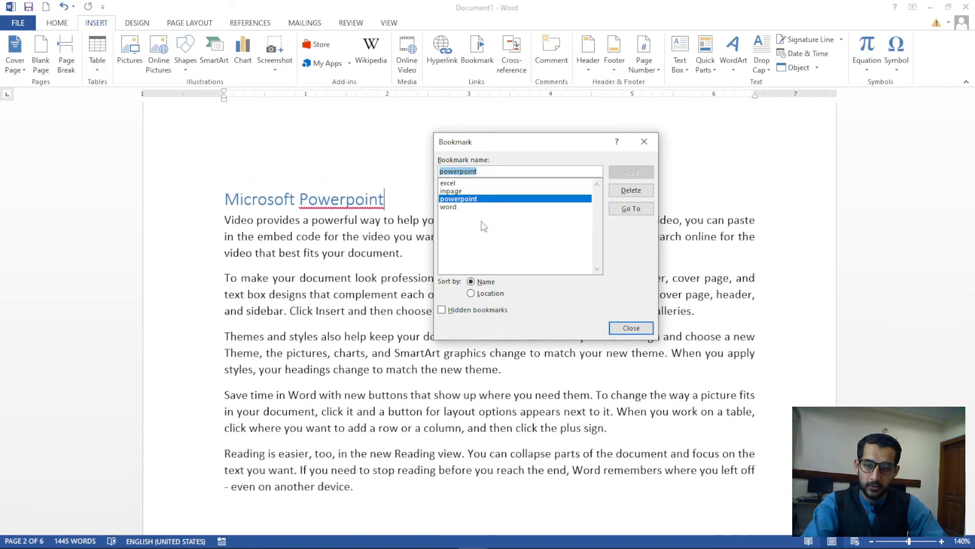
{"action": "left_click", "coordinate": [469, 192]}
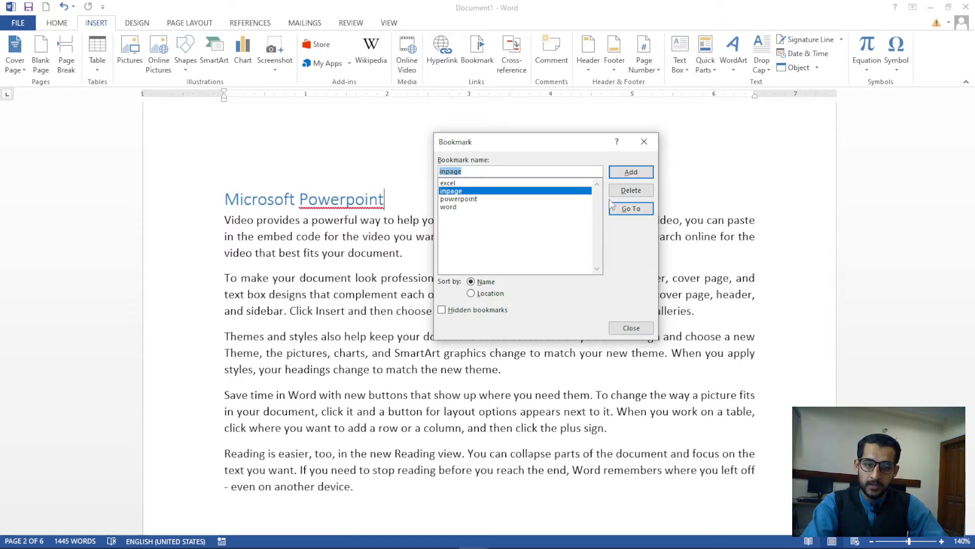
{"action": "left_click", "coordinate": [624, 208]}
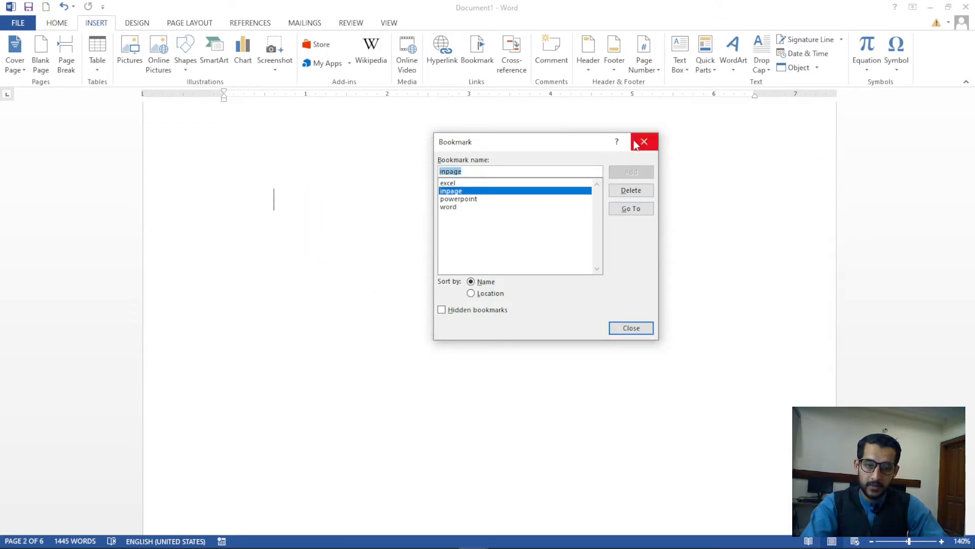
{"action": "left_click", "coordinate": [636, 145]}
Jump to the word bookmark at the Microsoft Word heading
{"action": "scroll", "coordinate": [544, 261], "scroll_direction": "down", "scroll_amount": 6, "text": "ctrl"}
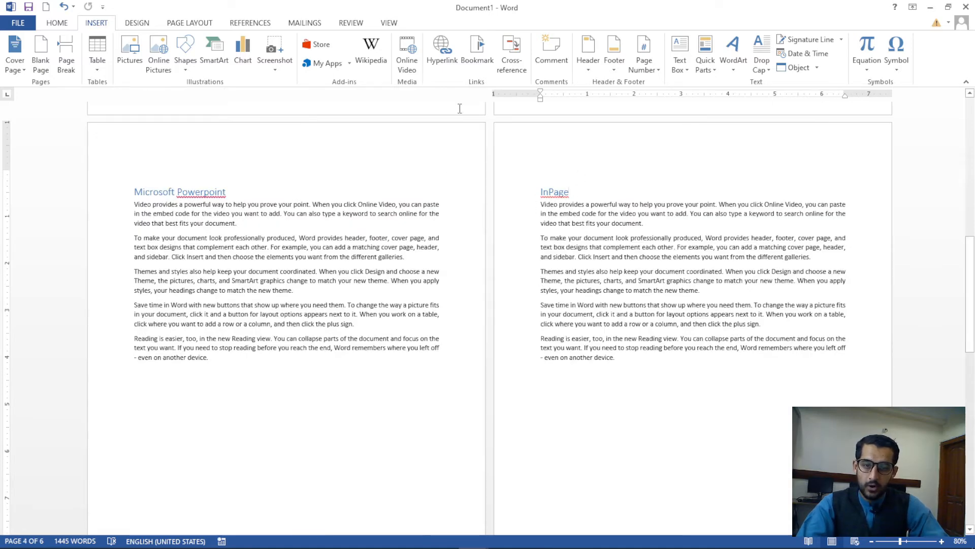
{"action": "left_click", "coordinate": [477, 57]}
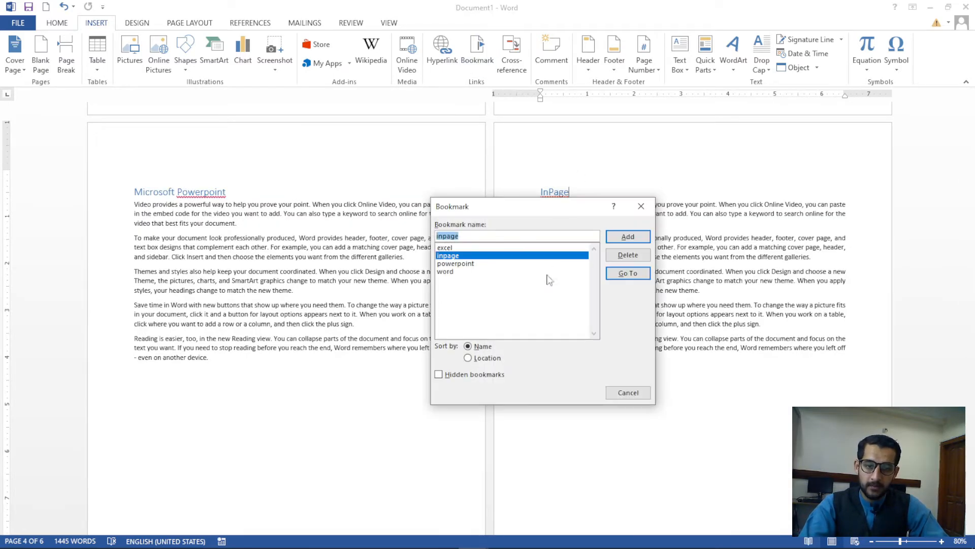
{"action": "left_click", "coordinate": [446, 271]}
{"action": "left_click", "coordinate": [628, 273]}
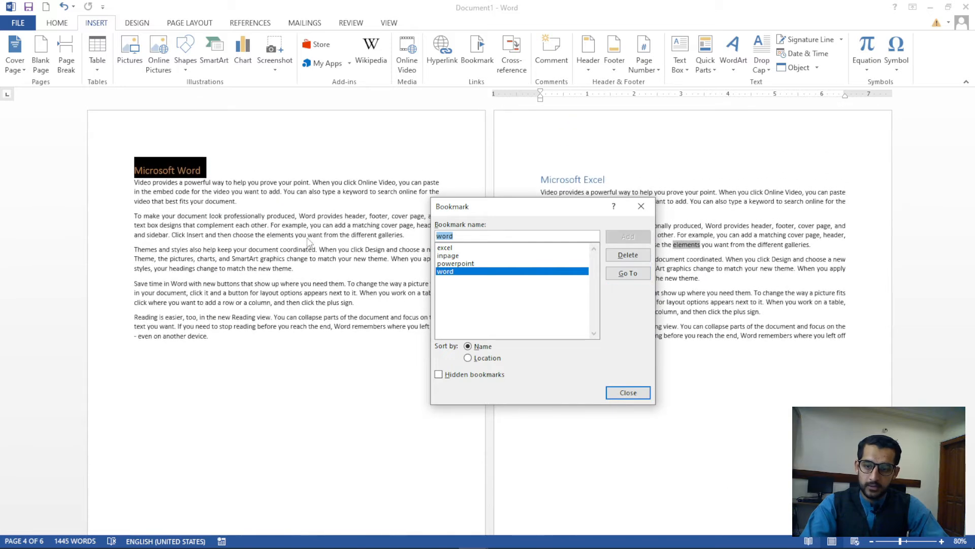
{"action": "left_click", "coordinate": [641, 205]}
Jump to the powerpoint bookmark at the Microsoft Powerpoint heading
{"action": "scroll", "coordinate": [298, 266], "scroll_direction": "up", "scroll_amount": 2}
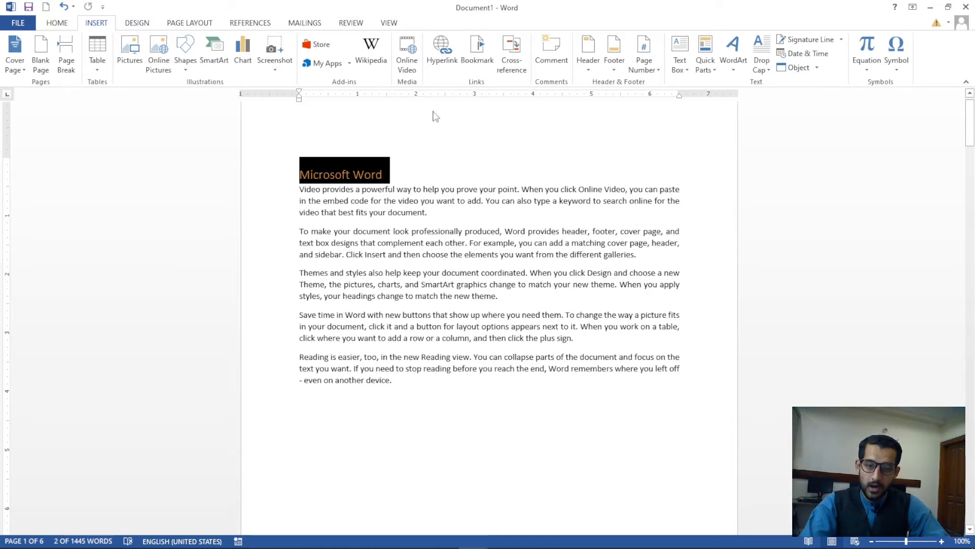
{"action": "left_click", "coordinate": [473, 60]}
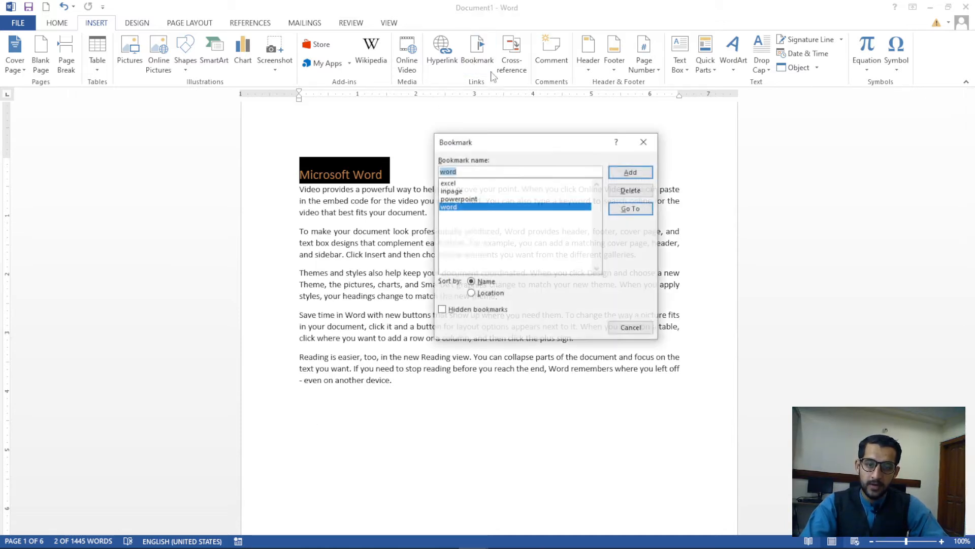
{"action": "left_click", "coordinate": [460, 199]}
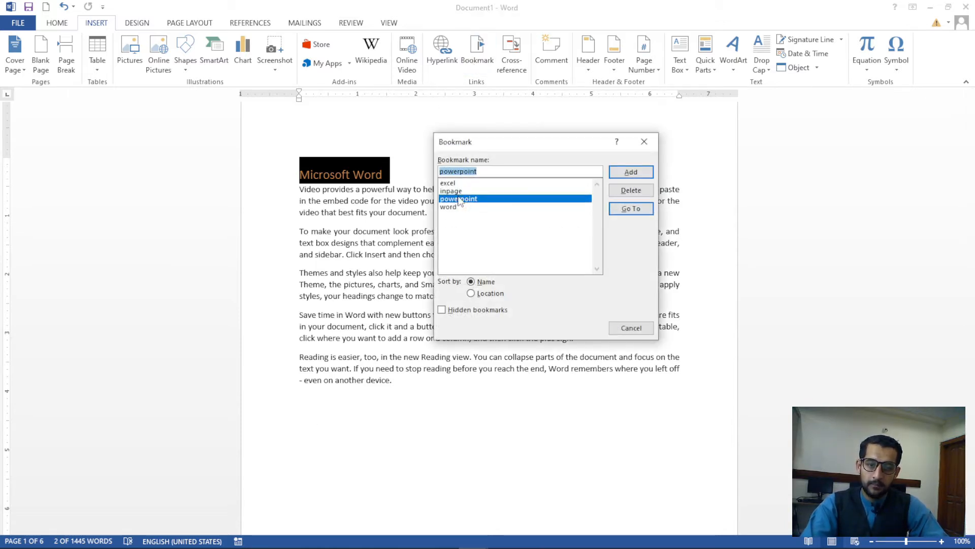
{"action": "left_click", "coordinate": [630, 209]}
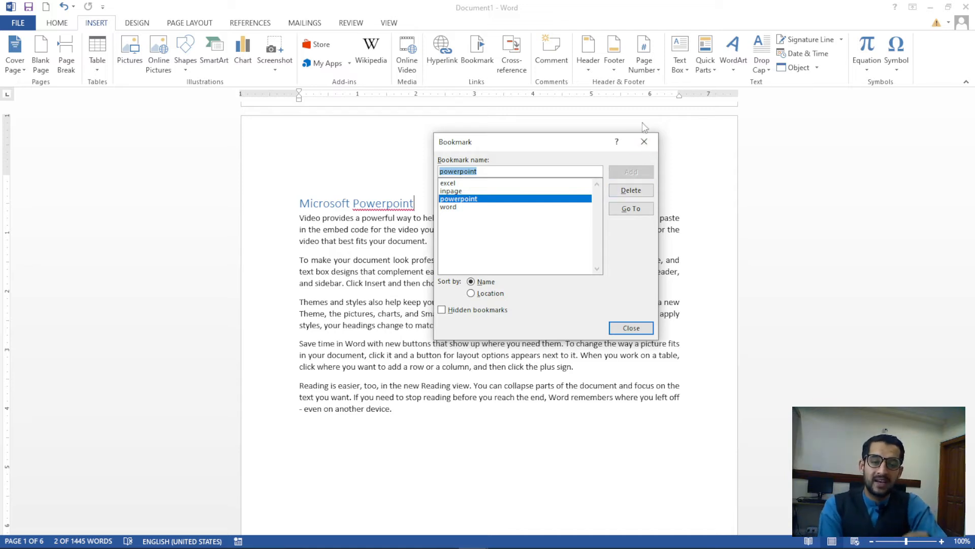
{"action": "left_click", "coordinate": [644, 142]}
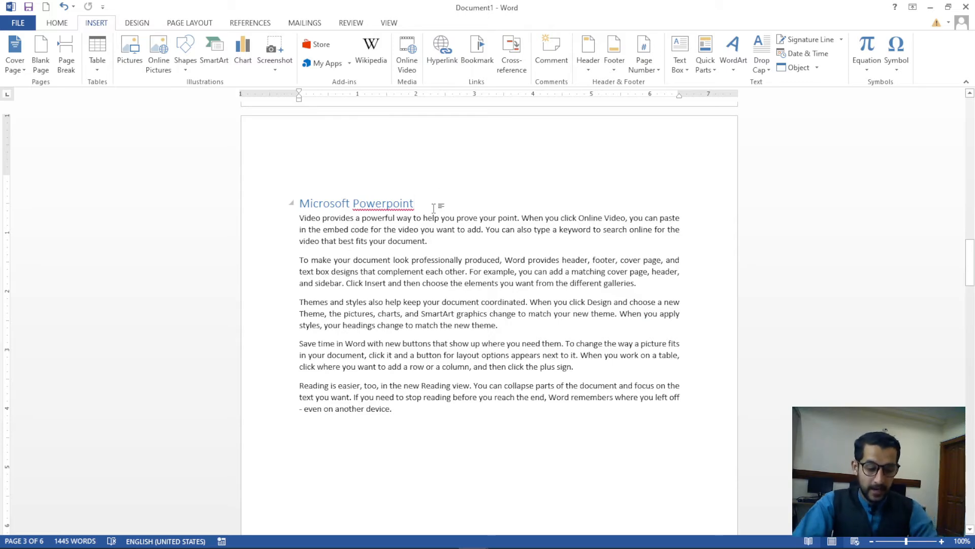
{"action": "scroll", "coordinate": [434, 208], "scroll_direction": "down", "scroll_amount": 5}
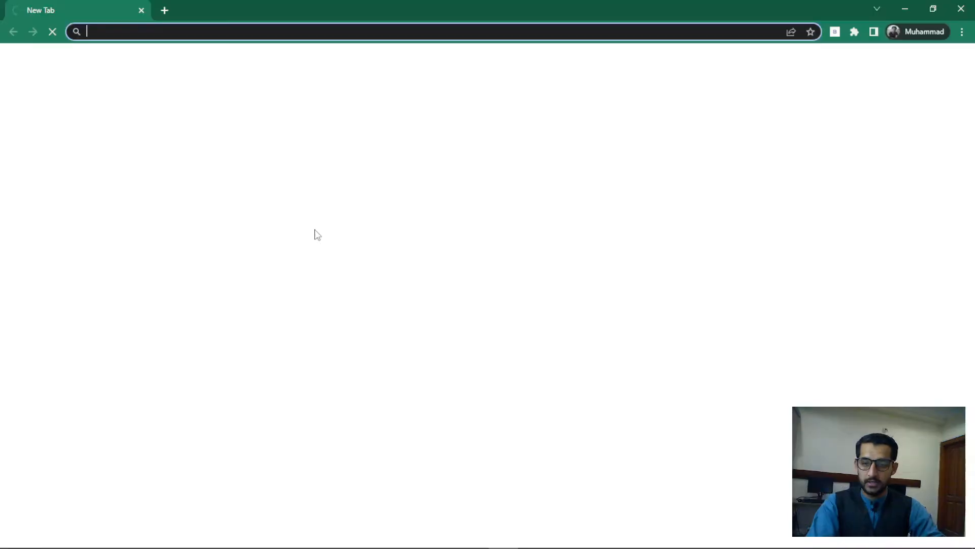
Search Google for 'taj institute', review the results, then show the desktop with Win+D
{"action": "type", "text": "raj"}
{"action": "key", "text": "BackSpace"}
{"action": "key", "text": "BackSpace"}
{"action": "key", "text": "BackSpace"}
{"action": "key", "text": "BackSpace"}
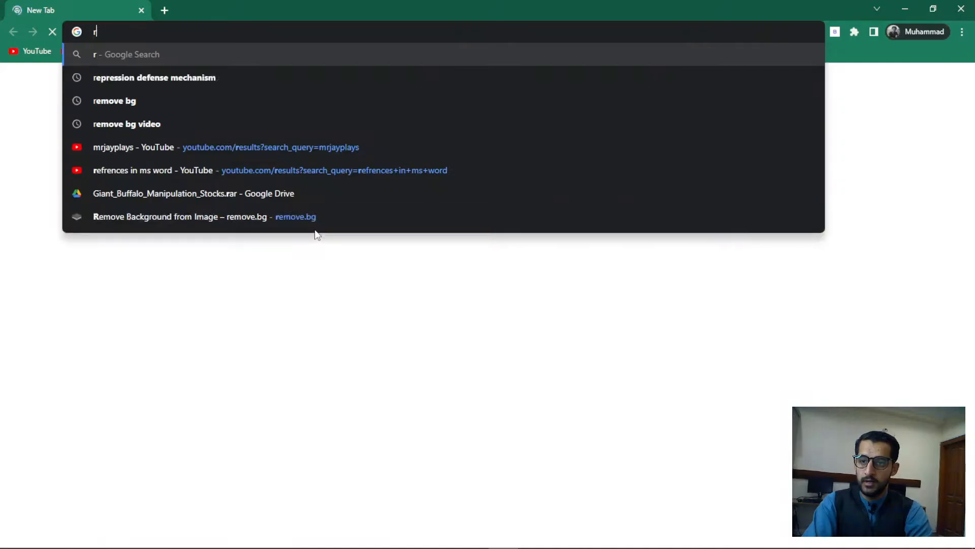
{"action": "type", "text": "taj insti"}
{"action": "type", "text": "tute"}
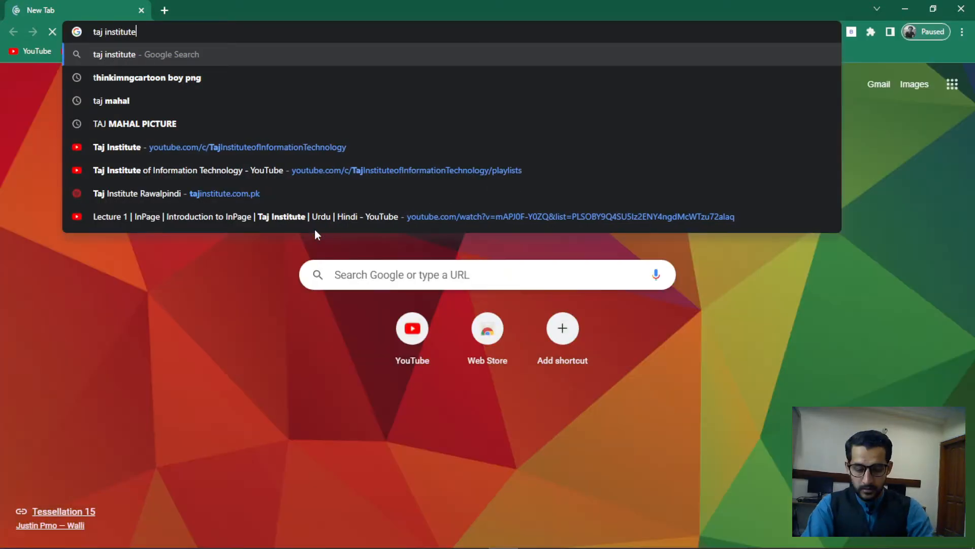
{"action": "key", "text": "Return"}
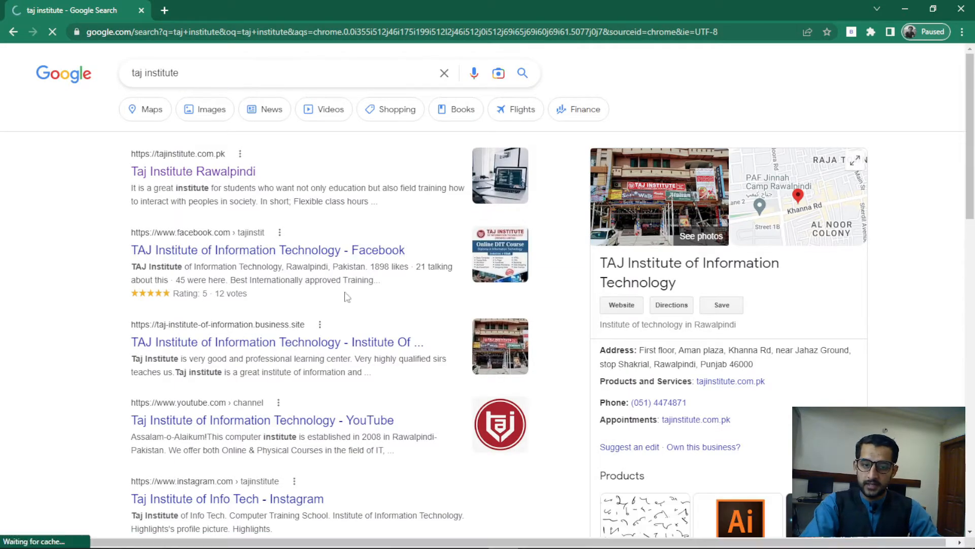
{"action": "scroll", "coordinate": [364, 234], "scroll_direction": "down", "scroll_amount": 6}
{"action": "scroll", "coordinate": [363, 233], "scroll_direction": "up", "scroll_amount": 4}
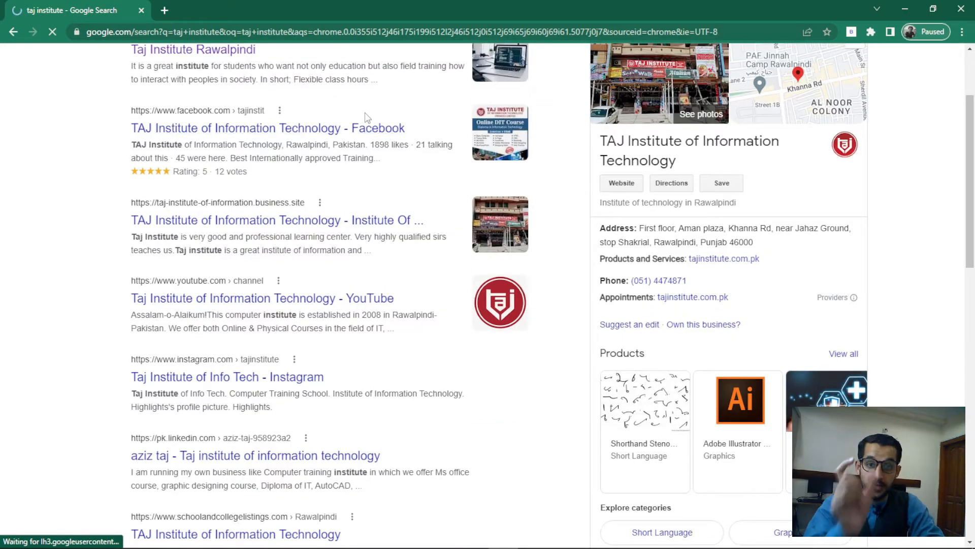
{"action": "scroll", "coordinate": [365, 114], "scroll_direction": "up", "scroll_amount": 2}
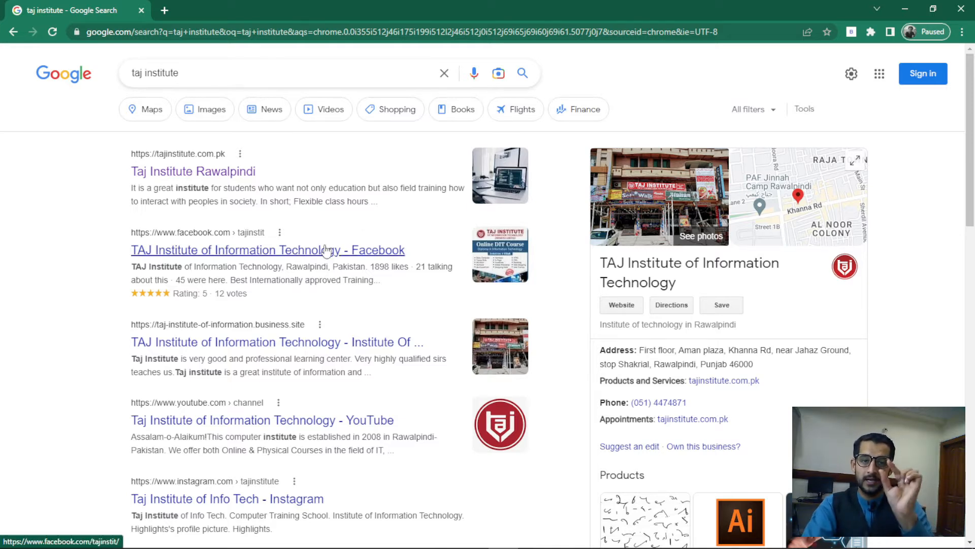
{"action": "key", "text": "super+d"}
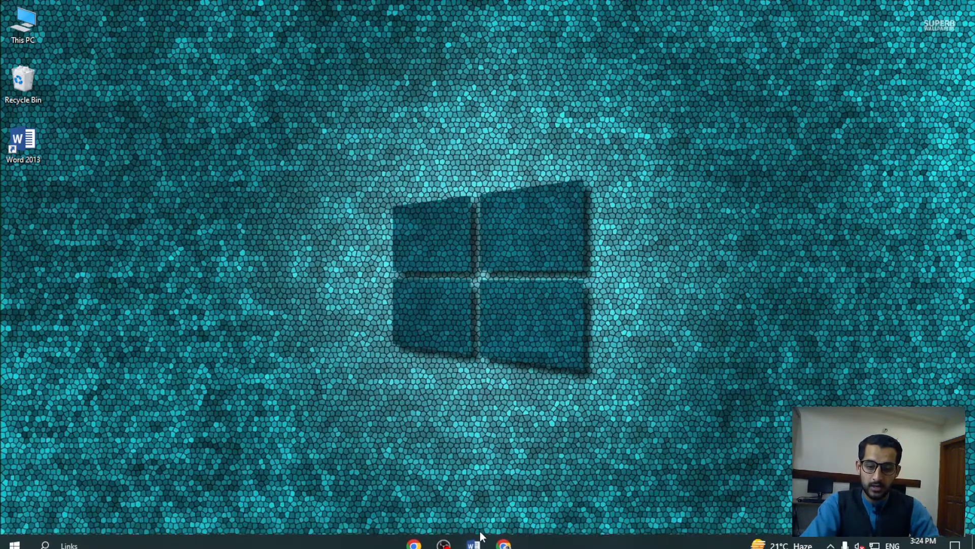
Restore the Document1 window and return to the top of the document
{"action": "mouse_move", "coordinate": [472, 545]}
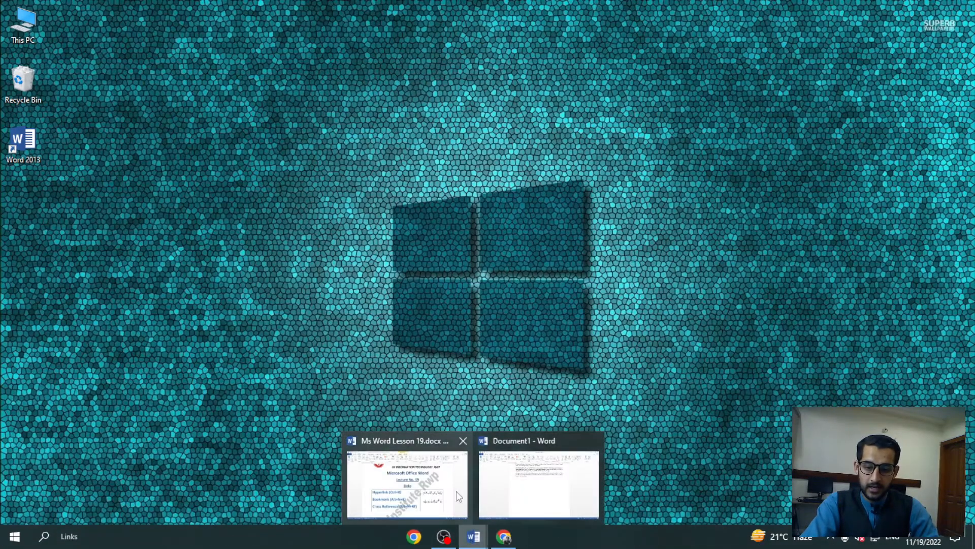
{"action": "left_click", "coordinate": [508, 486]}
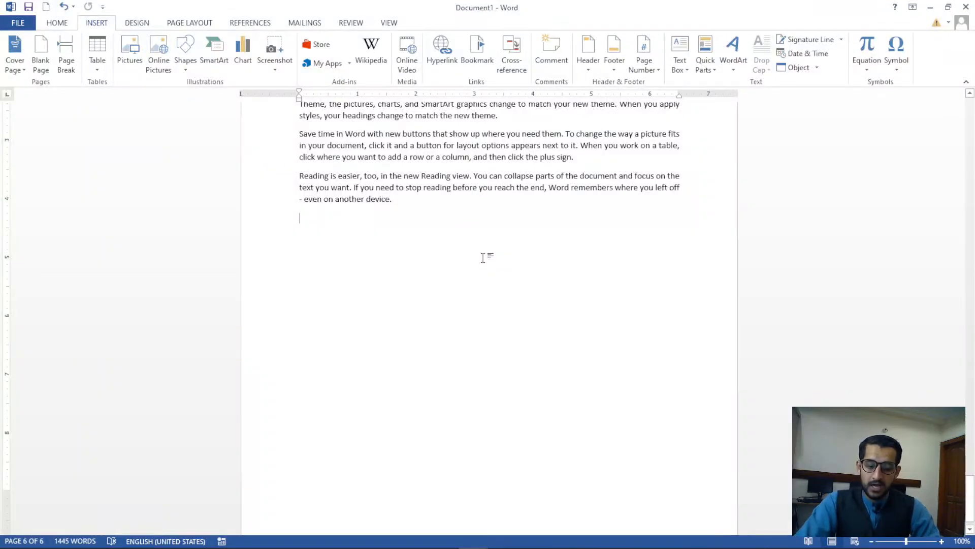
{"action": "scroll", "coordinate": [484, 257], "scroll_direction": "up", "scroll_amount": 8, "text": "ctrl"}
{"action": "key", "text": "ctrl+Home"}
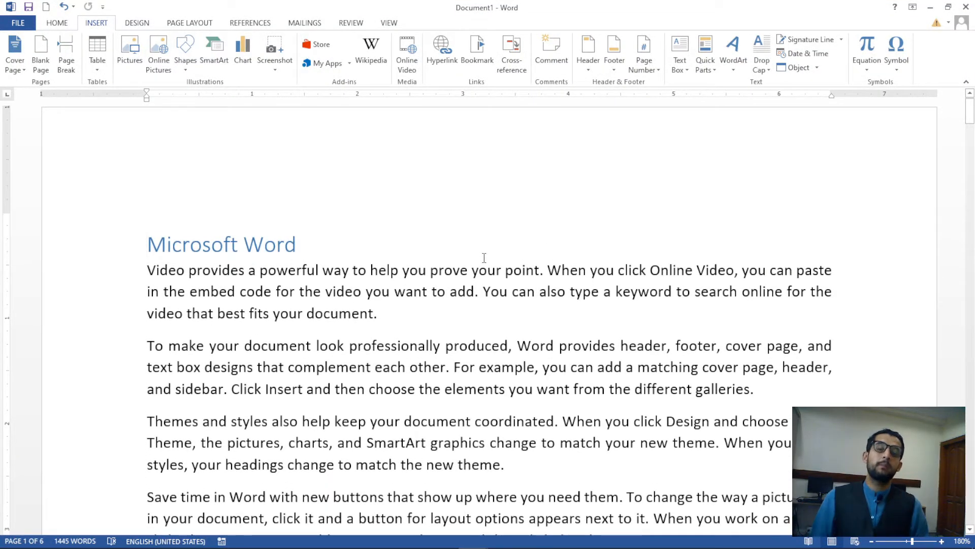
{"action": "key", "text": "Return"}
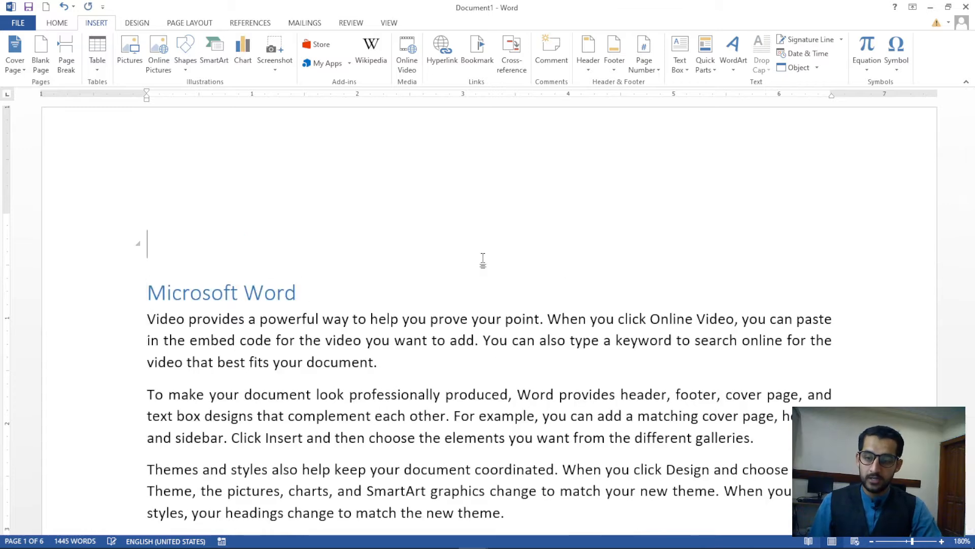
{"action": "key", "text": "ctrl+z"}
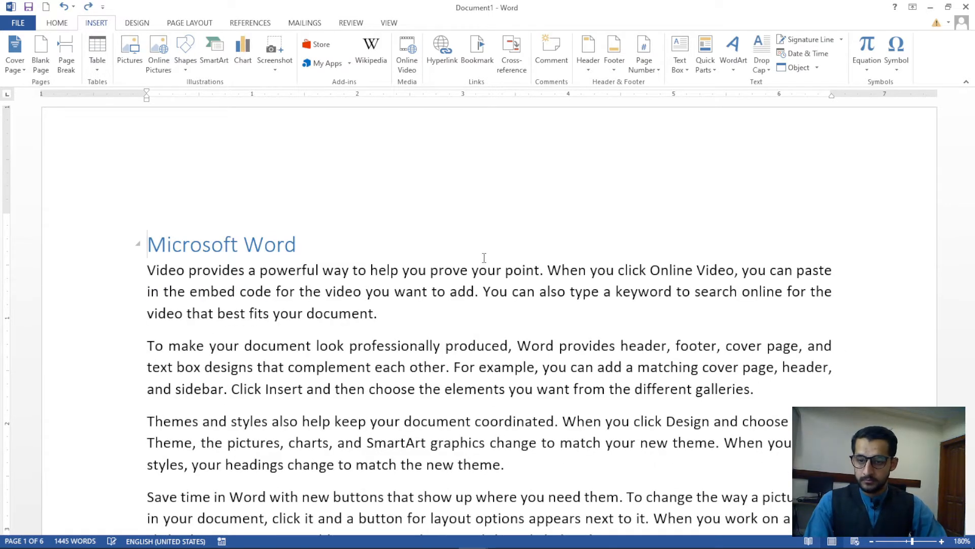
Insert an empty line after the first paragraph under the Microsoft Word heading
{"action": "double_click", "coordinate": [189, 204]}
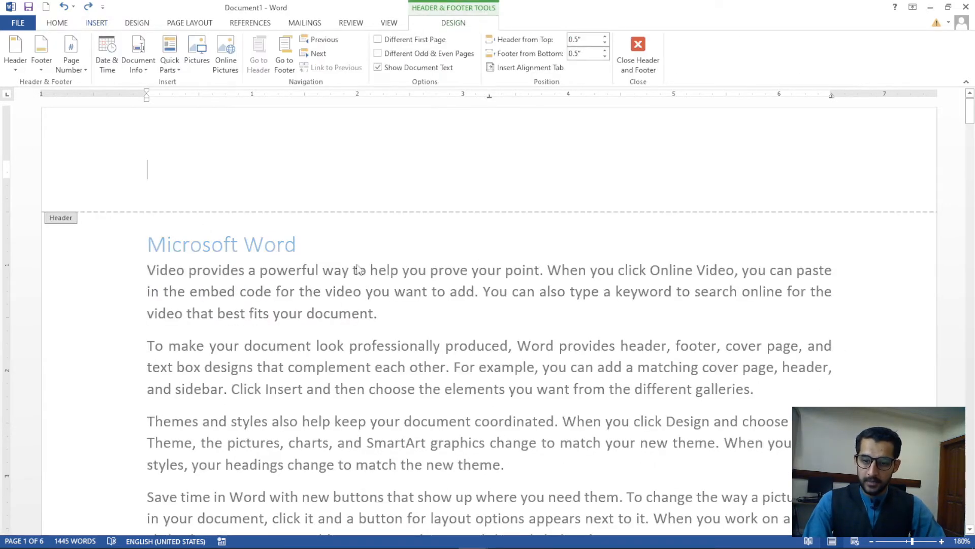
{"action": "triple_click", "coordinate": [319, 249]}
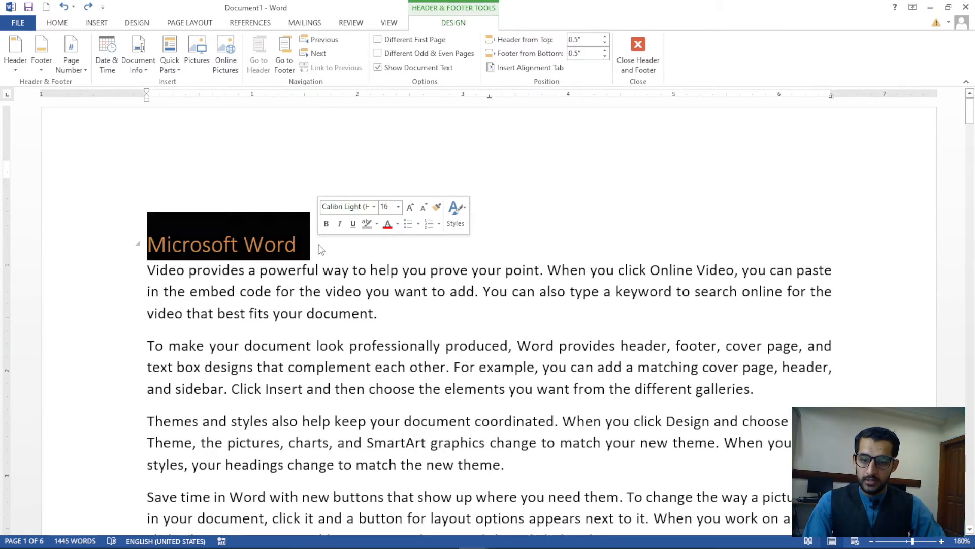
{"action": "left_click", "coordinate": [320, 250]}
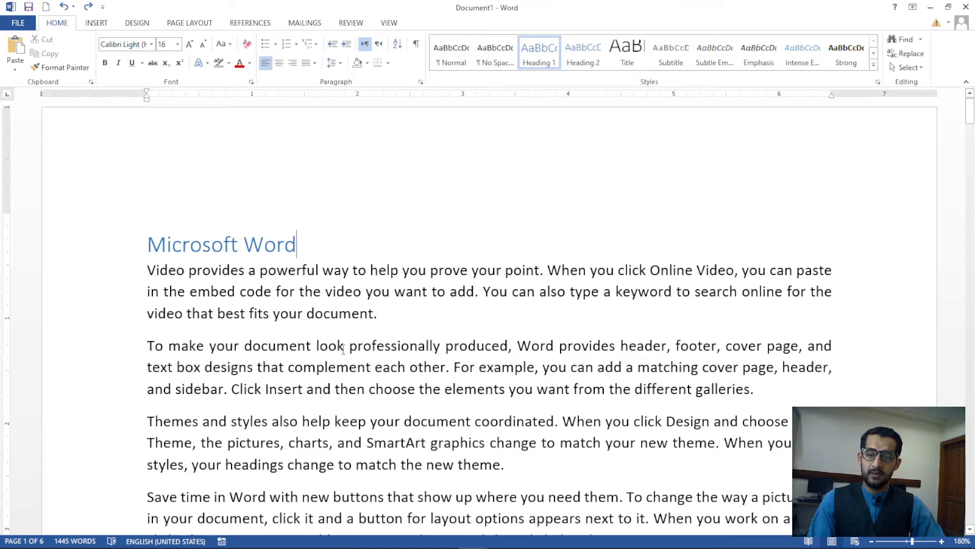
{"action": "key", "text": "Return"}
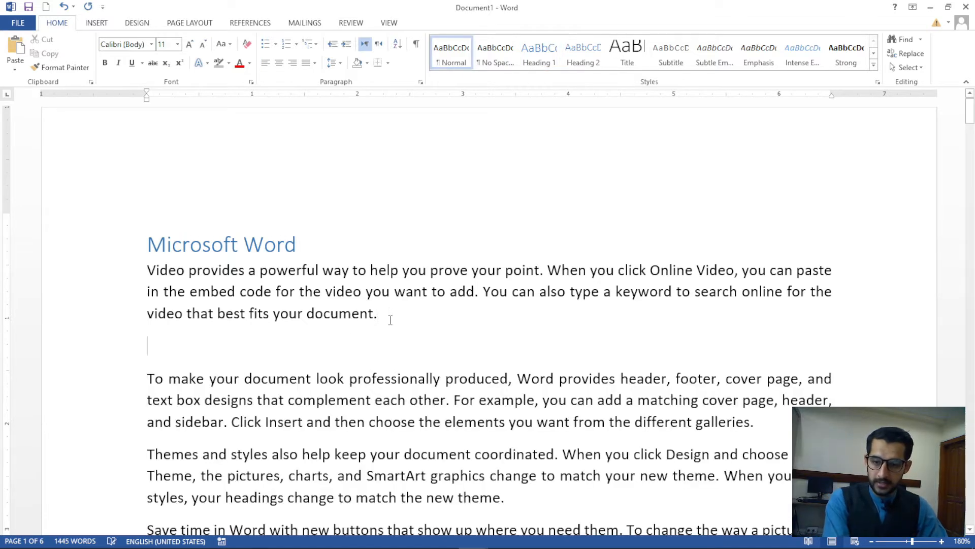
{"action": "scroll", "coordinate": [390, 311], "scroll_direction": "down", "scroll_amount": 2}
{"action": "left_click", "coordinate": [107, 24]}
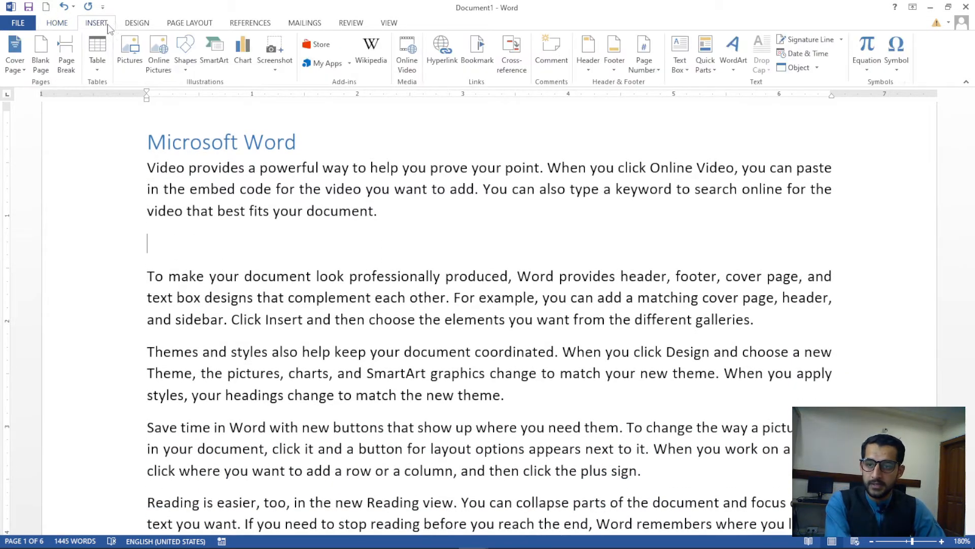
Open and close the Insert Hyperlink dialog from the ribbon and the right-click menu at the empty line
{"action": "left_click", "coordinate": [451, 68]}
{"action": "left_click_drag", "start_coordinate": [458, 140], "coordinate": [565, 102]}
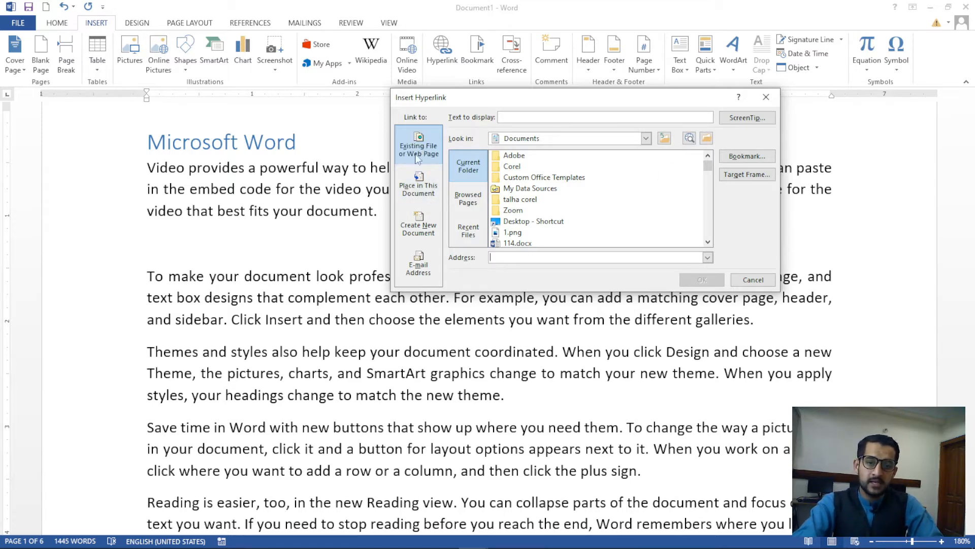
{"action": "left_click", "coordinate": [765, 97]}
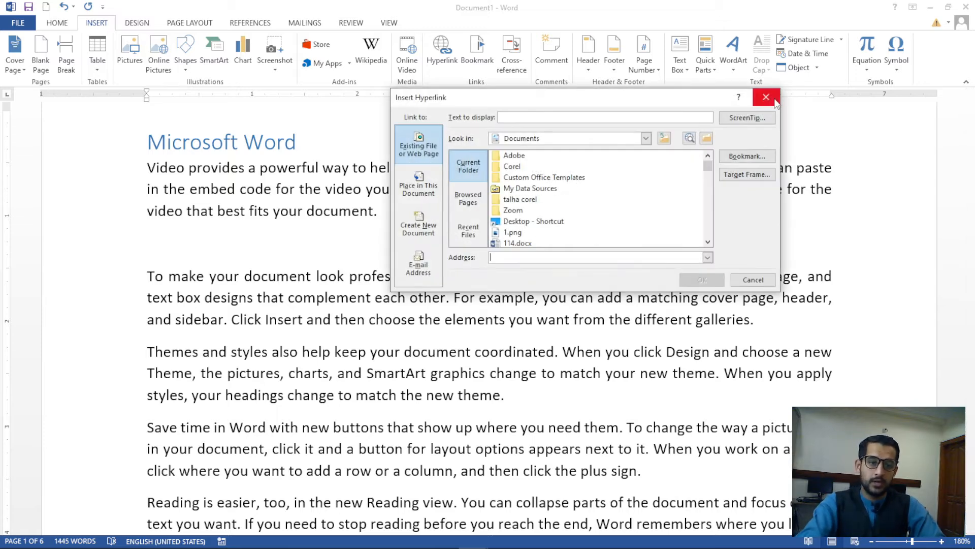
{"action": "left_click", "coordinate": [765, 96]}
{"action": "right_click", "coordinate": [186, 246]}
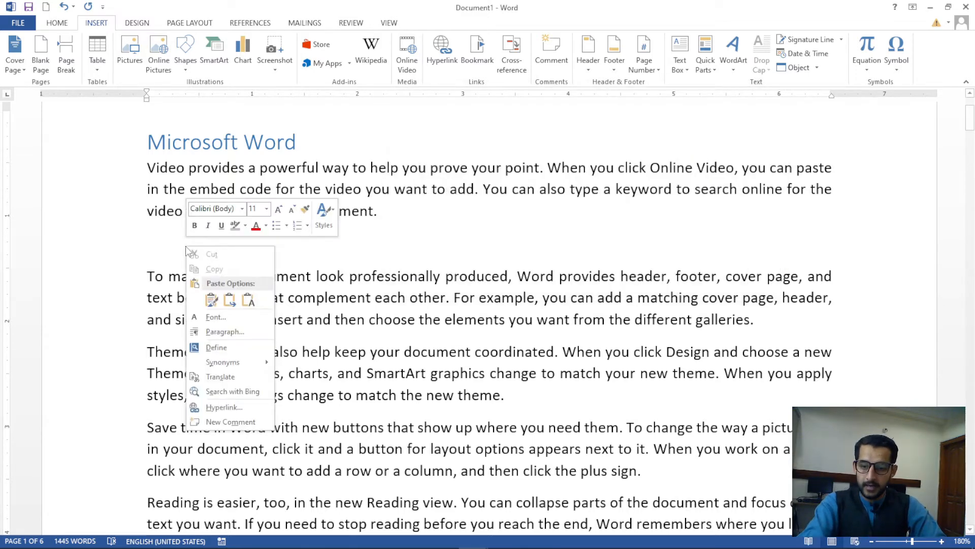
{"action": "left_click", "coordinate": [239, 410]}
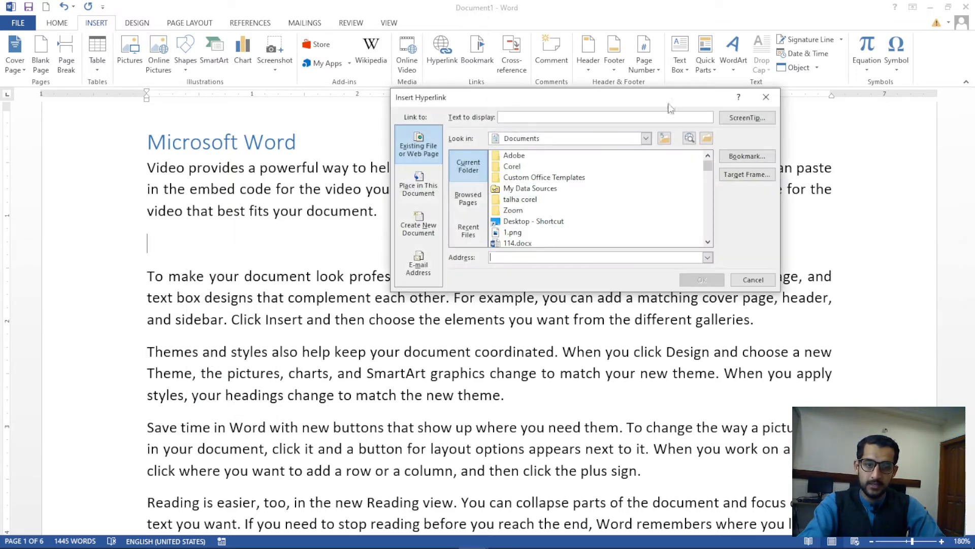
{"action": "left_click", "coordinate": [765, 97]}
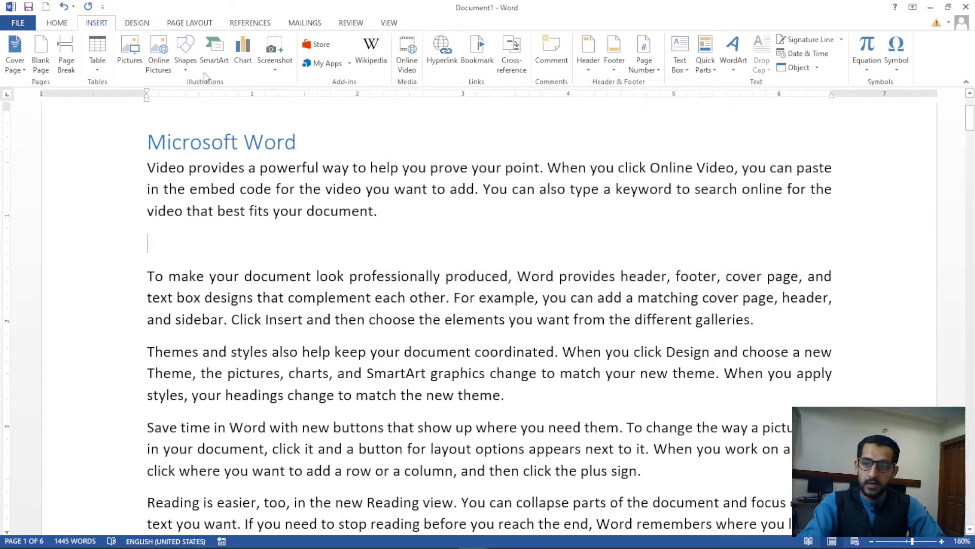
{"action": "left_click", "coordinate": [441, 53]}
{"action": "mouse_move", "coordinate": [461, 108]}
{"action": "left_mouse_down"}
{"action": "mouse_move", "coordinate": [499, 209]}
{"action": "mouse_move", "coordinate": [462, 117]}
{"action": "left_mouse_up"}
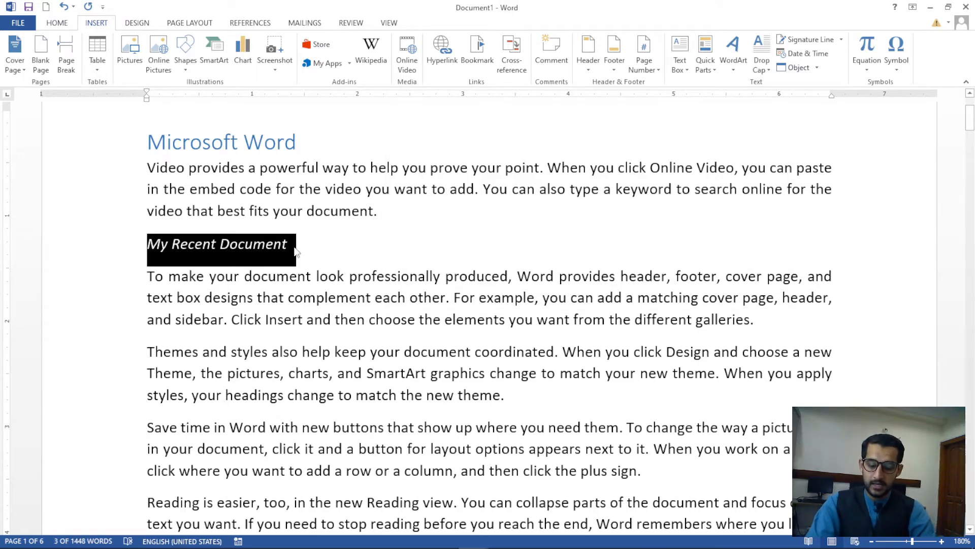
Link My Recent Document to english newspaper.docx with ScreenTip 'This is my document to show many forms of styling.'
{"action": "key", "text": "ctrl+k"}
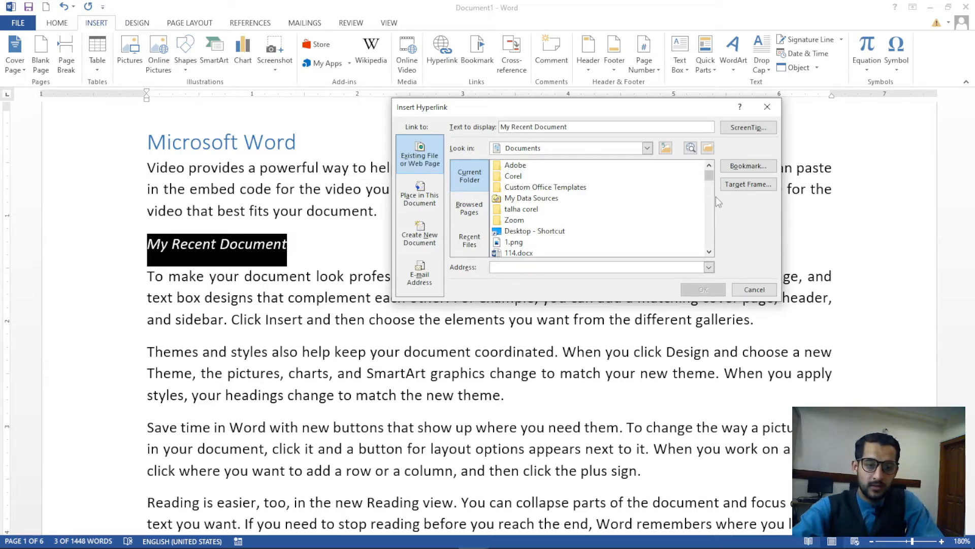
{"action": "left_click_drag", "start_coordinate": [711, 178], "coordinate": [711, 213]}
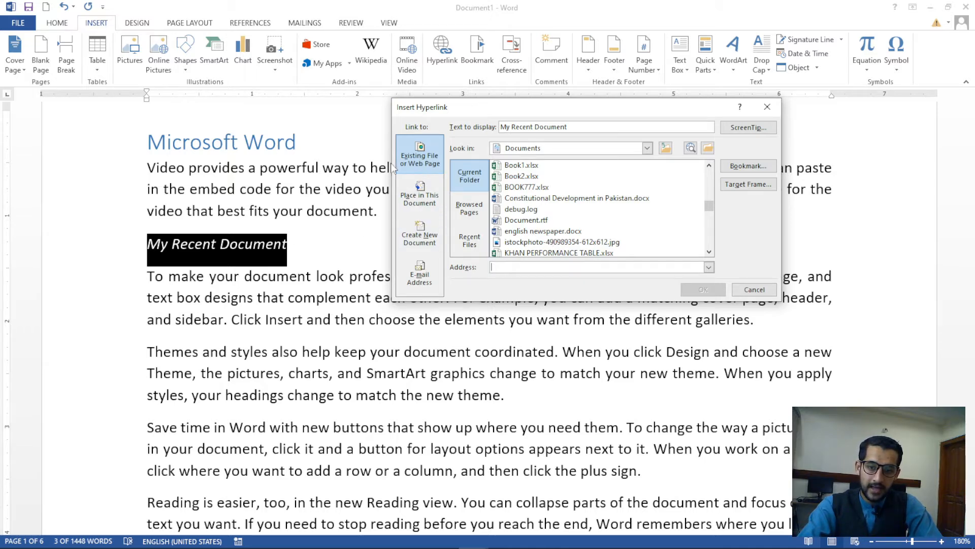
{"action": "left_click", "coordinate": [541, 235]}
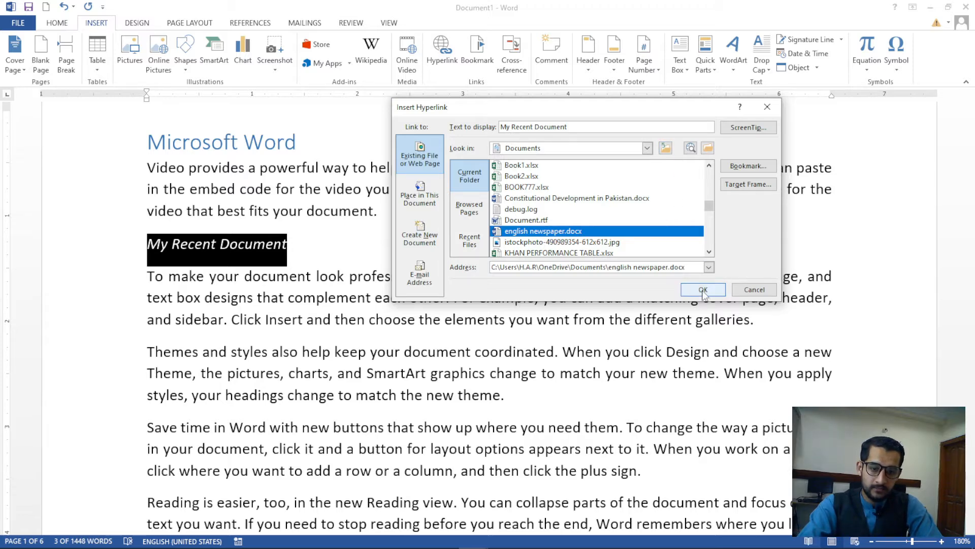
{"action": "left_click", "coordinate": [748, 130]}
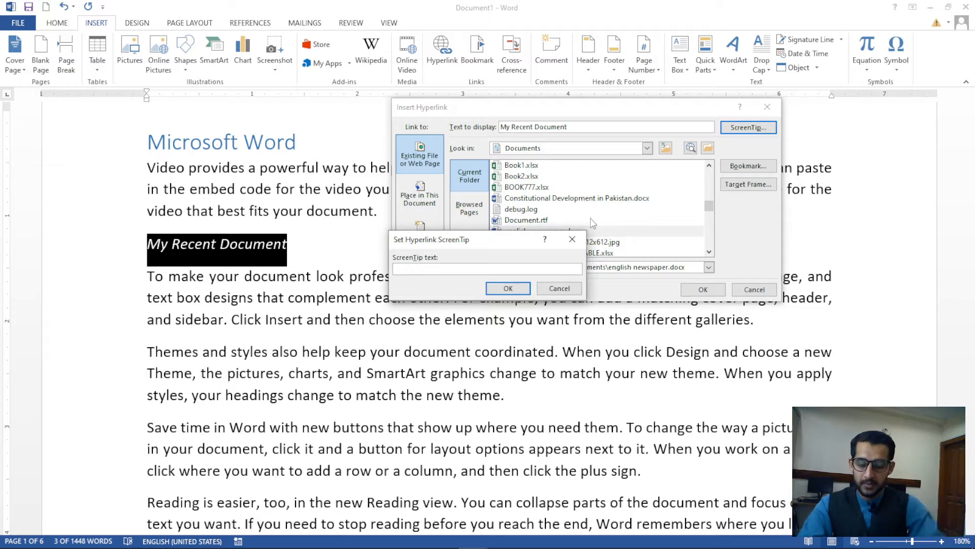
{"action": "type", "text": "t"}
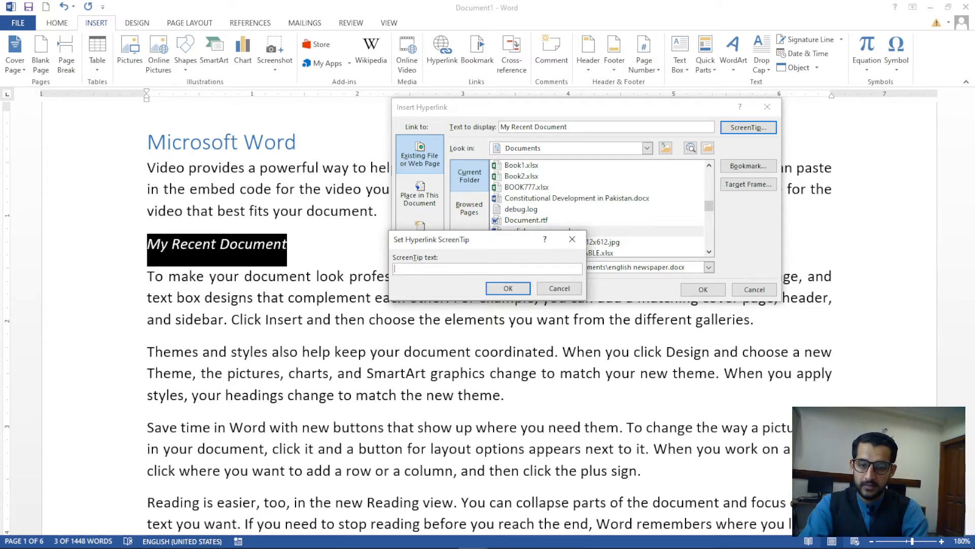
{"action": "type", "text": "This is my document to show many"}
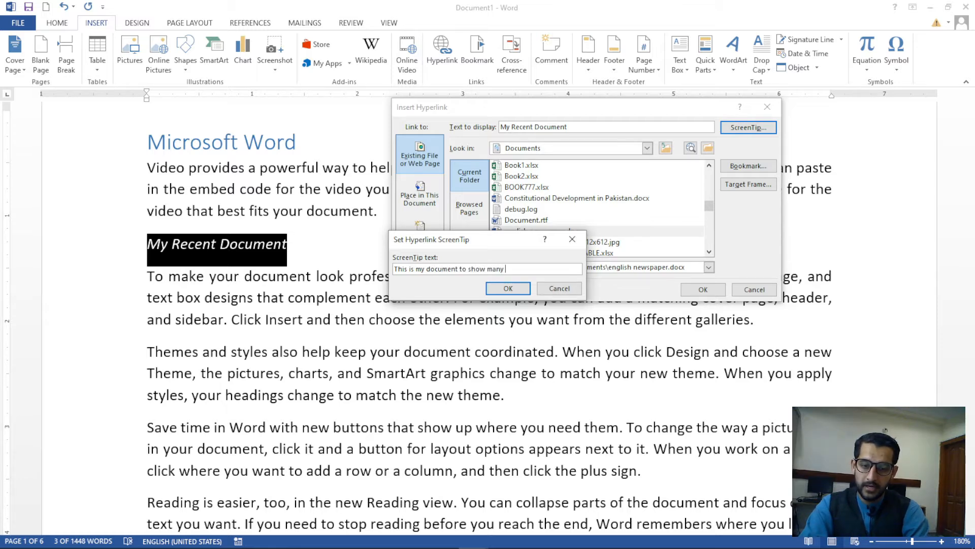
{"action": "type", "text": "forms of styling."}
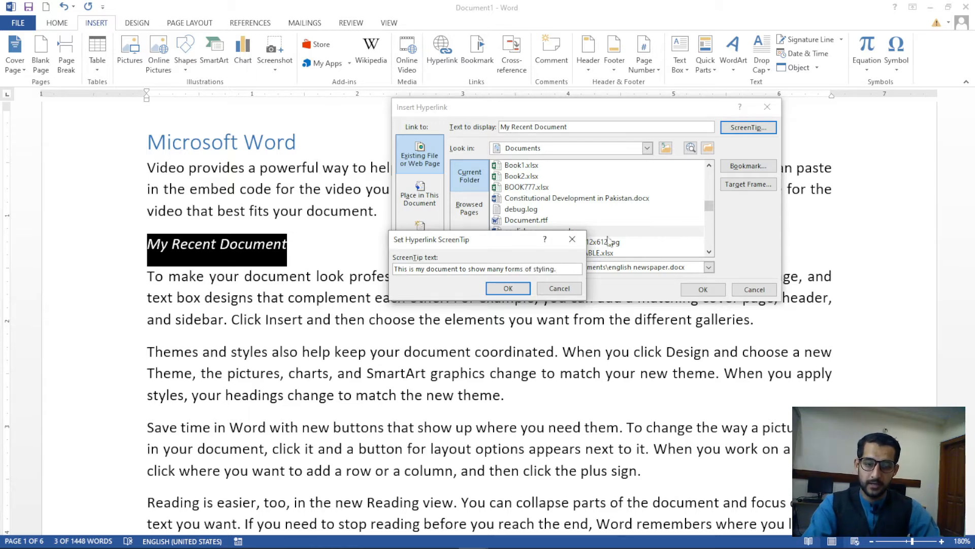
{"action": "left_click", "coordinate": [508, 288]}
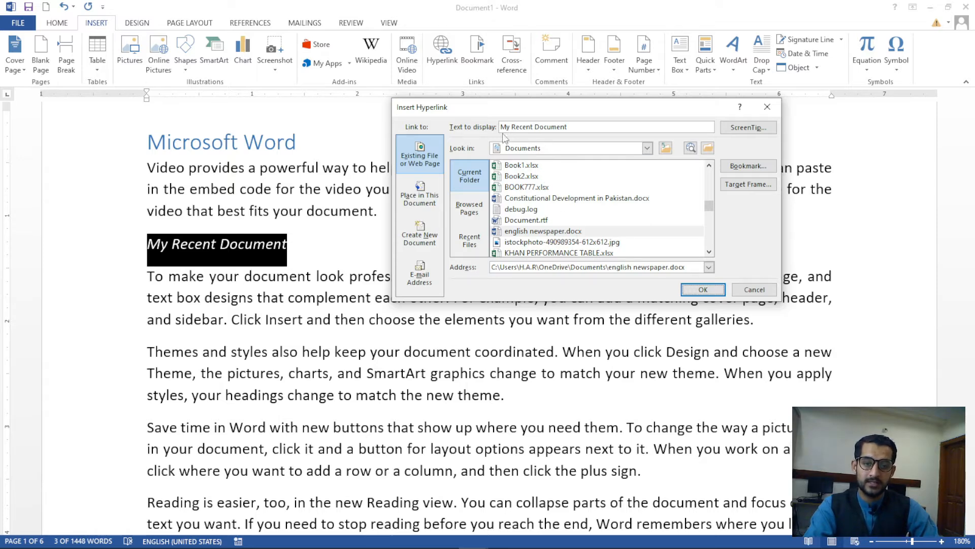
{"action": "left_click_drag", "start_coordinate": [503, 127], "coordinate": [561, 128]}
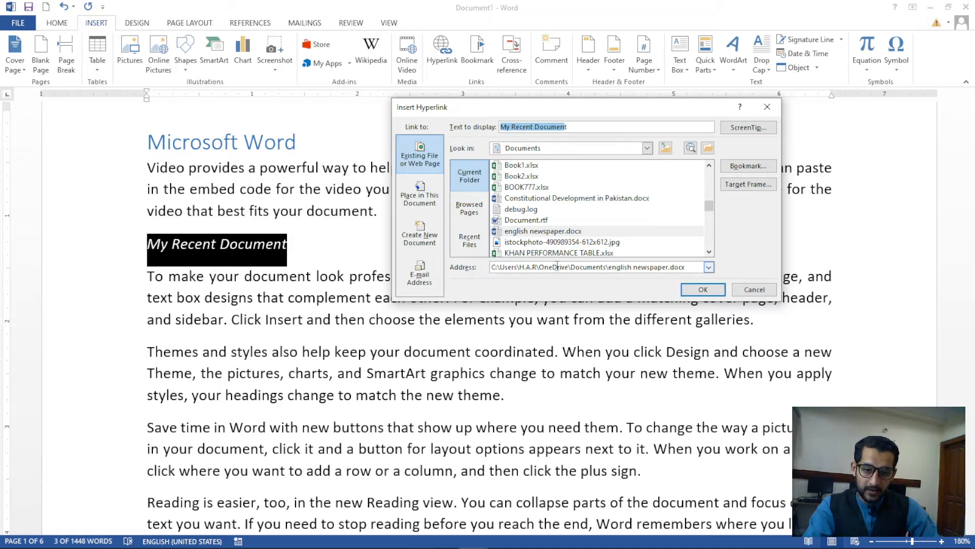
{"action": "left_click", "coordinate": [703, 289]}
{"action": "left_click_drag", "start_coordinate": [366, 356], "coordinate": [358, 362]}
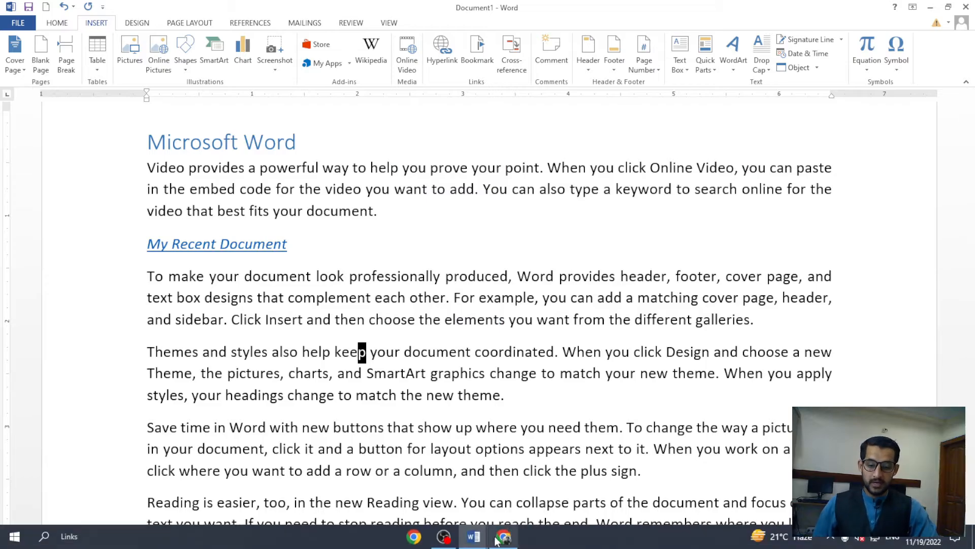
{"action": "left_click", "coordinate": [498, 541]}
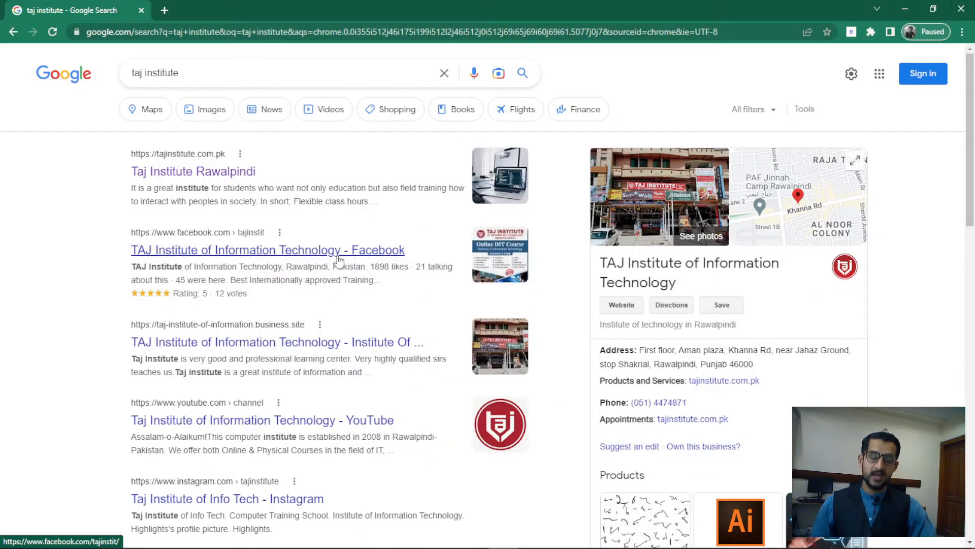
{"action": "mouse_move", "coordinate": [490, 543]}
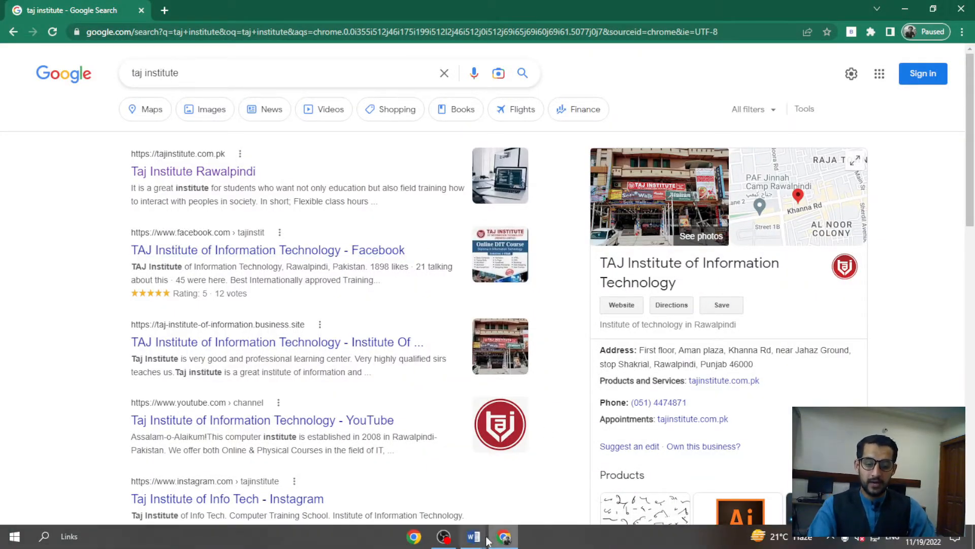
{"action": "left_click", "coordinate": [533, 485]}
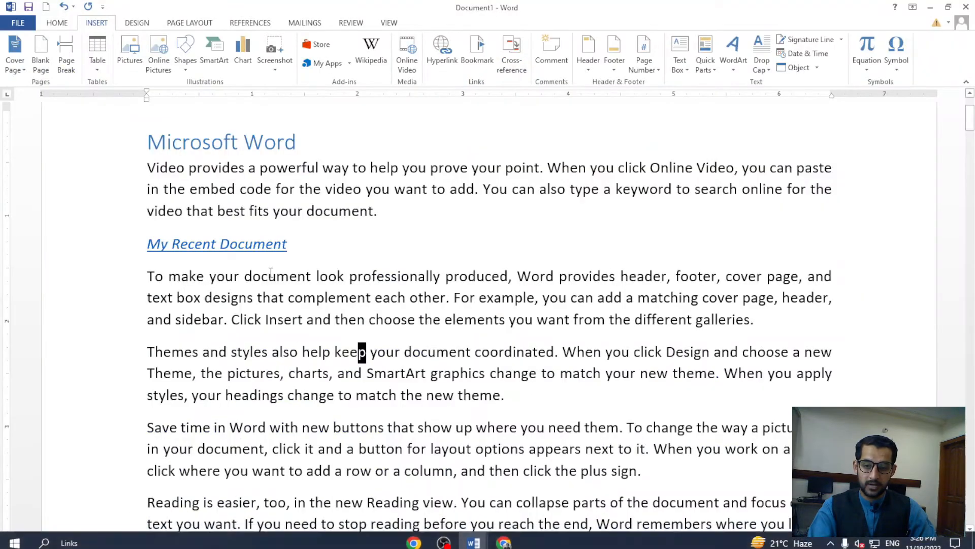
{"action": "scroll", "coordinate": [196, 226], "scroll_direction": "up", "scroll_amount": 4}
{"action": "mouse_move", "coordinate": [76, 219]}
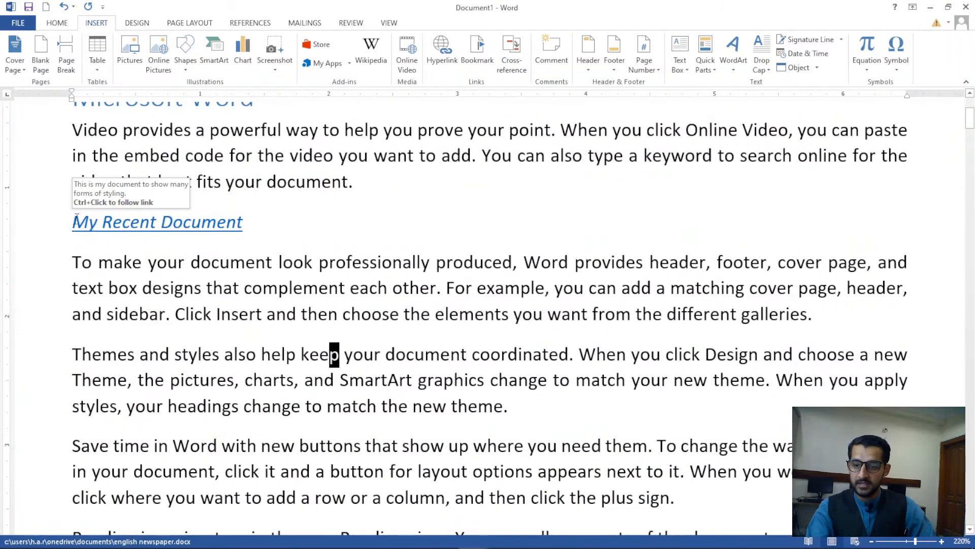
{"action": "mouse_move", "coordinate": [208, 241]}
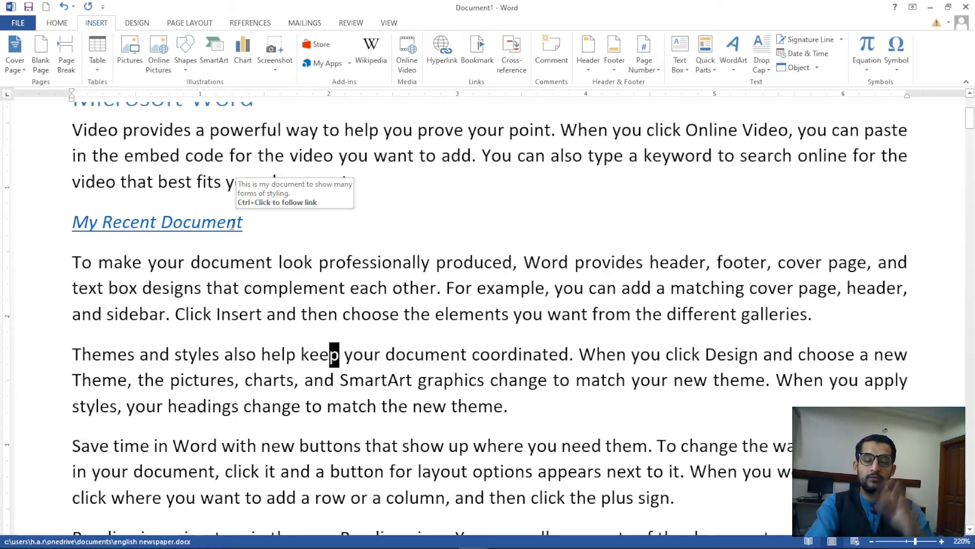
{"action": "left_click", "coordinate": [202, 222], "text": "ctrl"}
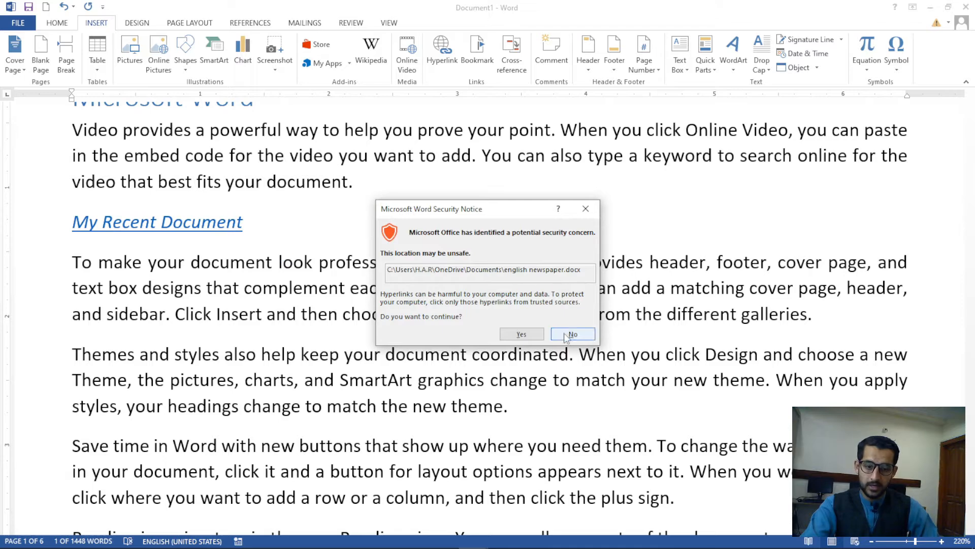
{"action": "left_click", "coordinate": [534, 334]}
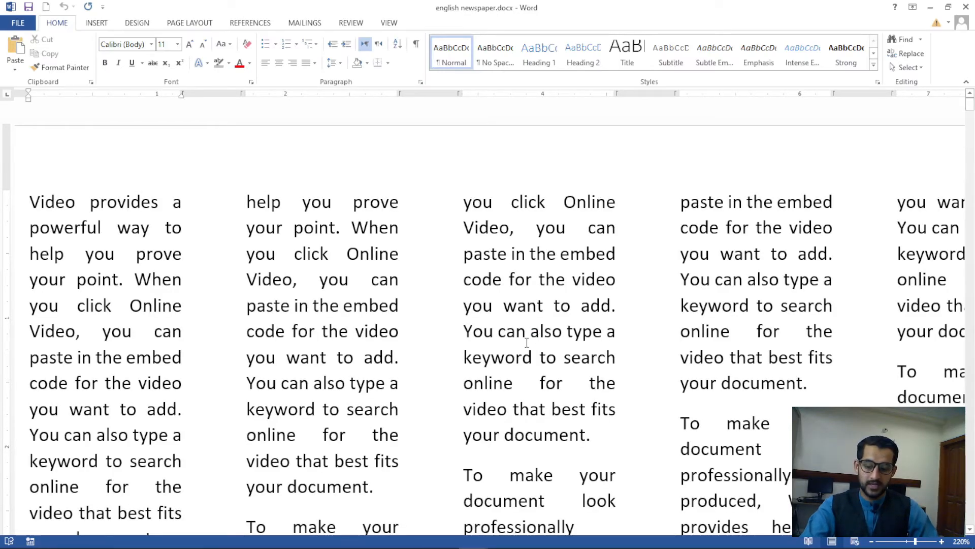
{"action": "scroll", "coordinate": [527, 343], "scroll_direction": "down", "scroll_amount": 12}
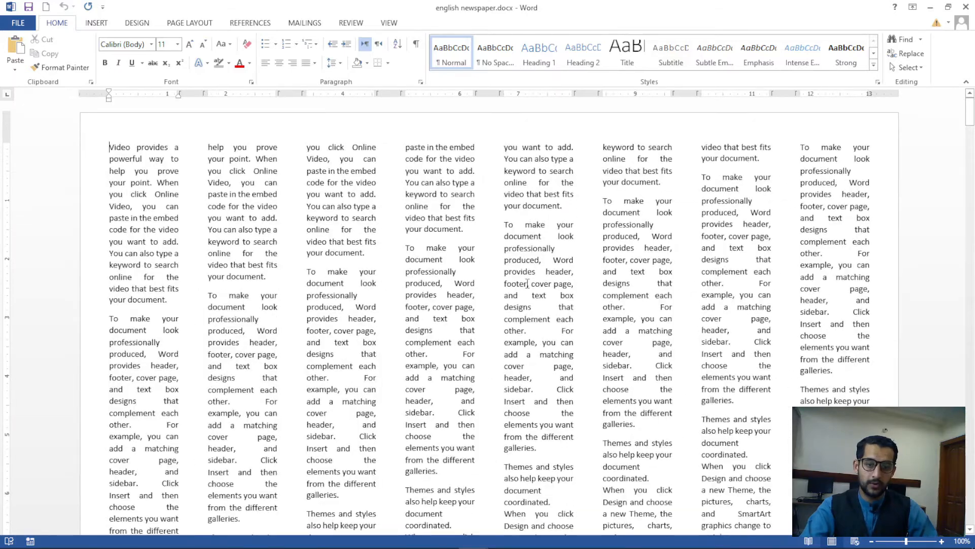
{"action": "left_click", "coordinate": [966, 7]}
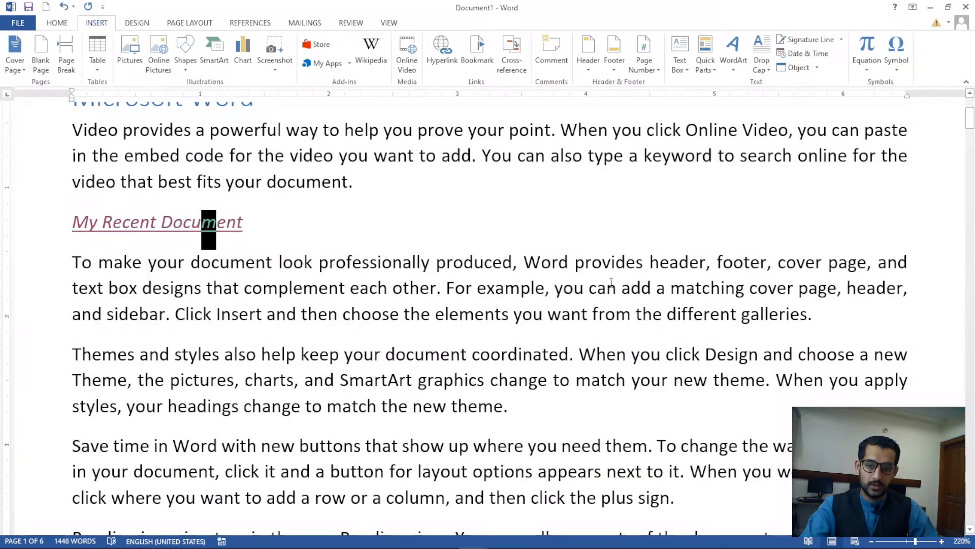
Add a new line reading 'images' below My Recent Document and select it
{"action": "left_click", "coordinate": [298, 229]}
{"action": "key", "text": "Return"}
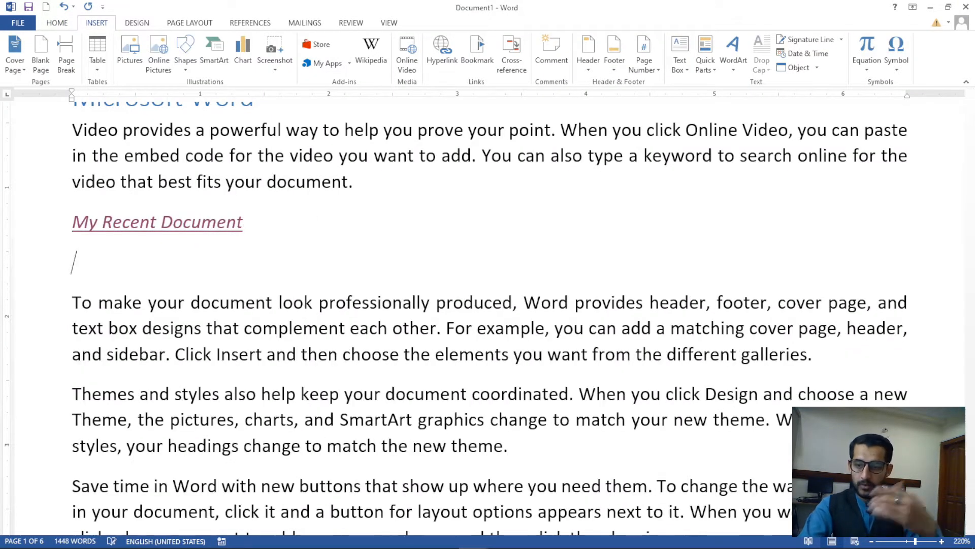
{"action": "key", "text": "BackSpace"}
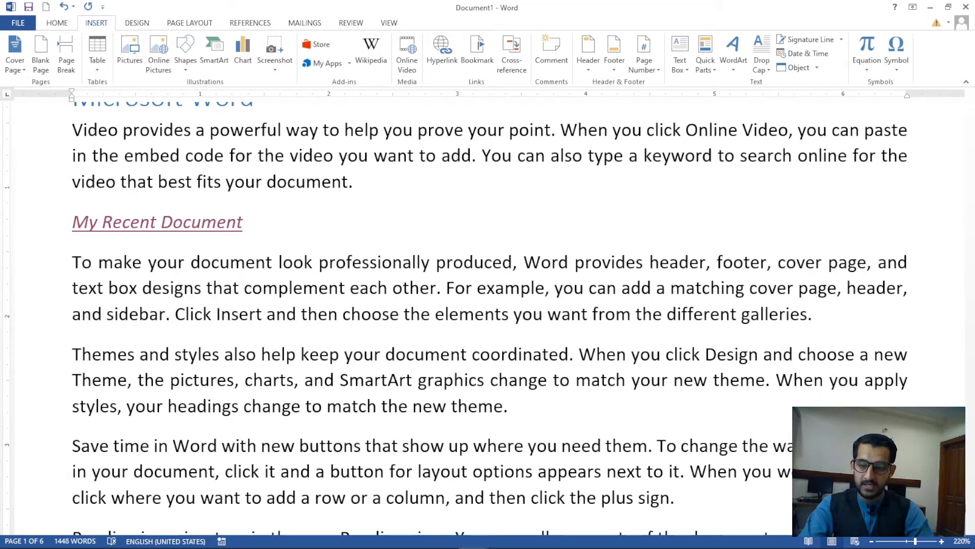
{"action": "key", "text": "Return"}
{"action": "type", "text": "kj"}
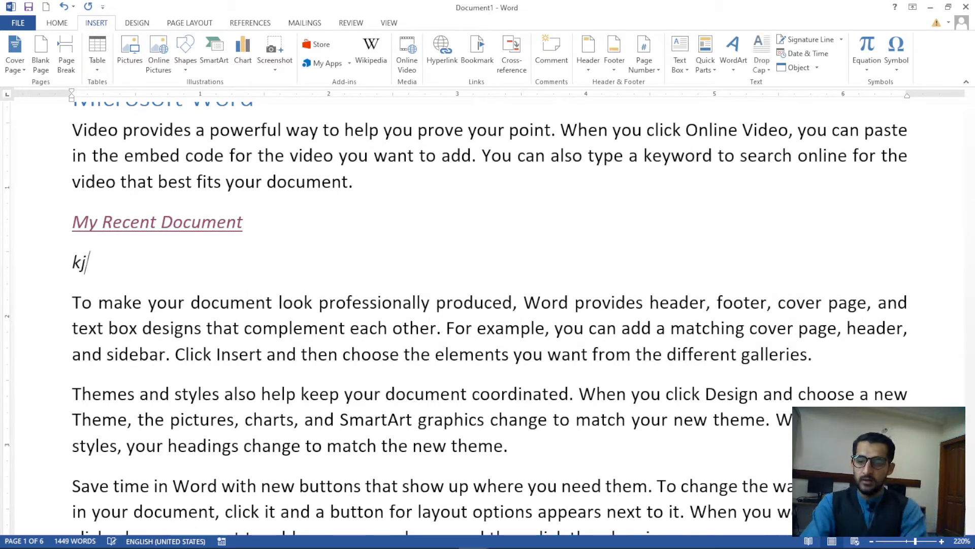
{"action": "key", "text": "BackSpace"}
{"action": "key", "text": "BackSpace"}
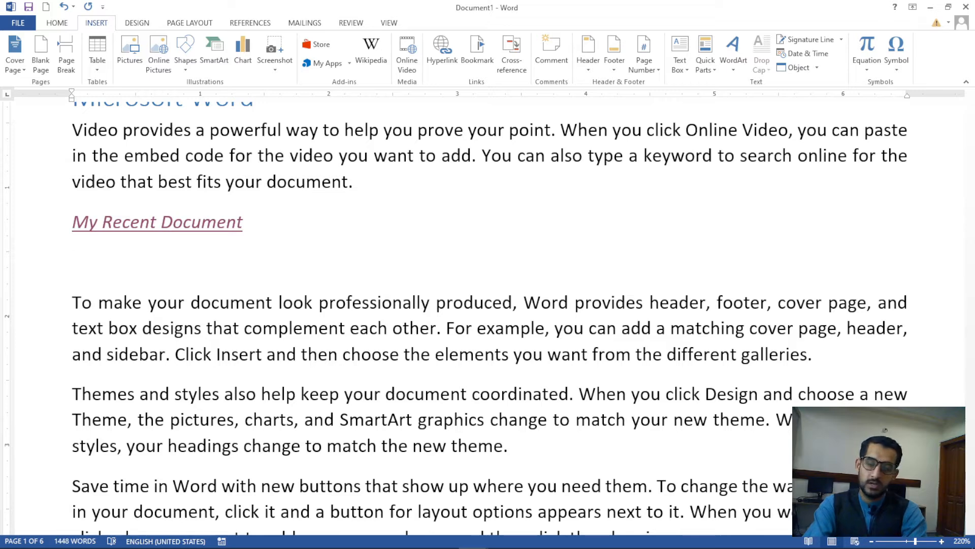
{"action": "type", "text": "images"}
{"action": "key", "text": "shift+Home"}
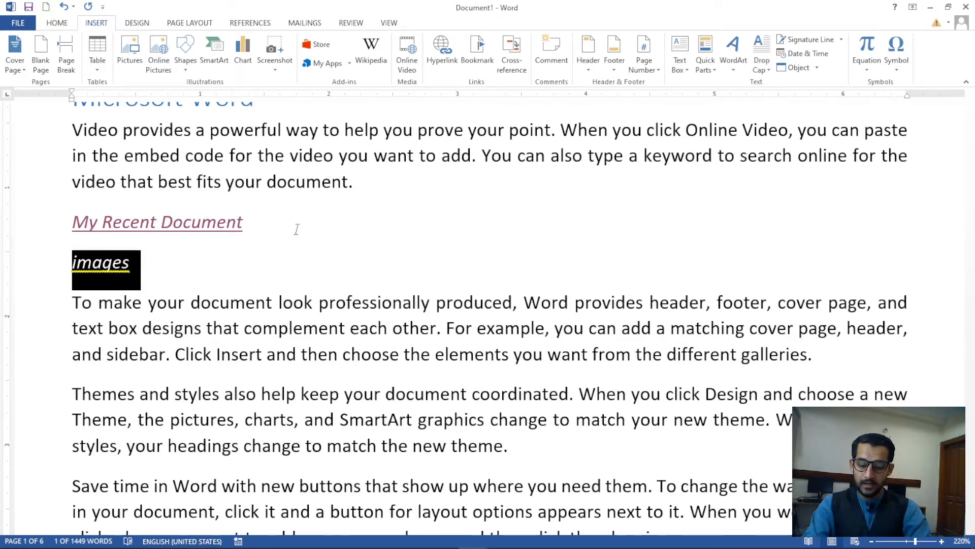
Hyperlink 'images' to 61eUwL-T3GL._SL1500_.jpg in Downloads and follow the link to test it
{"action": "key", "text": "ctrl+k"}
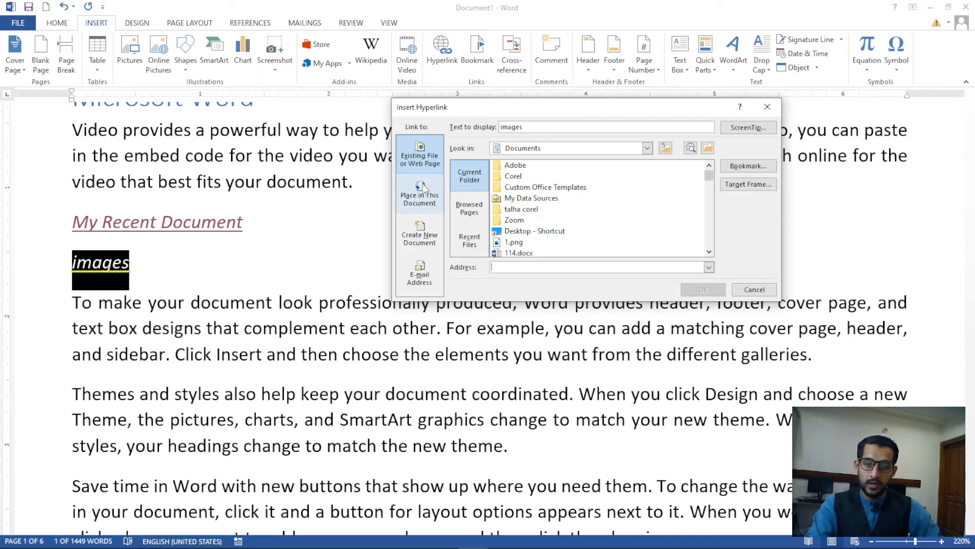
{"action": "left_click", "coordinate": [647, 147]}
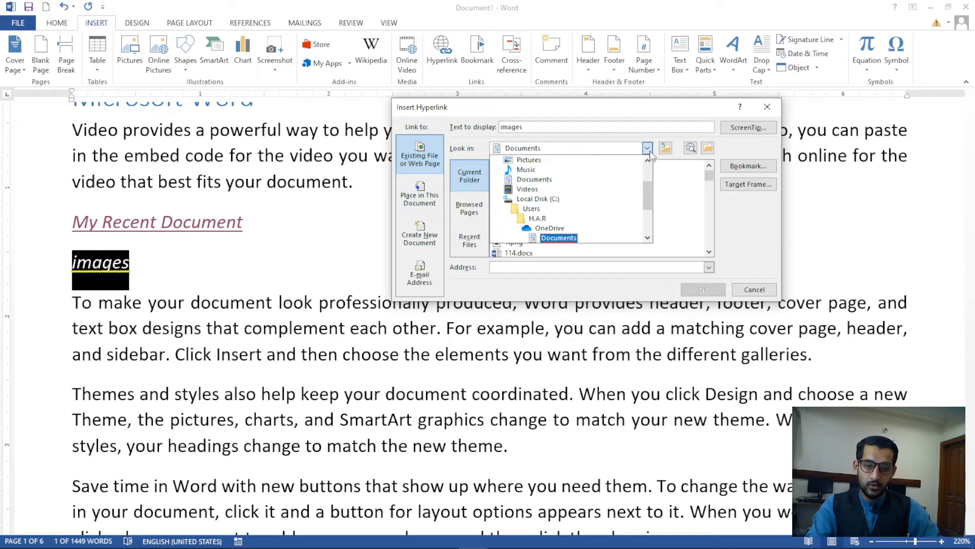
{"action": "scroll", "coordinate": [558, 240], "scroll_direction": "down", "scroll_amount": 1}
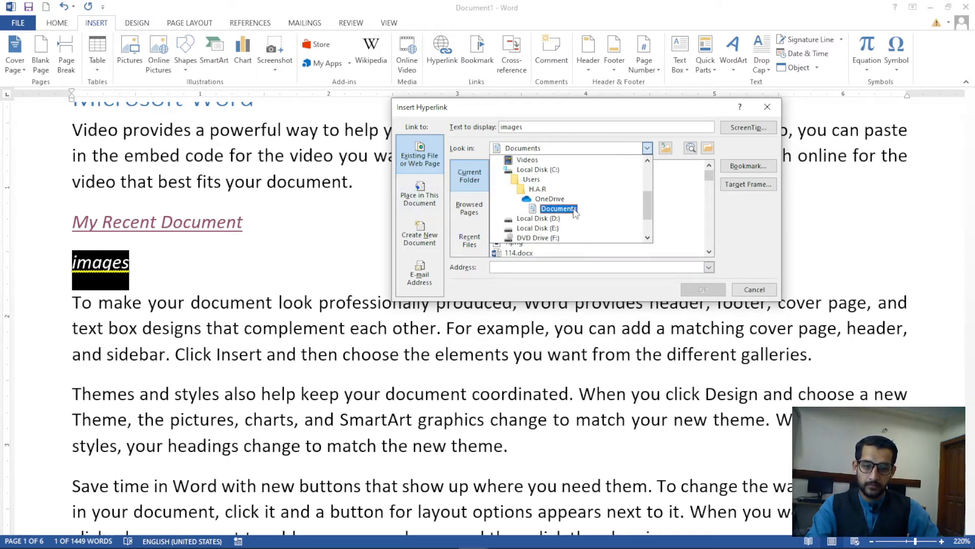
{"action": "scroll", "coordinate": [552, 195], "scroll_direction": "up", "scroll_amount": 2}
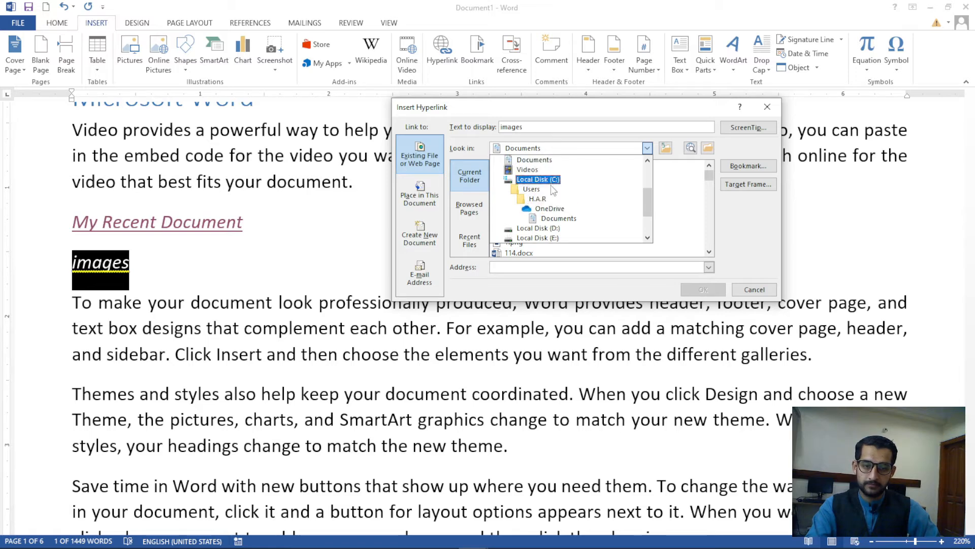
{"action": "left_click", "coordinate": [535, 170]}
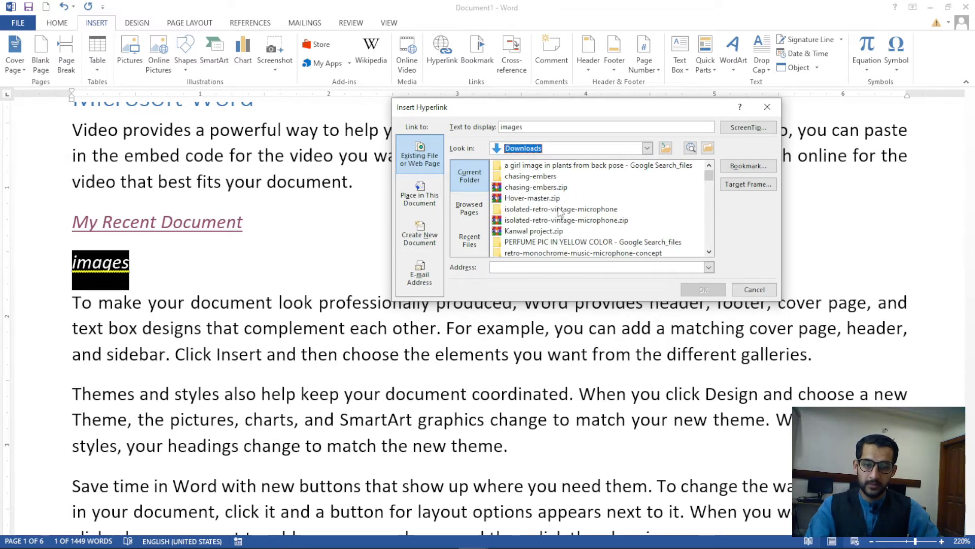
{"action": "scroll", "coordinate": [556, 211], "scroll_direction": "down", "scroll_amount": 3}
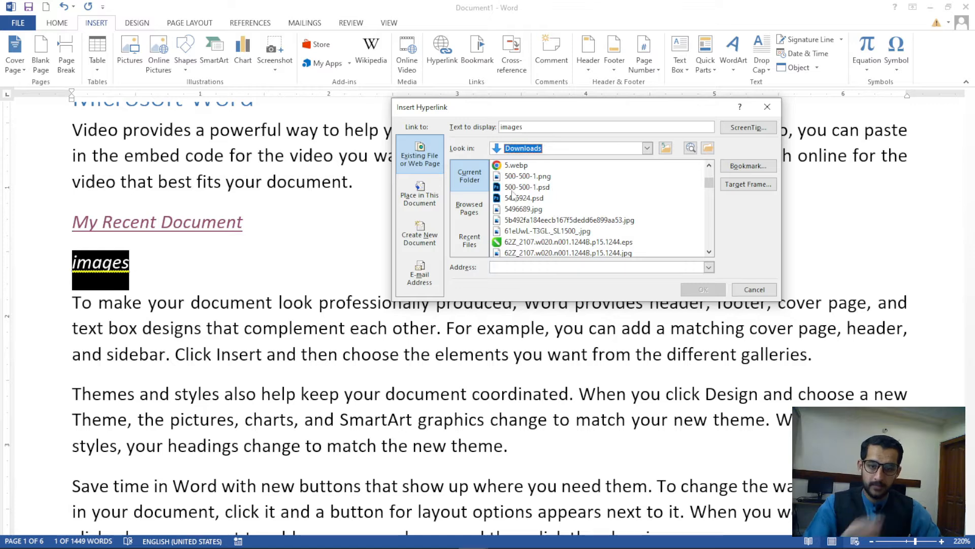
{"action": "left_click", "coordinate": [543, 178]}
{"action": "left_click", "coordinate": [534, 232]}
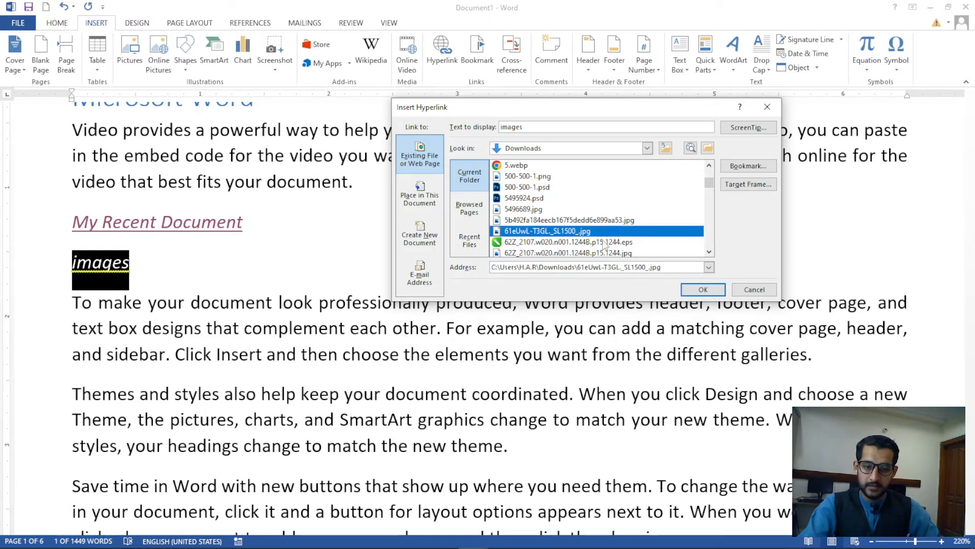
{"action": "left_click", "coordinate": [687, 289]}
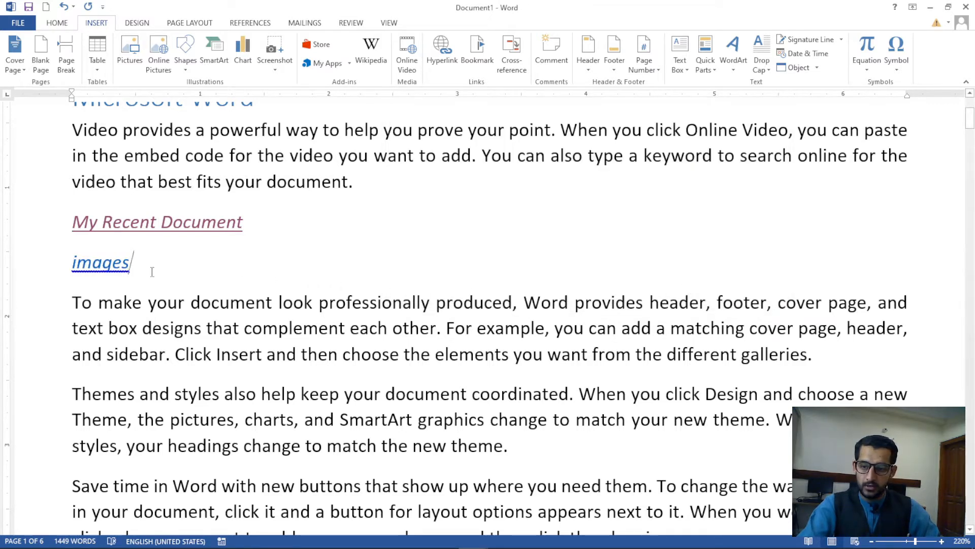
{"action": "left_click", "coordinate": [116, 262], "text": "ctrl"}
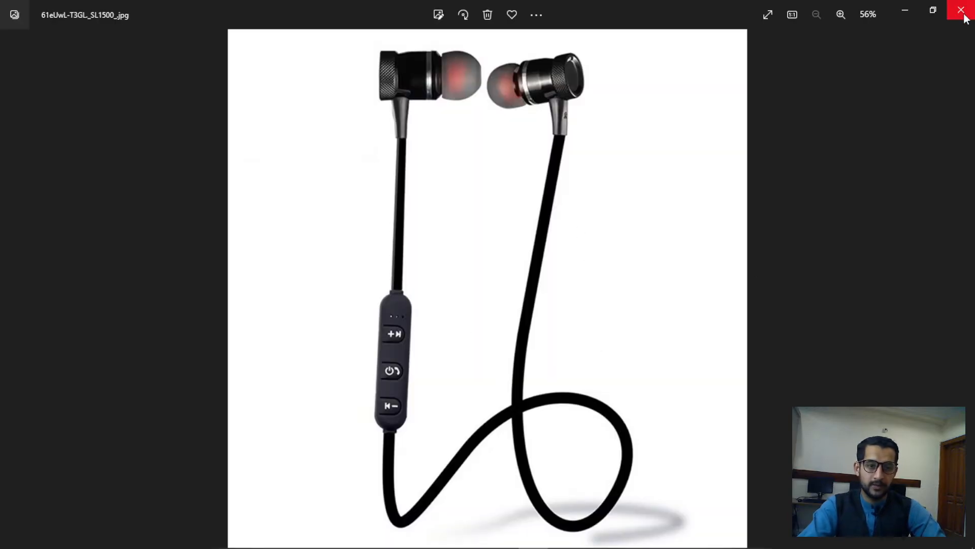
Close the earphones photo in Windows Photos
{"action": "left_click", "coordinate": [962, 10]}
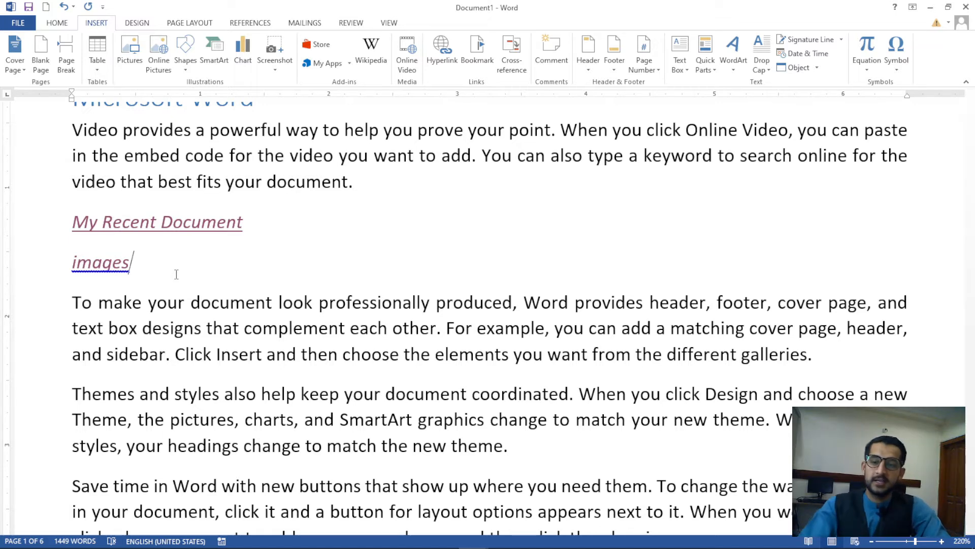
Add an empty line below images and preview the document's headings and bookmarks as link targets
{"action": "key", "text": "Return"}
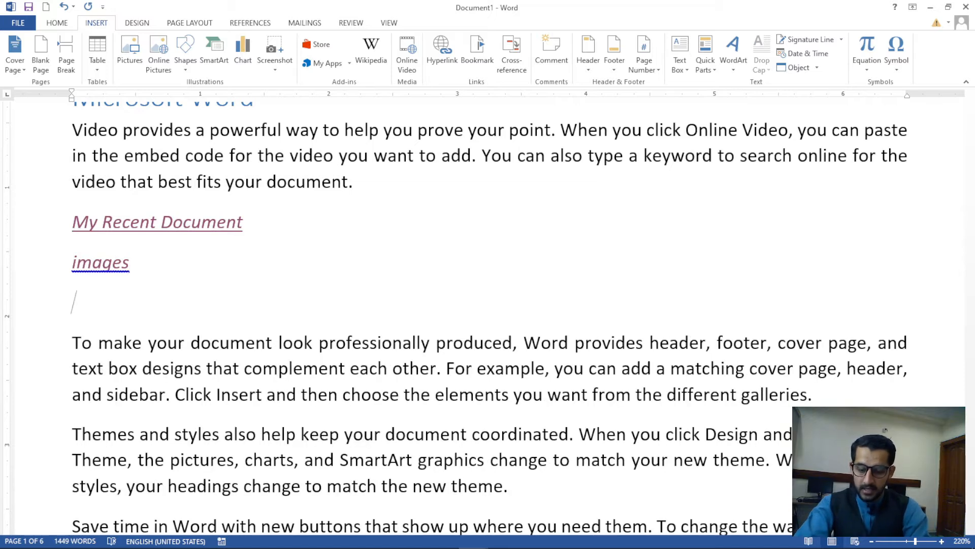
{"action": "key", "text": "ctrl+k"}
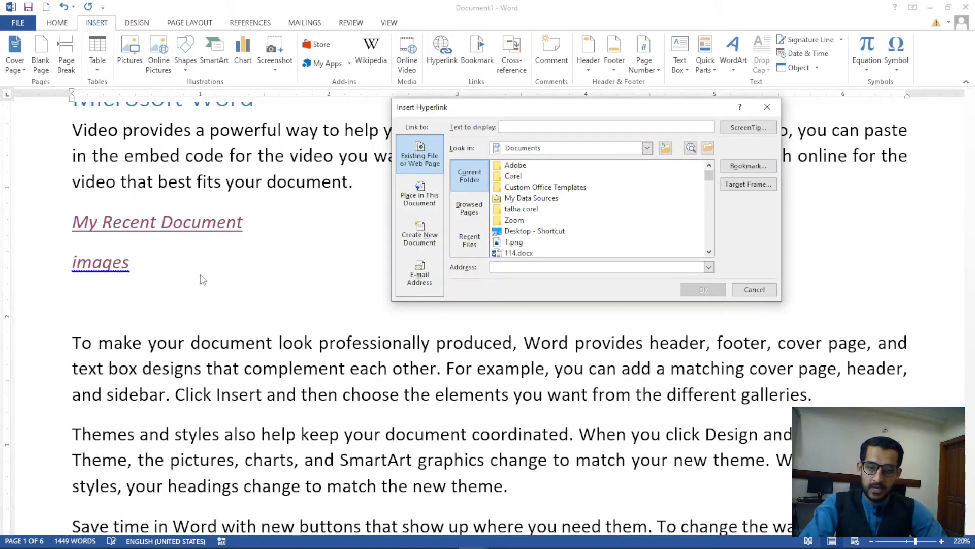
{"action": "left_click", "coordinate": [421, 201]}
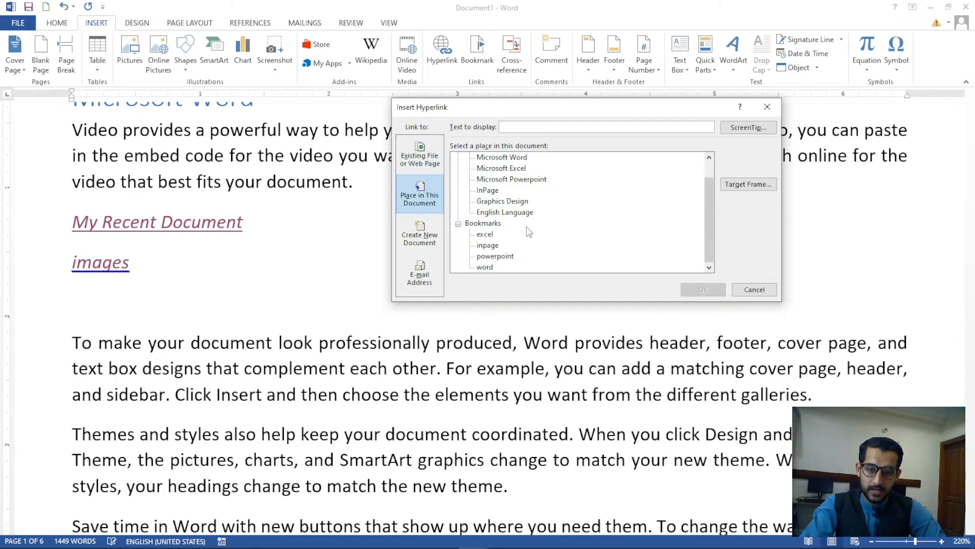
{"action": "left_click_drag", "start_coordinate": [706, 244], "coordinate": [710, 192]}
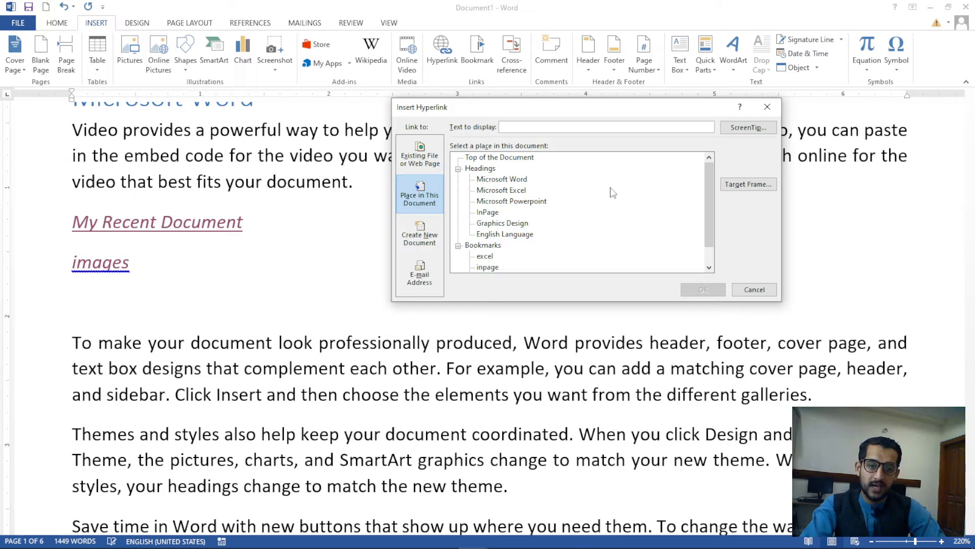
{"action": "left_click", "coordinate": [767, 106]}
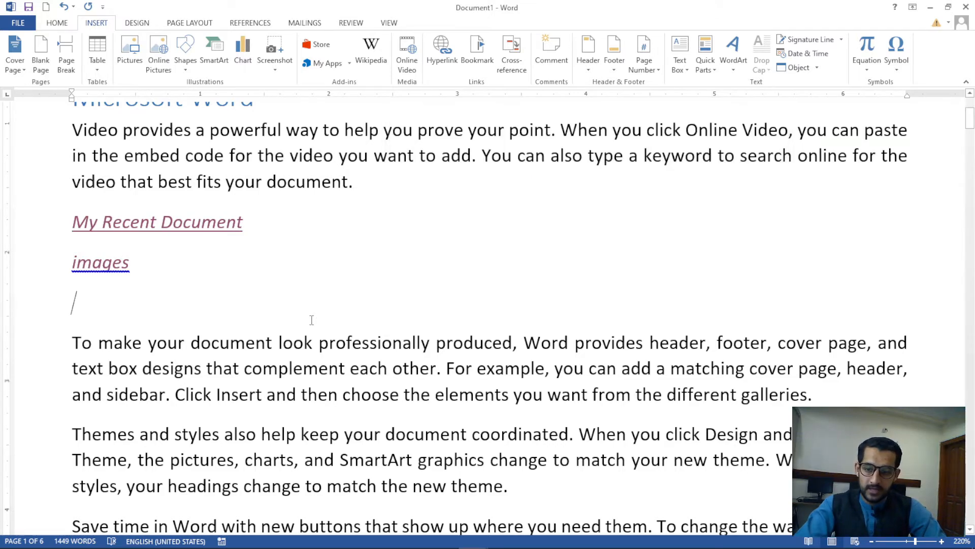
Reopen Place in This Document to review the headings and bookmarks, then cancel without linking
{"action": "scroll", "coordinate": [312, 320], "scroll_direction": "down", "scroll_amount": 20}
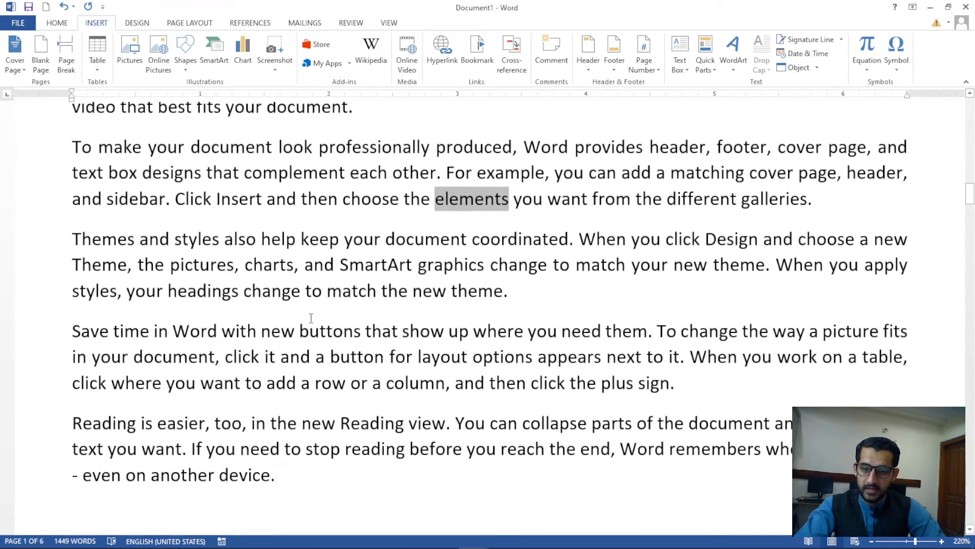
{"action": "scroll", "coordinate": [311, 318], "scroll_direction": "up", "scroll_amount": 3}
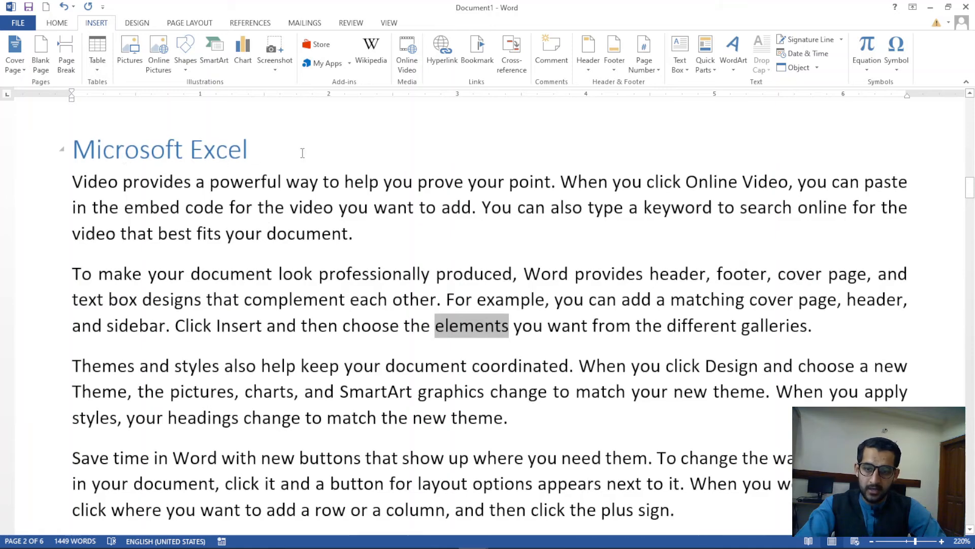
{"action": "key", "text": "ctrl+k"}
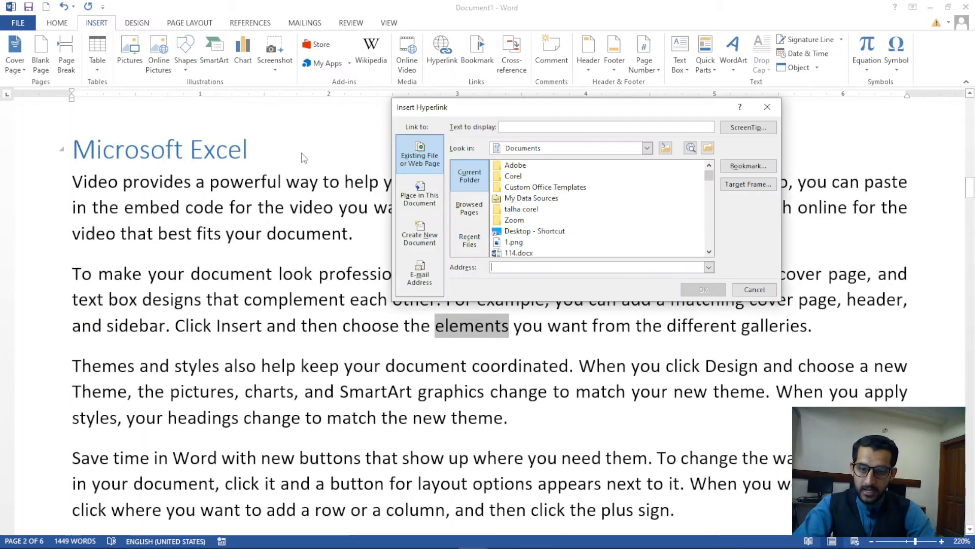
{"action": "left_click", "coordinate": [419, 194]}
{"action": "scroll", "coordinate": [710, 223], "scroll_direction": "up", "scroll_amount": 1}
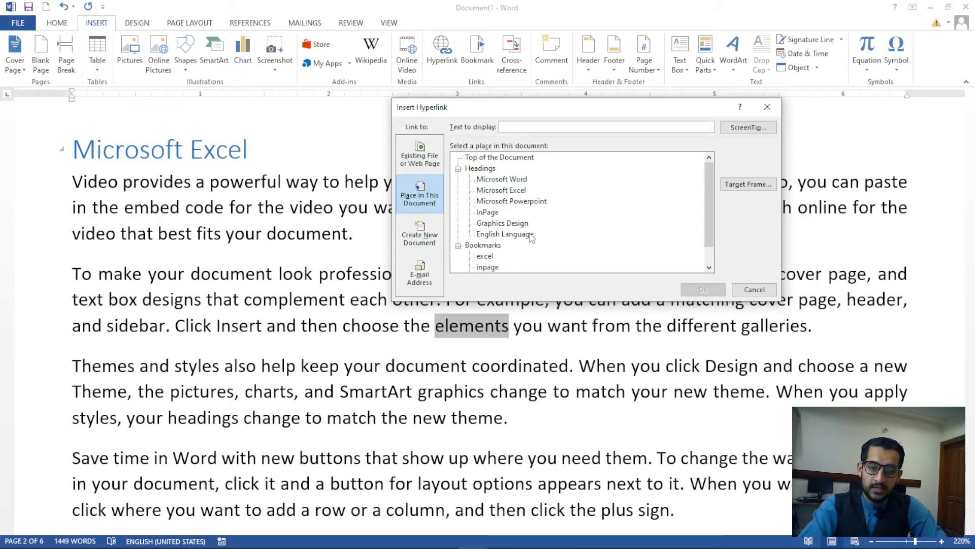
{"action": "left_click_drag", "start_coordinate": [707, 169], "coordinate": [710, 218]}
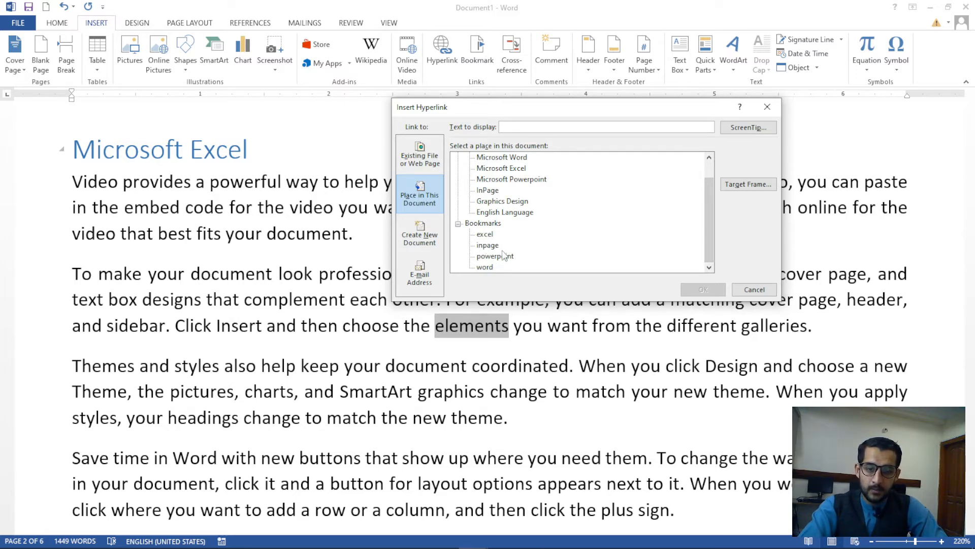
{"action": "left_click", "coordinate": [752, 289]}
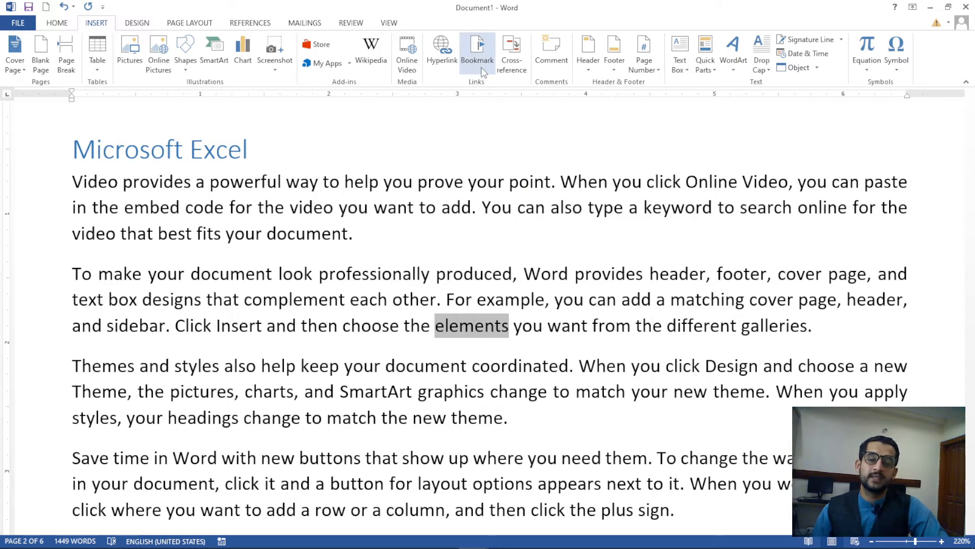
Jump to the excel bookmark, then the word bookmark, and close the Bookmark dialog
{"action": "scroll", "coordinate": [371, 321], "scroll_direction": "down", "scroll_amount": 2}
{"action": "scroll", "coordinate": [371, 321], "scroll_direction": "up", "scroll_amount": 2}
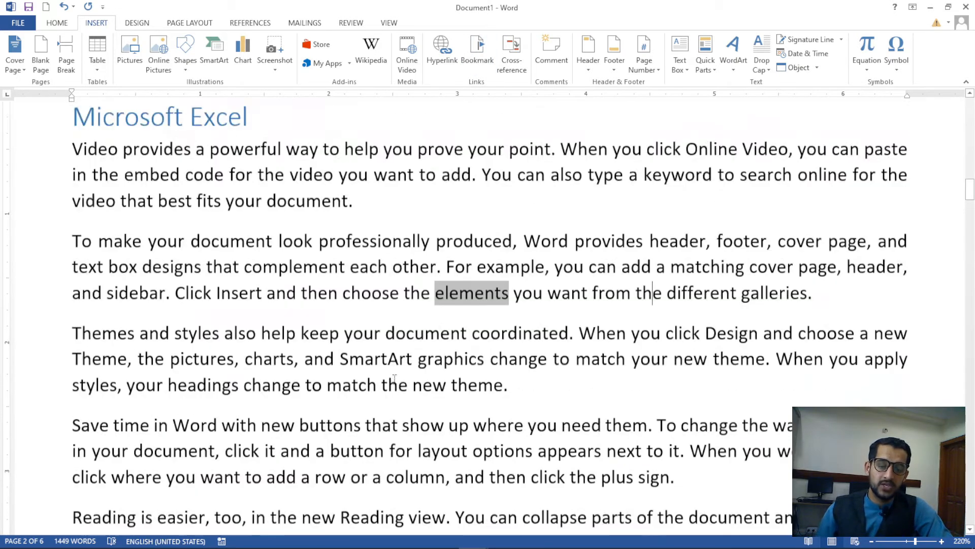
{"action": "left_click", "coordinate": [470, 62]}
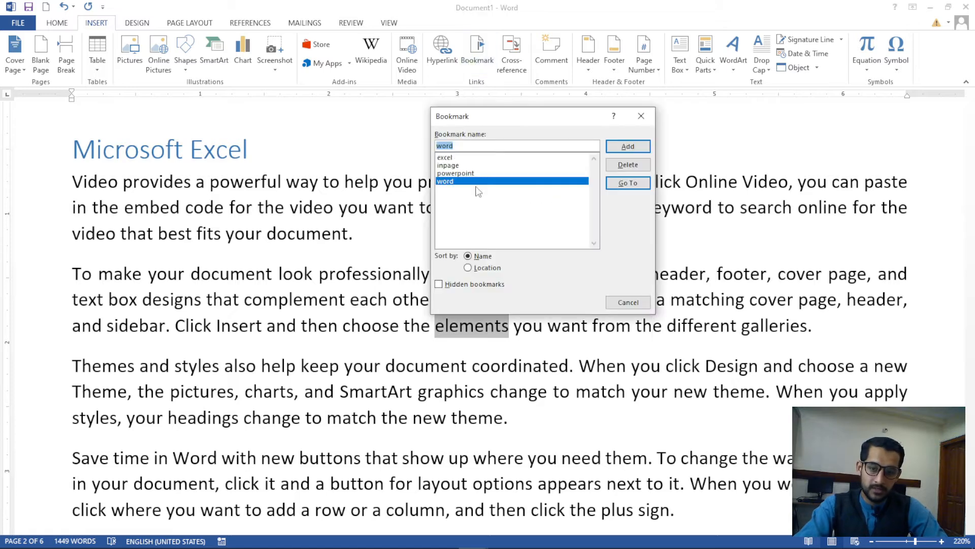
{"action": "left_click", "coordinate": [467, 174]}
{"action": "left_click", "coordinate": [453, 158]}
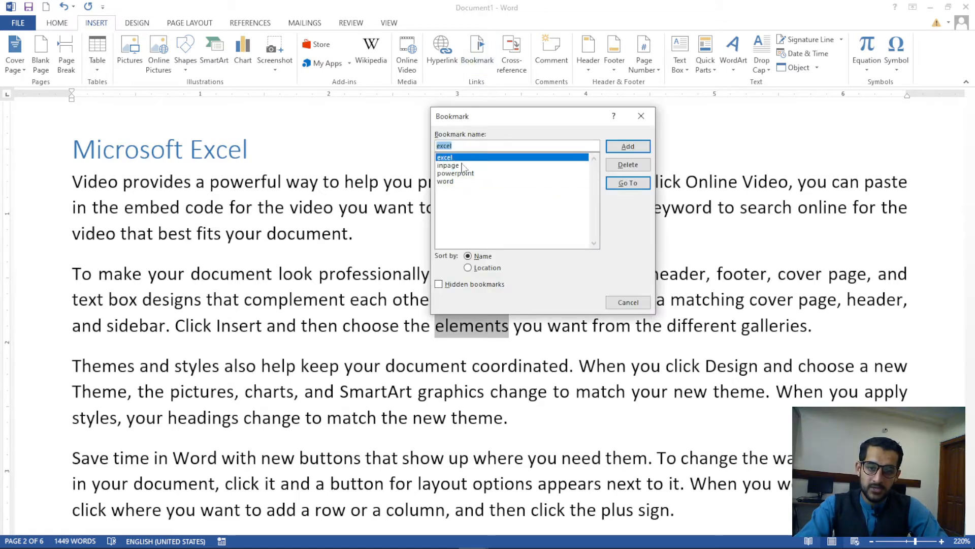
{"action": "left_click", "coordinate": [621, 184]}
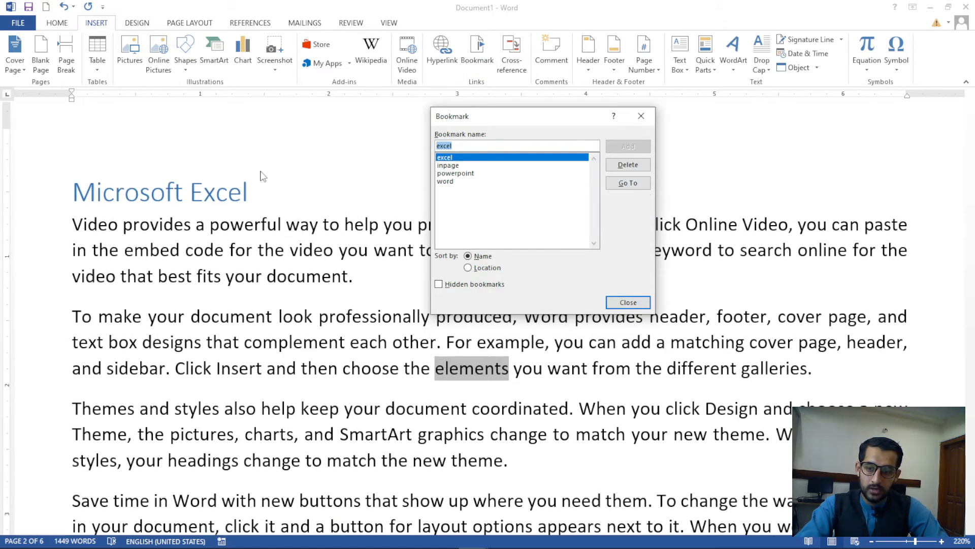
{"action": "left_click", "coordinate": [447, 181]}
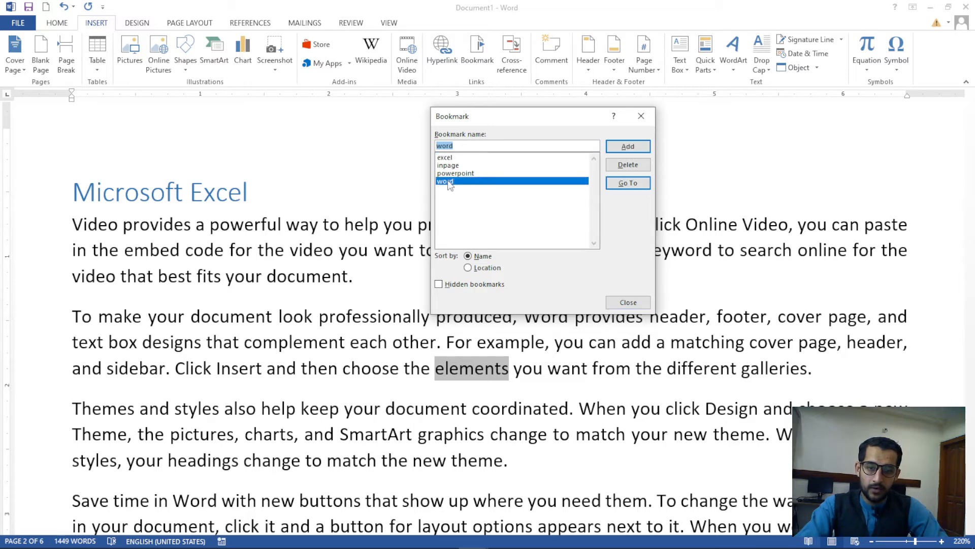
{"action": "left_click", "coordinate": [635, 183]}
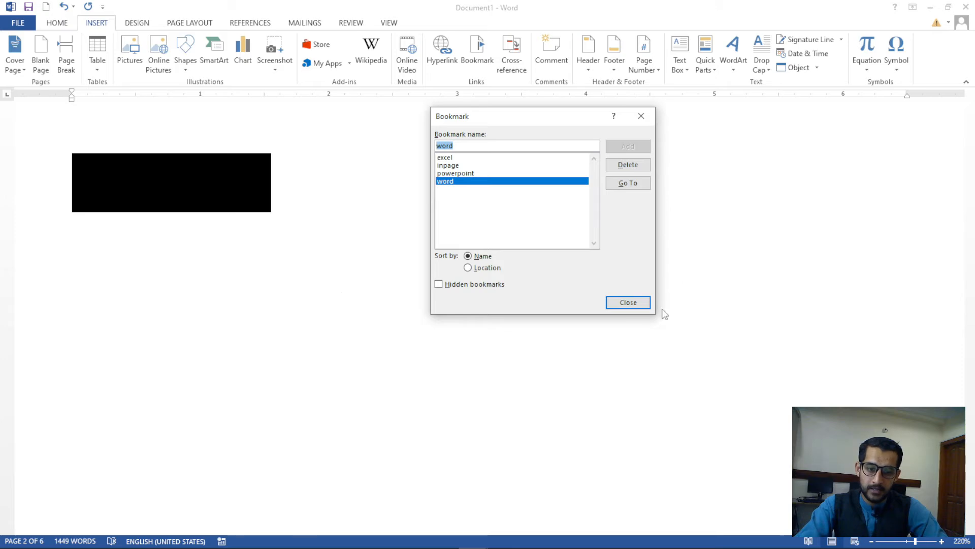
{"action": "left_click", "coordinate": [629, 303]}
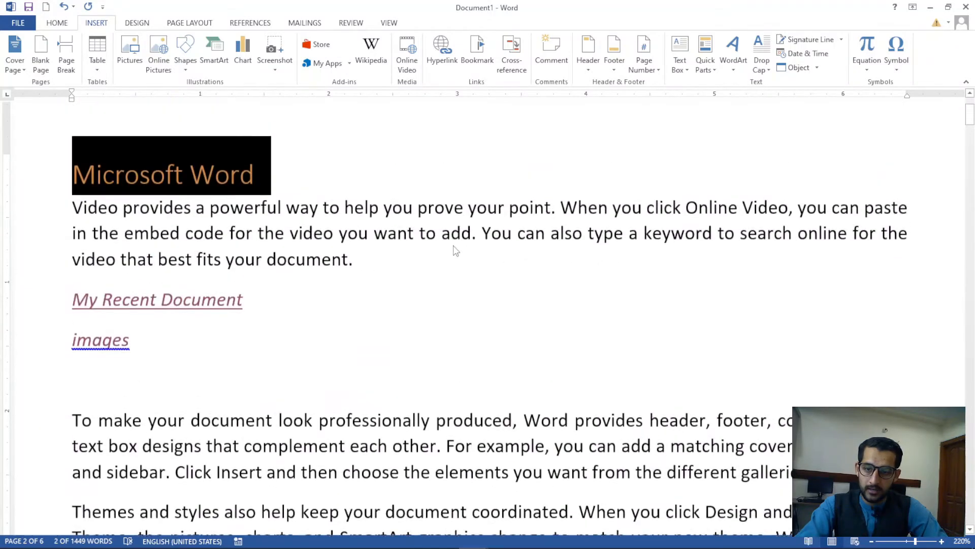
Jump to the powerpoint bookmark at the Microsoft Powerpoint heading
{"action": "scroll", "coordinate": [456, 251], "scroll_direction": "up", "scroll_amount": 1}
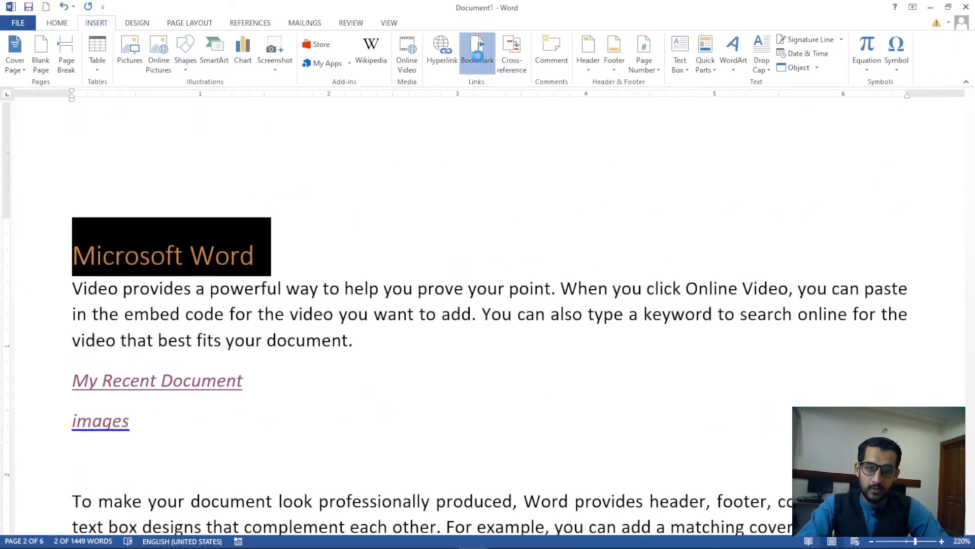
{"action": "left_click", "coordinate": [477, 51]}
{"action": "left_click", "coordinate": [473, 198]}
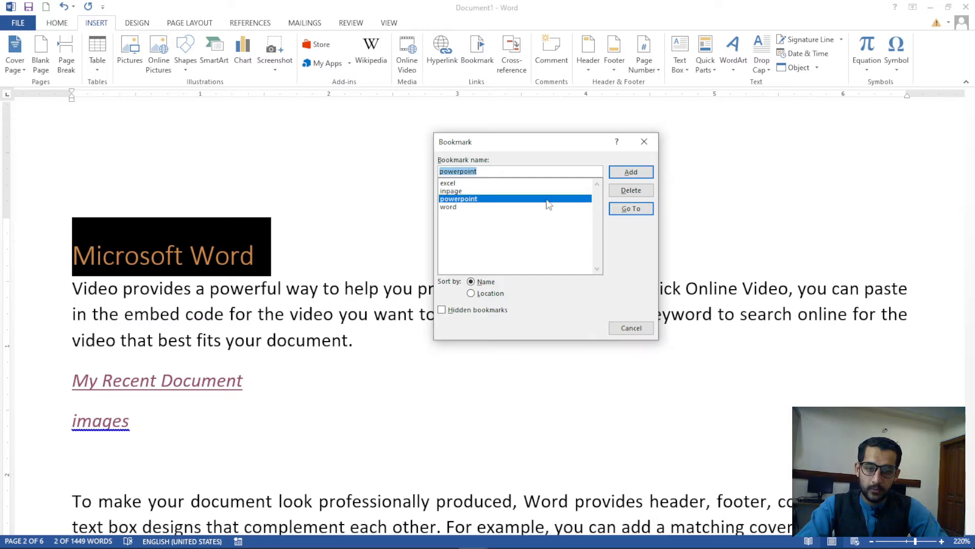
{"action": "left_click", "coordinate": [621, 208]}
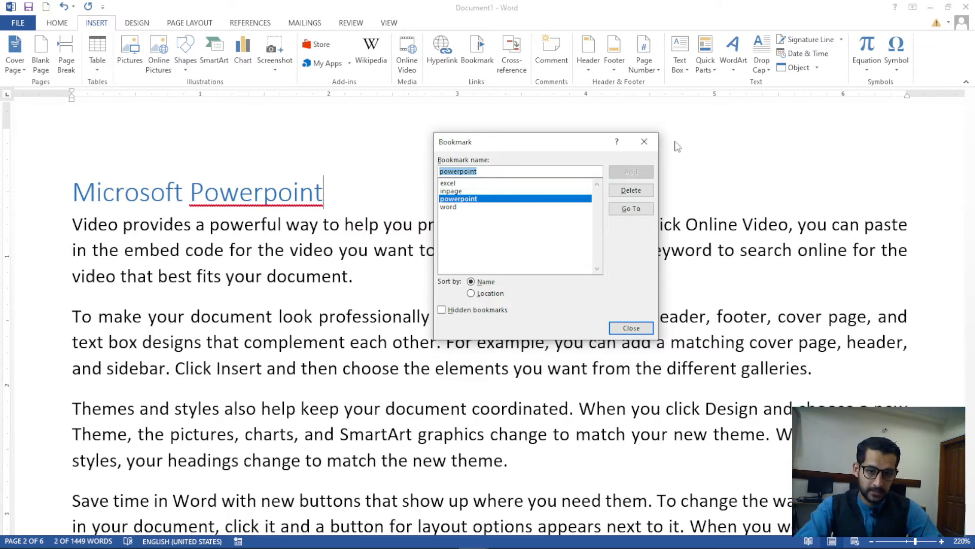
{"action": "left_click", "coordinate": [644, 142]}
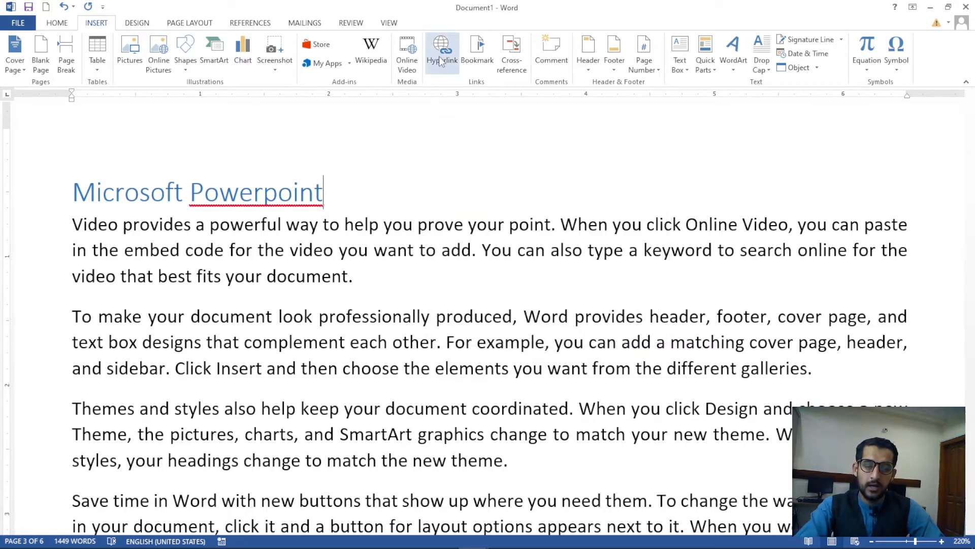
{"action": "left_click_drag", "start_coordinate": [323, 195], "coordinate": [83, 226]}
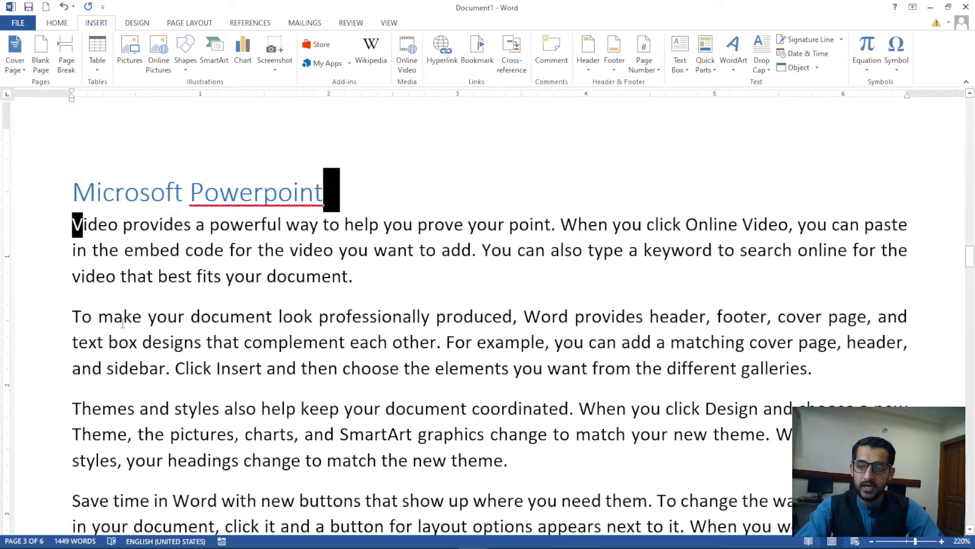
{"action": "left_click", "coordinate": [61, 194]}
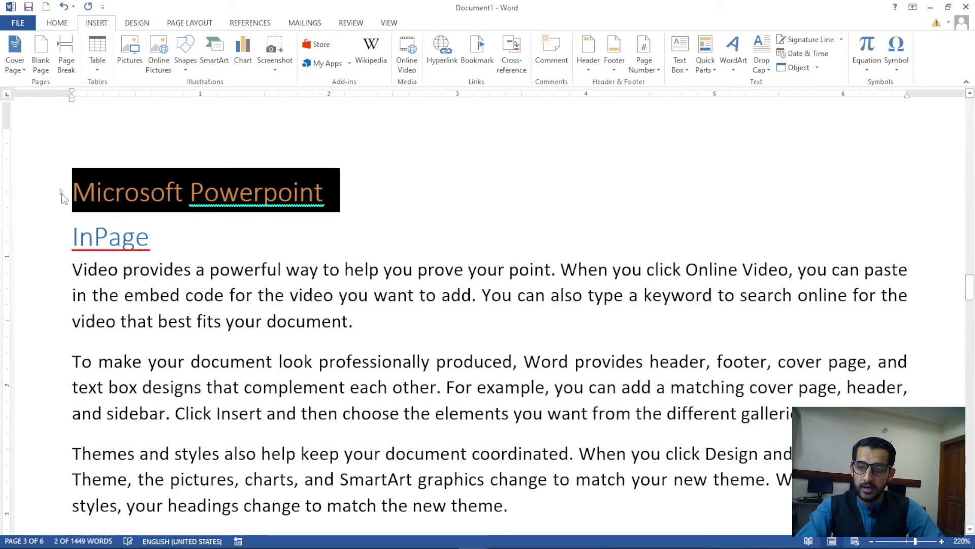
{"action": "left_click", "coordinate": [61, 194]}
{"action": "left_click", "coordinate": [167, 316]}
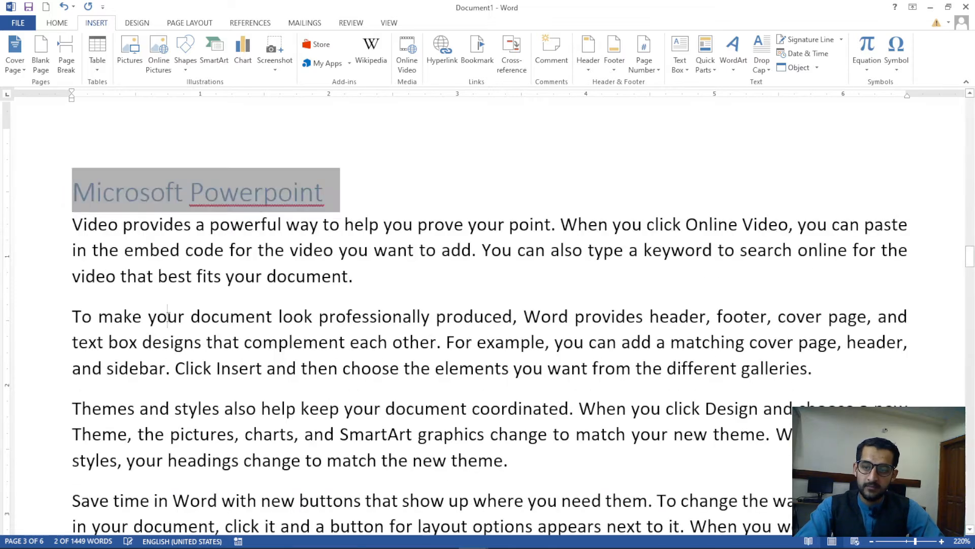
{"action": "left_click", "coordinate": [57, 23]}
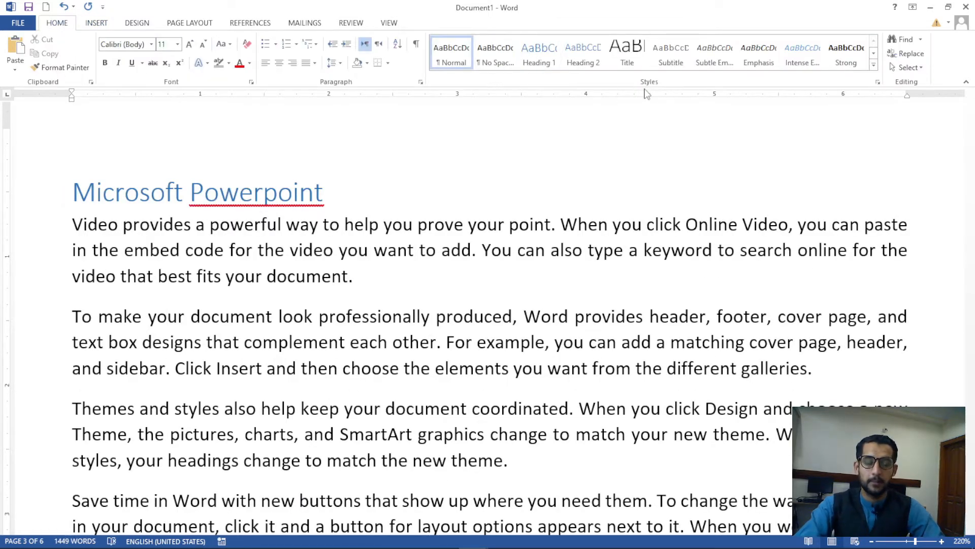
{"action": "left_click", "coordinate": [107, 23]}
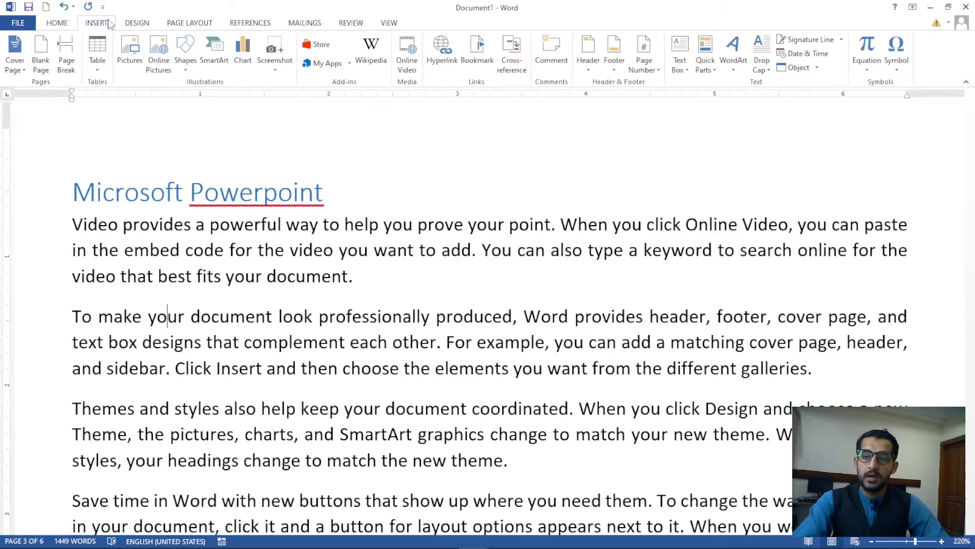
{"action": "left_click", "coordinate": [477, 51]}
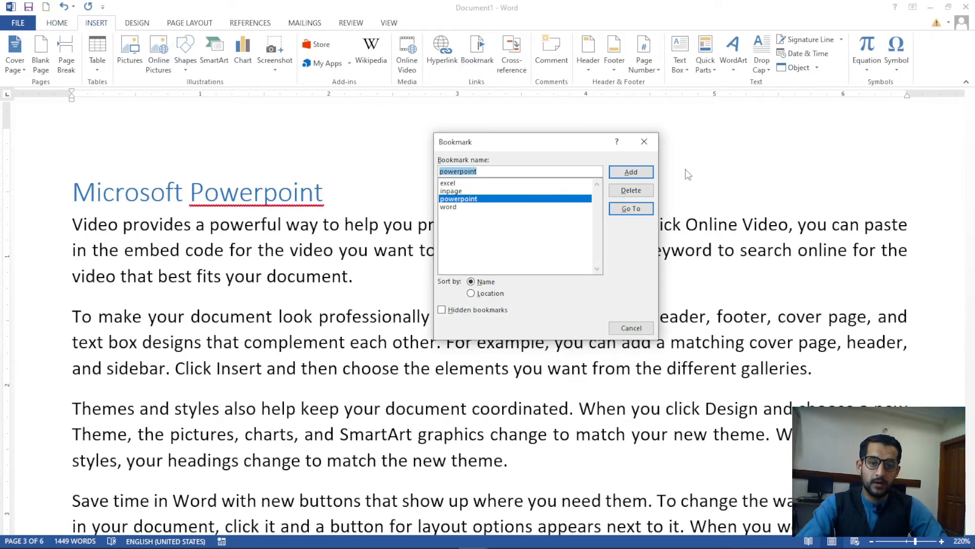
{"action": "left_click", "coordinate": [647, 141]}
{"action": "left_click", "coordinate": [453, 61]}
{"action": "left_click", "coordinate": [436, 199]}
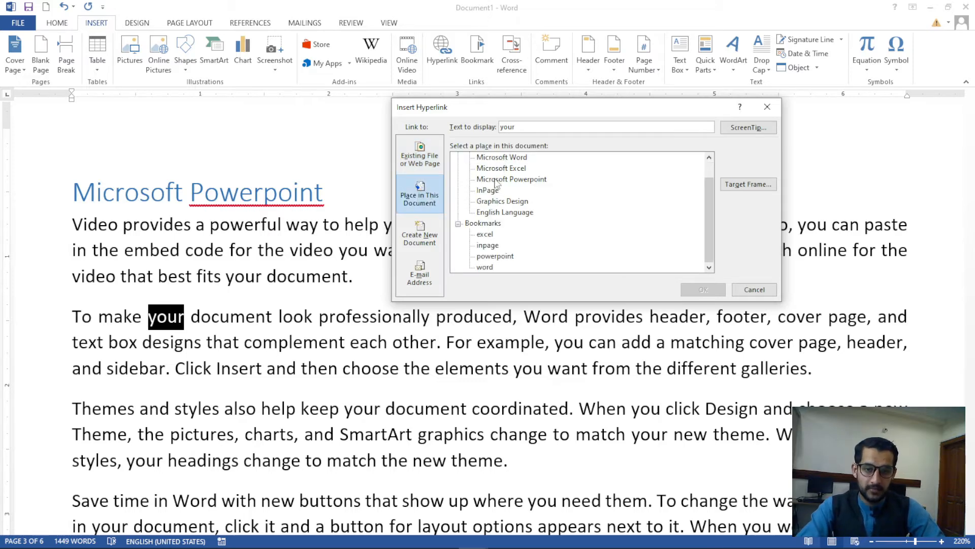
{"action": "left_click", "coordinate": [741, 294]}
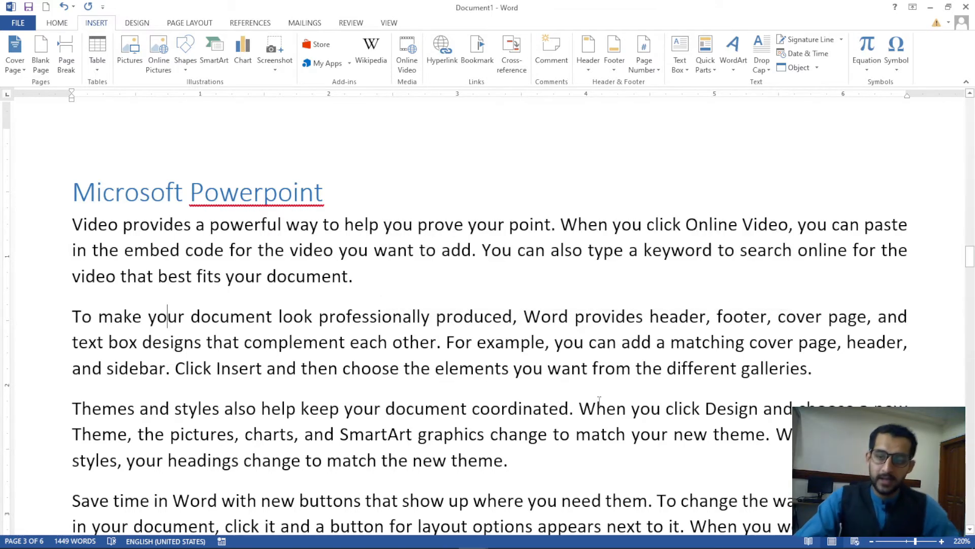
Insert a page break above the Microsoft Word heading to leave an empty first page
{"action": "scroll", "coordinate": [488, 380], "scroll_direction": "down", "scroll_amount": 5}
{"action": "scroll", "coordinate": [485, 379], "scroll_direction": "up", "scroll_amount": 5}
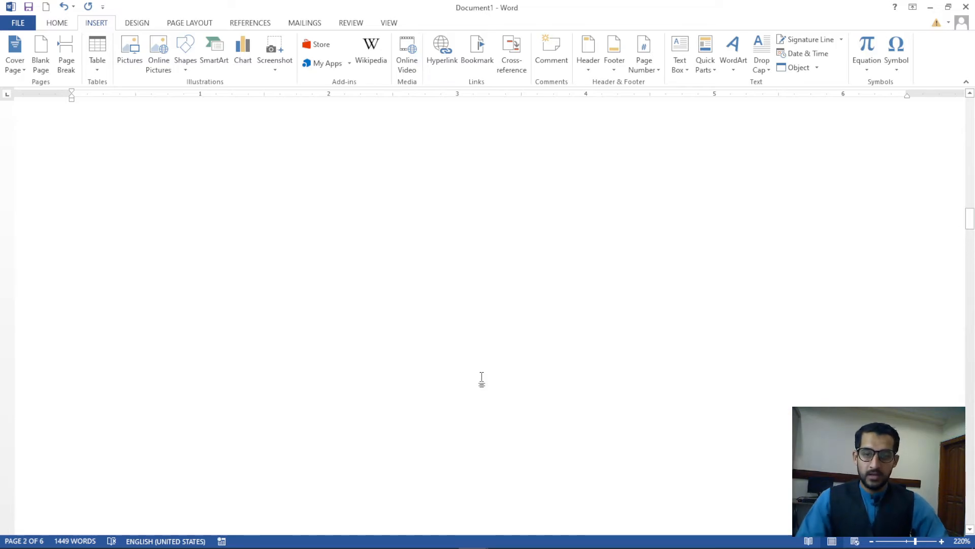
{"action": "scroll", "coordinate": [482, 380], "scroll_direction": "up", "scroll_amount": 15}
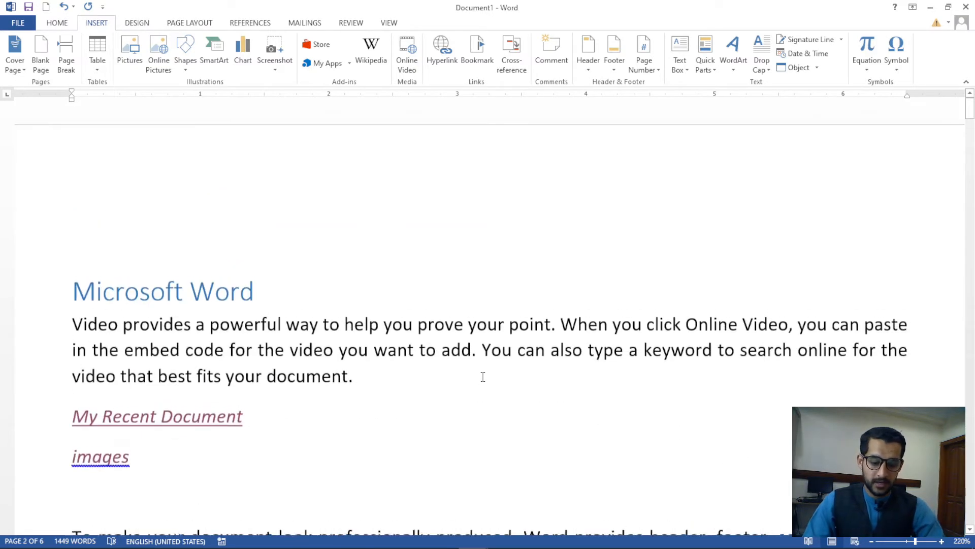
{"action": "scroll", "coordinate": [444, 361], "scroll_direction": "down", "scroll_amount": 4, "text": "ctrl"}
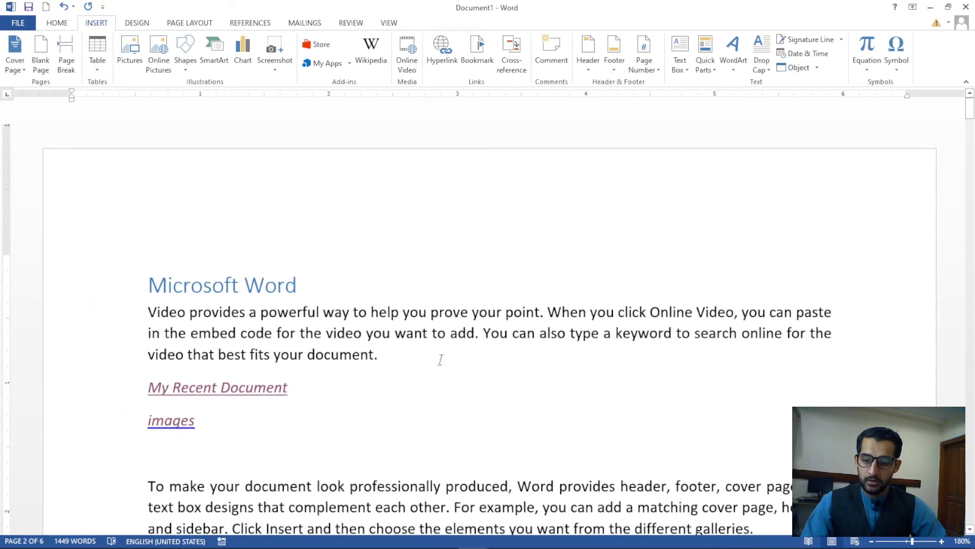
{"action": "scroll", "coordinate": [440, 359], "scroll_direction": "down", "scroll_amount": 6, "text": "ctrl"}
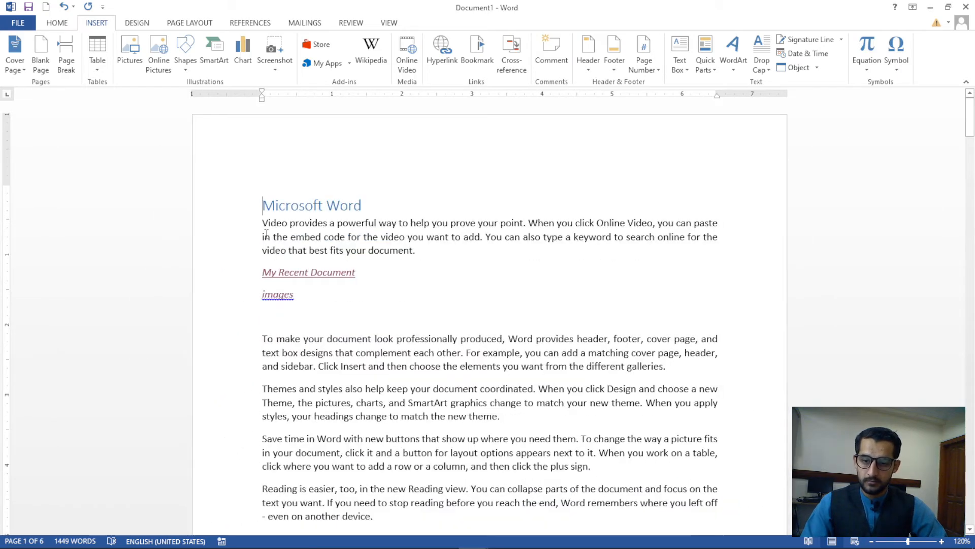
{"action": "scroll", "coordinate": [266, 234], "scroll_direction": "up", "scroll_amount": 2}
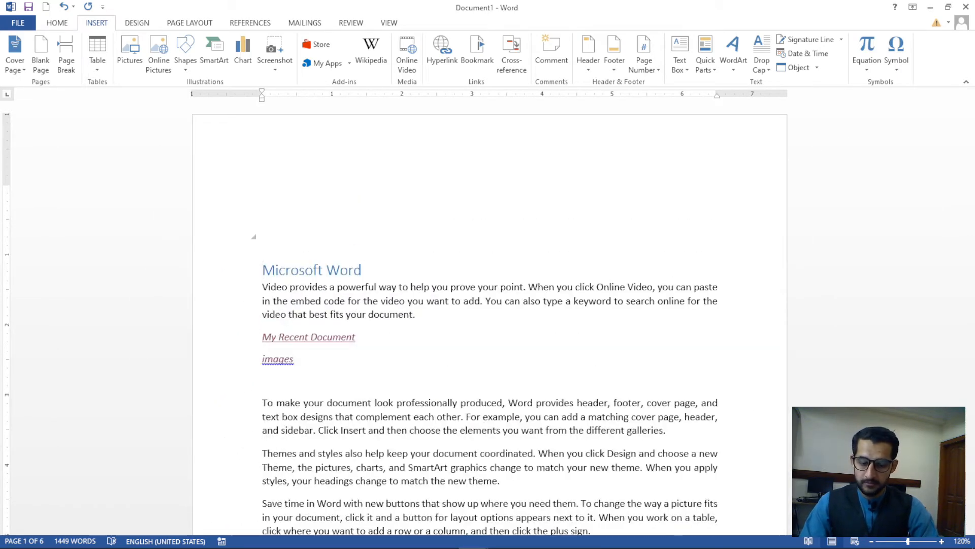
{"action": "scroll", "coordinate": [267, 234], "scroll_direction": "down", "scroll_amount": 1}
{"action": "key", "text": "Return"}
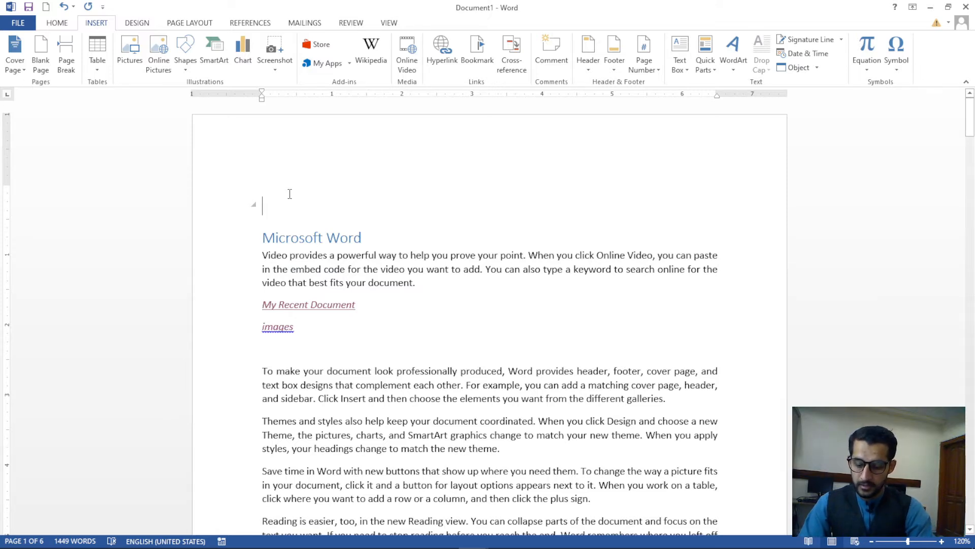
{"action": "key", "text": "alt"}
{"action": "key", "text": "h"}
{"action": "key", "text": "e"}
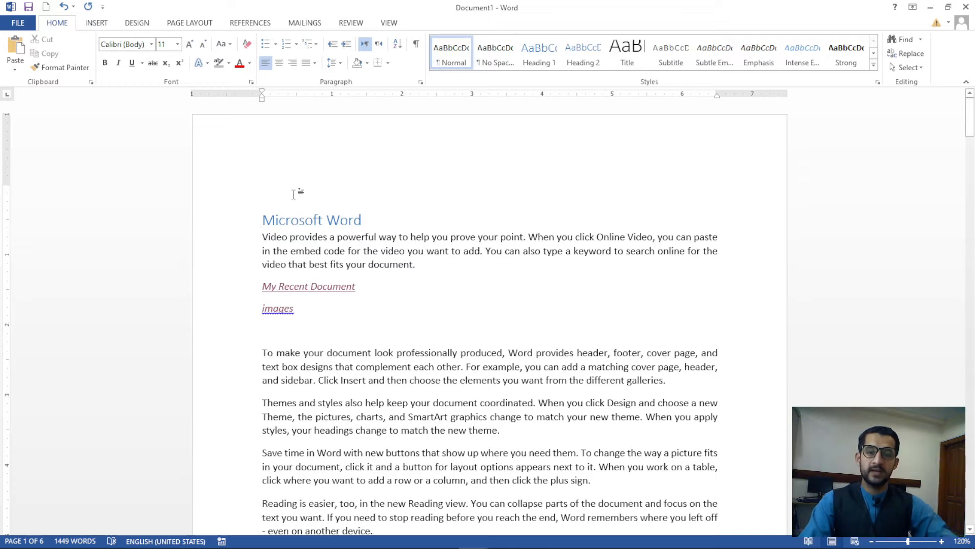
{"action": "key", "text": "Delete"}
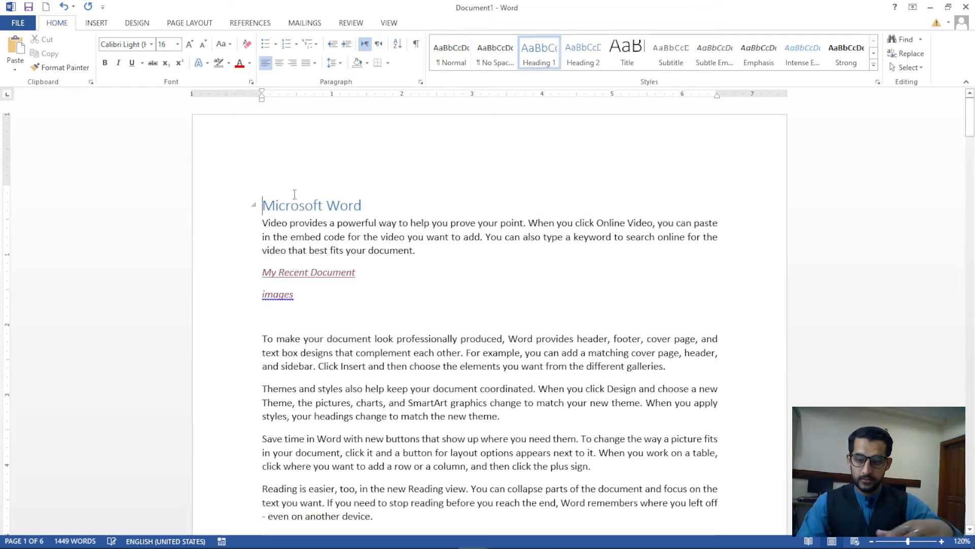
{"action": "key", "text": "ctrl+z"}
{"action": "key", "text": "ctrl+Return"}
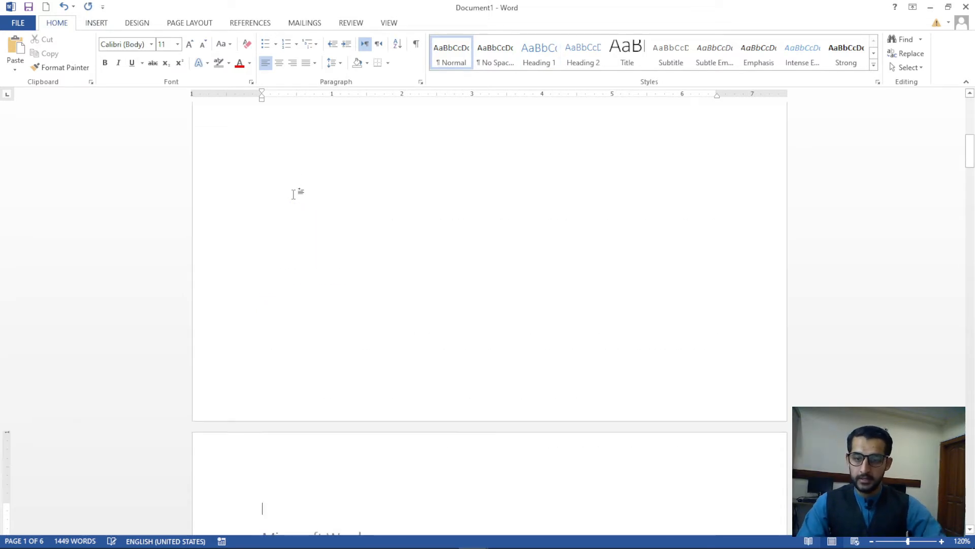
Place the insertion point at the top of the new blank first page
{"action": "scroll", "coordinate": [299, 285], "scroll_direction": "down", "scroll_amount": 6}
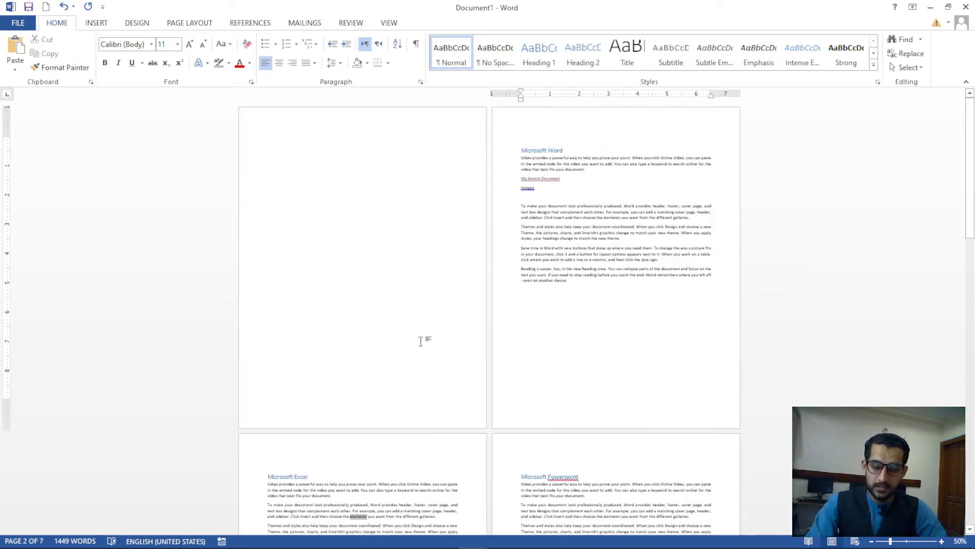
{"action": "left_click", "coordinate": [427, 338]}
{"action": "scroll", "coordinate": [305, 280], "scroll_direction": "up", "scroll_amount": 3}
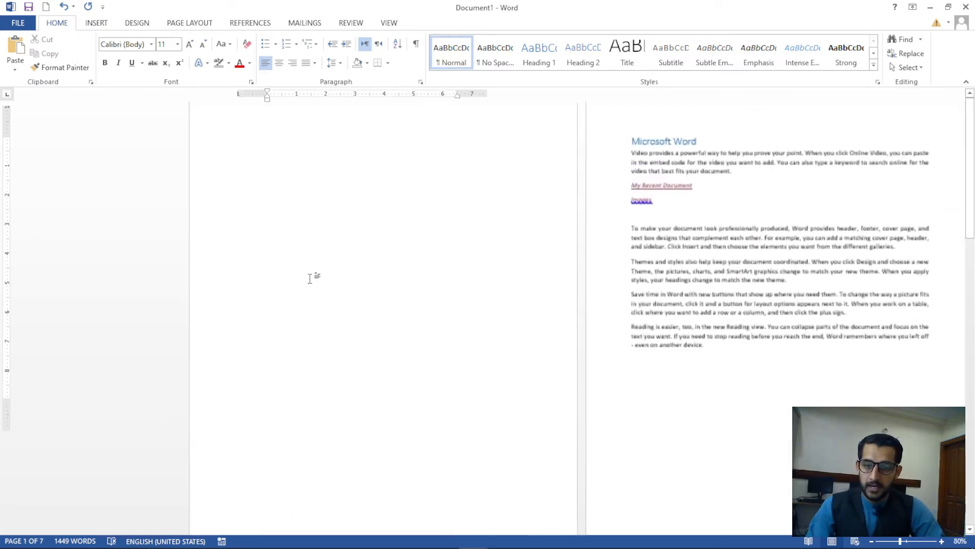
{"action": "scroll", "coordinate": [310, 278], "scroll_direction": "up", "scroll_amount": 1}
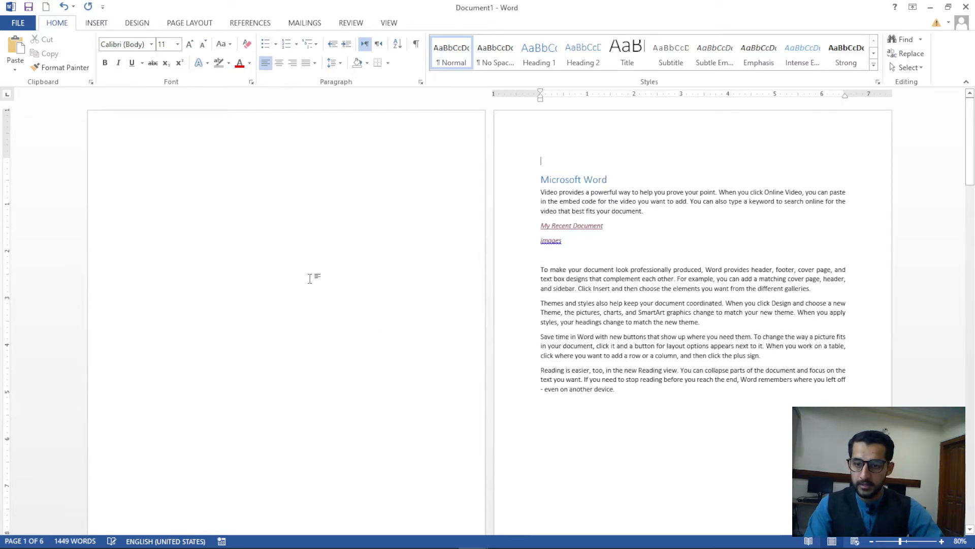
{"action": "left_click", "coordinate": [163, 185]}
{"action": "scroll", "coordinate": [132, 203], "scroll_direction": "up", "scroll_amount": 3, "text": "ctrl"}
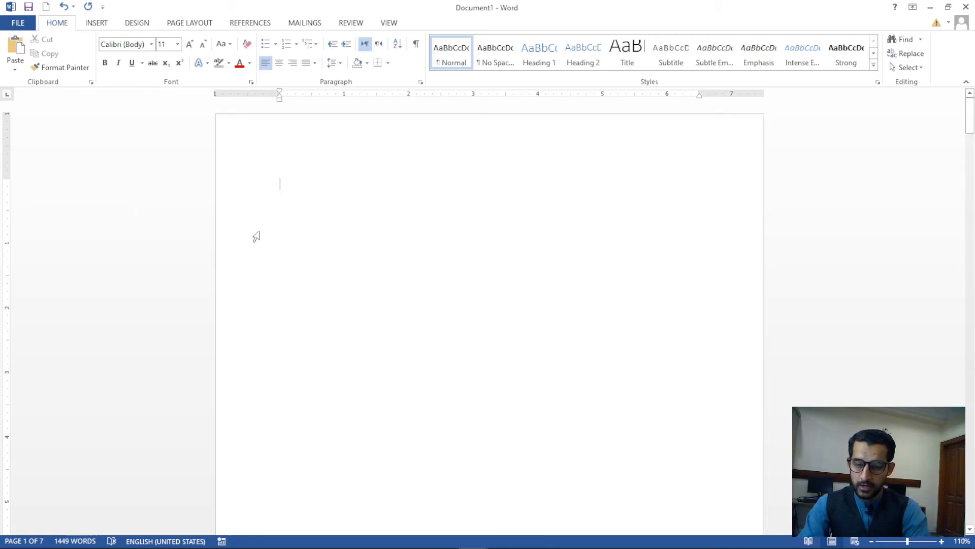
Type 'Topics' and format it as a bold, underlined, centred 18-pt heading
{"action": "type", "text": "Topics"}
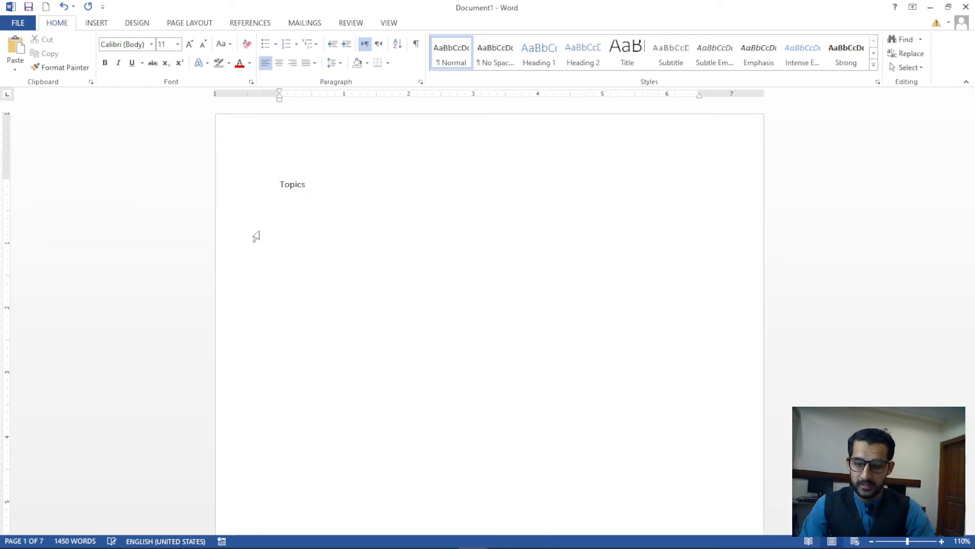
{"action": "key", "text": "shift+Home"}
{"action": "key", "text": "ctrl+b"}
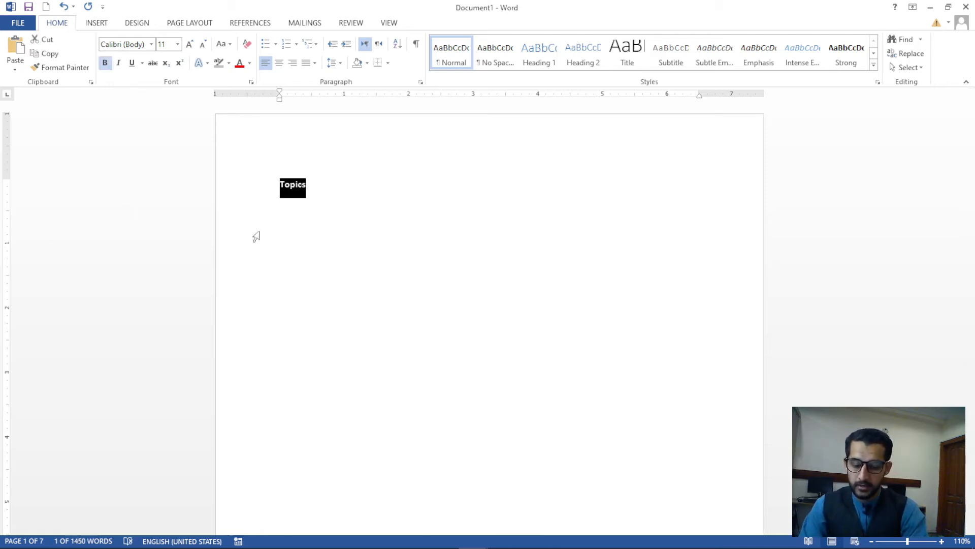
{"action": "key", "text": "ctrl+e"}
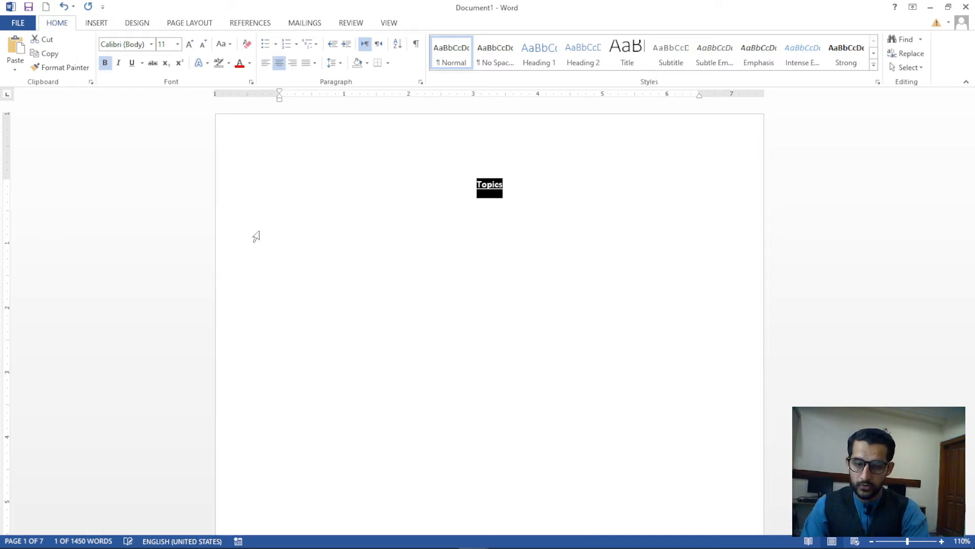
{"action": "key", "text": "ctrl+u"}
{"action": "key", "text": "ctrl+shift+period"}
{"action": "key", "text": "ctrl+shift+period"}
{"action": "key", "text": "ctrl+shift+period"}
{"action": "key", "text": "ctrl+shift+period"}
{"action": "key", "text": "ctrl+shift+period"}
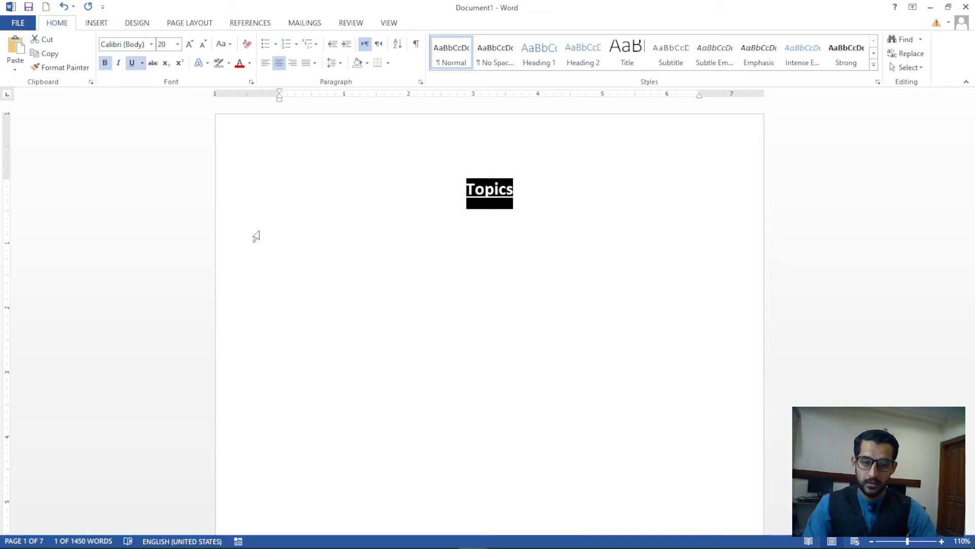
{"action": "key", "text": "Down"}
{"action": "key", "text": "ctrl+z"}
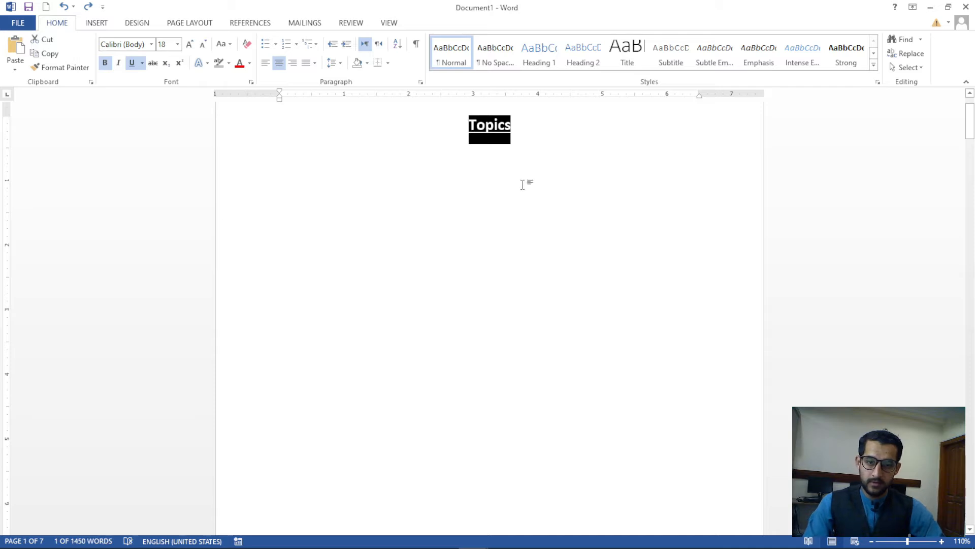
Start a left-aligned line below the Topics heading
{"action": "left_click", "coordinate": [529, 179]}
{"action": "key", "text": "ctrl+l"}
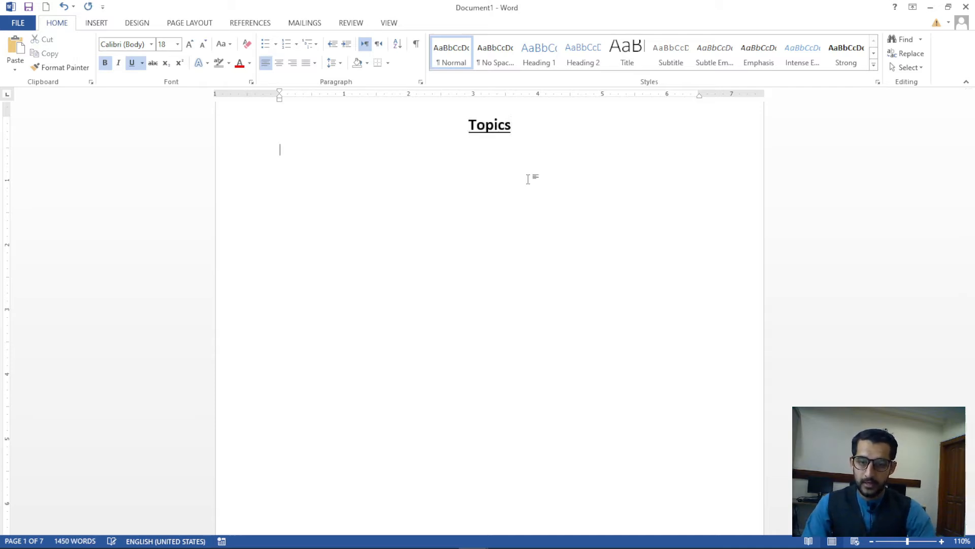
{"action": "scroll", "coordinate": [528, 196], "scroll_direction": "up", "scroll_amount": 3, "text": "ctrl"}
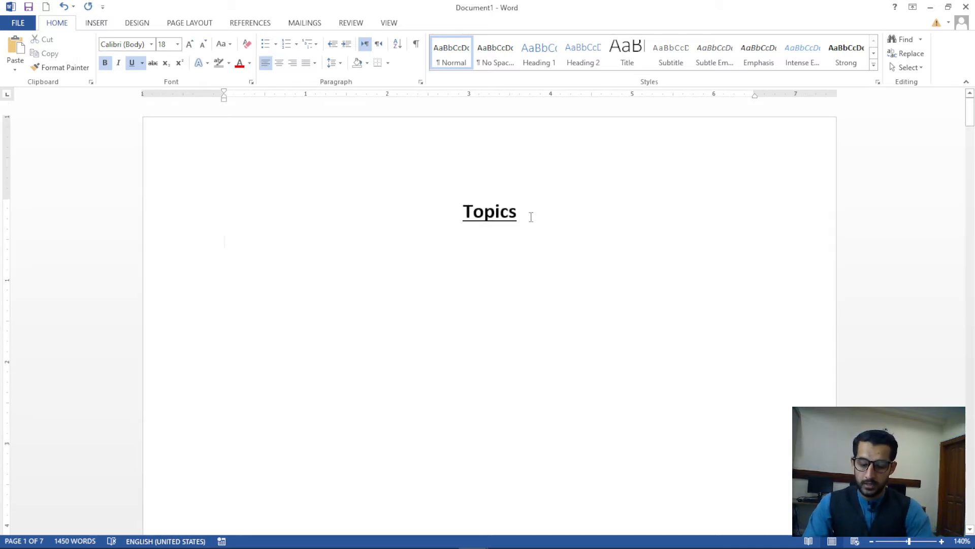
{"action": "key", "text": "alt+o"}
Apply 1. 2. 3. numbering to the new line, then undo it
{"action": "key", "text": "n"}
{"action": "left_click", "coordinate": [337, 305]}
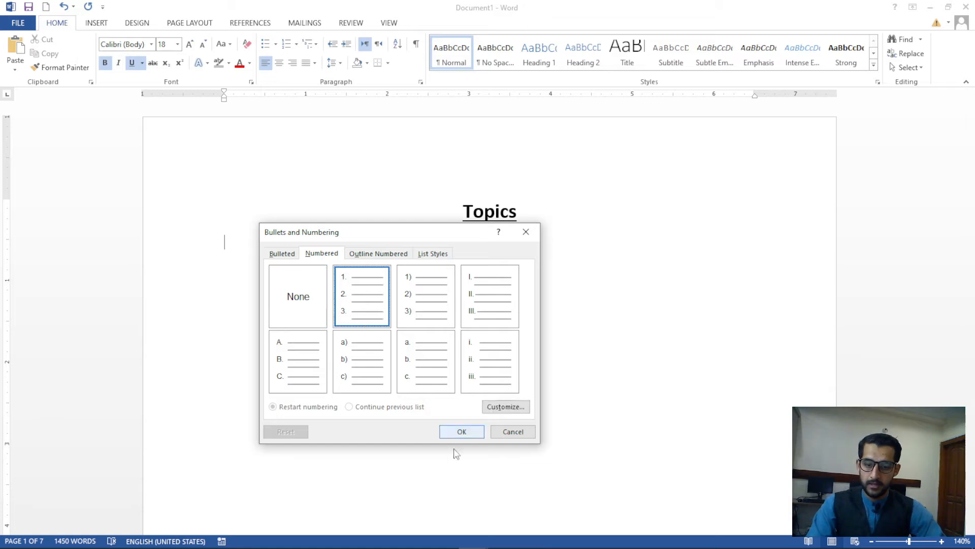
{"action": "left_click", "coordinate": [472, 433]}
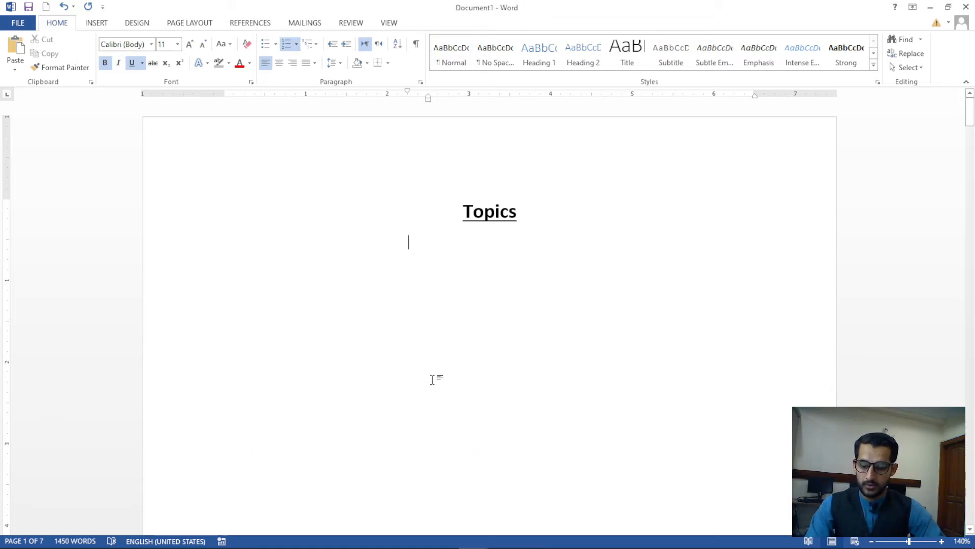
{"action": "key", "text": "ctrl+z"}
Type Word, Excel and Powerpoint on separate lines below the Topics heading
{"action": "type", "text": "kjklj"}
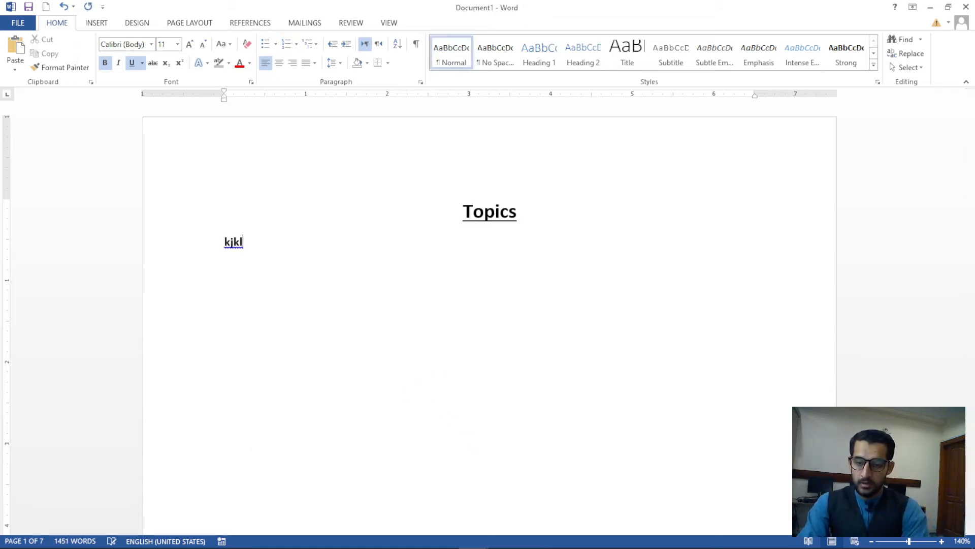
{"action": "key", "text": "BackSpace"}
{"action": "key", "text": "BackSpace"}
{"action": "key", "text": "BackSpace"}
{"action": "key", "text": "BackSpace"}
{"action": "type", "text": "M"}
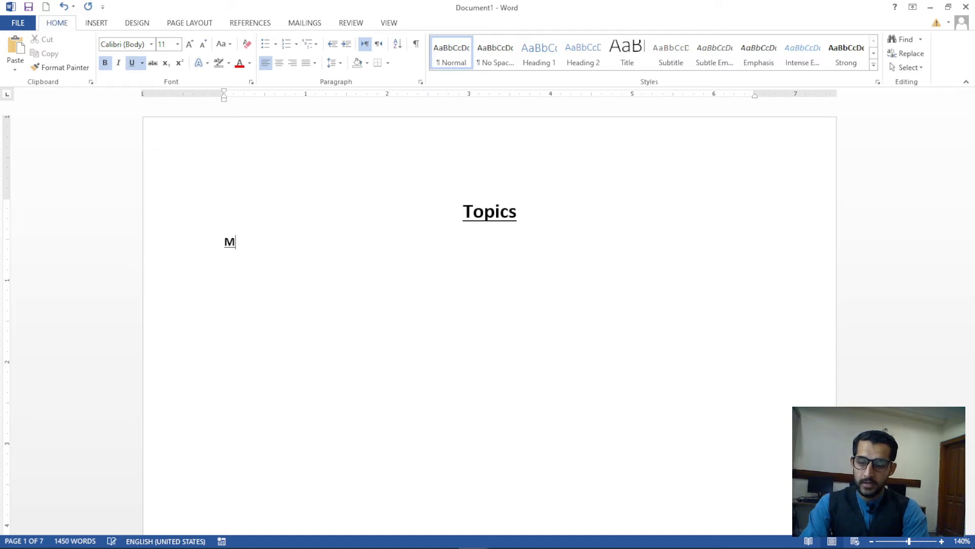
{"action": "key", "text": "BackSpace"}
{"action": "type", "text": "Word"}
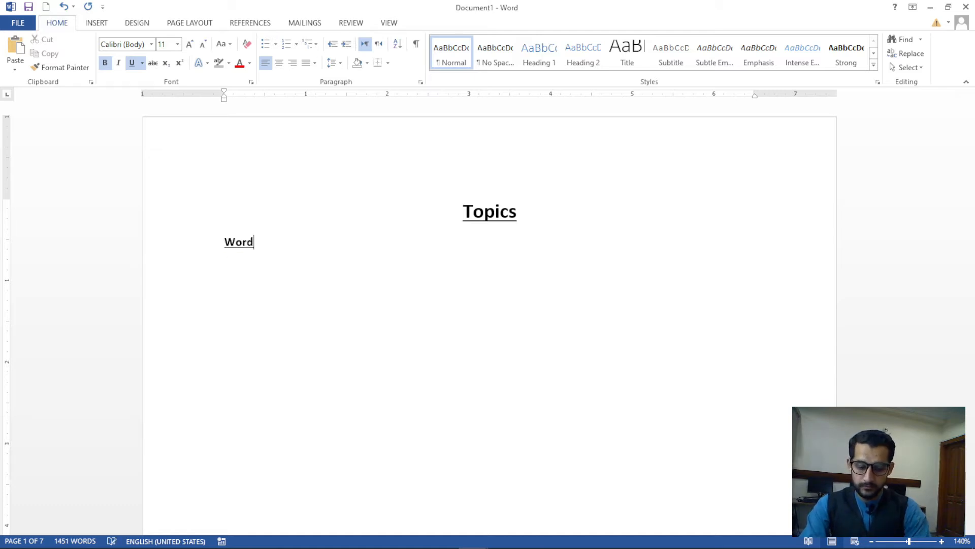
{"action": "key", "text": "Return"}
{"action": "type", "text": "Excel "}
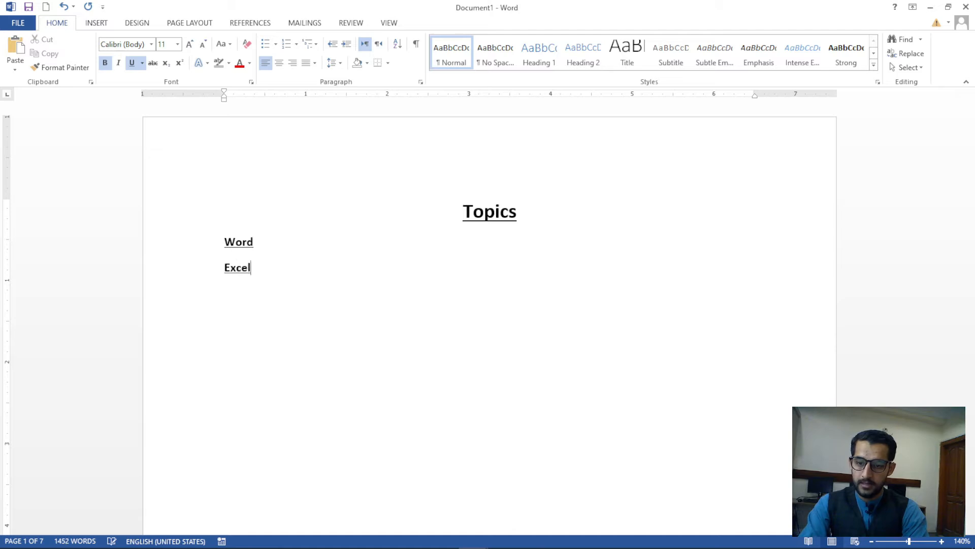
{"action": "type", "text": "poer"}
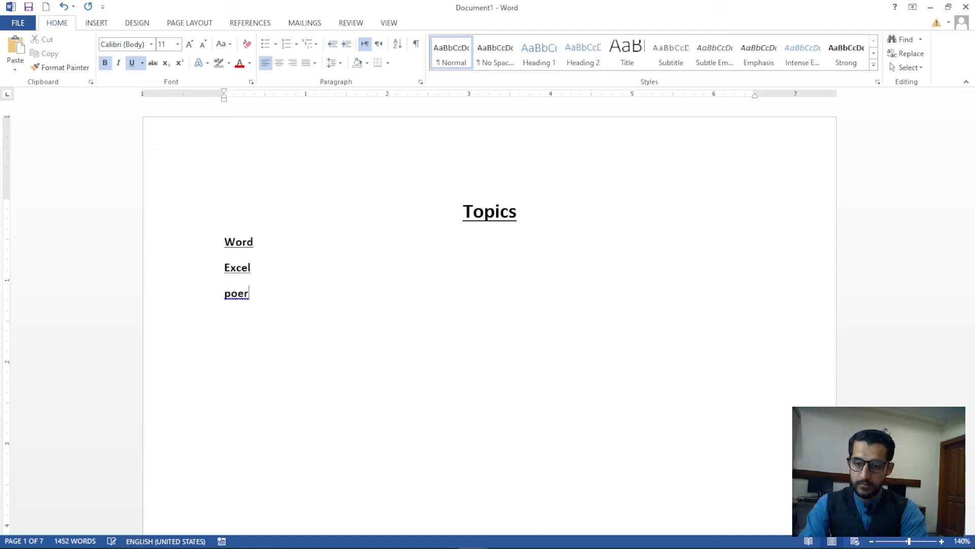
{"action": "key", "text": "BackSpace"}
{"action": "key", "text": "BackSpace"}
{"action": "key", "text": "BackSpace"}
{"action": "type", "text": "Powerpoint"}
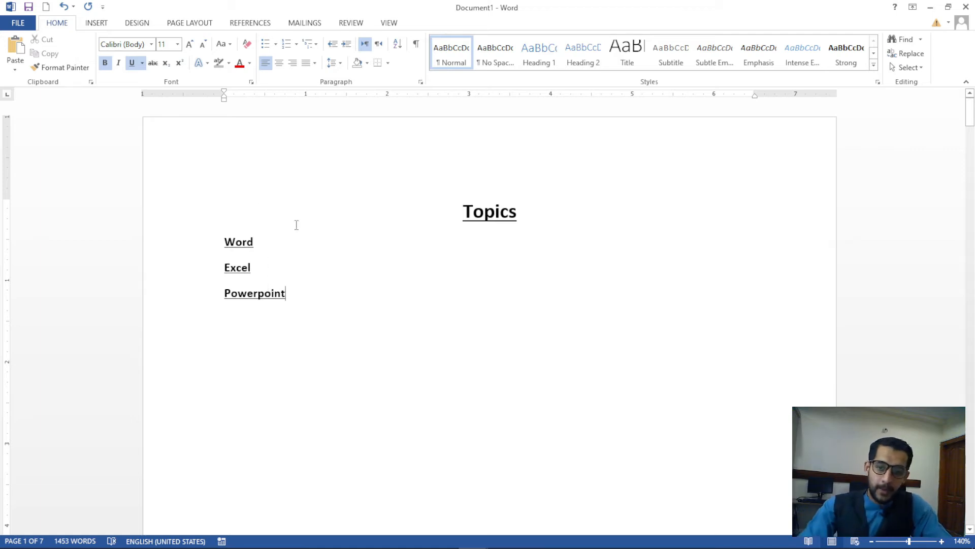
{"action": "left_click_drag", "start_coordinate": [261, 244], "coordinate": [224, 242]}
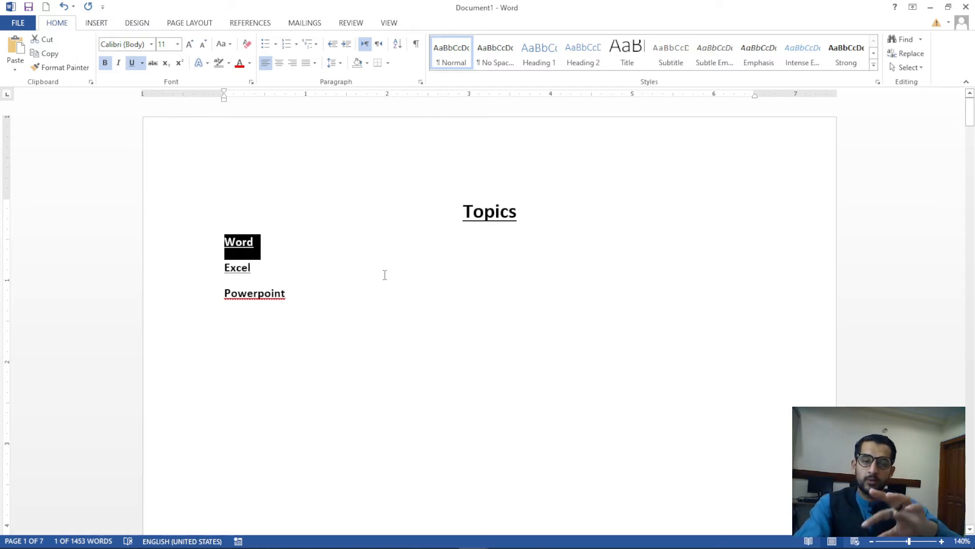
Hyperlink the Word entry to the Microsoft Word heading in this document
{"action": "key", "text": "ctrl+k"}
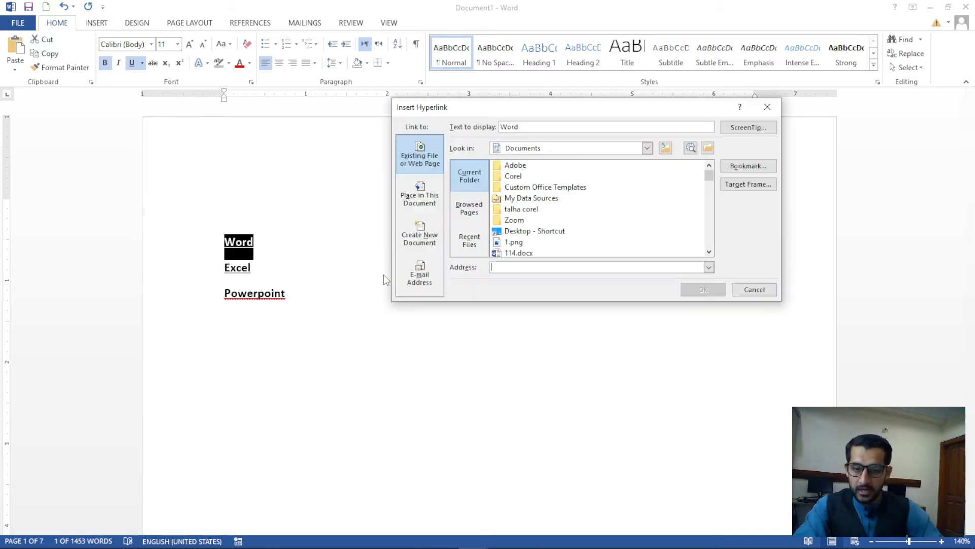
{"action": "left_click", "coordinate": [419, 196]}
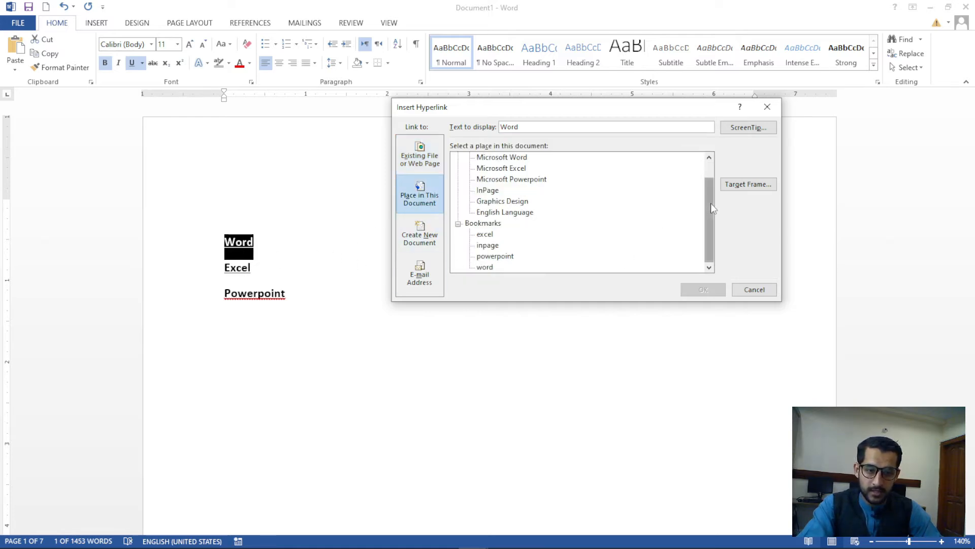
{"action": "scroll", "coordinate": [710, 203], "scroll_direction": "up", "scroll_amount": 2}
{"action": "left_click", "coordinate": [503, 181]}
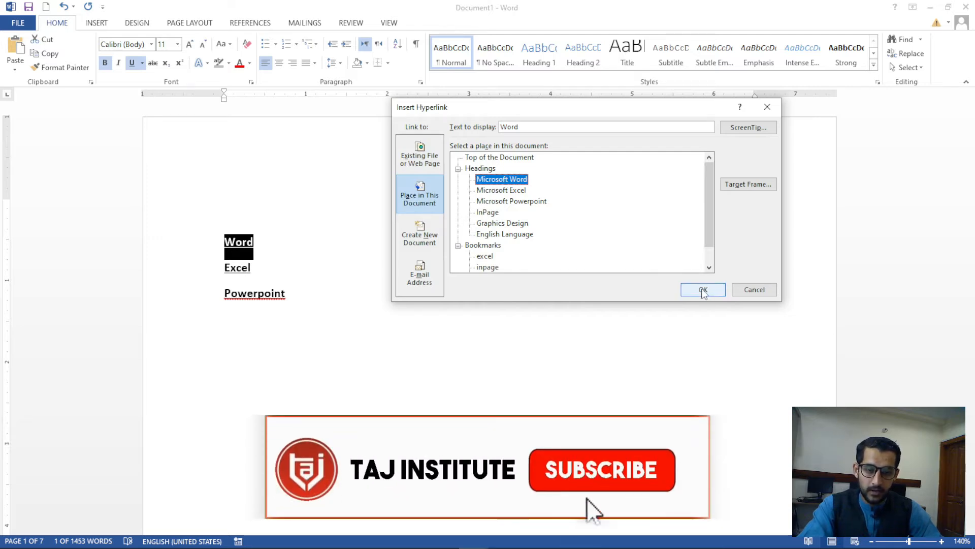
{"action": "left_click", "coordinate": [703, 289]}
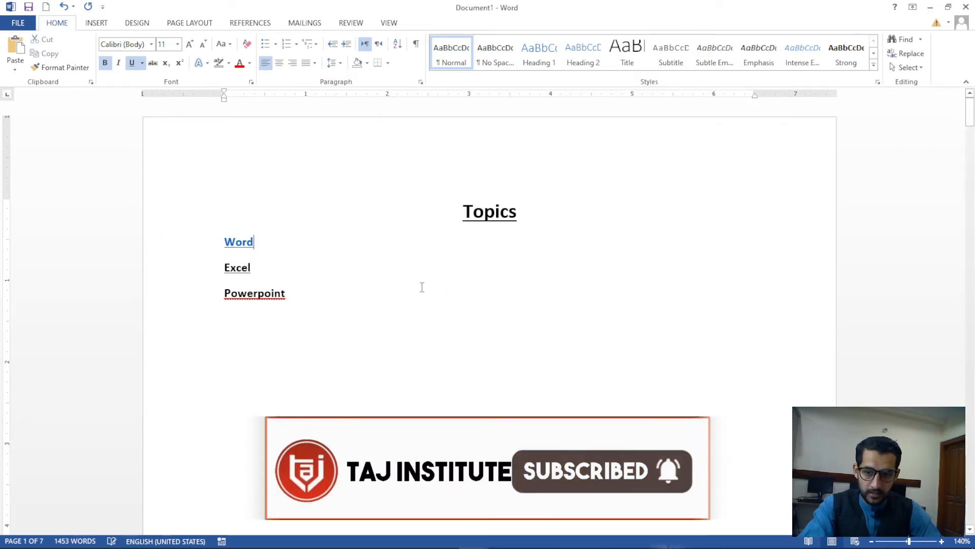
Hyperlink Excel and Powerpoint to the Microsoft Excel and Microsoft Powerpoint headings
{"action": "left_click_drag", "start_coordinate": [258, 268], "coordinate": [217, 271]}
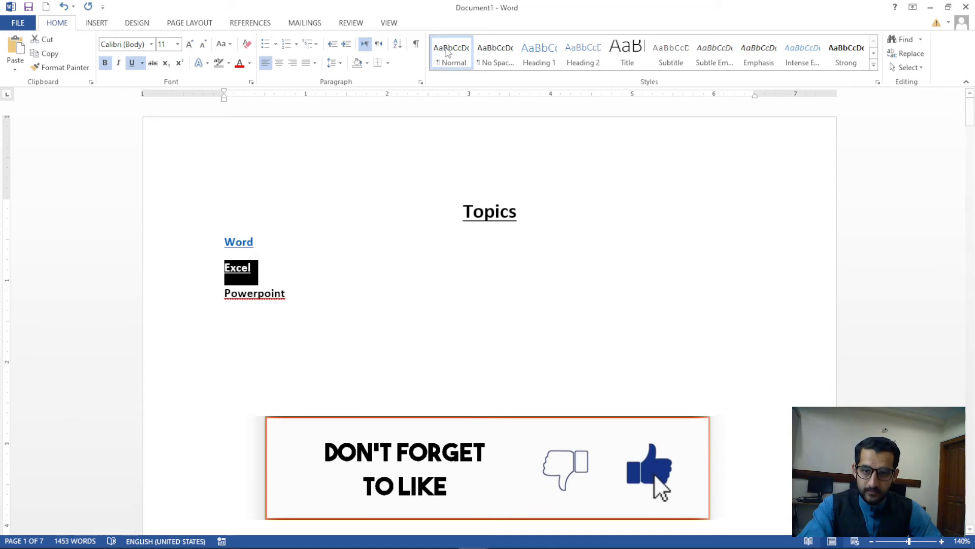
{"action": "key", "text": "ctrl+k"}
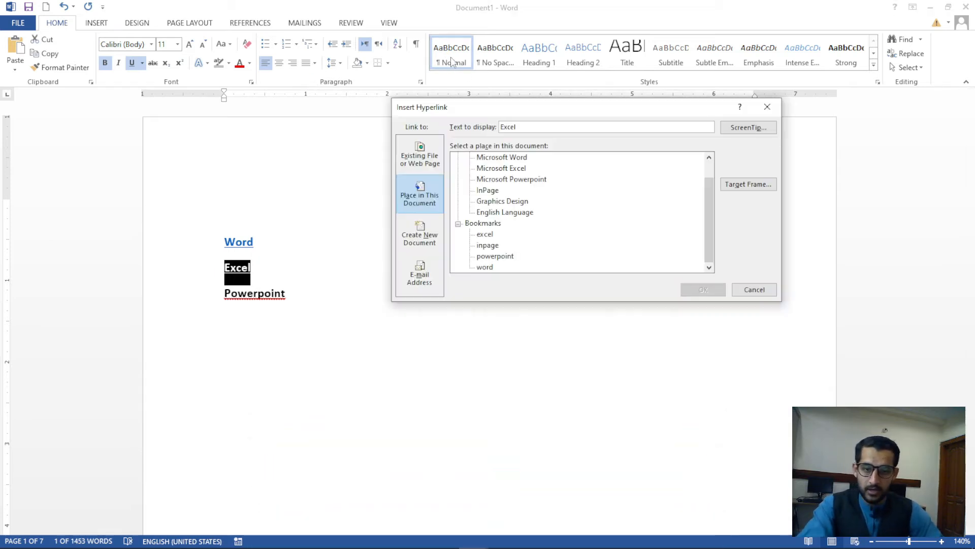
{"action": "left_click", "coordinate": [498, 170]}
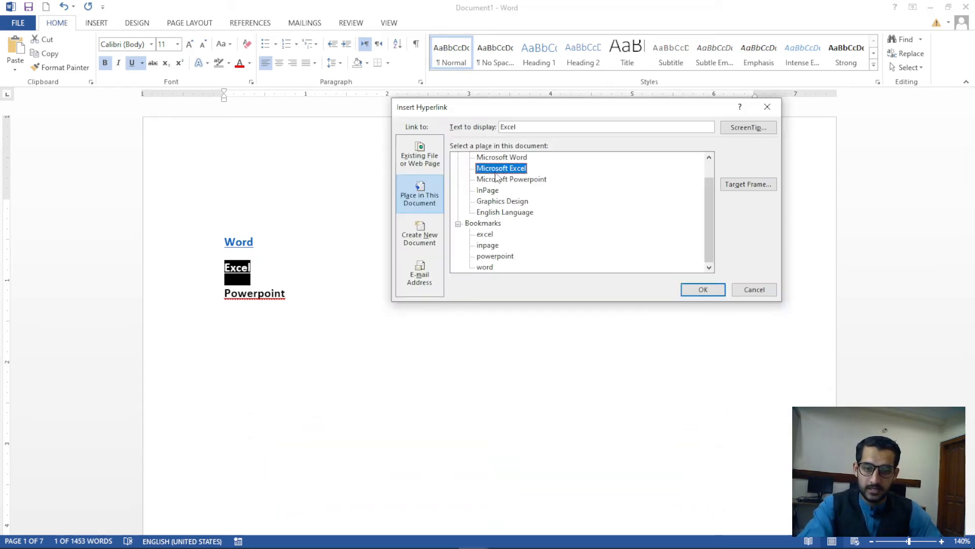
{"action": "left_click", "coordinate": [701, 291]}
{"action": "left_click_drag", "start_coordinate": [302, 299], "coordinate": [224, 297]}
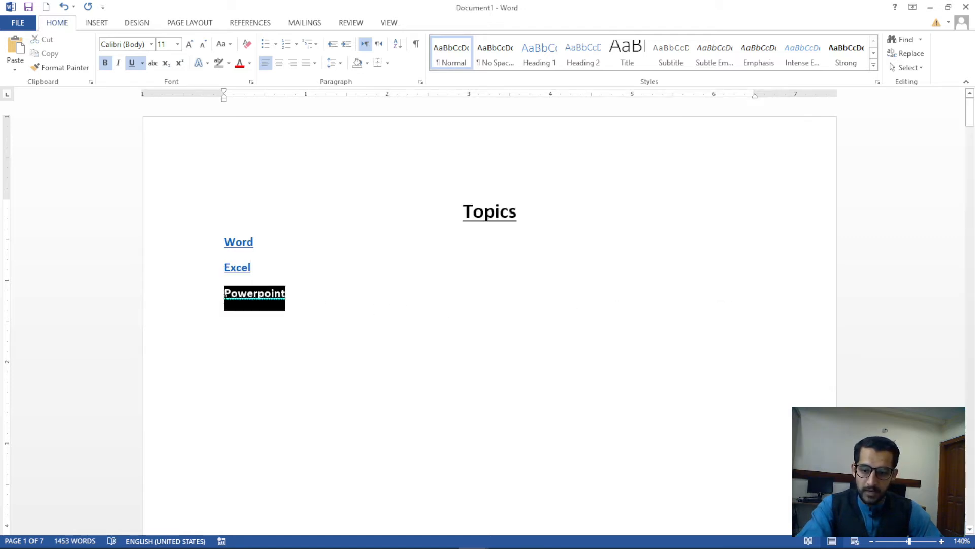
{"action": "key", "text": "ctrl+k"}
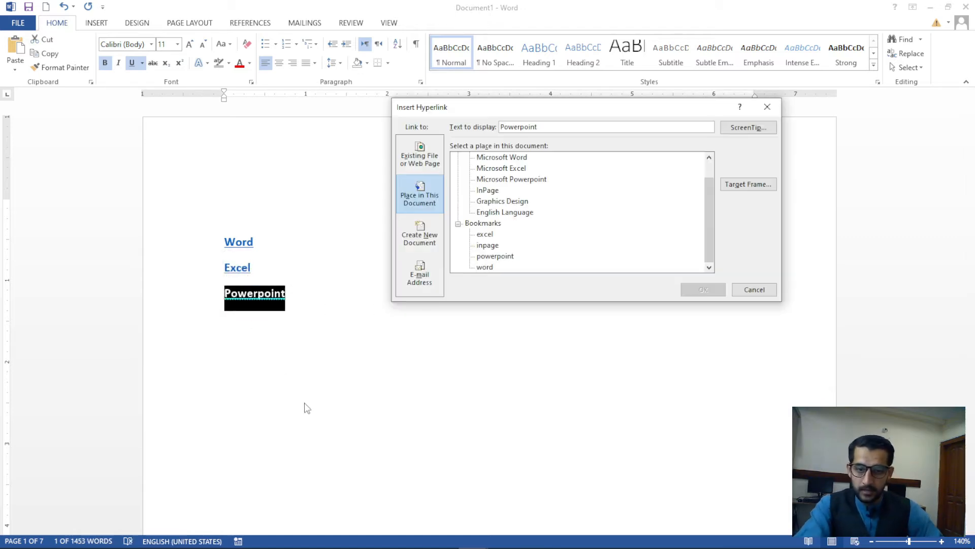
{"action": "left_click", "coordinate": [520, 181]}
{"action": "left_click", "coordinate": [703, 289]}
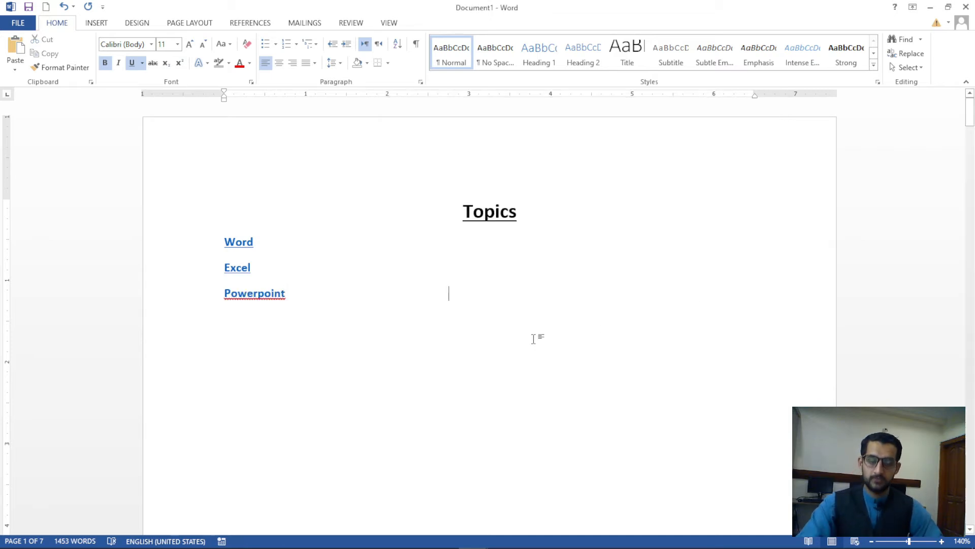
Follow the My Recent Document link, cancel the Security Notice, and return to Topics
{"action": "scroll", "coordinate": [321, 321], "scroll_direction": "down", "scroll_amount": 8}
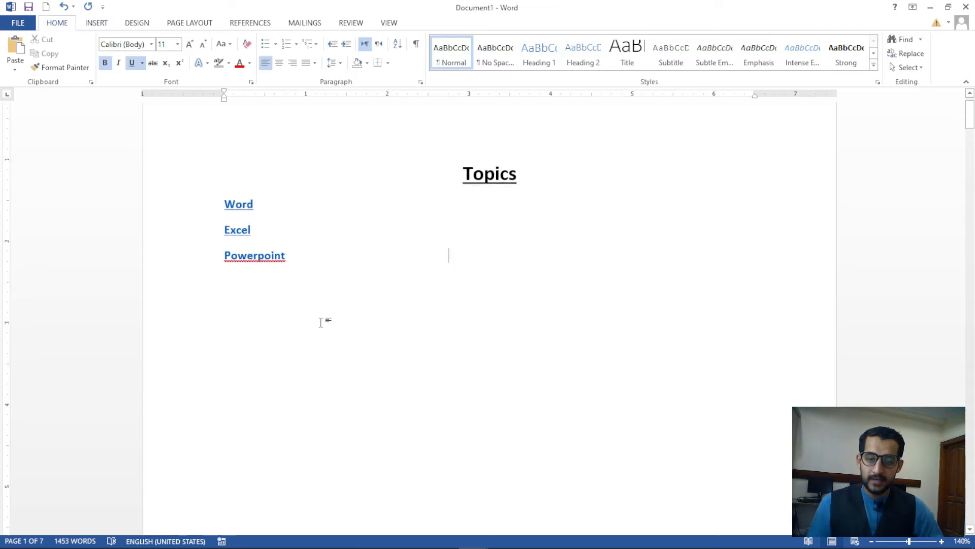
{"action": "scroll", "coordinate": [321, 321], "scroll_direction": "down", "scroll_amount": 5}
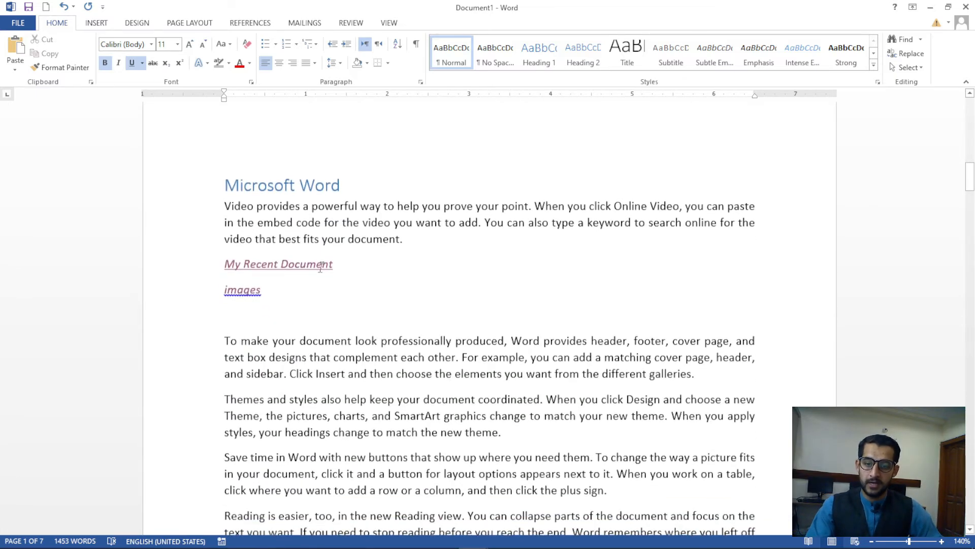
{"action": "left_click", "coordinate": [324, 268], "text": "ctrl"}
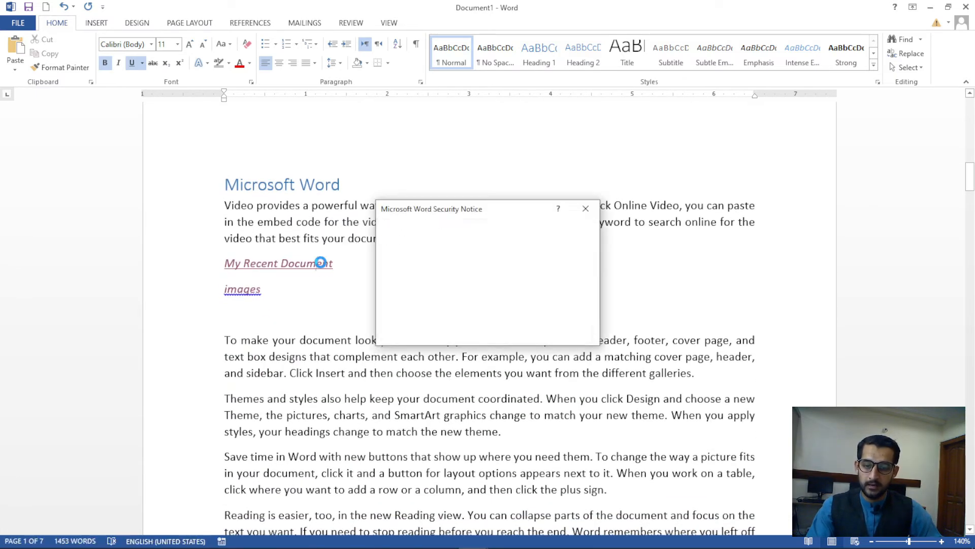
{"action": "left_click", "coordinate": [595, 207]}
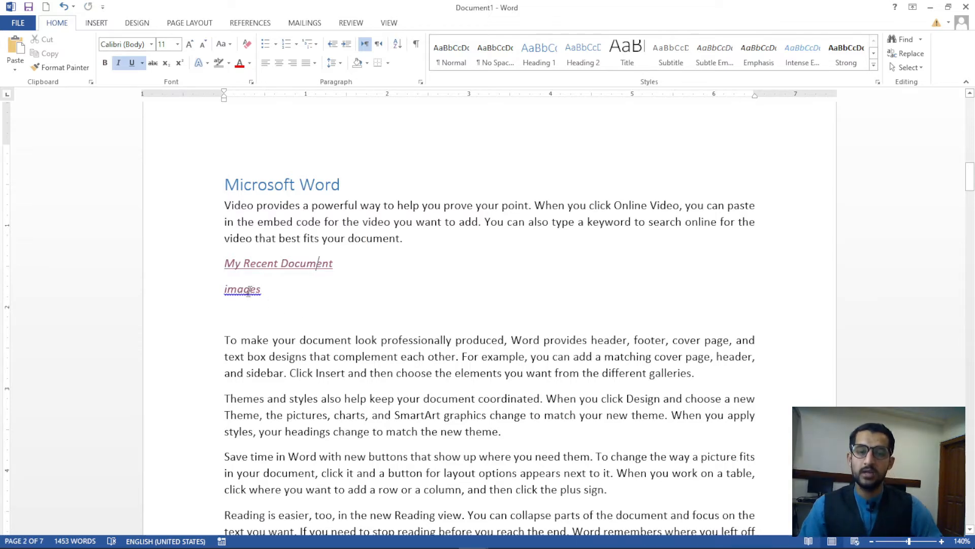
{"action": "scroll", "coordinate": [657, 322], "scroll_direction": "up", "scroll_amount": 15}
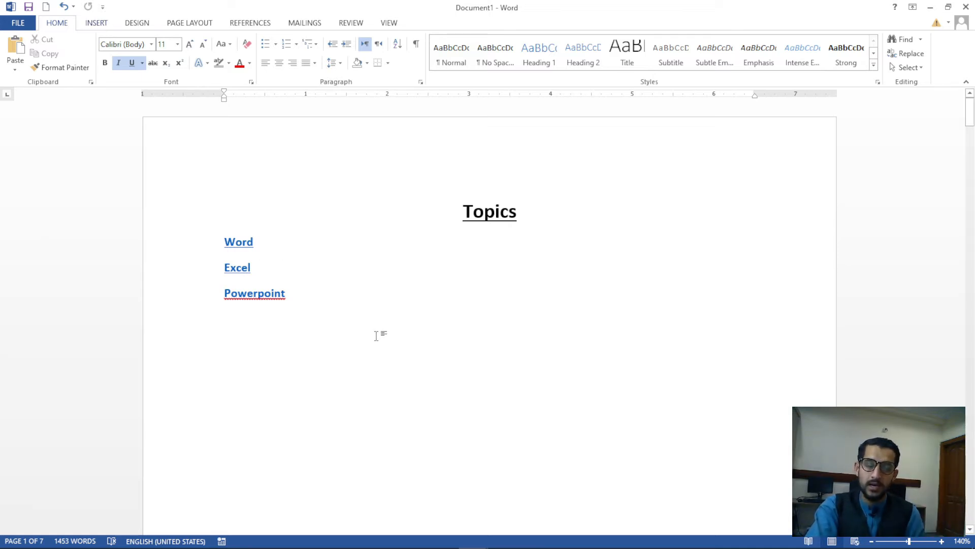
Follow the Word, Excel and Powerpoint links in turn, jumping back to the document start after each
{"action": "left_click", "coordinate": [250, 242], "text": "ctrl"}
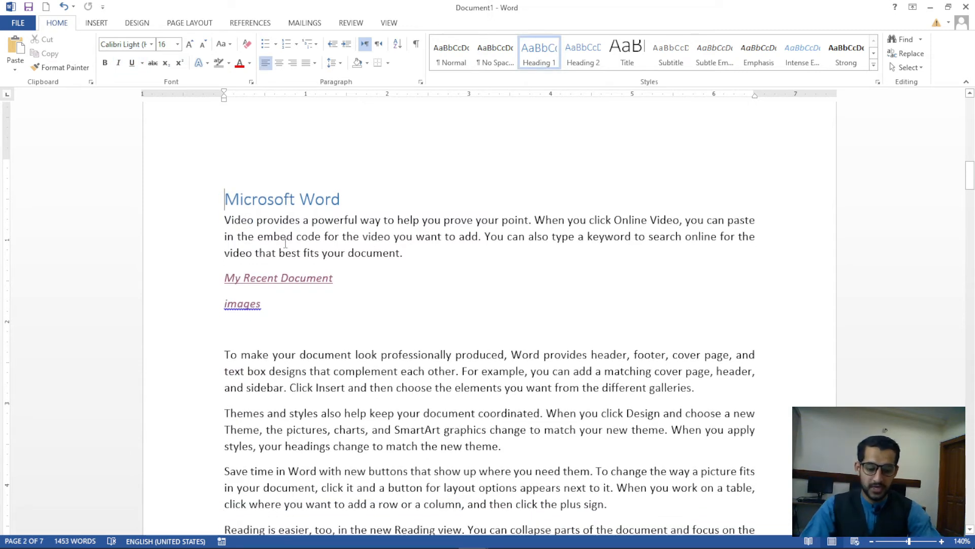
{"action": "key", "text": "ctrl+Home"}
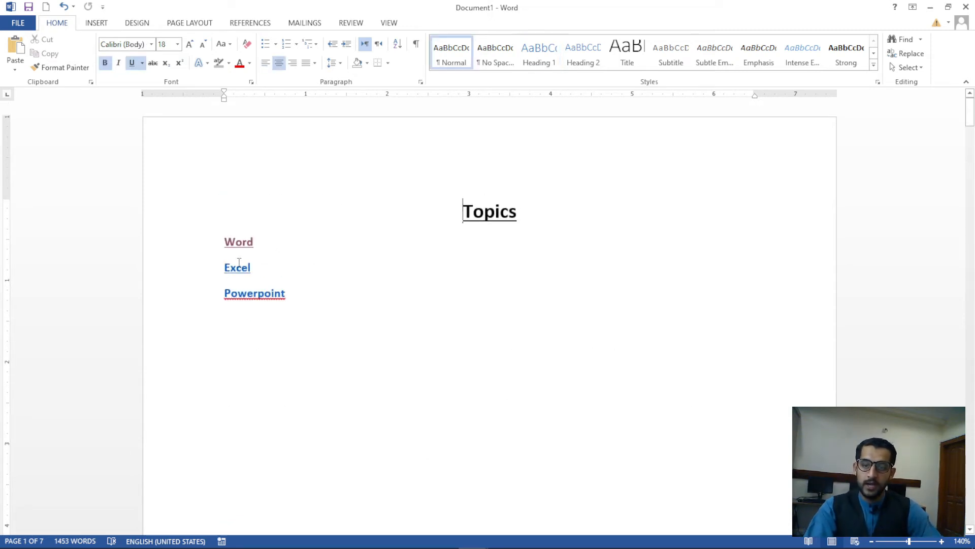
{"action": "left_click", "coordinate": [237, 272], "text": "ctrl"}
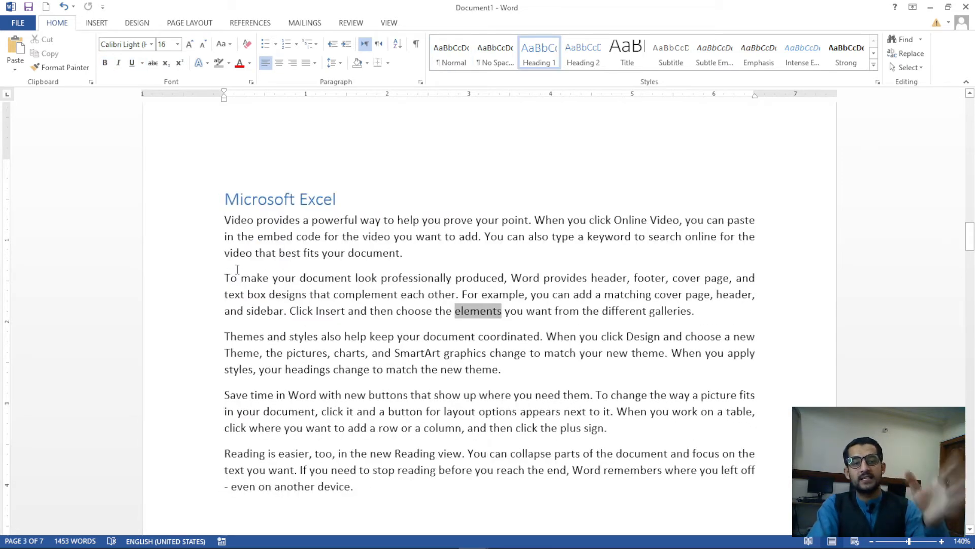
{"action": "key", "text": "ctrl+Home"}
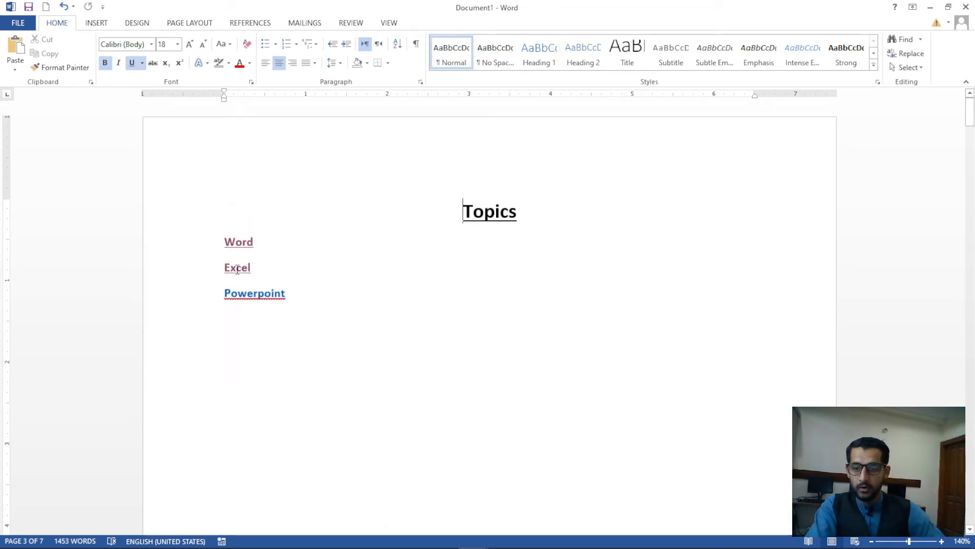
{"action": "left_click", "coordinate": [264, 294], "text": "ctrl"}
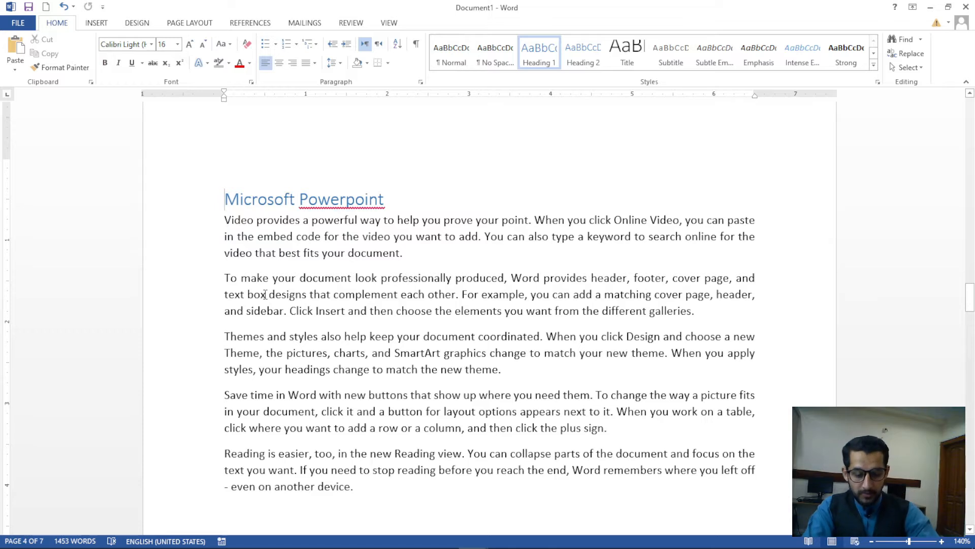
{"action": "key", "text": "ctrl+Home"}
{"action": "left_click", "coordinate": [296, 345]}
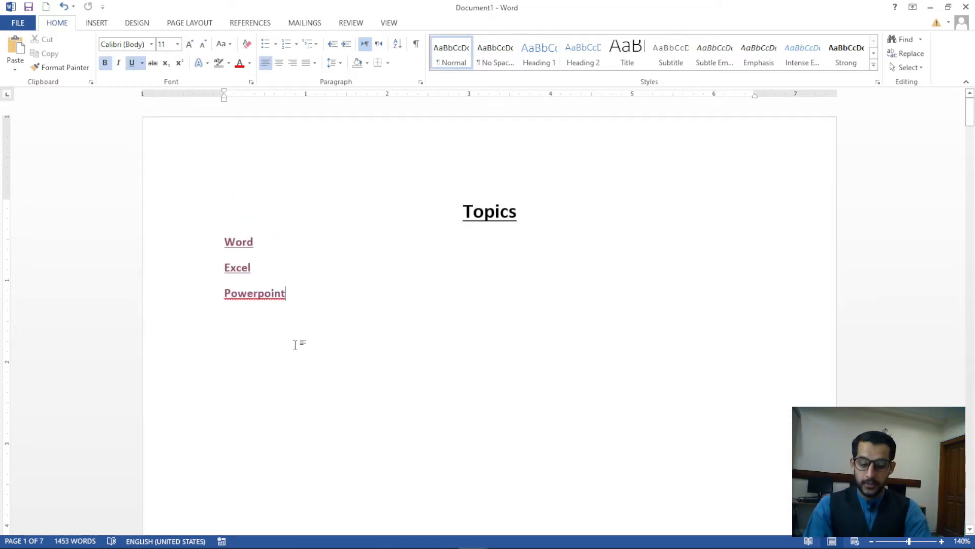
{"action": "key", "text": "ctrl+k"}
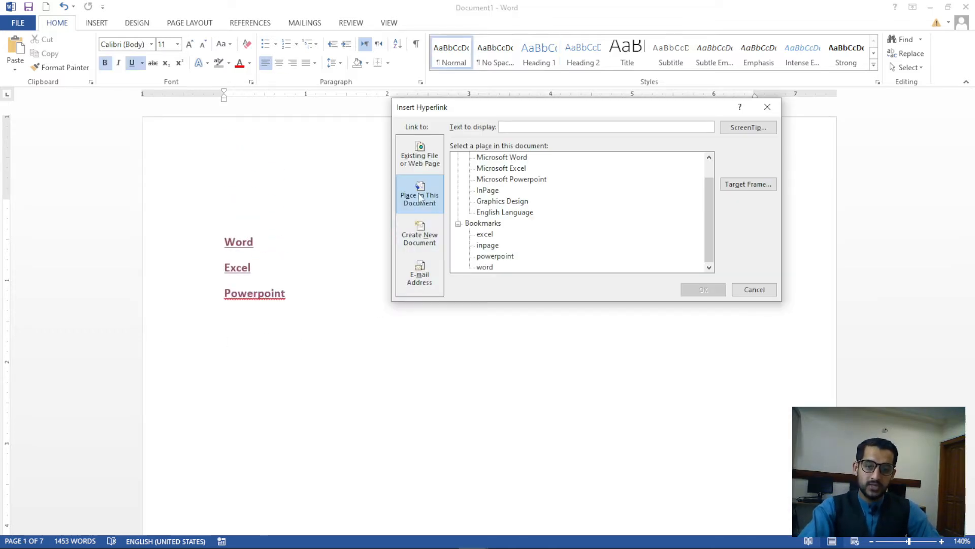
Cancel the Insert Hyperlink dialog twice without adding a link
{"action": "left_click_drag", "start_coordinate": [709, 210], "coordinate": [553, 176]}
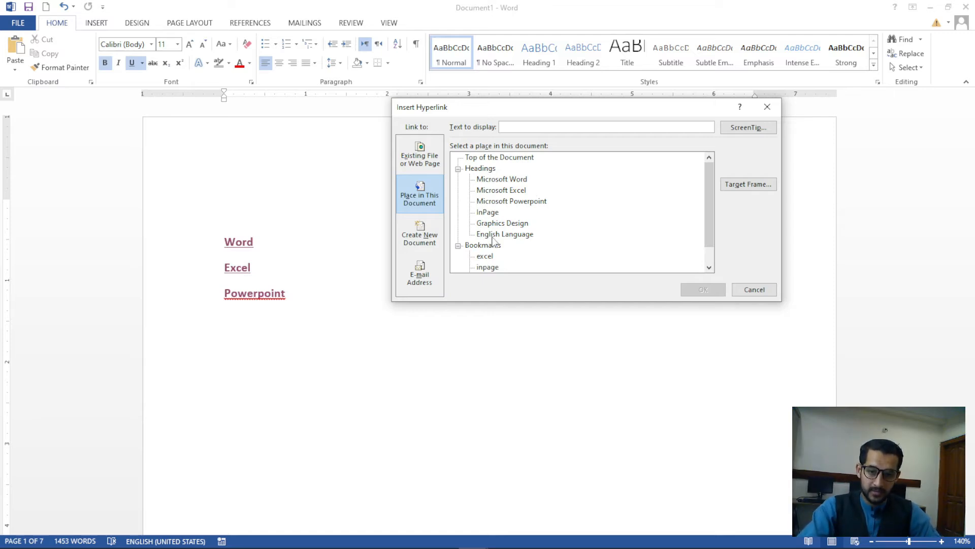
{"action": "left_click", "coordinate": [754, 290]}
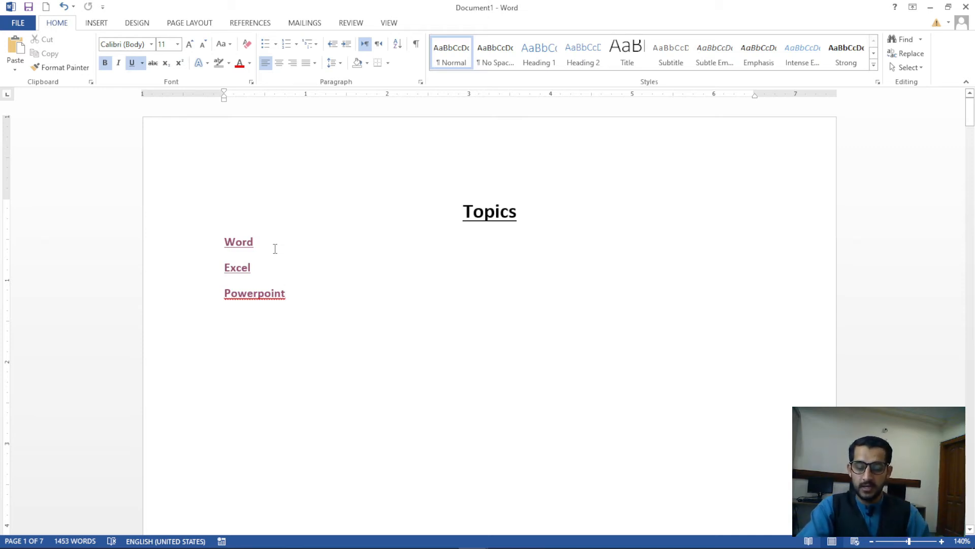
{"action": "key", "text": "ctrl+k"}
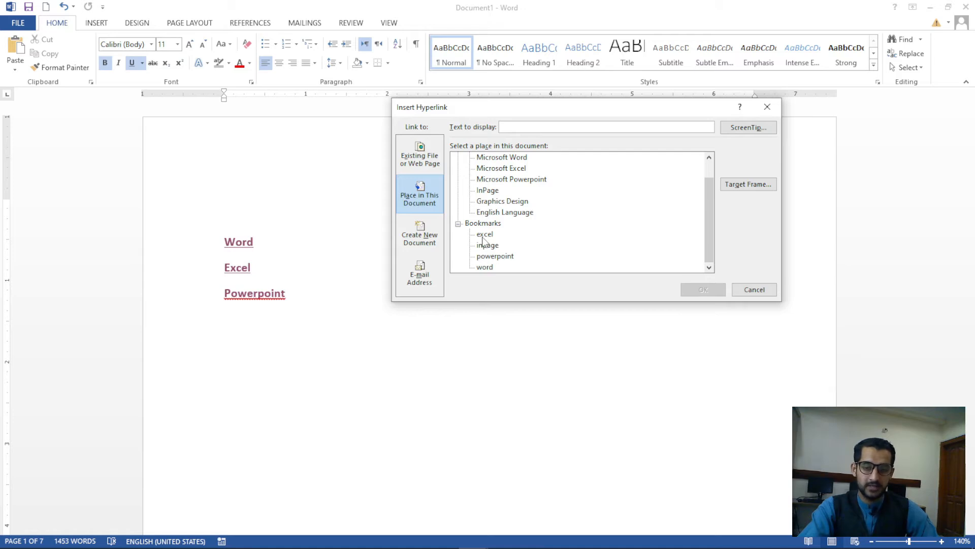
{"action": "left_click", "coordinate": [754, 290]}
Insert a page break after the Powerpoint entry of the Topics list
{"action": "key", "text": "ctrl+Return"}
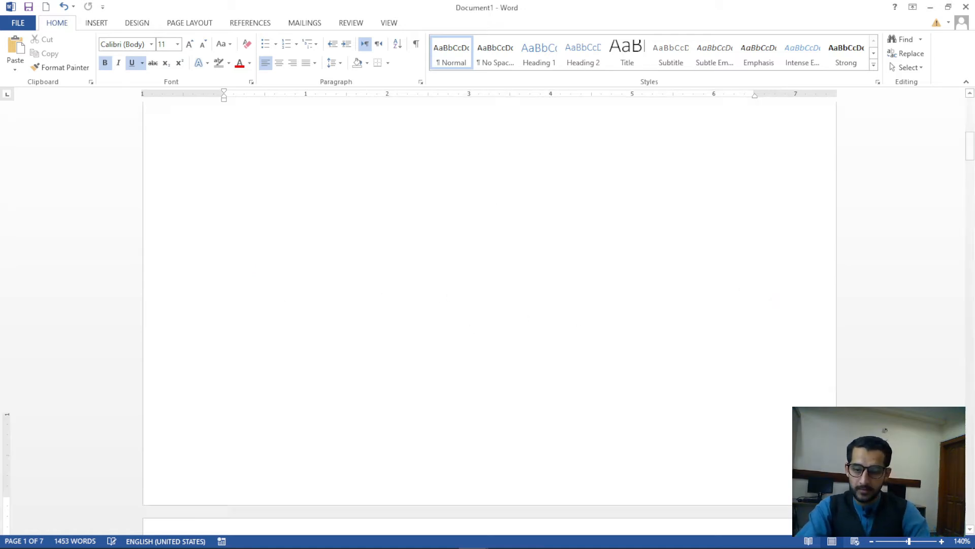
{"action": "key", "text": "ctrl+z"}
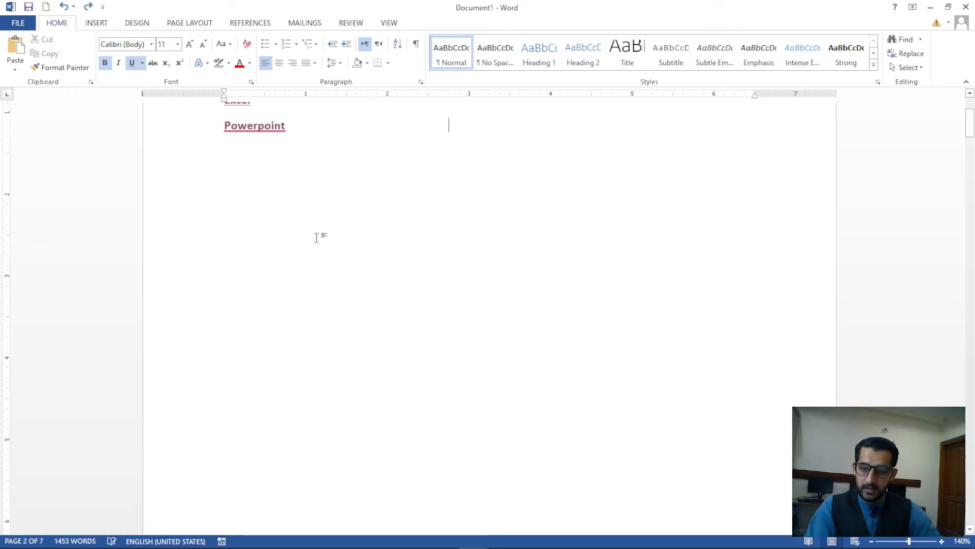
{"action": "scroll", "coordinate": [317, 254], "scroll_direction": "up", "scroll_amount": 3}
{"action": "key", "text": "ctrl+Return"}
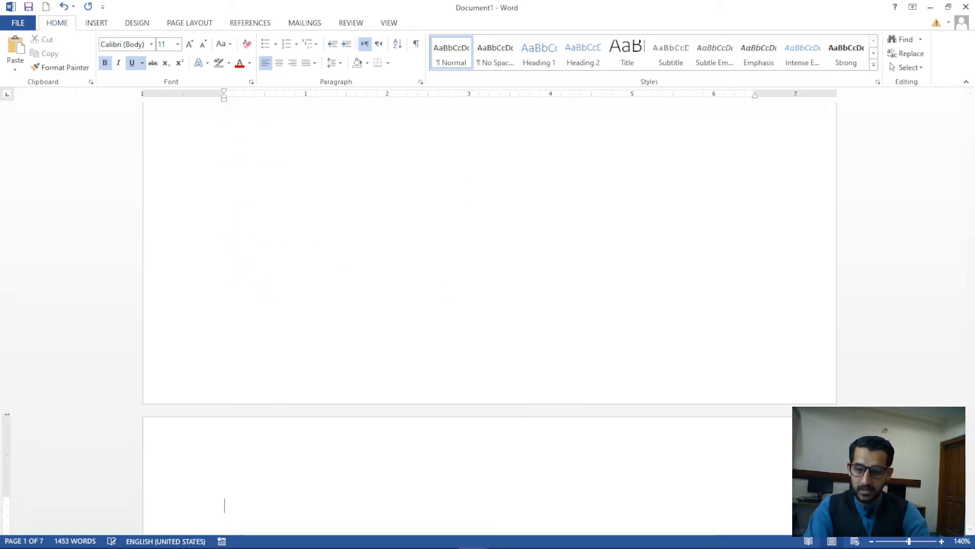
{"action": "scroll", "coordinate": [319, 273], "scroll_direction": "up", "scroll_amount": 6}
{"action": "scroll", "coordinate": [318, 273], "scroll_direction": "up", "scroll_amount": 2}
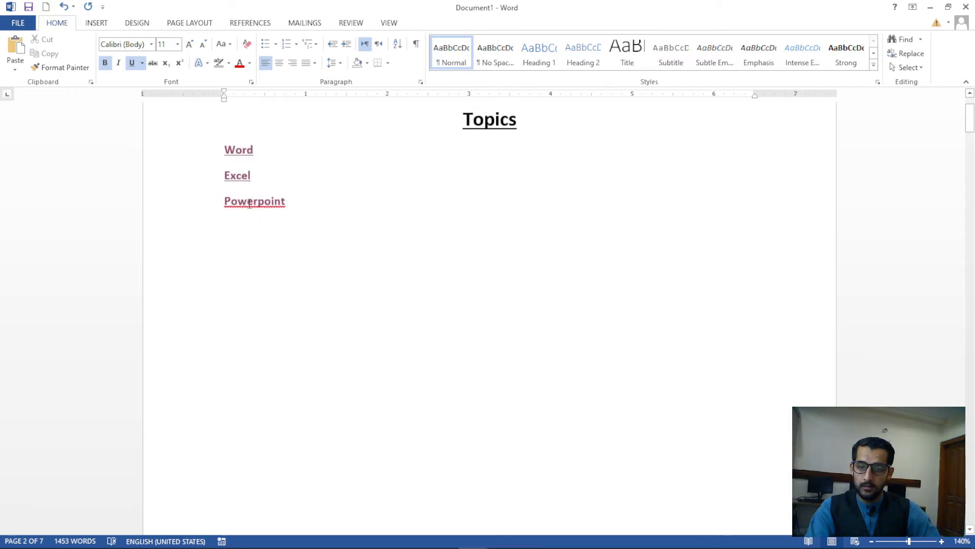
Add a 'New Document' line below Powerpoint and select it
{"action": "left_click", "coordinate": [301, 217]}
{"action": "key", "text": "Return"}
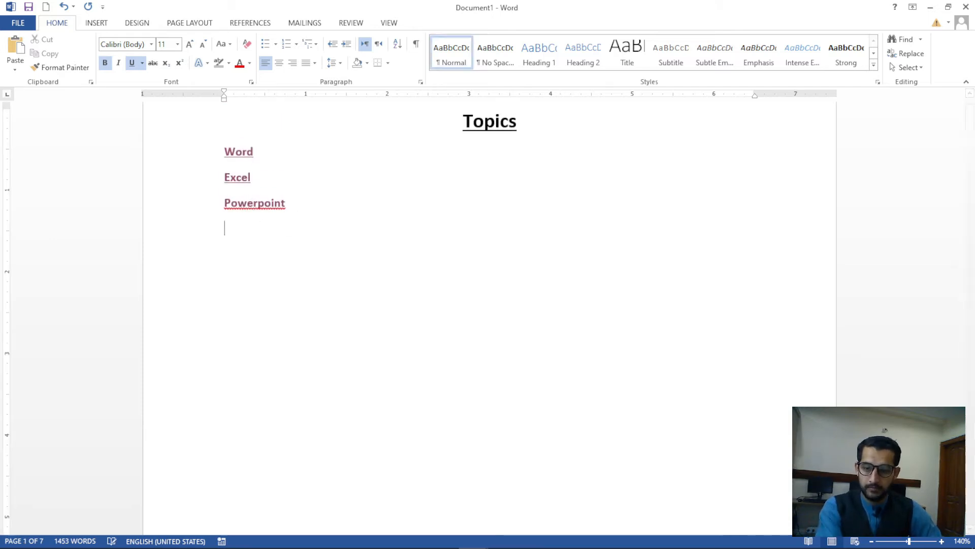
{"action": "type", "text": "New"}
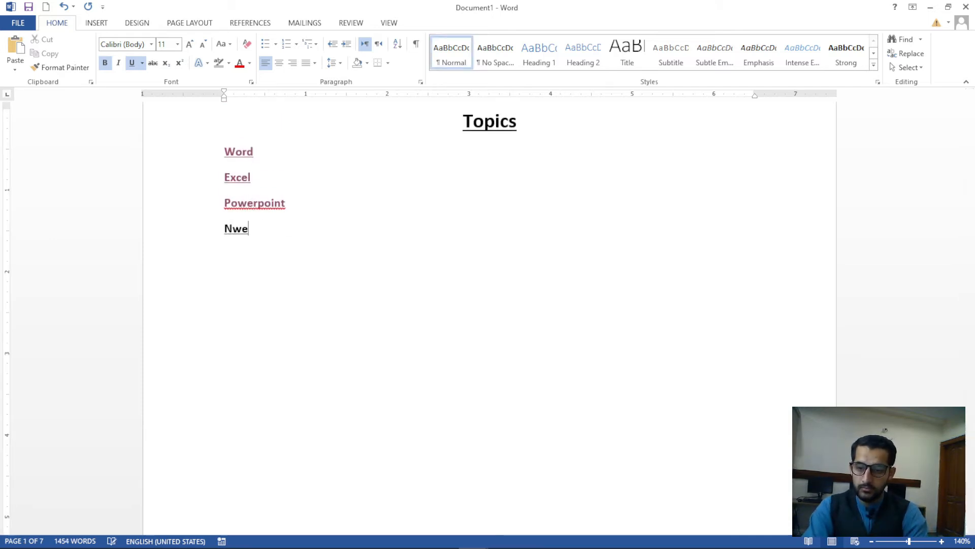
{"action": "key", "text": "BackSpace"}
{"action": "key", "text": "BackSpace"}
{"action": "type", "text": "ew Doc"}
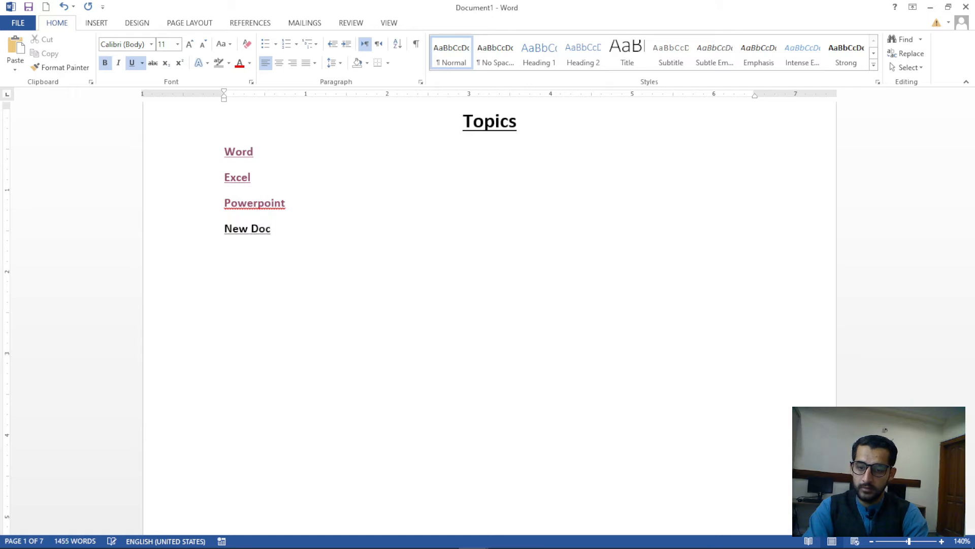
{"action": "type", "text": "ument"}
{"action": "key", "text": "shift+Home"}
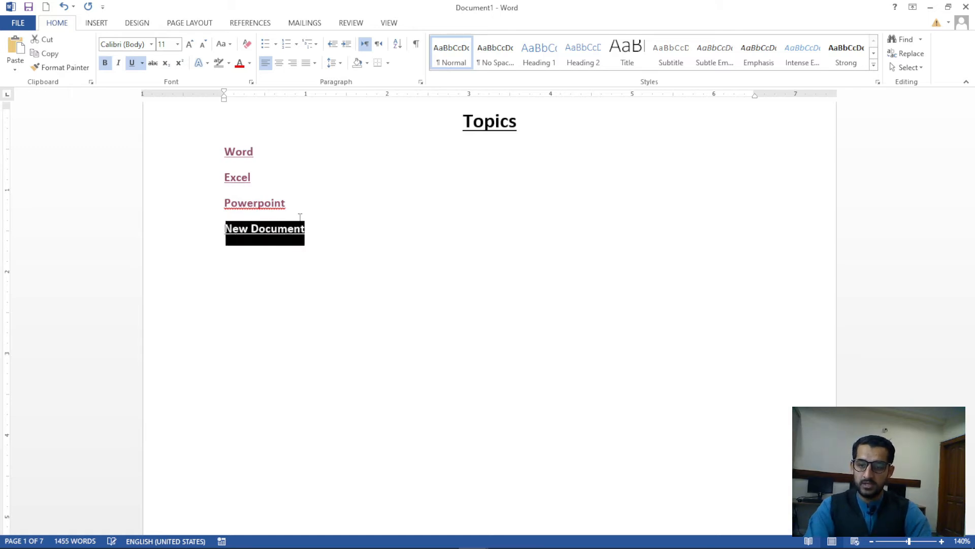
Set the hyperlink to create a new document named 'Lessons'
{"action": "key", "text": "ctrl+k"}
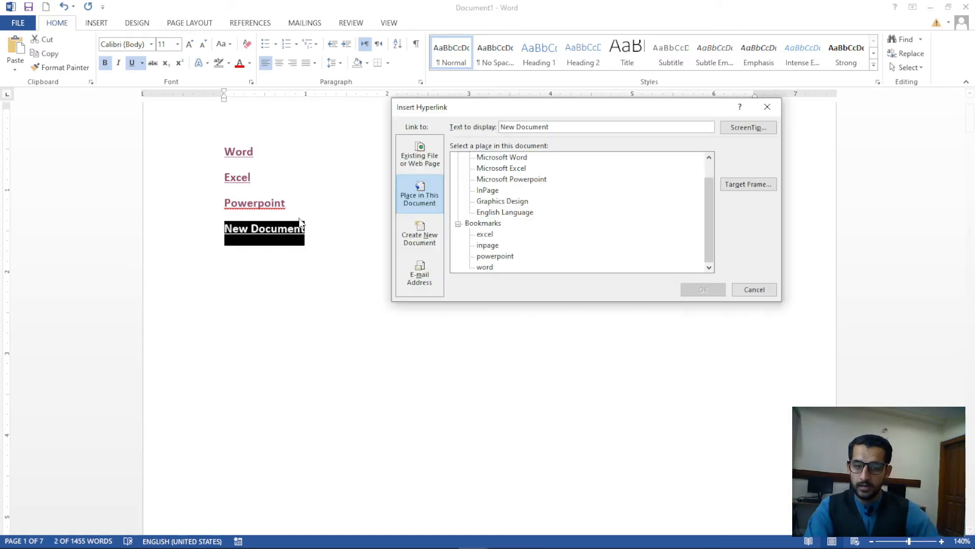
{"action": "left_click", "coordinate": [409, 241]}
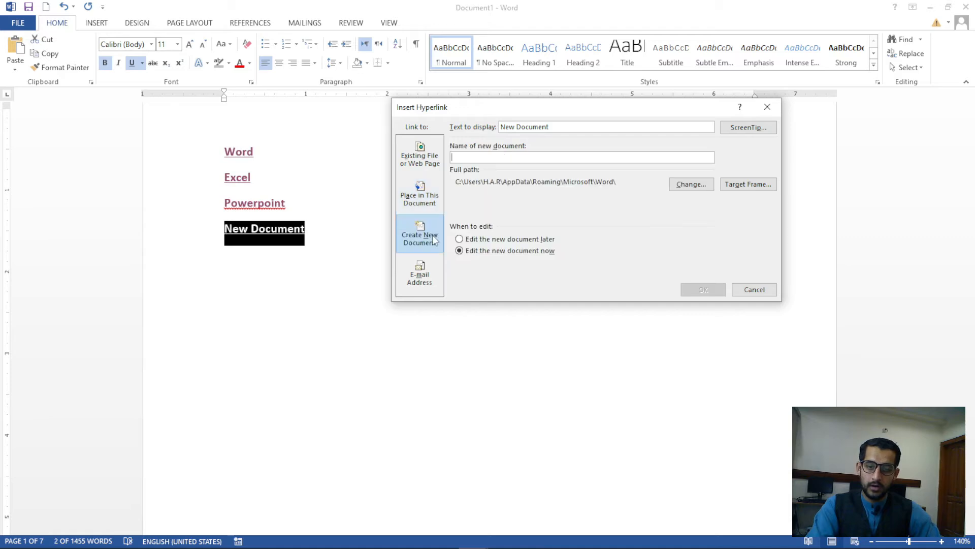
{"action": "left_click", "coordinate": [476, 158]}
{"action": "type", "text": "Lecss"}
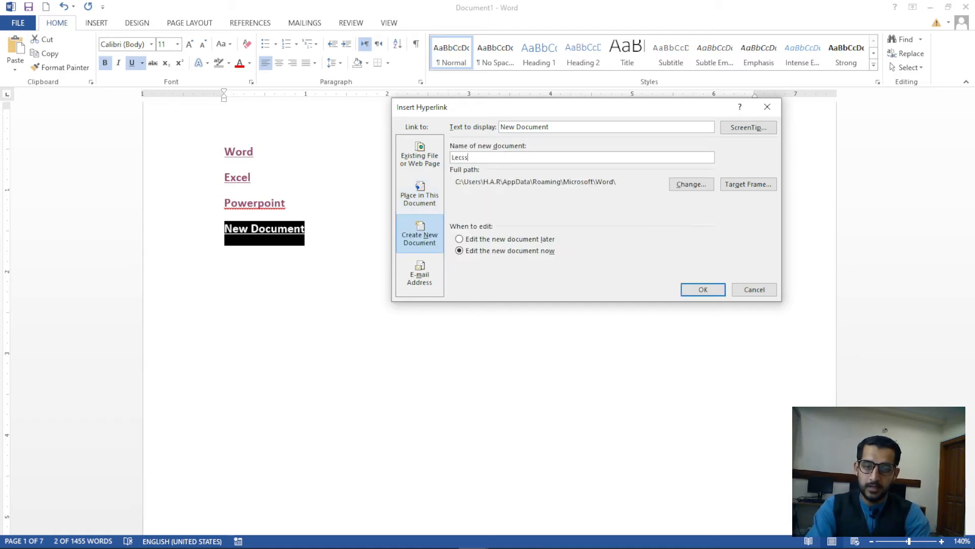
{"action": "key", "text": "BackSpace"}
{"action": "key", "text": "BackSpace"}
{"action": "key", "text": "BackSpace"}
{"action": "key", "text": "BackSpace"}
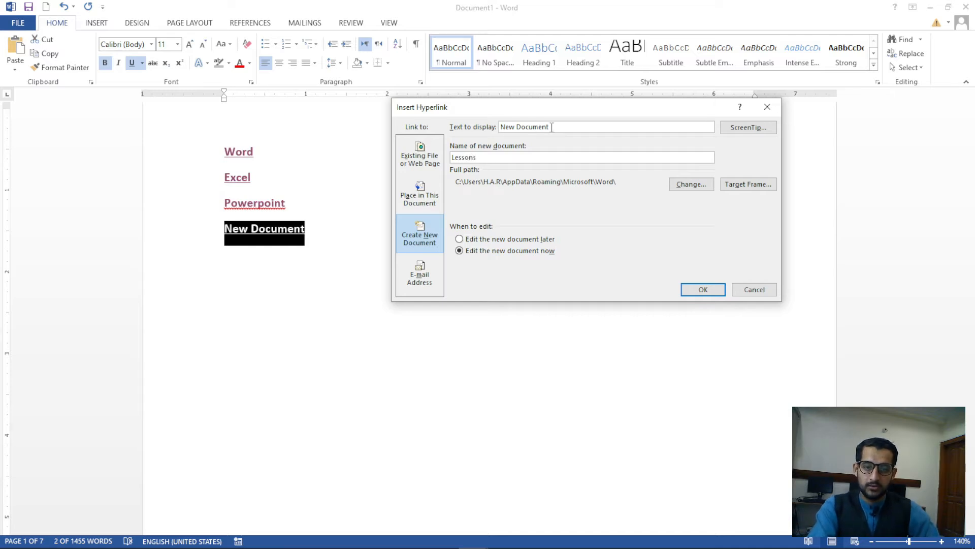
{"action": "left_click_drag", "start_coordinate": [552, 127], "coordinate": [499, 127]}
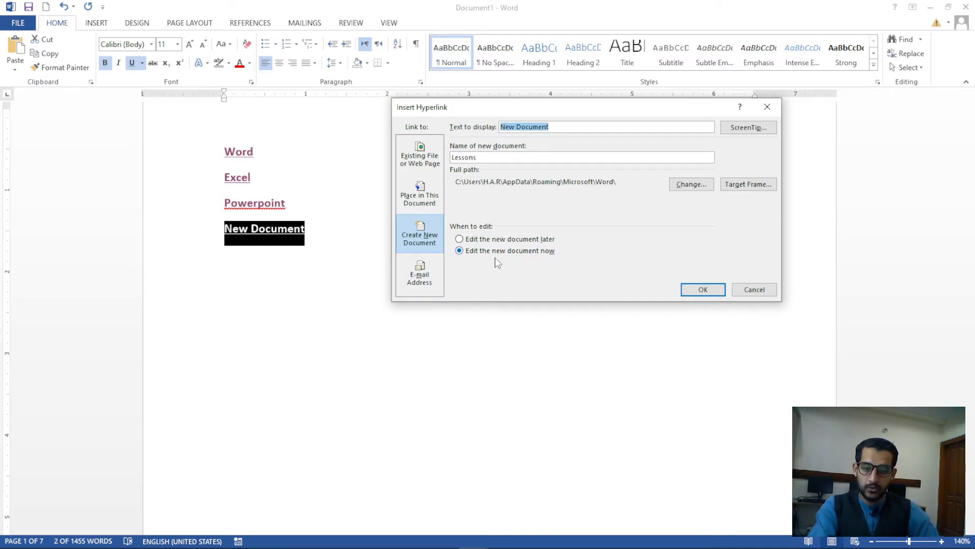
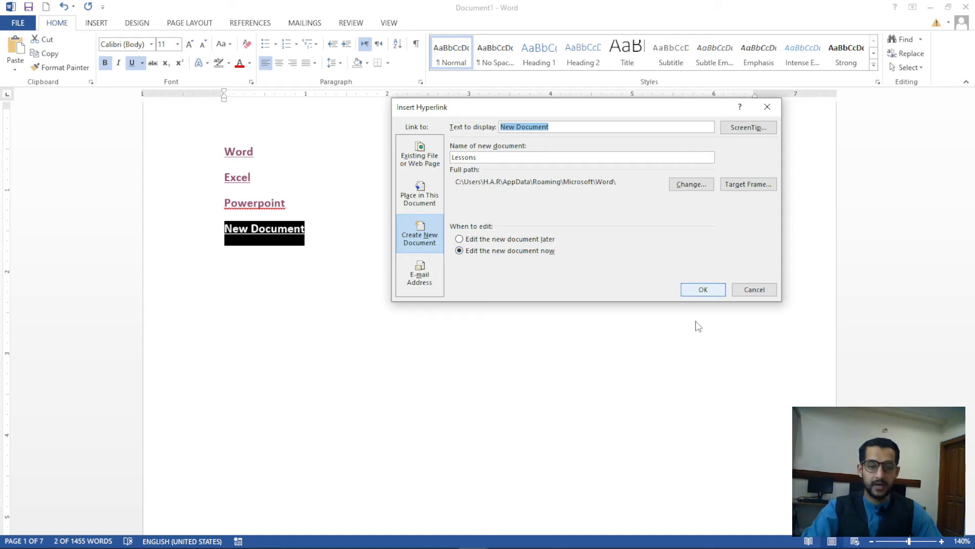
Link 'New Document' to a new blank Lessons document, open it through the link, then close Lessons.docx
{"action": "left_click", "coordinate": [473, 240]}
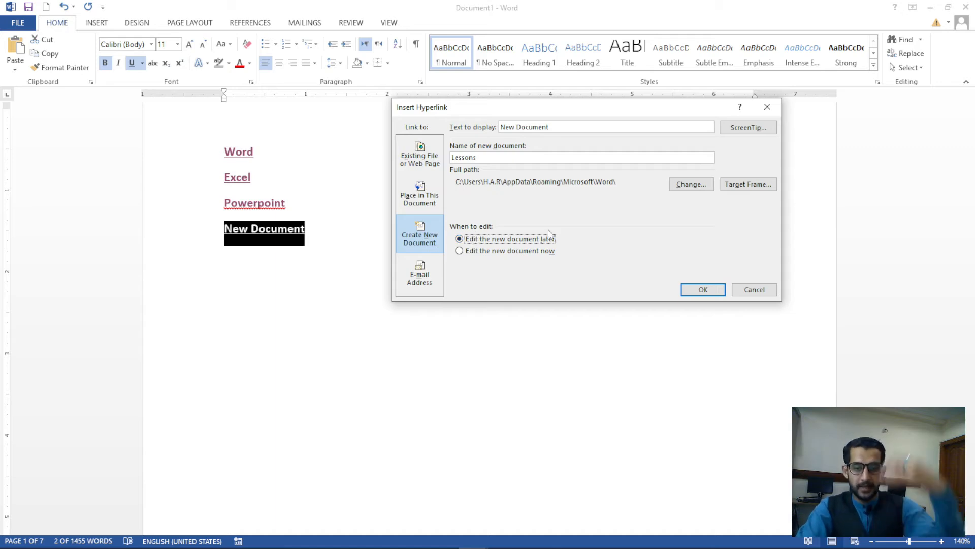
{"action": "left_click", "coordinate": [704, 288]}
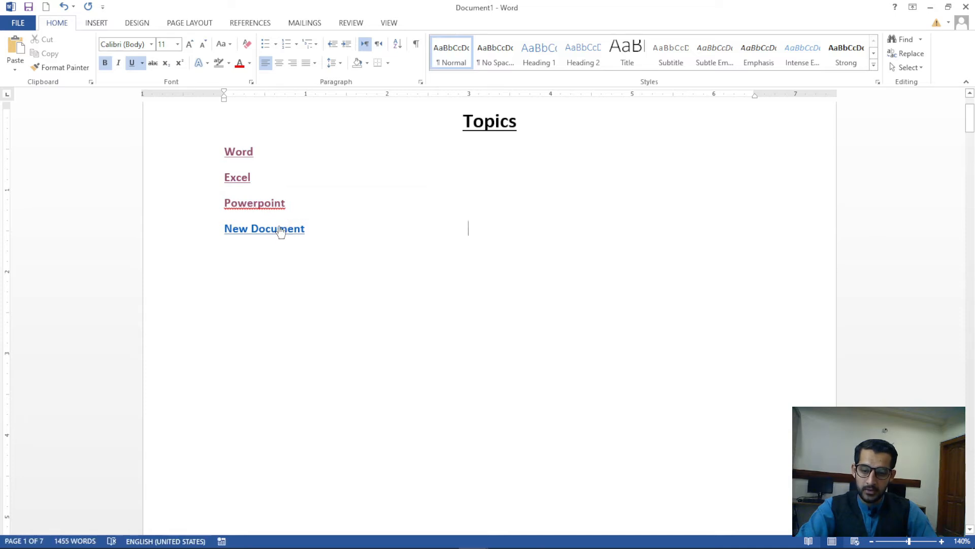
{"action": "left_click", "coordinate": [281, 231], "text": "ctrl"}
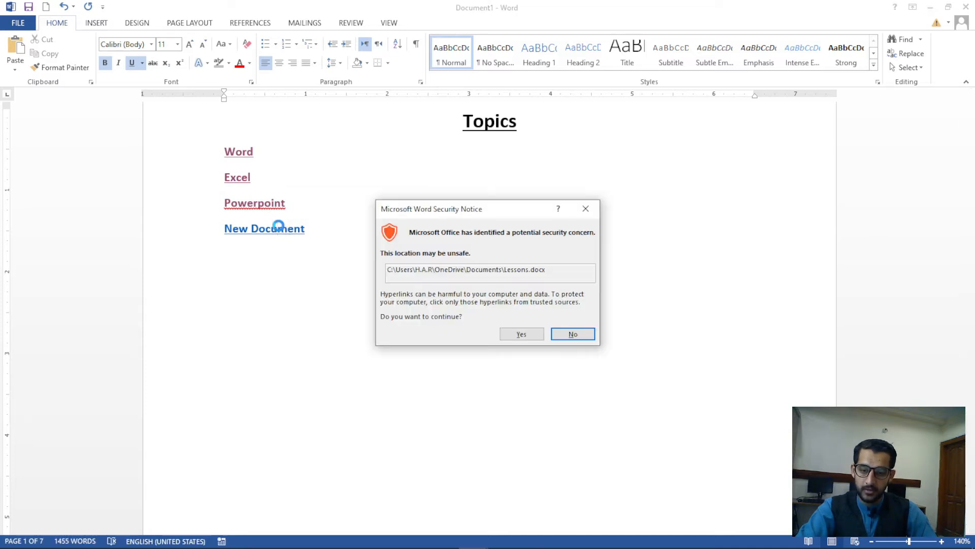
{"action": "left_click", "coordinate": [533, 338]}
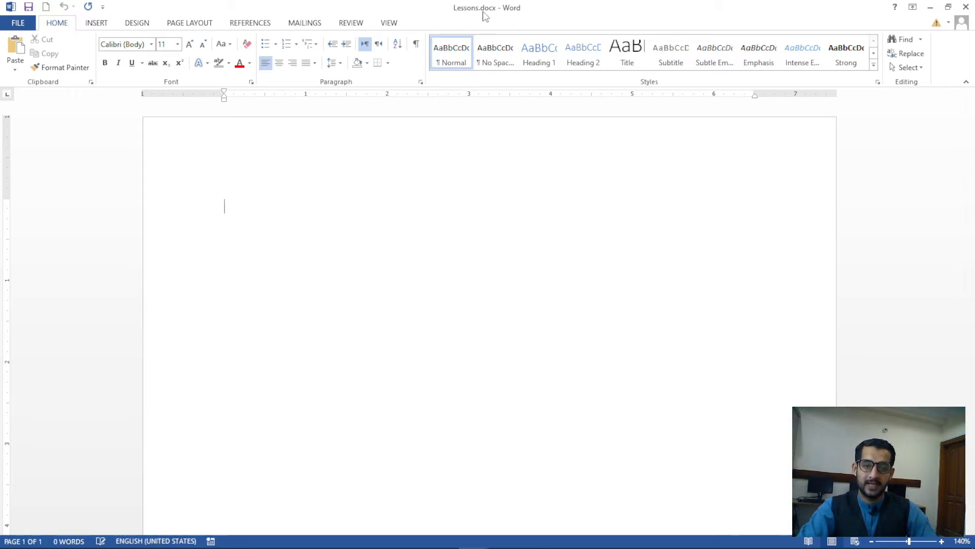
{"action": "left_click", "coordinate": [965, 7]}
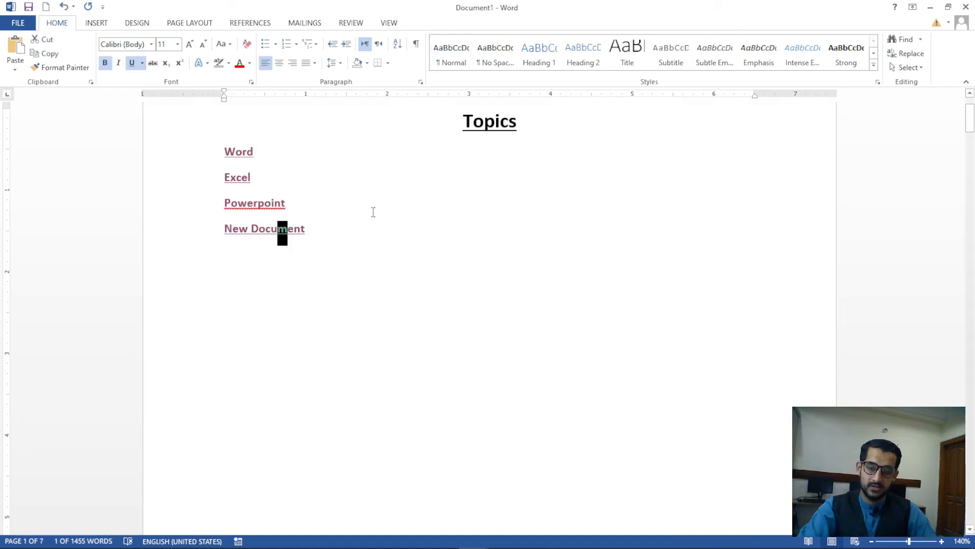
Add a left-aligned 'Email' line above the Topics heading
{"action": "left_click", "coordinate": [373, 224]}
{"action": "key", "text": "Return"}
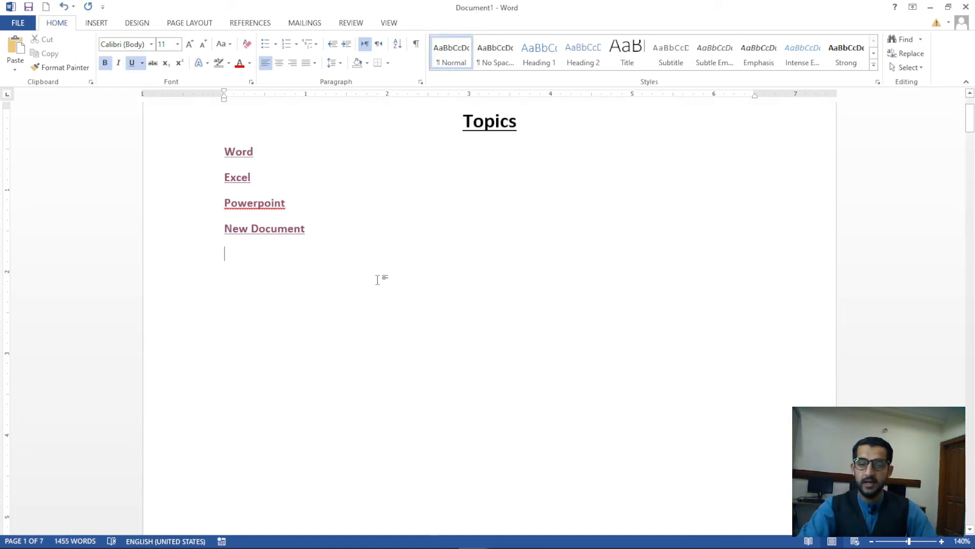
{"action": "scroll", "coordinate": [364, 312], "scroll_direction": "up", "scroll_amount": 3}
{"action": "left_click", "coordinate": [414, 203]}
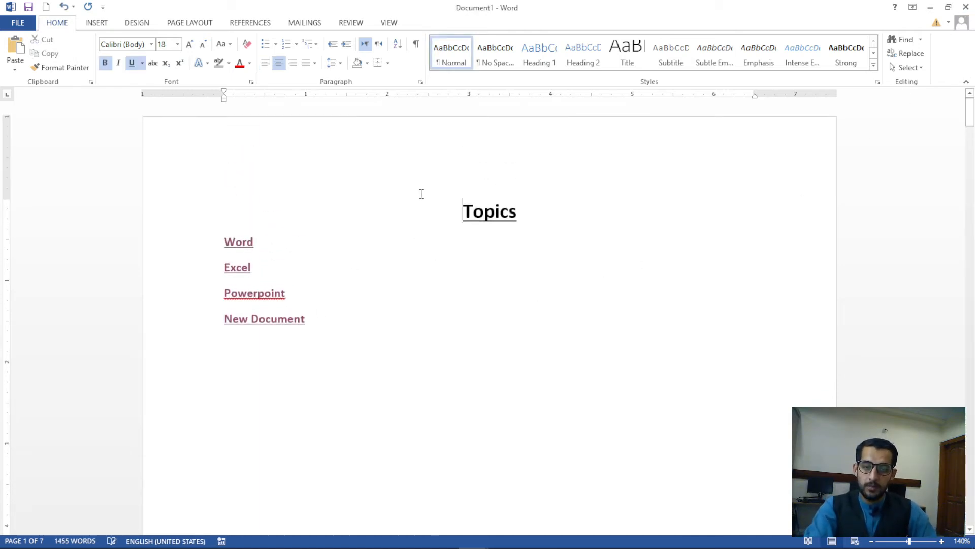
{"action": "key", "text": "Return"}
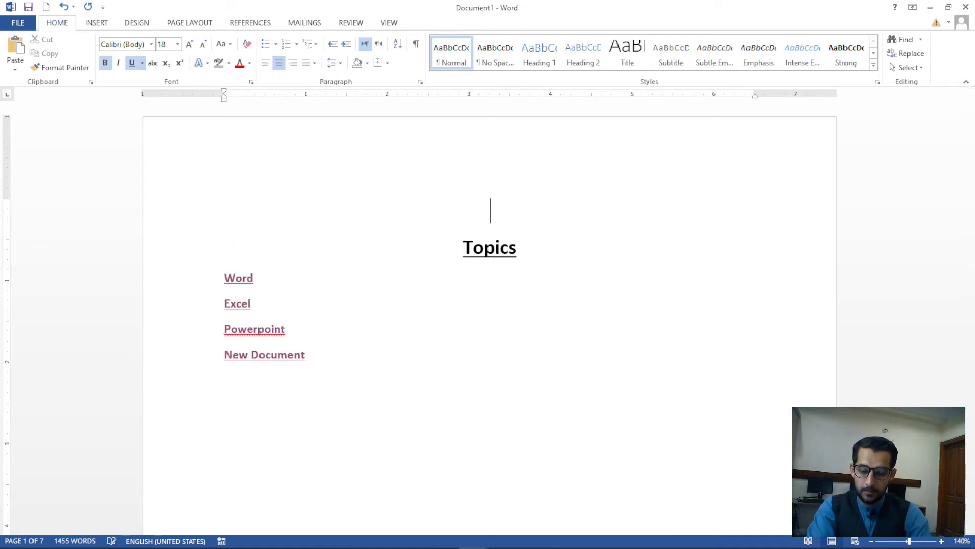
{"action": "type", "text": "my"}
{"action": "key", "text": "ctrl+l"}
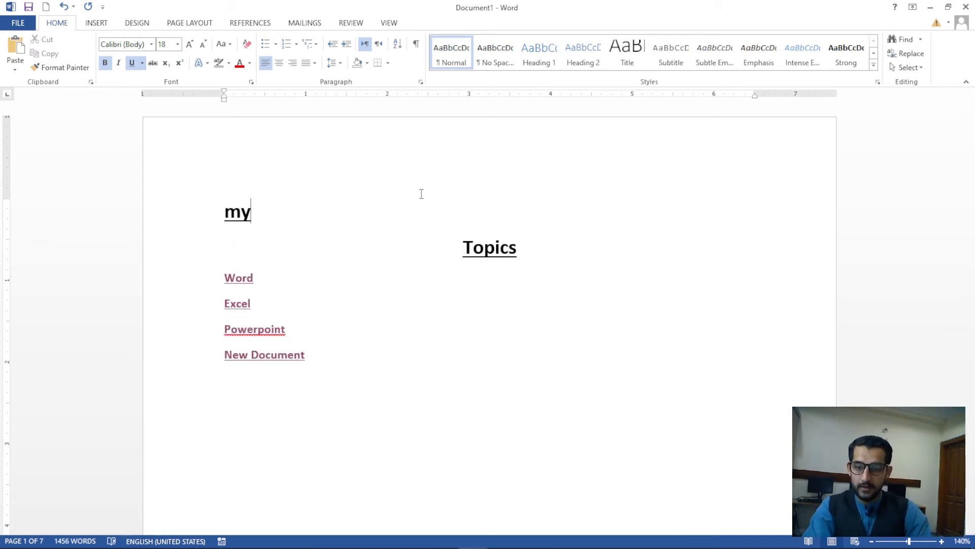
{"action": "key", "text": "shift+Home"}
{"action": "type", "text": "Email"}
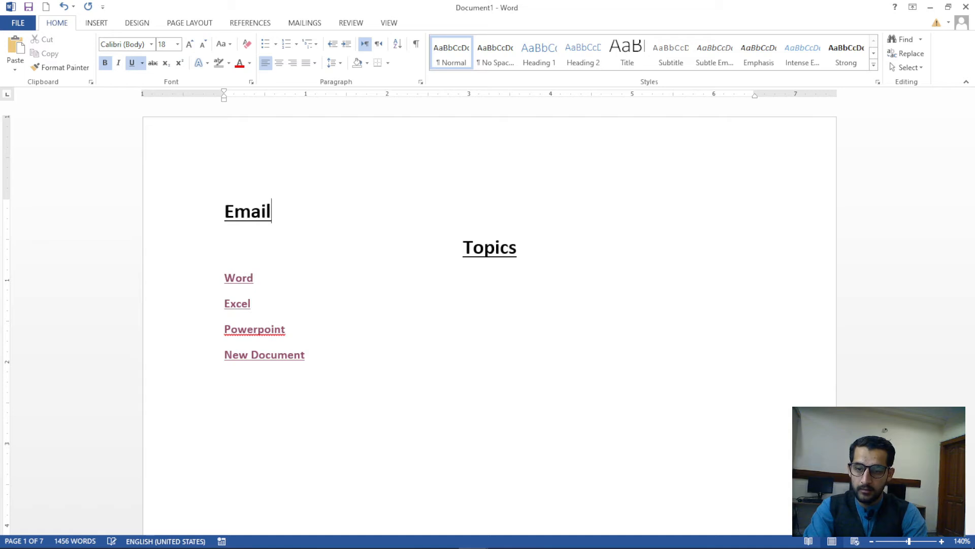
{"action": "key", "text": "shift+Home"}
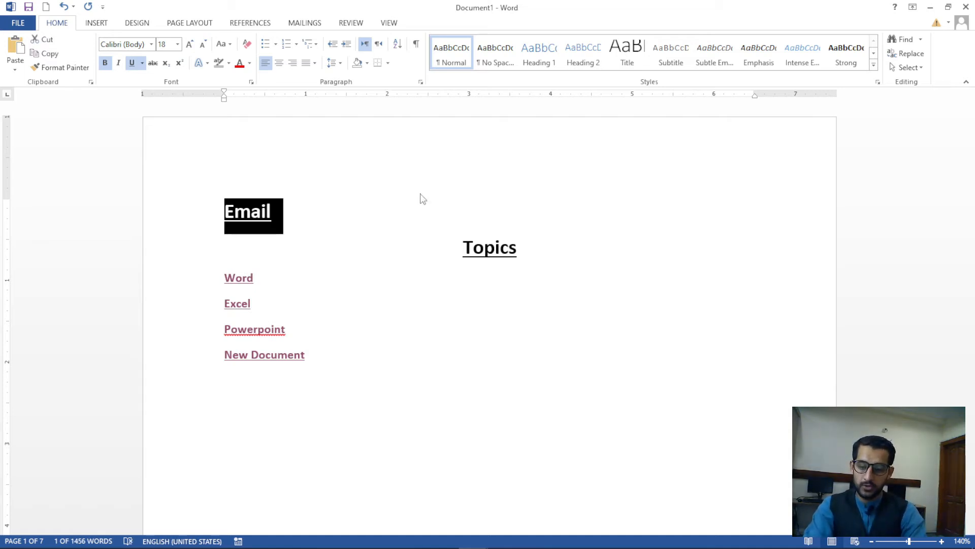
Make 'Email' a mail link to the e-mail address with subject 'Email'
{"action": "key", "text": "ctrl+k"}
{"action": "left_click", "coordinate": [421, 272]}
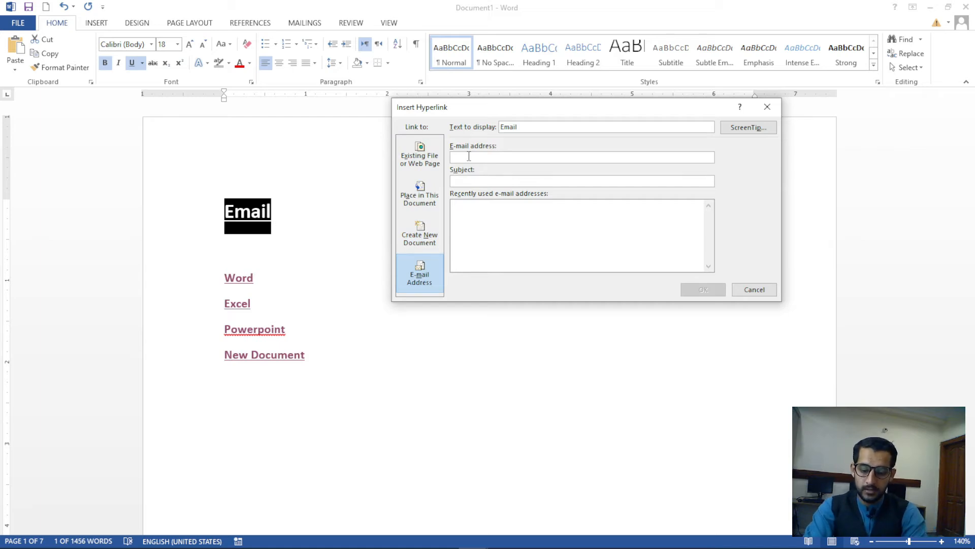
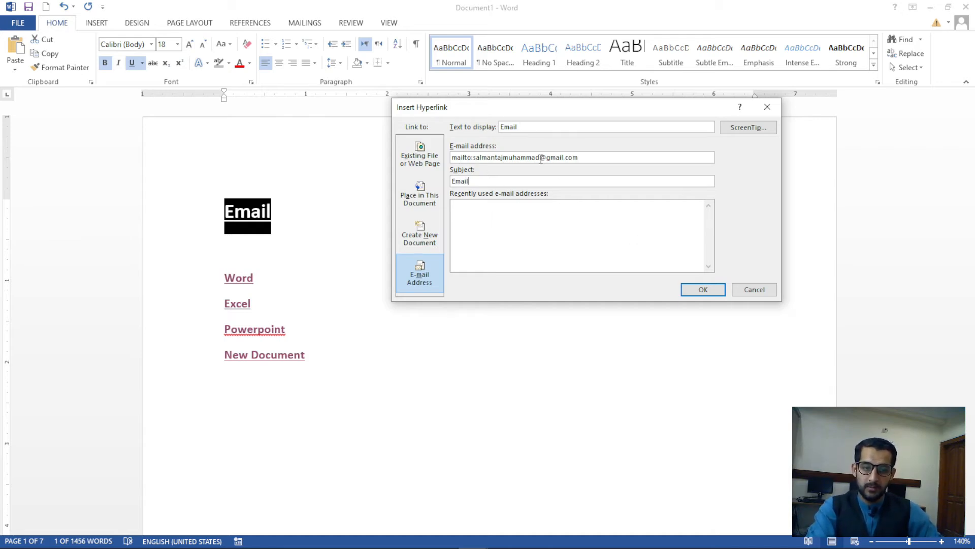
{"action": "left_click", "coordinate": [703, 289]}
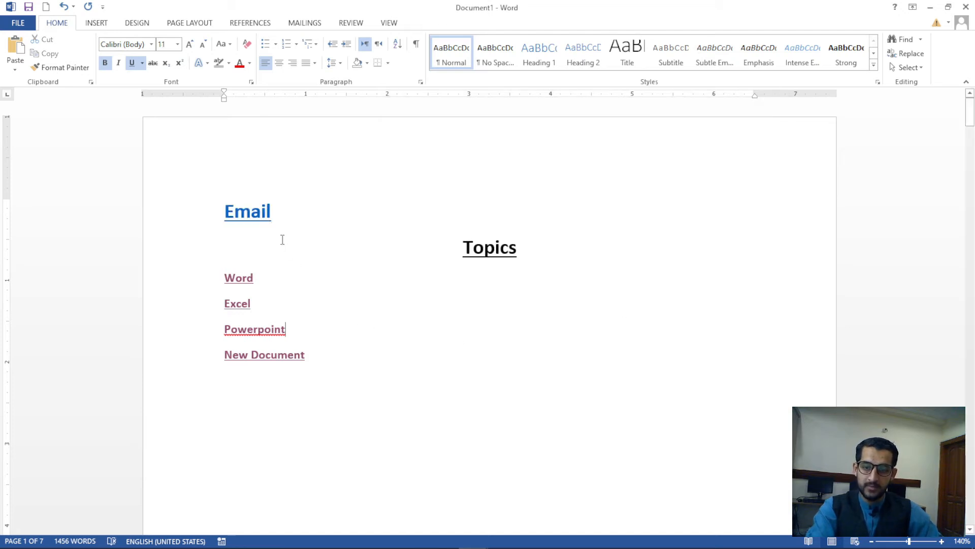
{"action": "left_click", "coordinate": [262, 211], "text": "ctrl"}
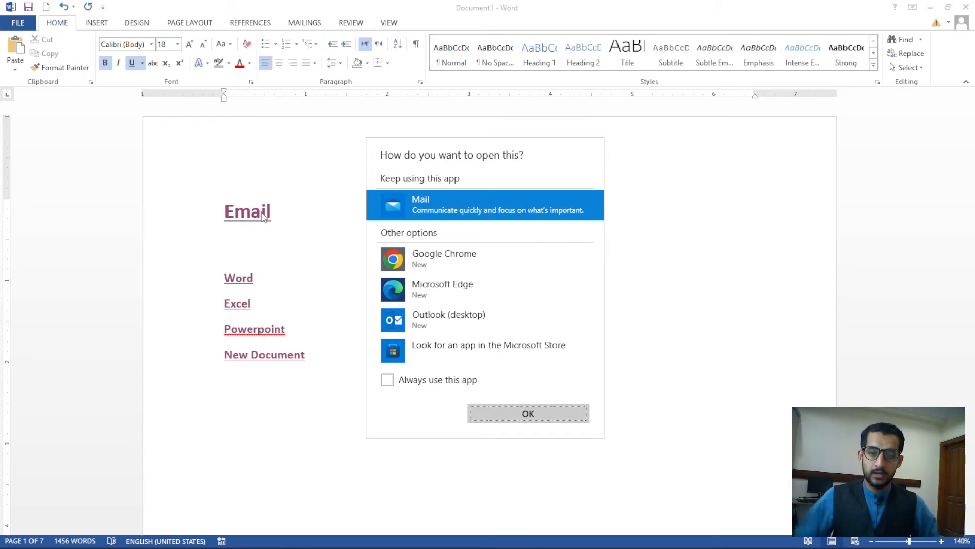
{"action": "left_click", "coordinate": [472, 262]}
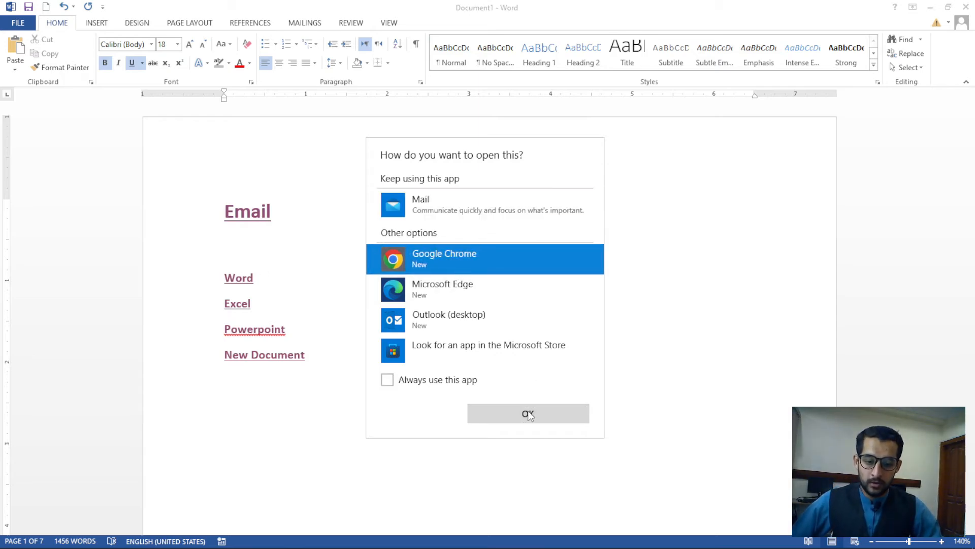
{"action": "left_click", "coordinate": [527, 412]}
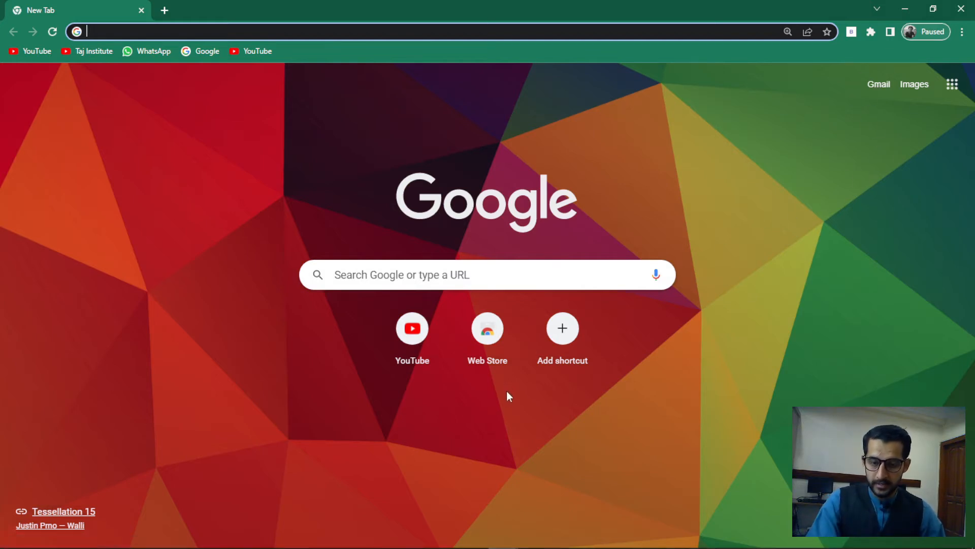
{"action": "key", "text": "super+d"}
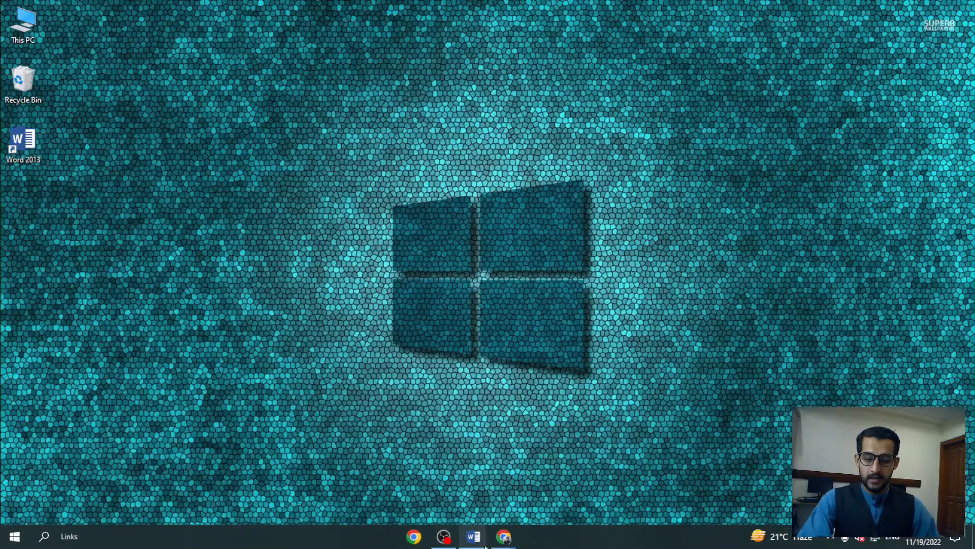
{"action": "left_click", "coordinate": [473, 535]}
{"action": "left_click", "coordinate": [538, 483]}
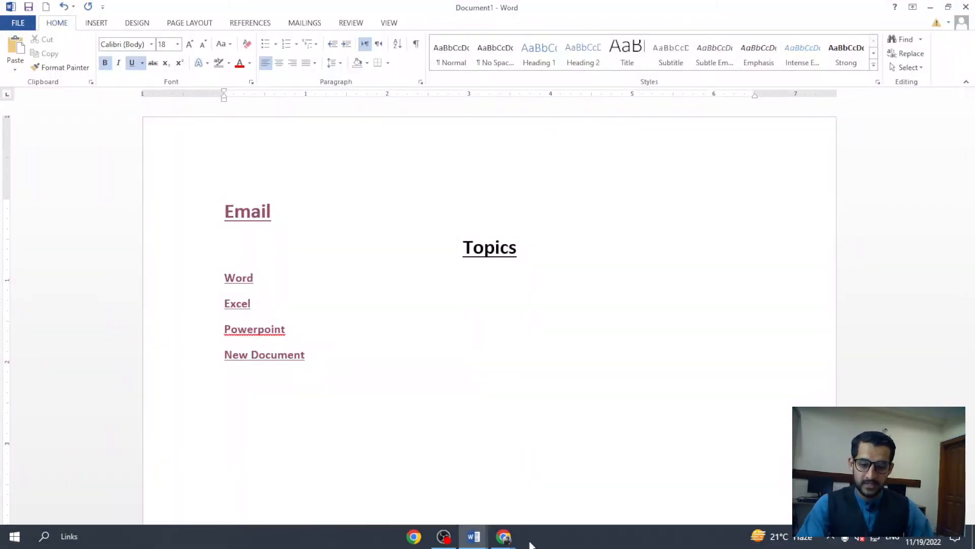
{"action": "left_click", "coordinate": [504, 536]}
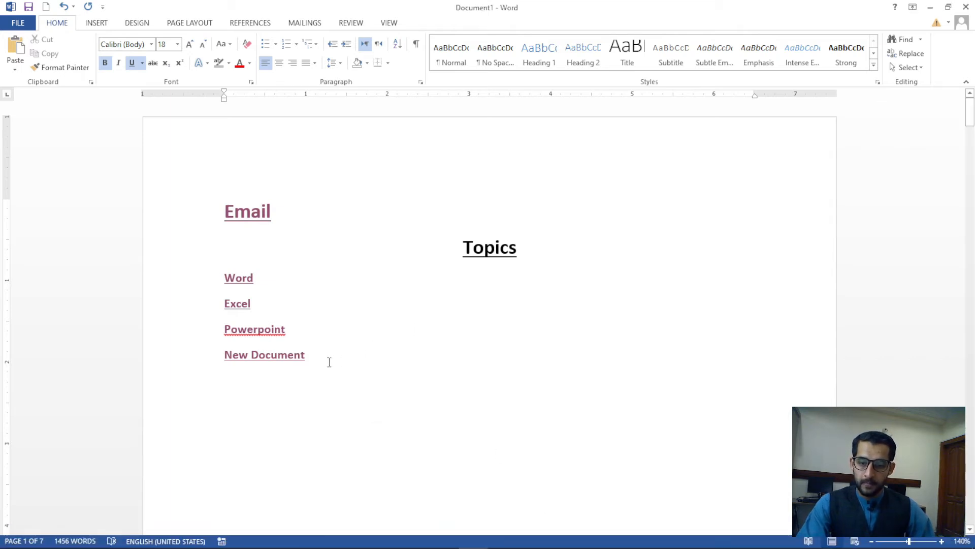
{"action": "key", "text": "ctrl+k"}
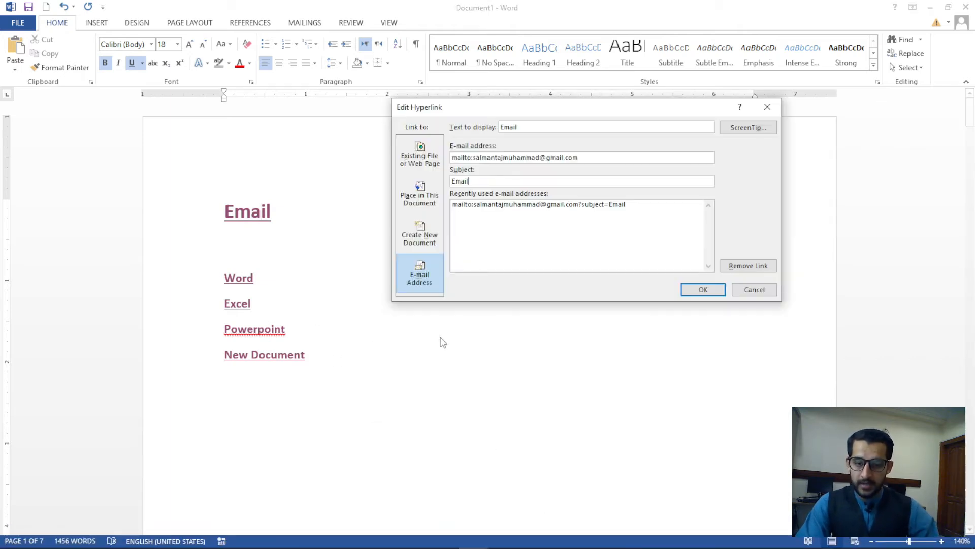
{"action": "left_click", "coordinate": [416, 160]}
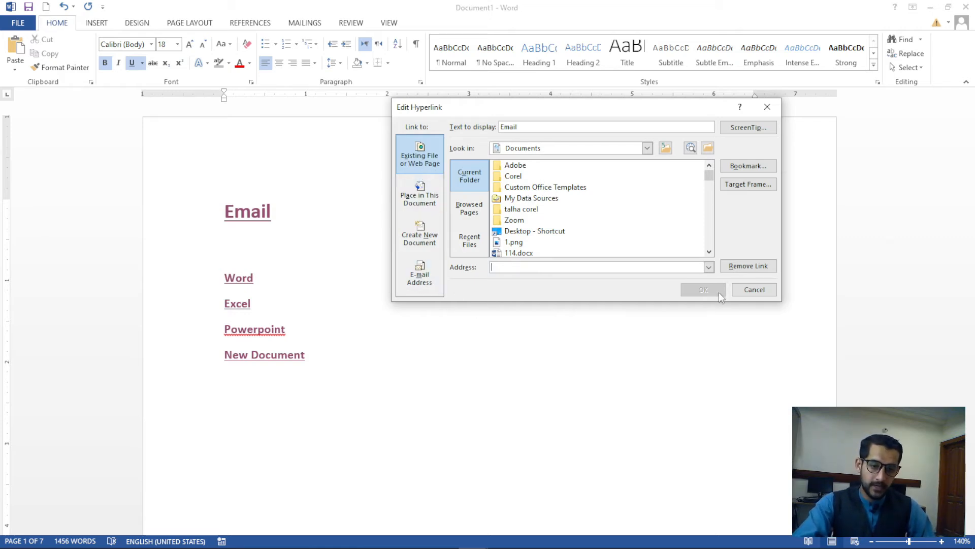
{"action": "left_click", "coordinate": [767, 107]}
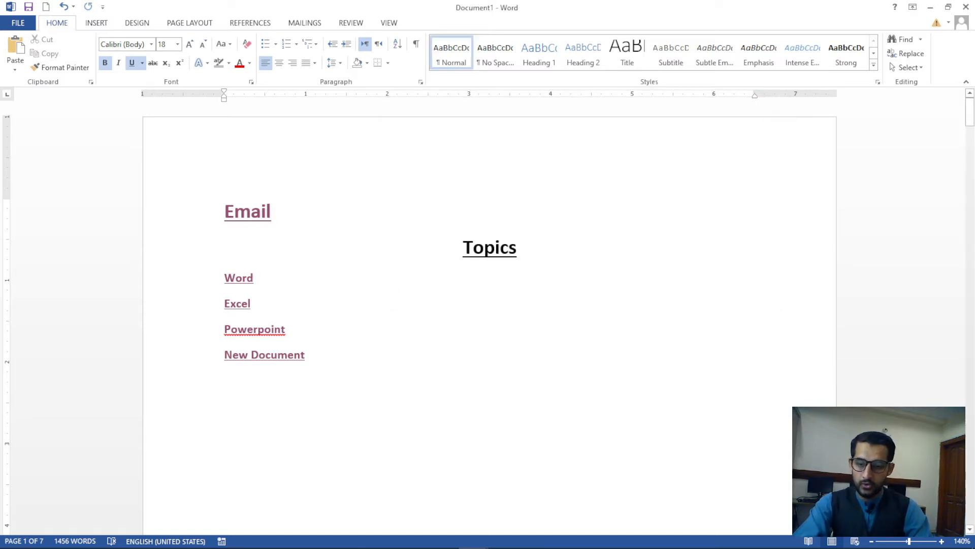
Add a 'Taj institute Website' line between Email and Topics
{"action": "key", "text": "Return"}
{"action": "type", "text": "google"}
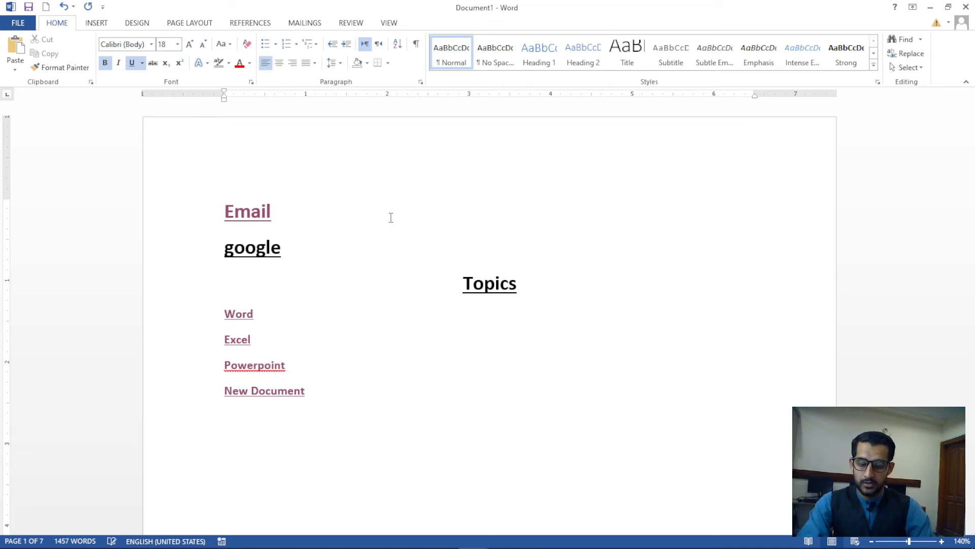
{"action": "key", "text": "shift+Home"}
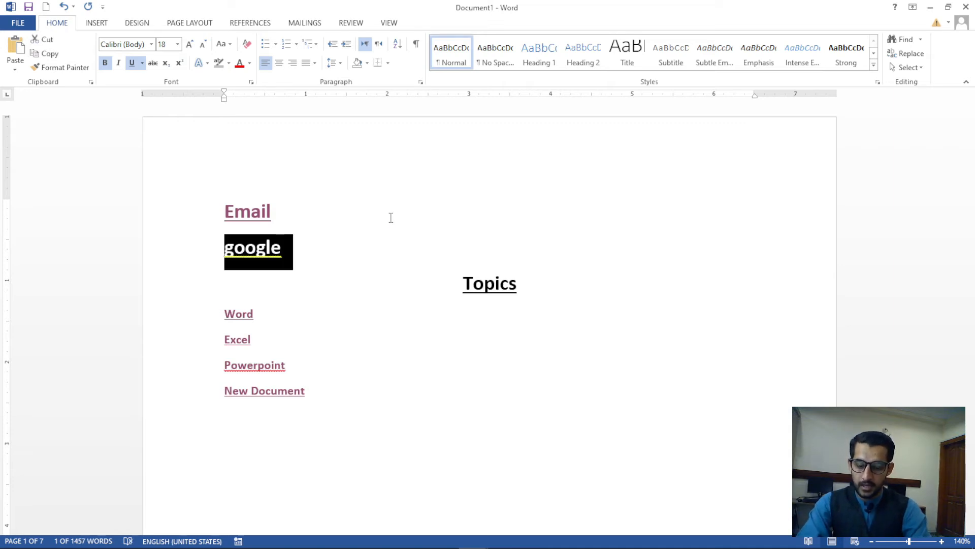
{"action": "key", "text": "ctrl+k"}
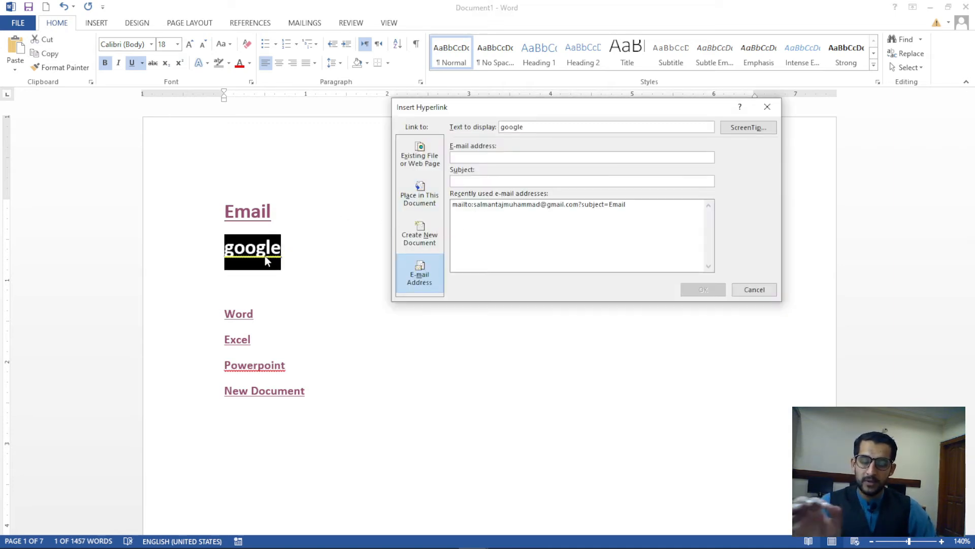
{"action": "left_click", "coordinate": [767, 107]}
{"action": "left_click_drag", "start_coordinate": [287, 250], "coordinate": [222, 267]}
{"action": "type", "text": "Taj ins"}
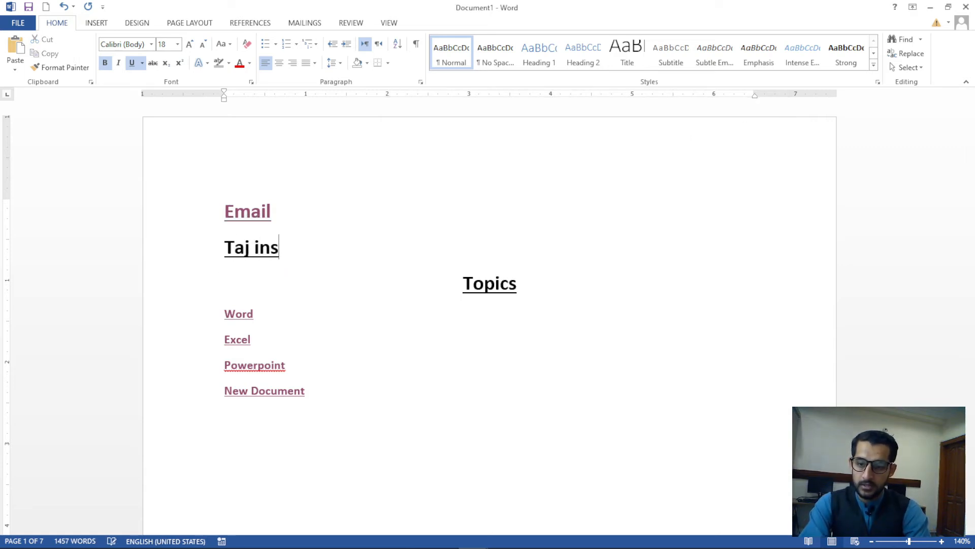
{"action": "type", "text": "titute Web"}
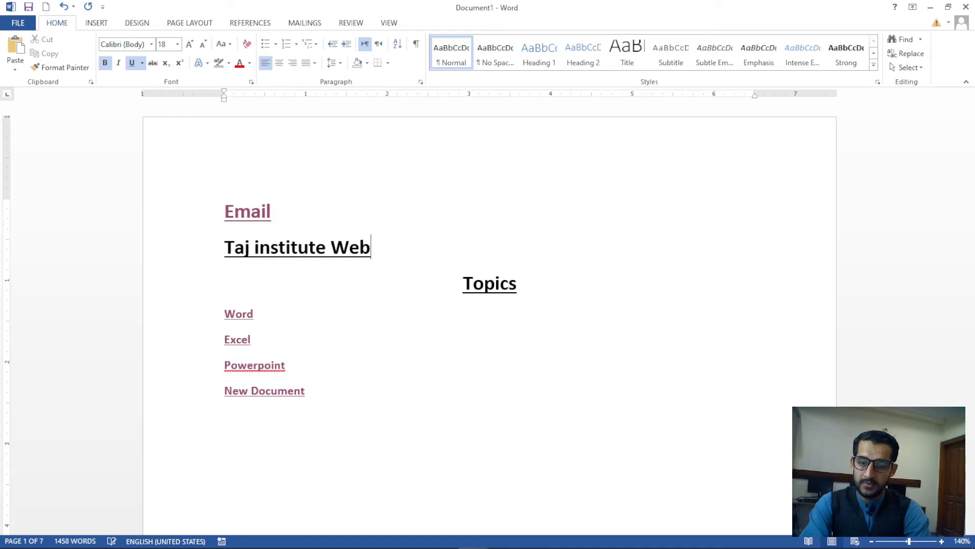
{"action": "type", "text": "site"}
{"action": "left_click_drag", "start_coordinate": [411, 257], "coordinate": [221, 263]}
{"action": "key", "text": "ctrl+k"}
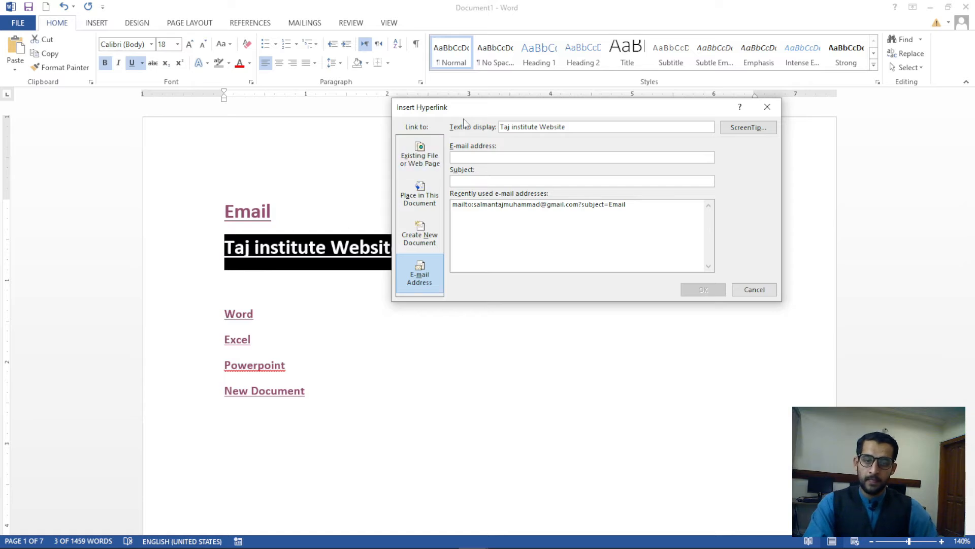
{"action": "left_click_drag", "start_coordinate": [442, 111], "coordinate": [475, 141]}
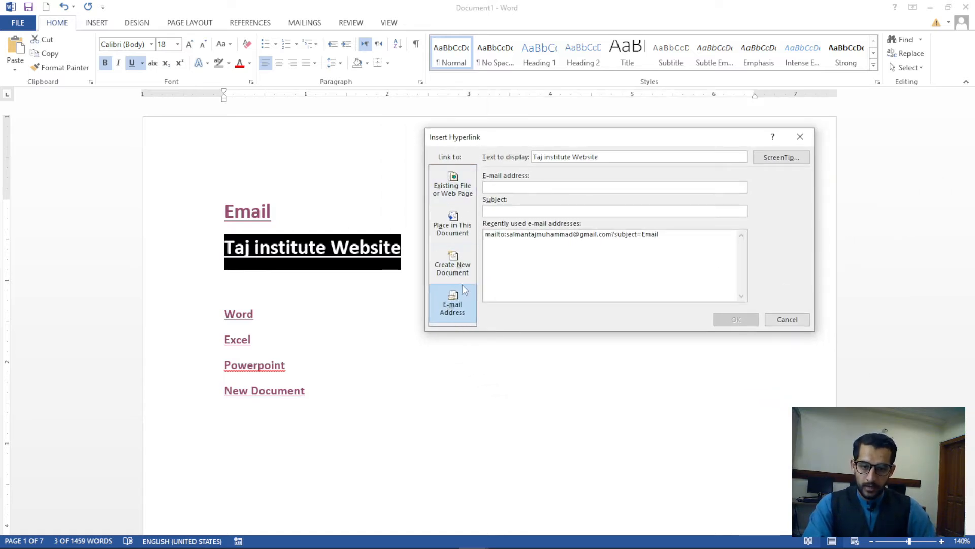
{"action": "left_click", "coordinate": [463, 192]}
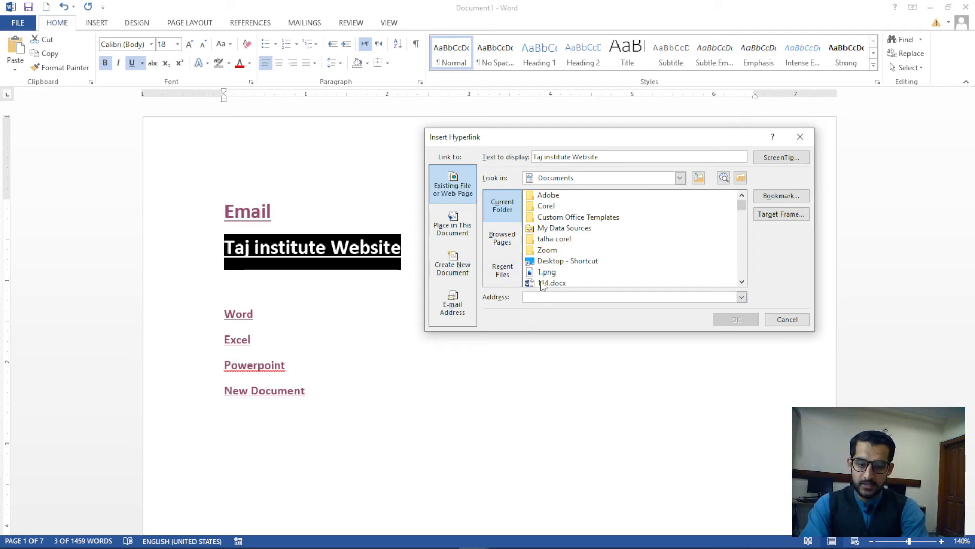
{"action": "type", "text": "http://www.tajinstitute.com.pk"}
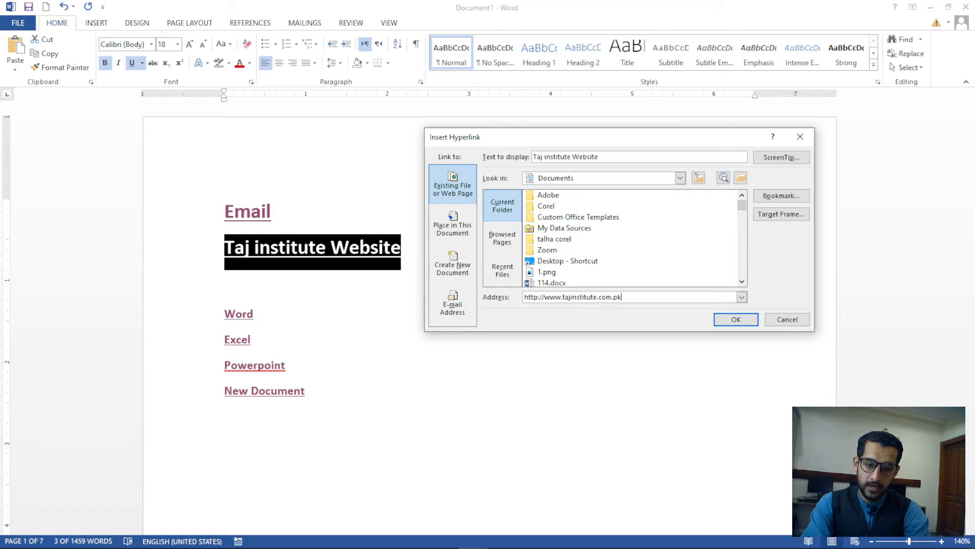
{"action": "left_click", "coordinate": [721, 323]}
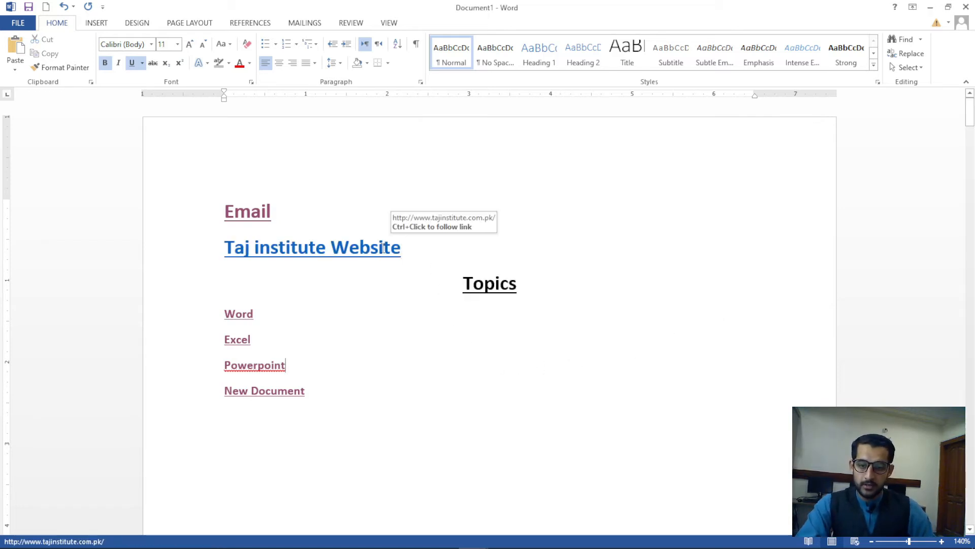
{"action": "left_click", "coordinate": [379, 249], "text": "ctrl"}
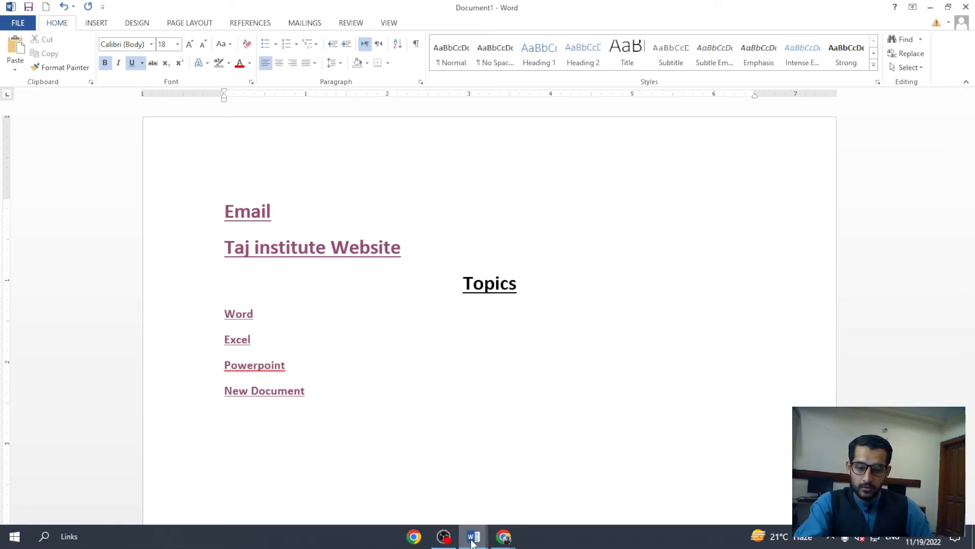
{"action": "mouse_move", "coordinate": [474, 535]}
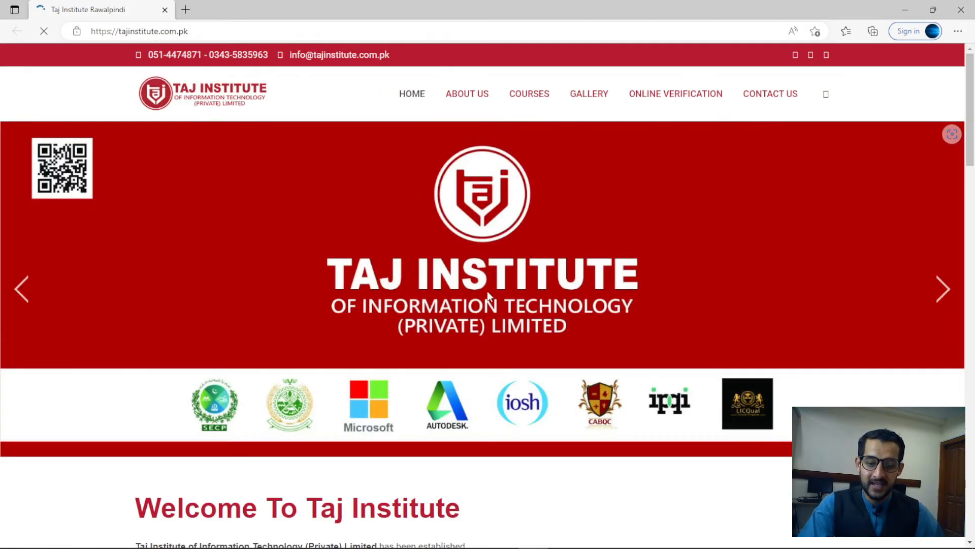
Switch from the Taj Institute home page in Edge back to Document1 in Word
{"action": "mouse_move", "coordinate": [501, 546]}
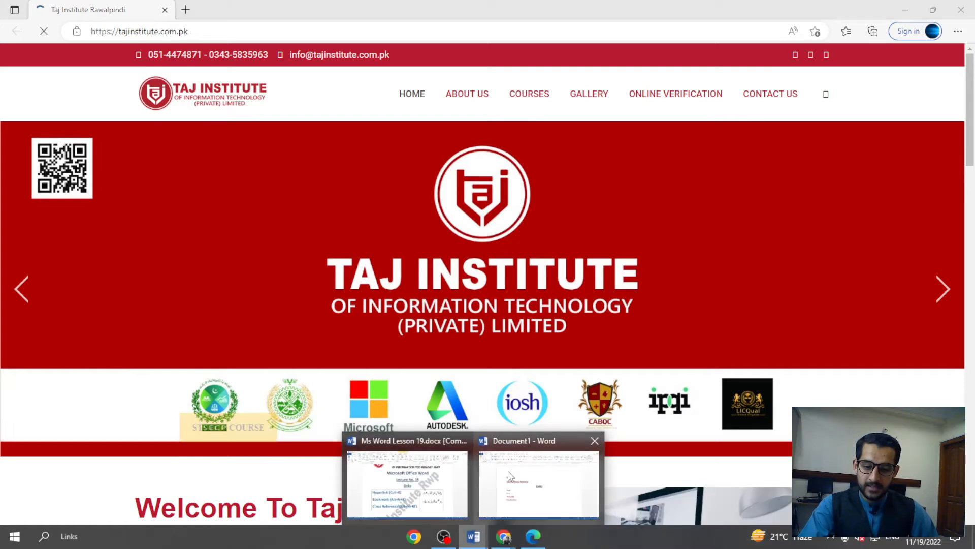
{"action": "left_click", "coordinate": [508, 477]}
{"action": "key", "text": "ctrl+k"}
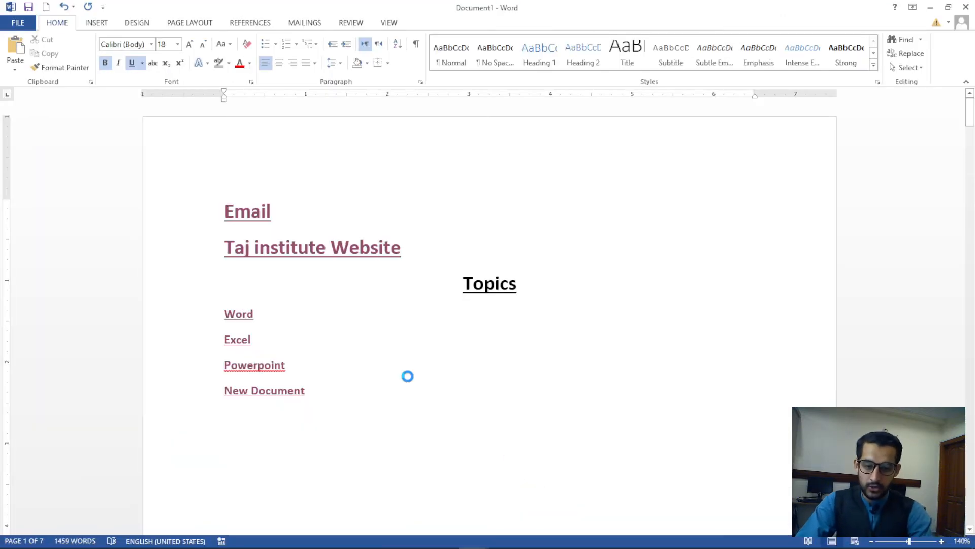
{"action": "left_click_drag", "start_coordinate": [610, 136], "coordinate": [709, 156]}
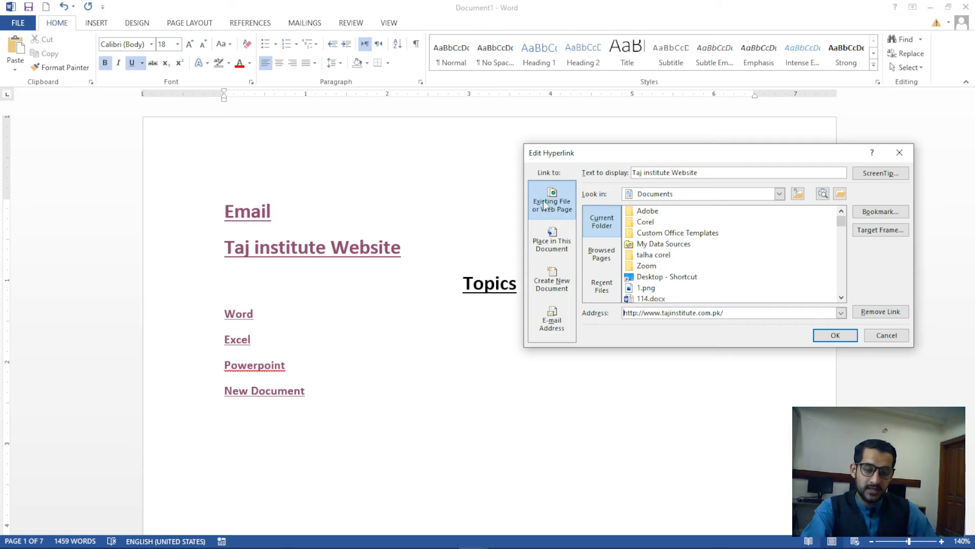
{"action": "mouse_move", "coordinate": [842, 221]}
{"action": "left_mouse_down"}
{"action": "mouse_move", "coordinate": [841, 246]}
{"action": "mouse_move", "coordinate": [841, 217]}
{"action": "left_mouse_up"}
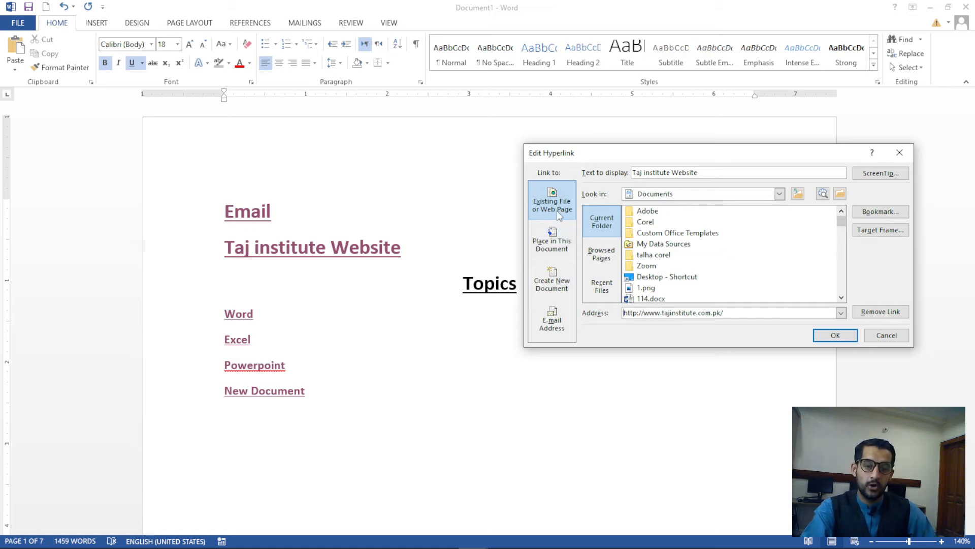
{"action": "left_click_drag", "start_coordinate": [729, 313], "coordinate": [617, 314]}
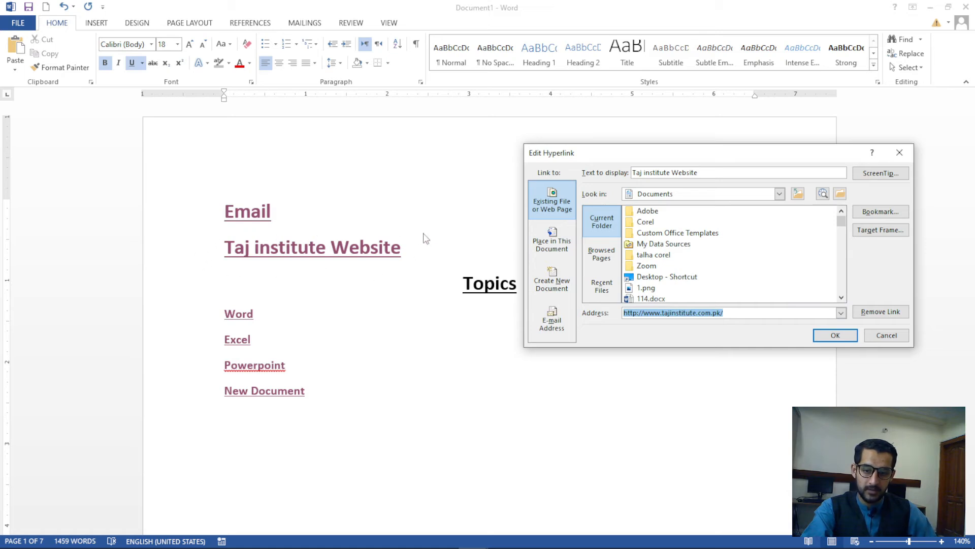
{"action": "left_click", "coordinate": [552, 242]}
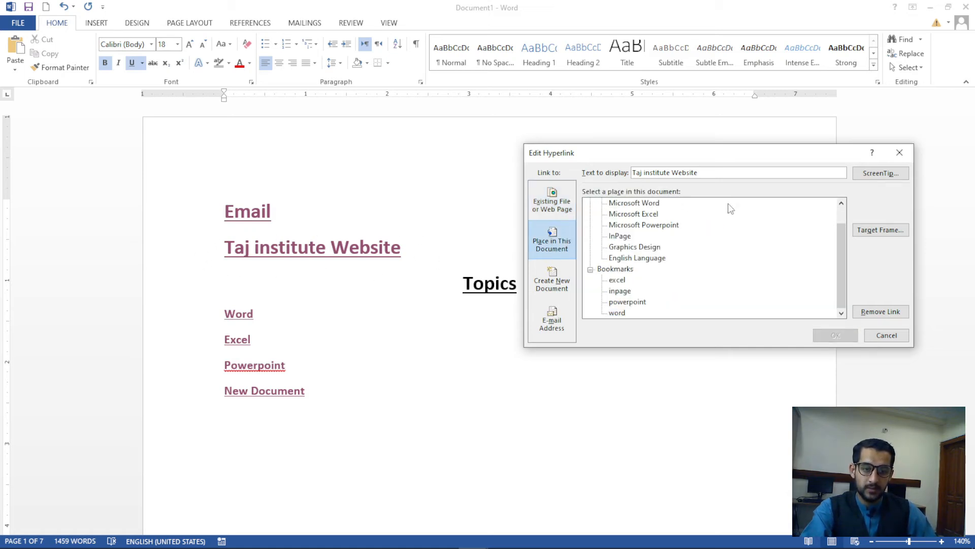
{"action": "left_click_drag", "start_coordinate": [838, 245], "coordinate": [840, 211]}
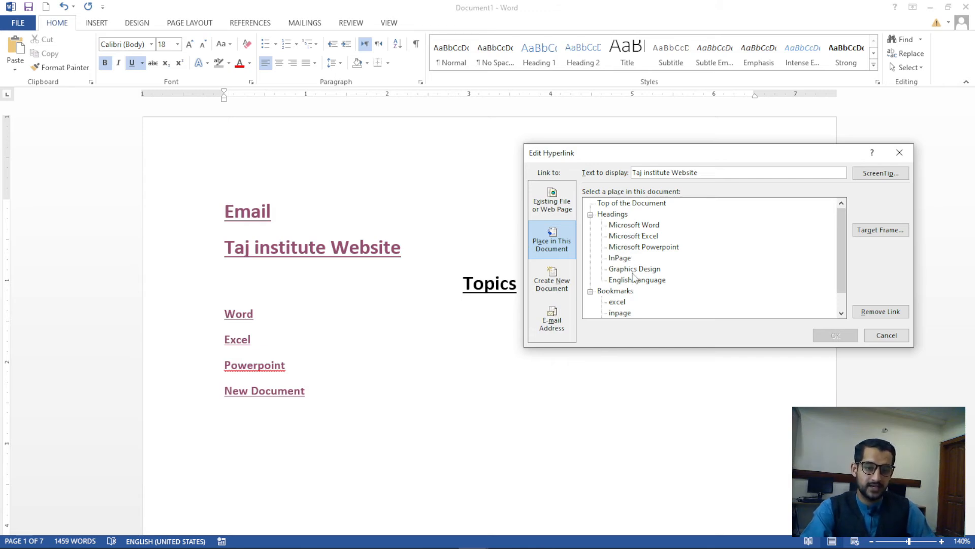
{"action": "left_click_drag", "start_coordinate": [846, 230], "coordinate": [843, 257]}
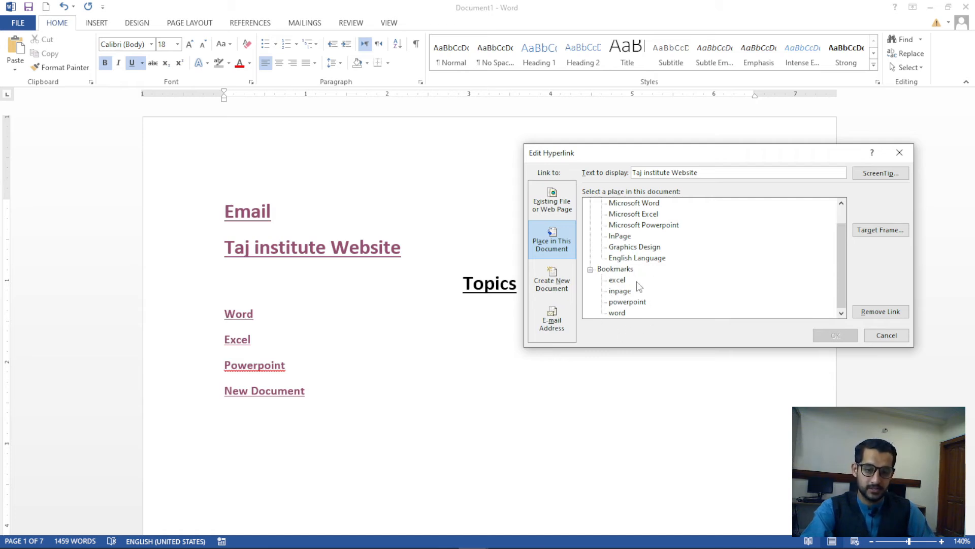
{"action": "left_click", "coordinate": [564, 279]}
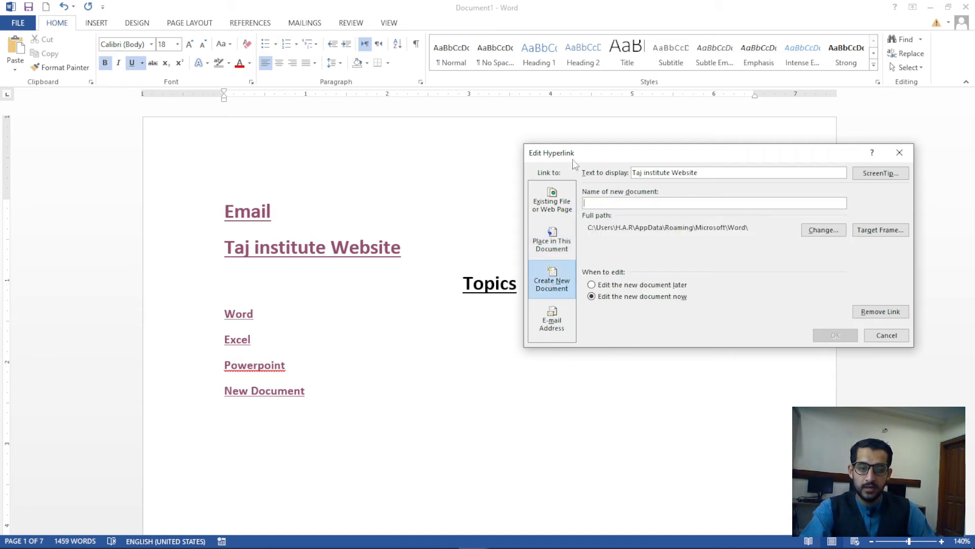
{"action": "left_click_drag", "start_coordinate": [573, 155], "coordinate": [648, 151]}
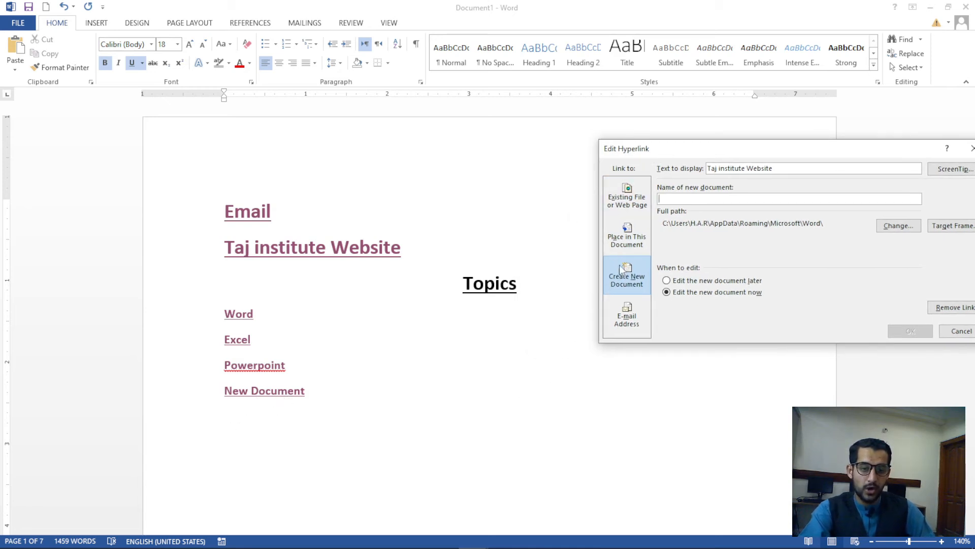
{"action": "left_click_drag", "start_coordinate": [654, 150], "coordinate": [492, 145]}
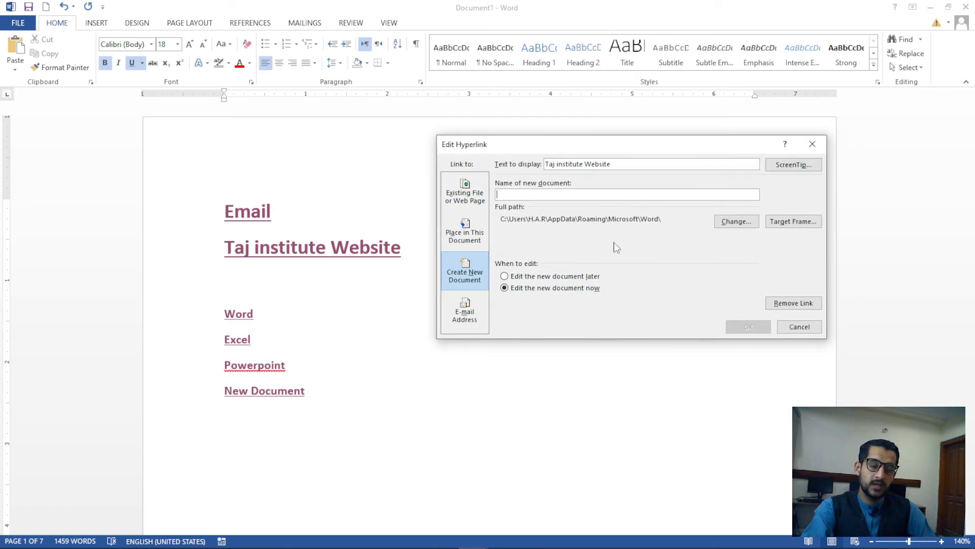
{"action": "left_click", "coordinate": [471, 319]}
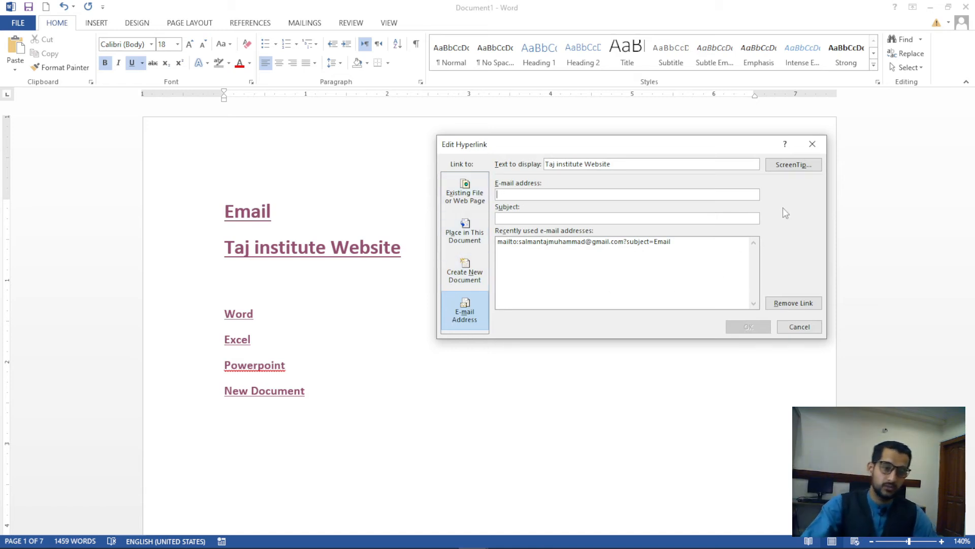
{"action": "left_click", "coordinate": [812, 144]}
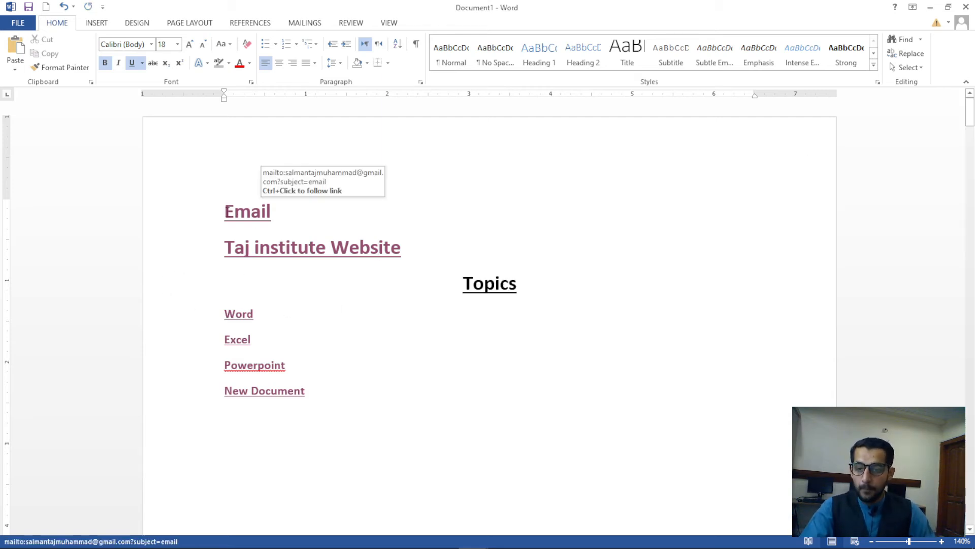
Insert and remove page breaks before Email, leaving a blank paragraph above it on page 1
{"action": "left_click", "coordinate": [225, 199]}
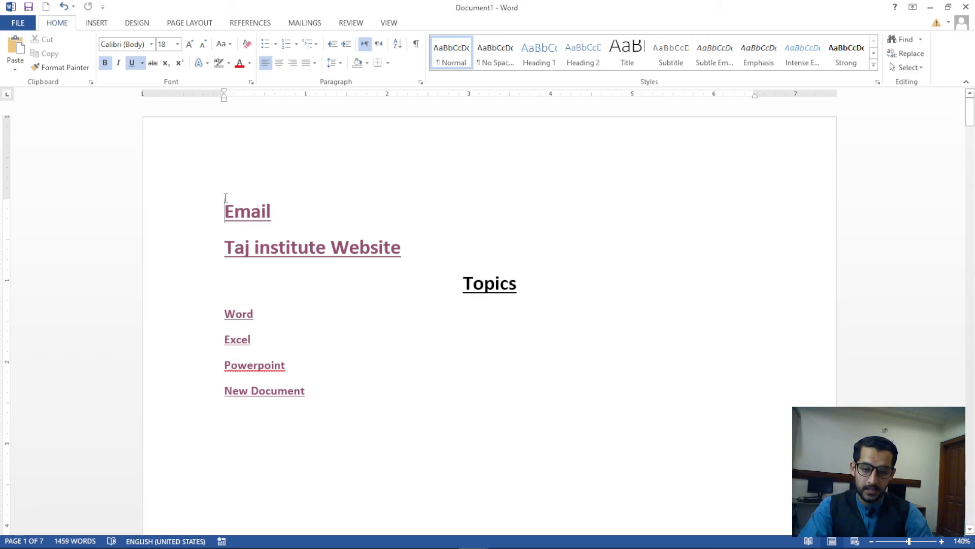
{"action": "key", "text": "ctrl+Return"}
{"action": "scroll", "coordinate": [344, 275], "scroll_direction": "down", "scroll_amount": 7}
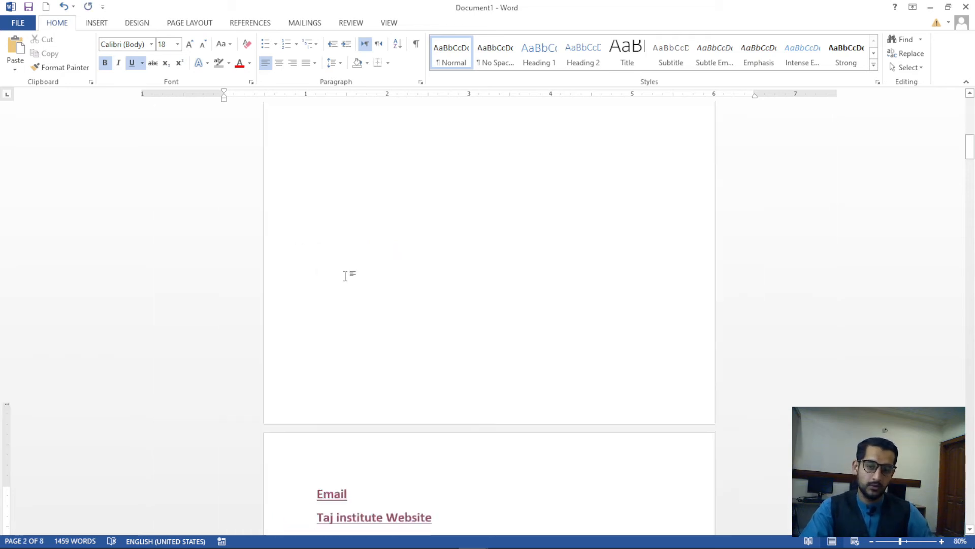
{"action": "scroll", "coordinate": [412, 296], "scroll_direction": "down", "scroll_amount": 6}
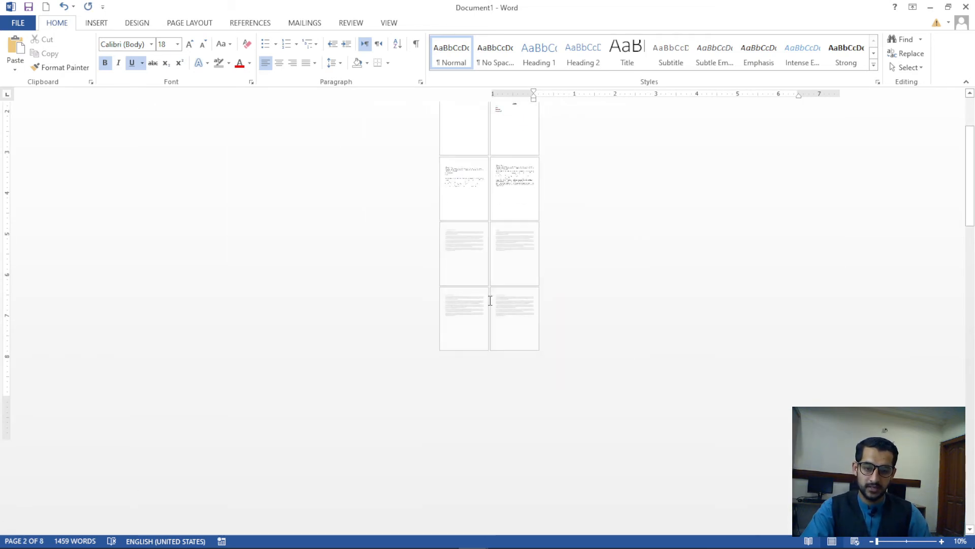
{"action": "scroll", "coordinate": [498, 345], "scroll_direction": "up", "scroll_amount": 4}
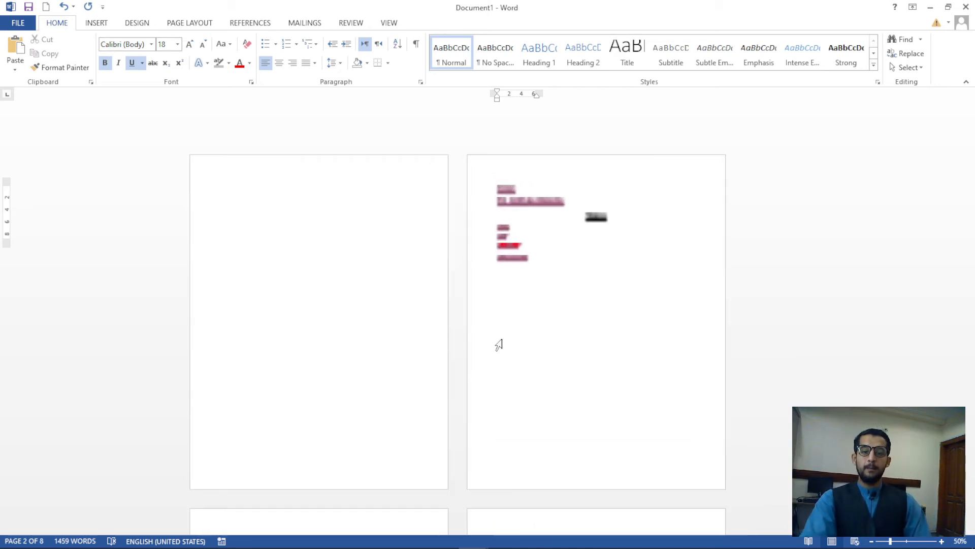
{"action": "scroll", "coordinate": [499, 345], "scroll_direction": "up", "scroll_amount": 3}
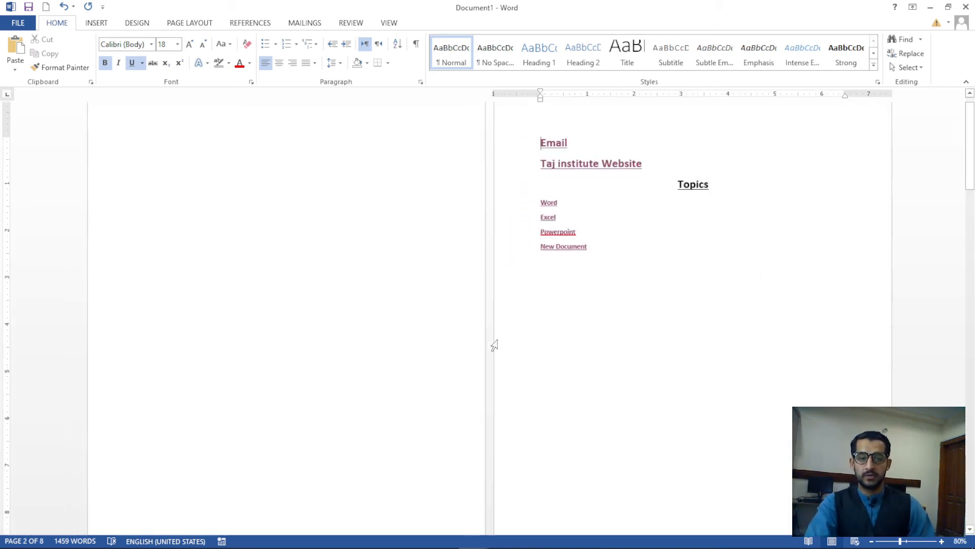
{"action": "left_click", "coordinate": [91, 26]}
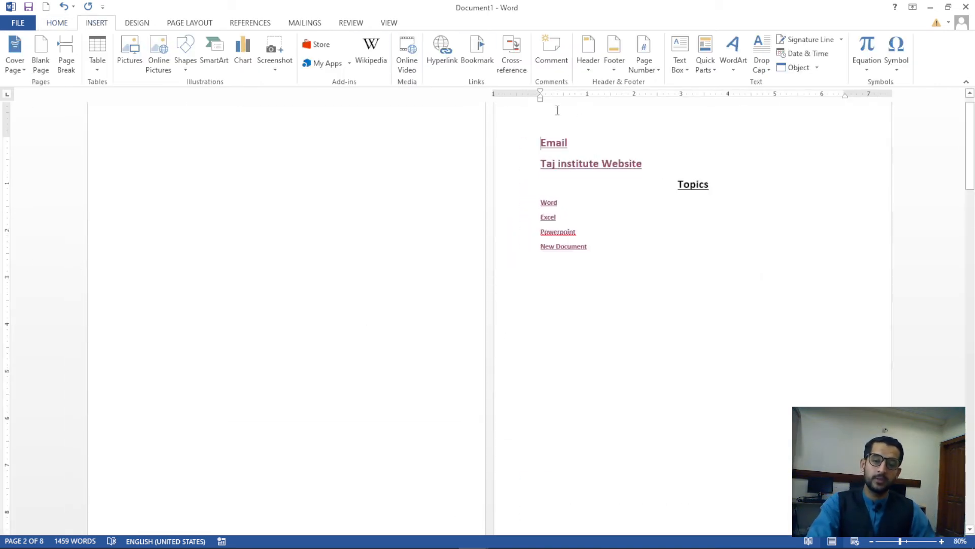
{"action": "left_click", "coordinate": [214, 224]}
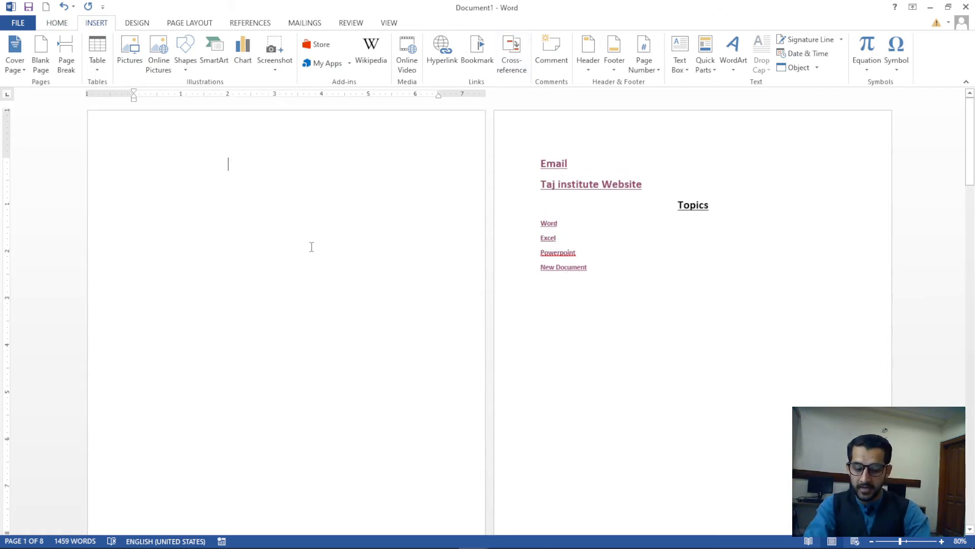
{"action": "key", "text": "BackSpace"}
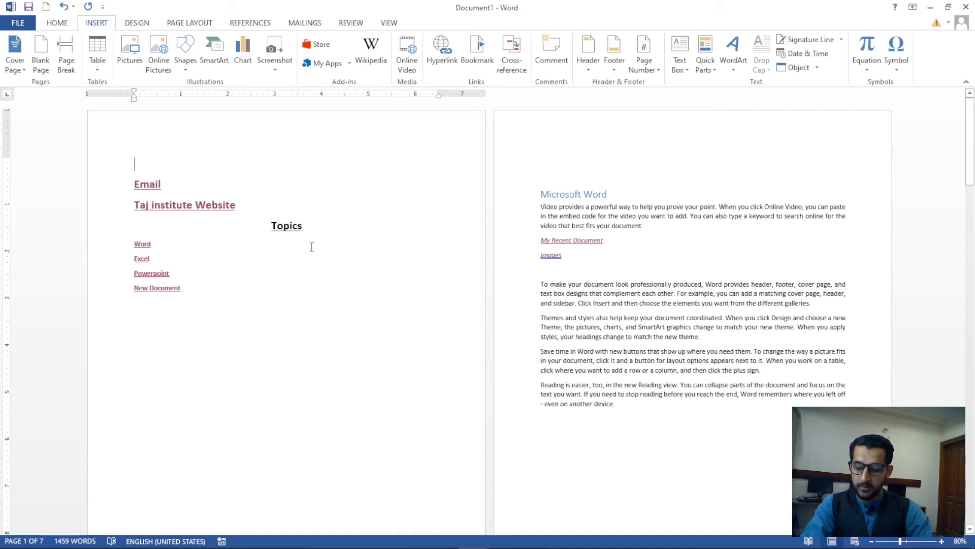
{"action": "key", "text": "ctrl+Return"}
{"action": "left_click", "coordinate": [209, 189]}
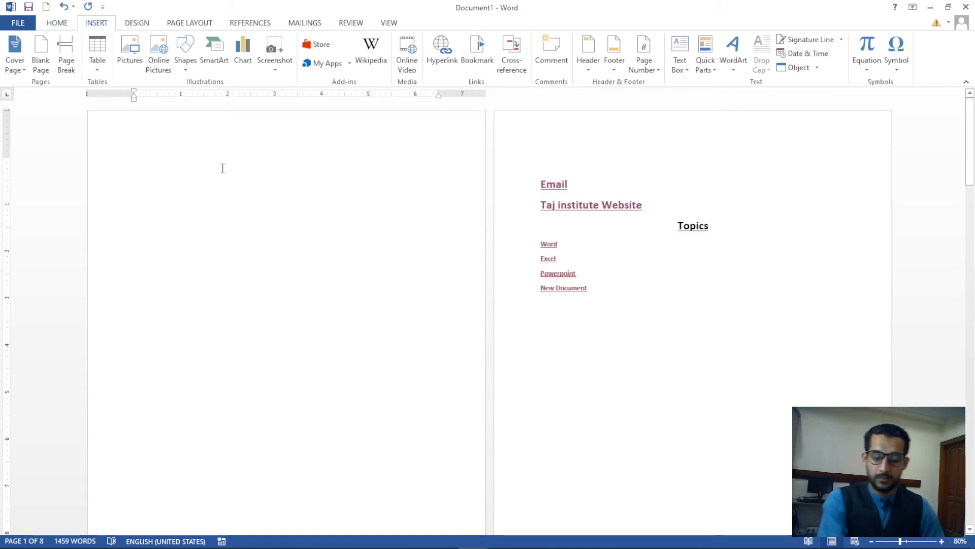
{"action": "key", "text": "Delete"}
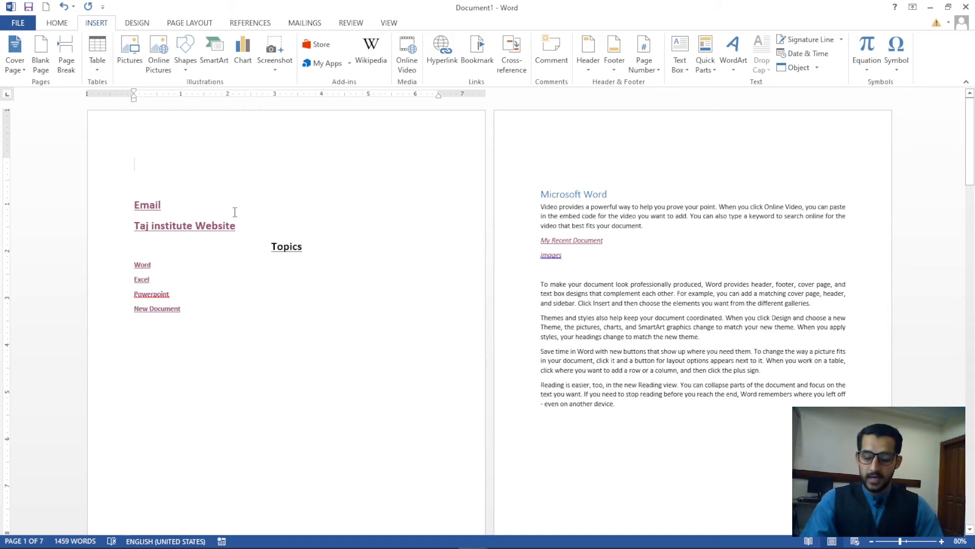
{"action": "key", "text": "alt+a"}
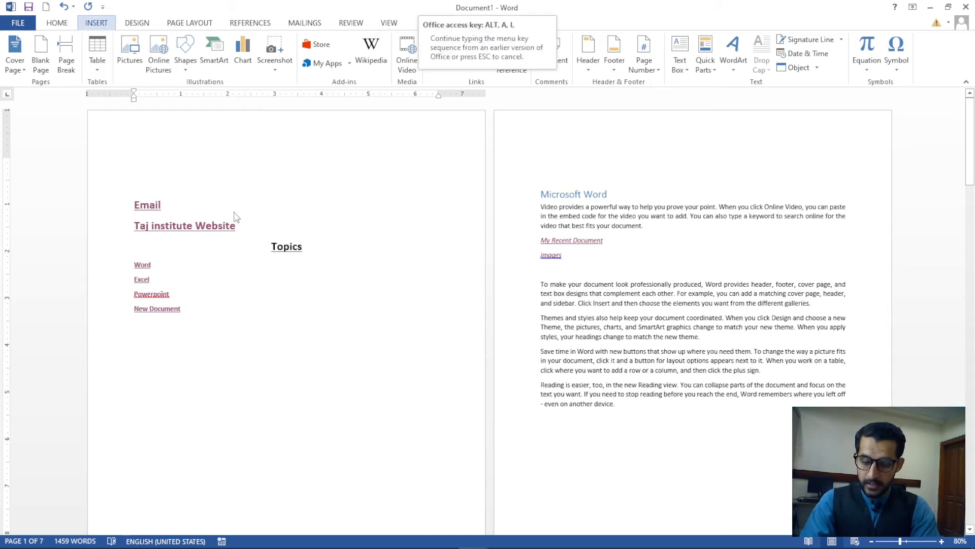
Insert a 2-column, 2-row table at the top of page 1
{"action": "key", "text": "t"}
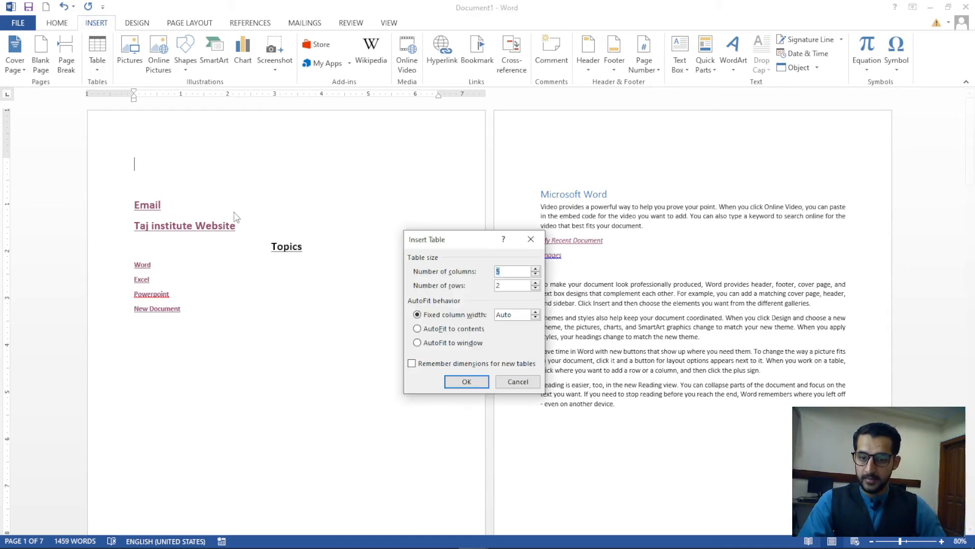
{"action": "type", "text": "3"}
{"action": "left_click", "coordinate": [536, 268]}
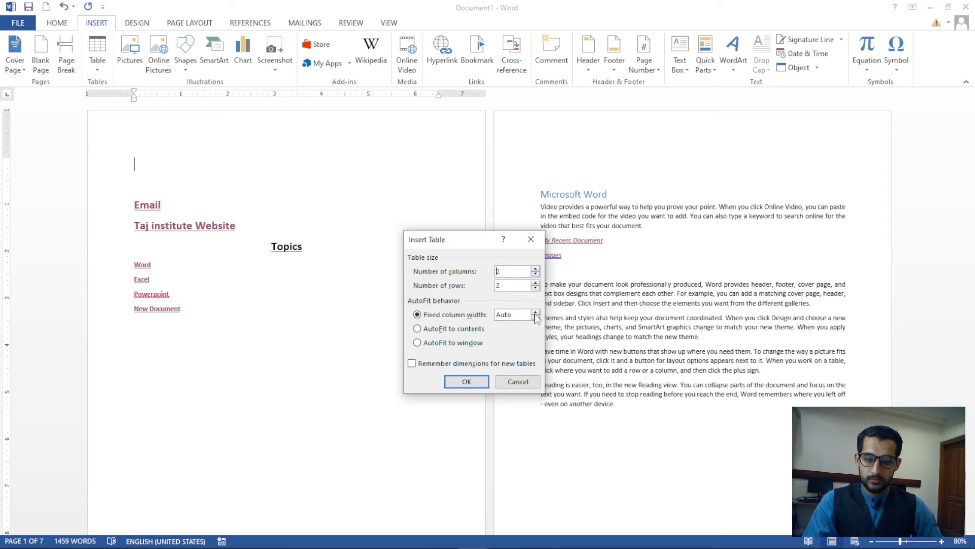
{"action": "left_click", "coordinate": [477, 382]}
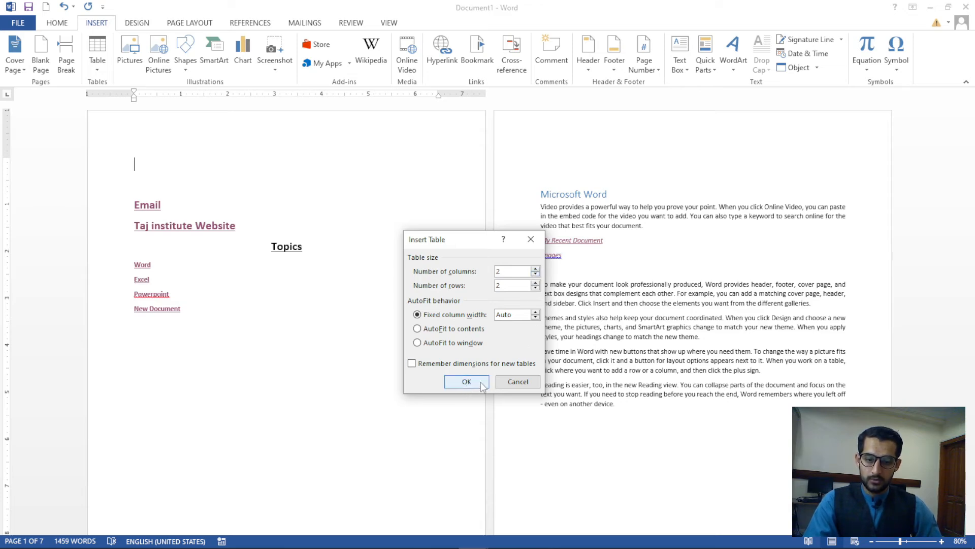
Add two columns on the left and delete one, leaving a three-column table
{"action": "scroll", "coordinate": [287, 347], "scroll_direction": "up", "scroll_amount": 4, "text": "ctrl"}
{"action": "scroll", "coordinate": [287, 347], "scroll_direction": "up", "scroll_amount": 4, "text": "ctrl"}
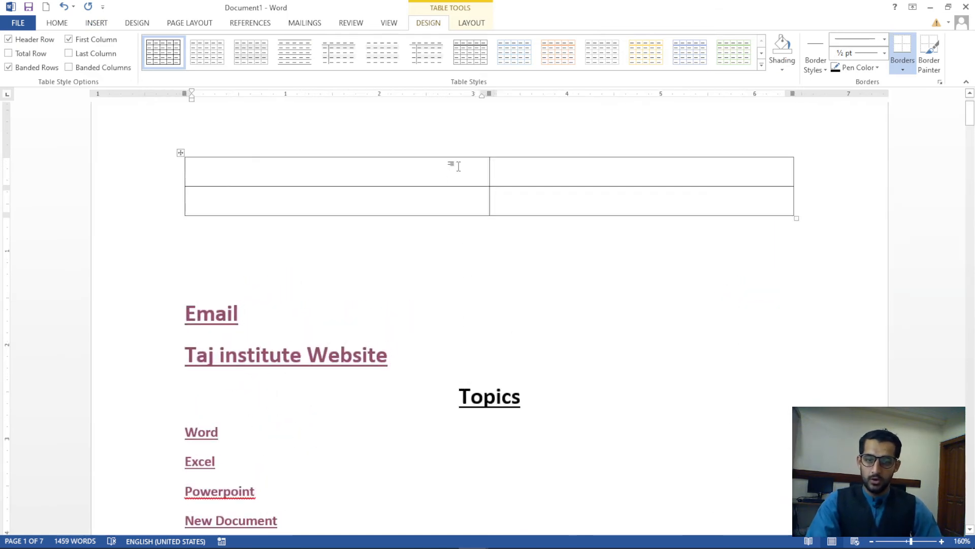
{"action": "left_click", "coordinate": [451, 171]}
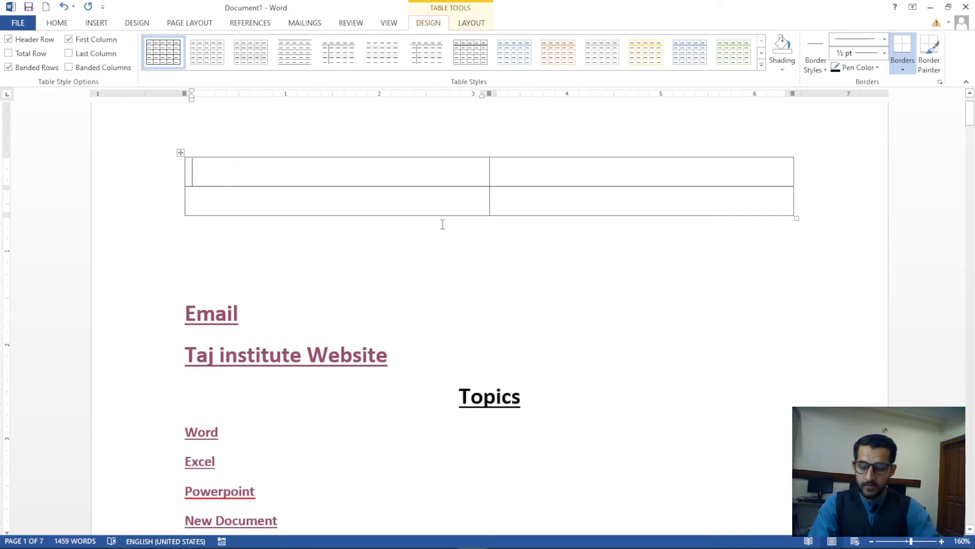
{"action": "left_click", "coordinate": [464, 24]}
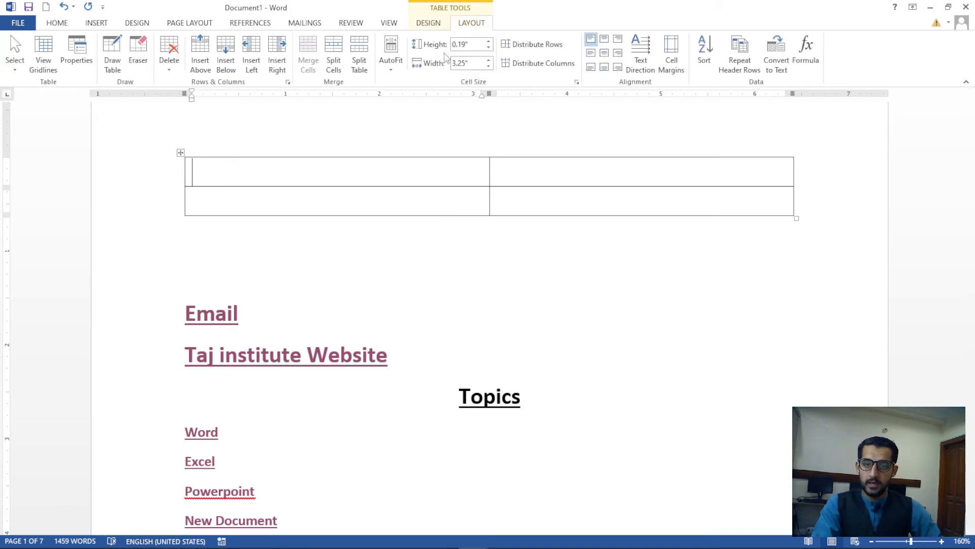
{"action": "left_click", "coordinate": [251, 51]}
{"action": "left_click", "coordinate": [430, 179]}
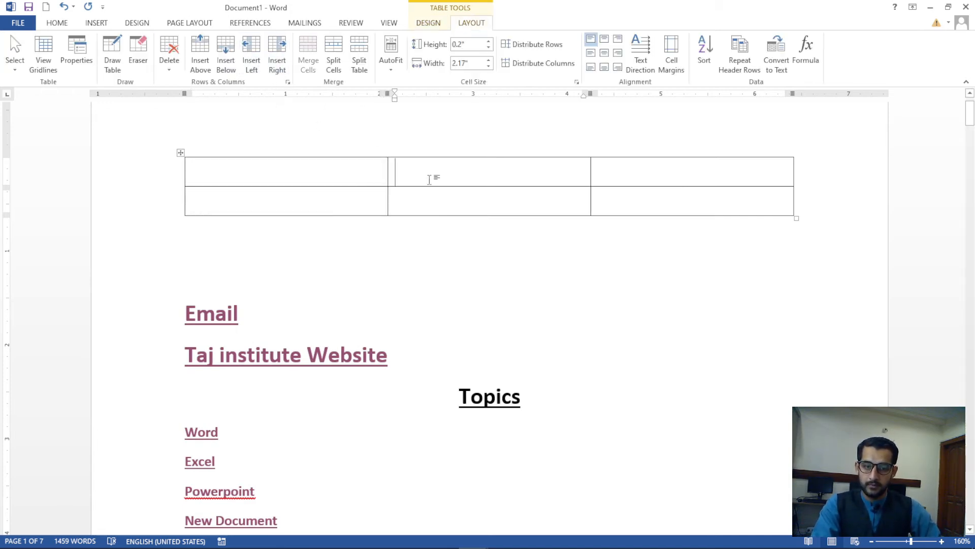
{"action": "left_click", "coordinate": [263, 68]}
{"action": "left_click", "coordinate": [411, 175]}
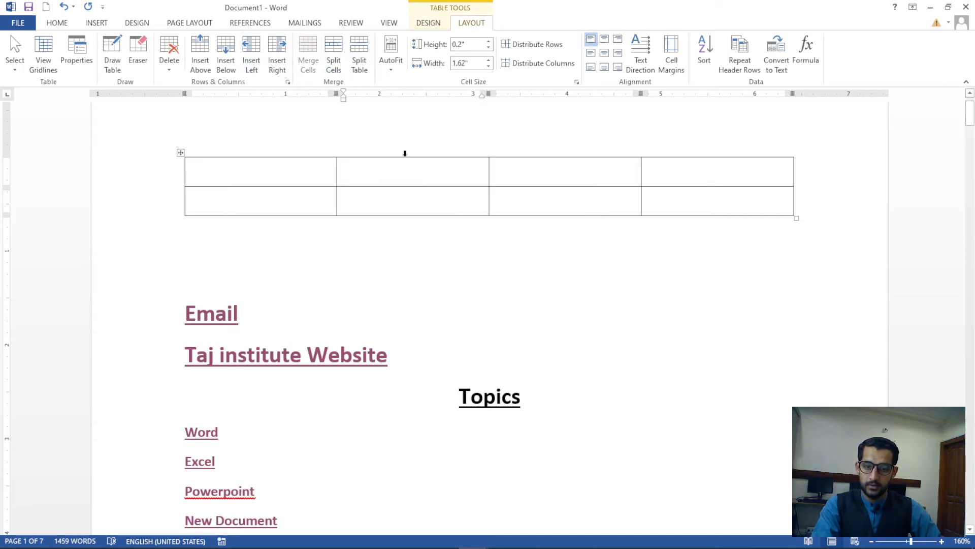
{"action": "left_click", "coordinate": [169, 57]}
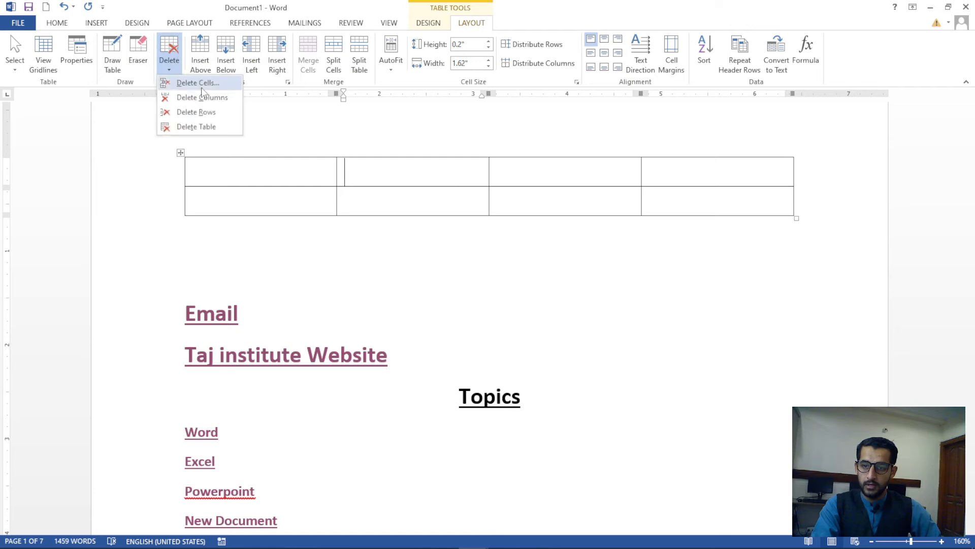
{"action": "left_click", "coordinate": [206, 97]}
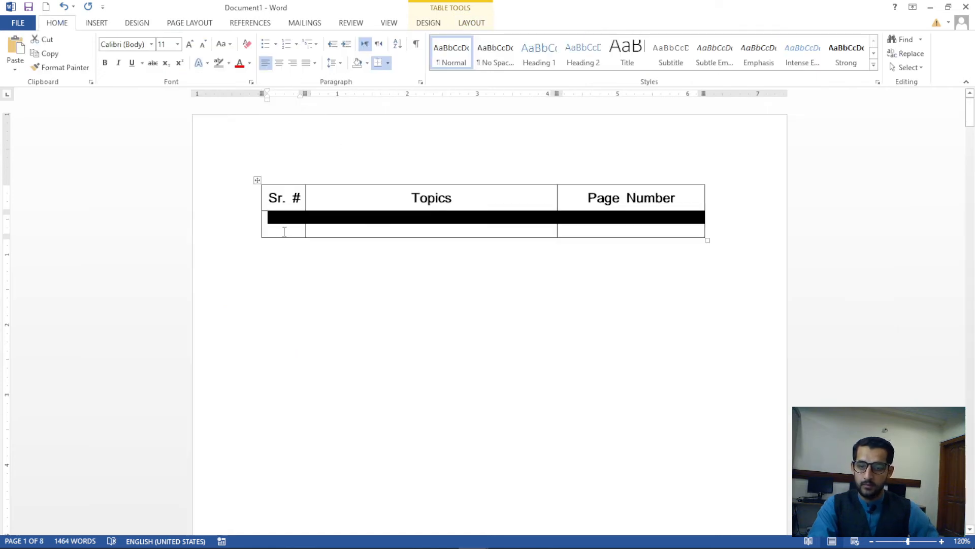
Enter 1 in the first Sr. # cell and grow the table to six numbered rows
{"action": "left_click", "coordinate": [283, 227]}
{"action": "type", "text": "1"}
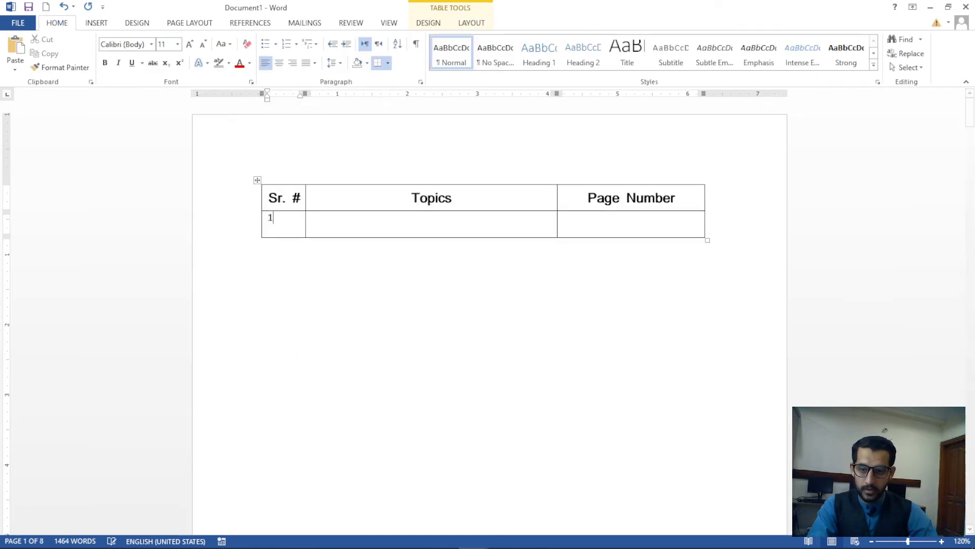
{"action": "key", "text": "Tab"}
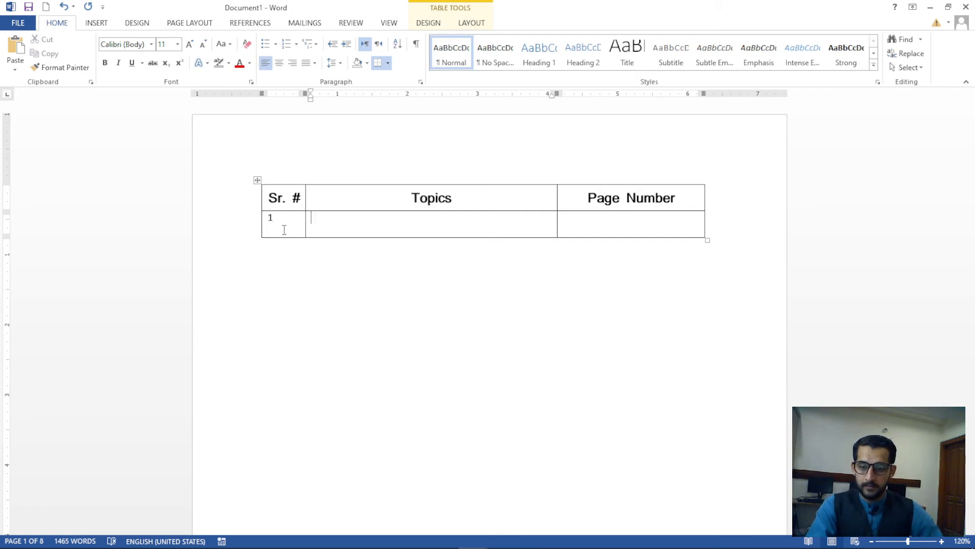
{"action": "left_click", "coordinate": [278, 220]}
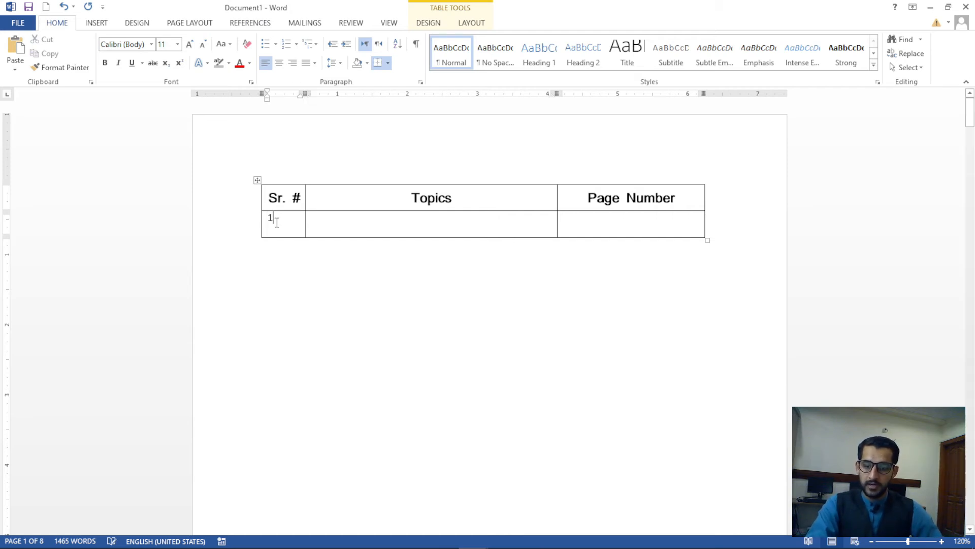
{"action": "left_click", "coordinate": [341, 220]}
{"action": "scroll", "coordinate": [341, 229], "scroll_direction": "down", "scroll_amount": 3}
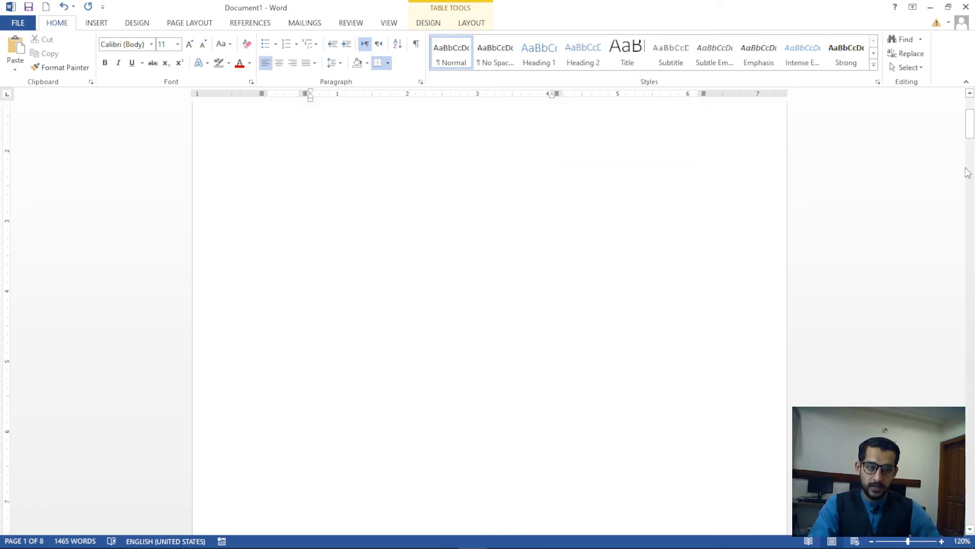
{"action": "left_click_drag", "start_coordinate": [970, 133], "coordinate": [973, 108]}
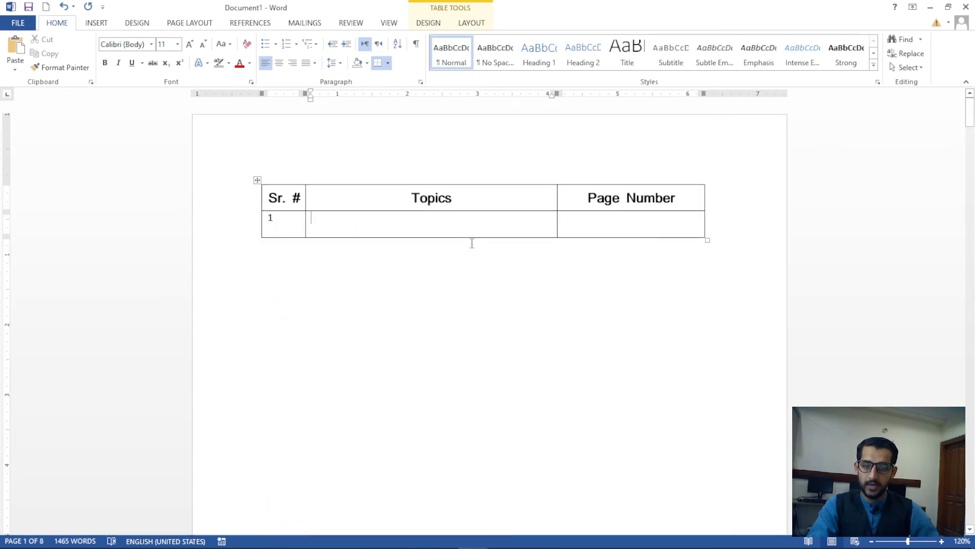
{"action": "key", "text": "Tab"}
{"action": "key", "text": "Tab"}
{"action": "key", "text": "Tab"}
{"action": "key", "text": "Tab"}
{"action": "key", "text": "Tab"}
{"action": "key", "text": "Tab"}
{"action": "key", "text": "Tab"}
{"action": "key", "text": "Tab"}
{"action": "key", "text": "Tab"}
{"action": "key", "text": "Tab"}
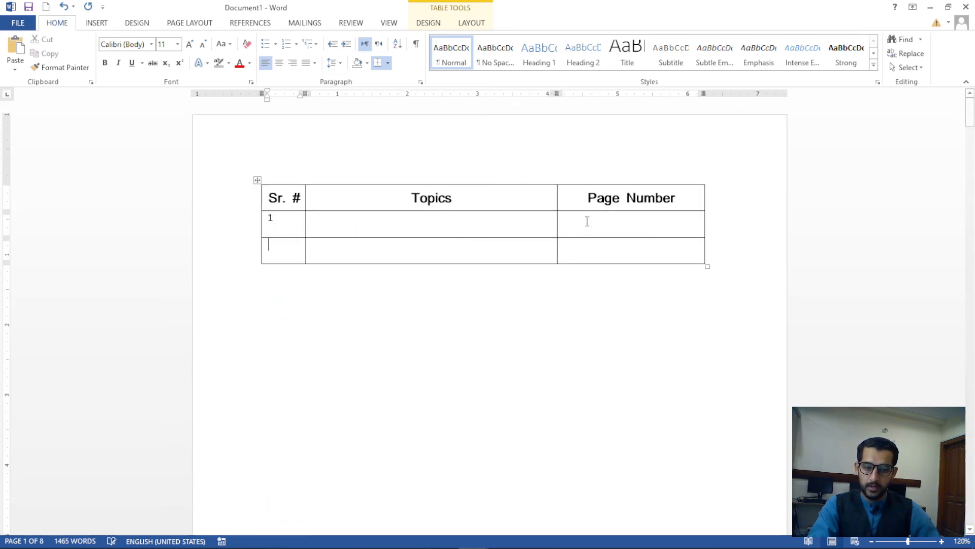
{"action": "key", "text": "Tab"}
{"action": "key", "text": "Tab"}
{"action": "key", "text": "Tab"}
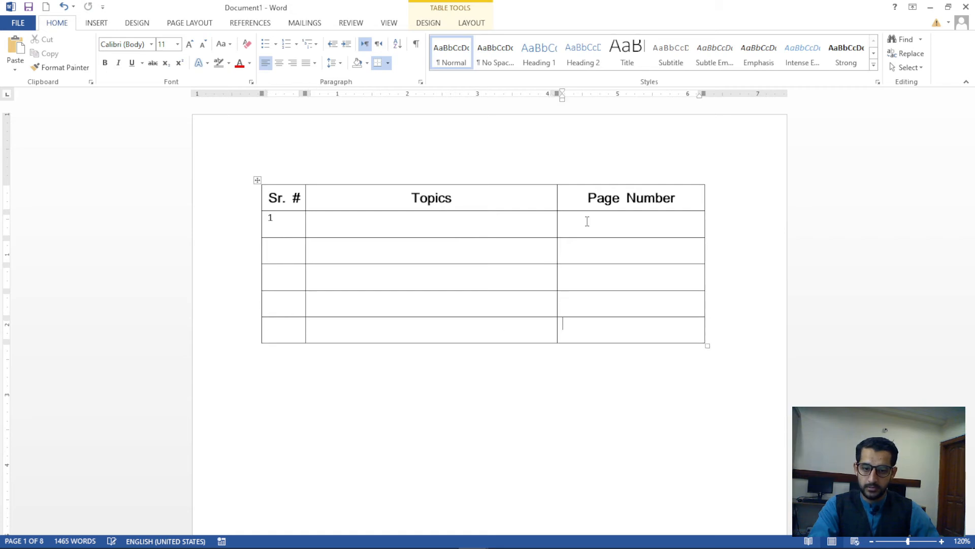
Fill the remaining Sr. # cells down to 6 and select the column's numbers
{"action": "left_click", "coordinate": [295, 249]}
{"action": "type", "text": "2"}
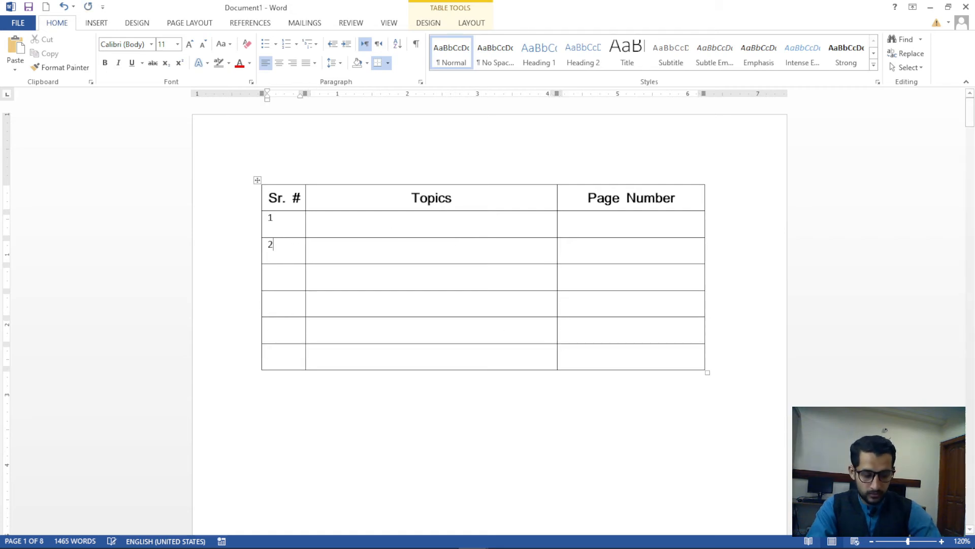
{"action": "key", "text": "Down"}
{"action": "type", "text": "3"}
{"action": "key", "text": "Down"}
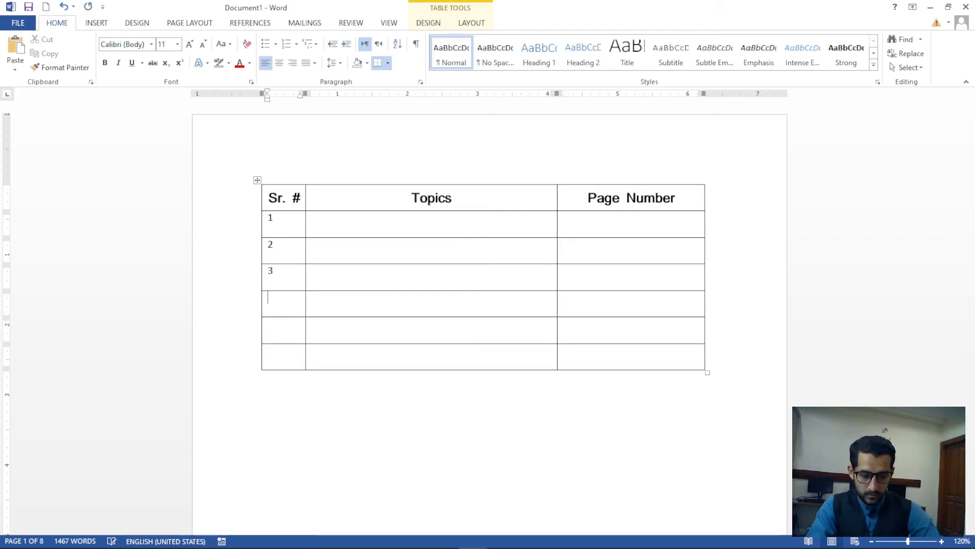
{"action": "type", "text": "4"}
{"action": "key", "text": "Down"}
{"action": "type", "text": "6"}
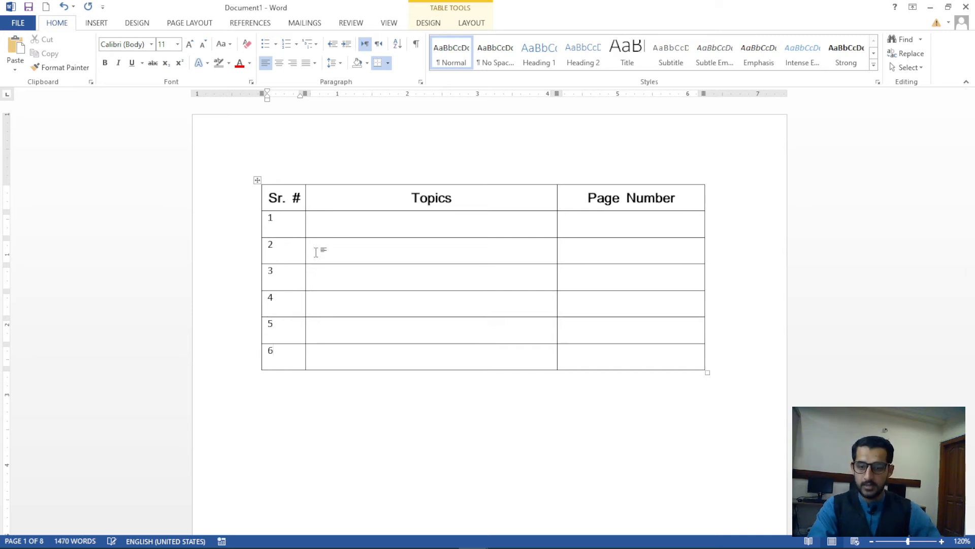
{"action": "left_click_drag", "start_coordinate": [281, 220], "coordinate": [285, 356]}
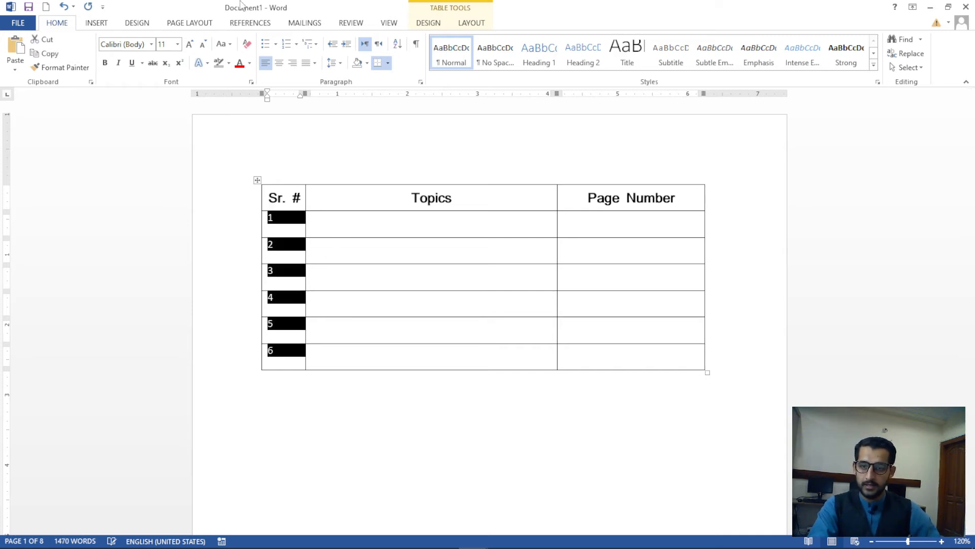
Centre the Sr. # numbers 1–6 in their cells and make them bold
{"action": "left_click", "coordinate": [472, 23]}
{"action": "left_click", "coordinate": [604, 52]}
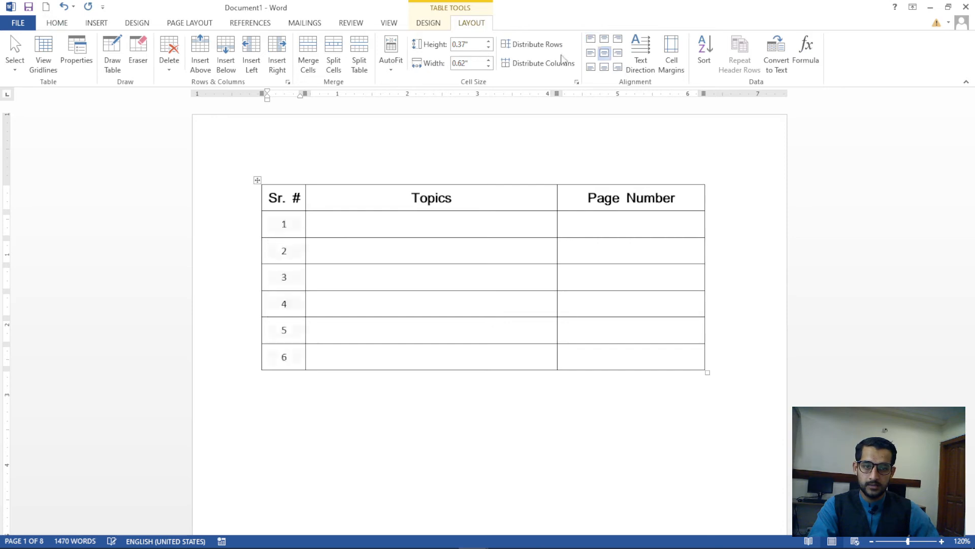
{"action": "left_click", "coordinate": [56, 23]}
{"action": "left_click", "coordinate": [105, 63]}
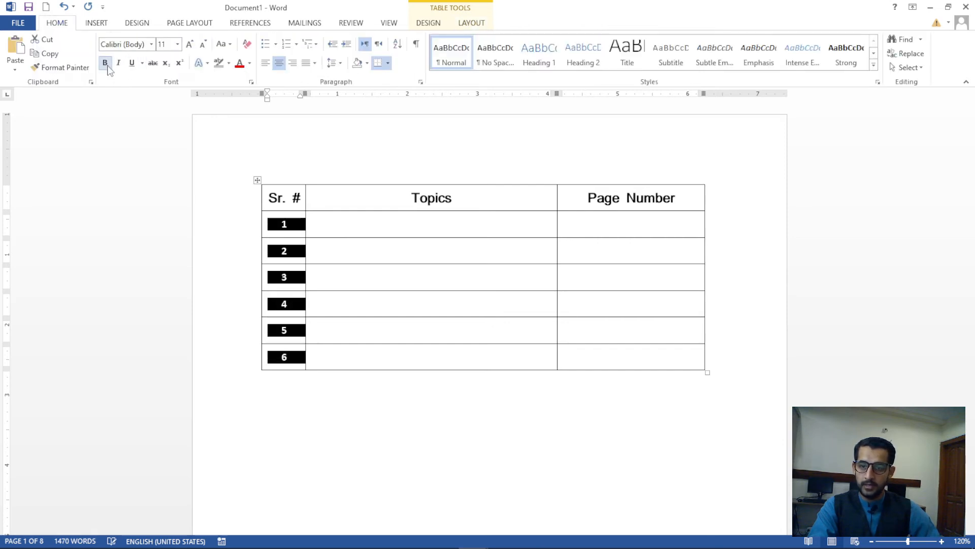
{"action": "left_click", "coordinate": [366, 235]}
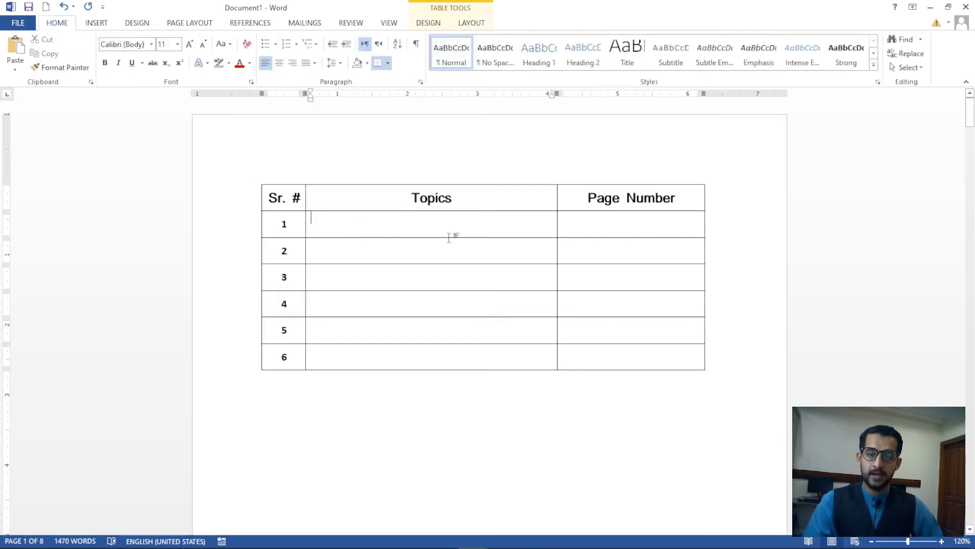
Vertically centre the Topics and Page Number cells of rows 1–6
{"action": "left_click_drag", "start_coordinate": [451, 235], "coordinate": [583, 362]}
{"action": "left_click", "coordinate": [472, 23]}
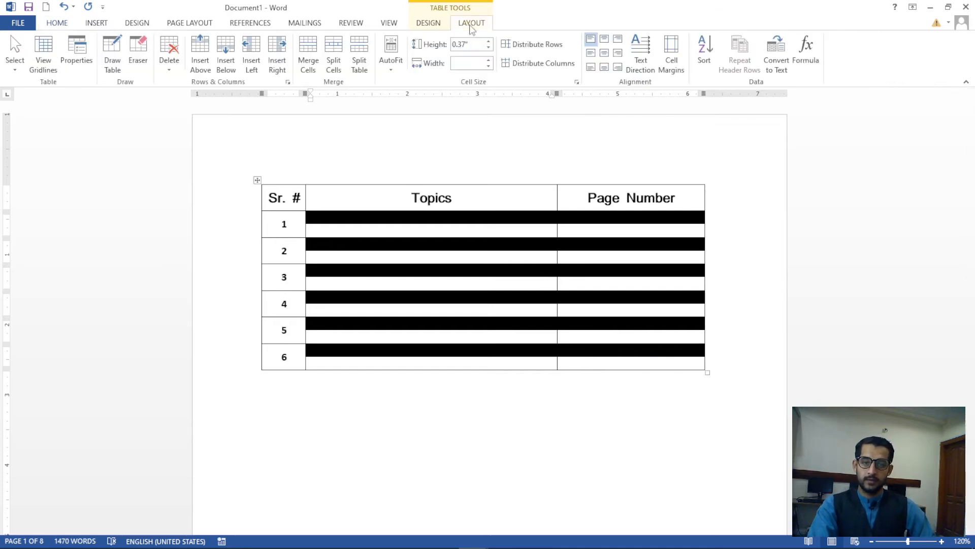
{"action": "left_click", "coordinate": [591, 53]}
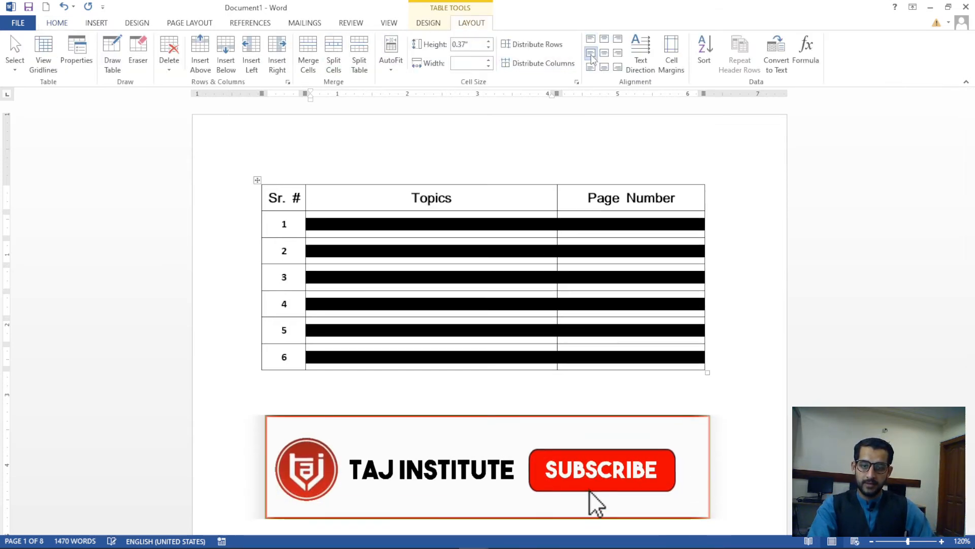
{"action": "left_click", "coordinate": [57, 23]}
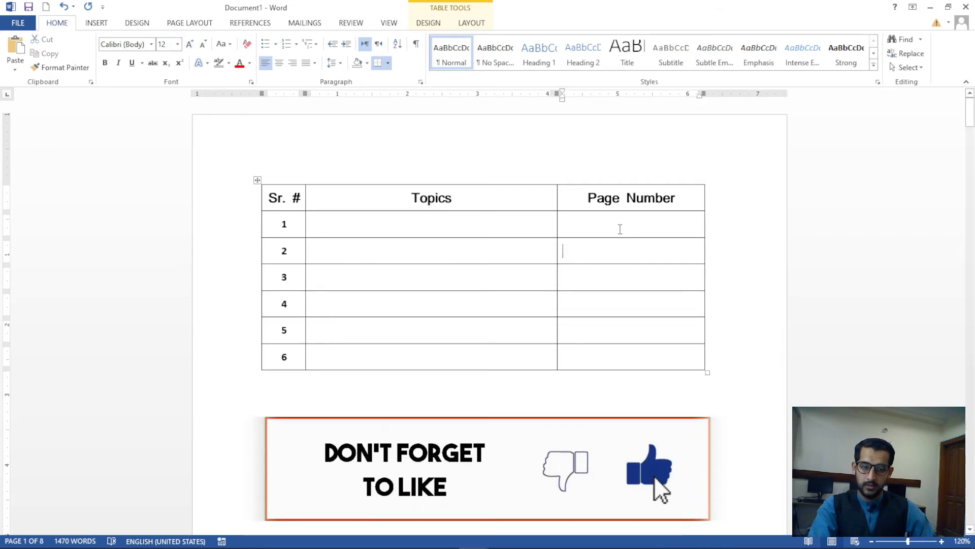
{"action": "left_click_drag", "start_coordinate": [620, 227], "coordinate": [627, 358]}
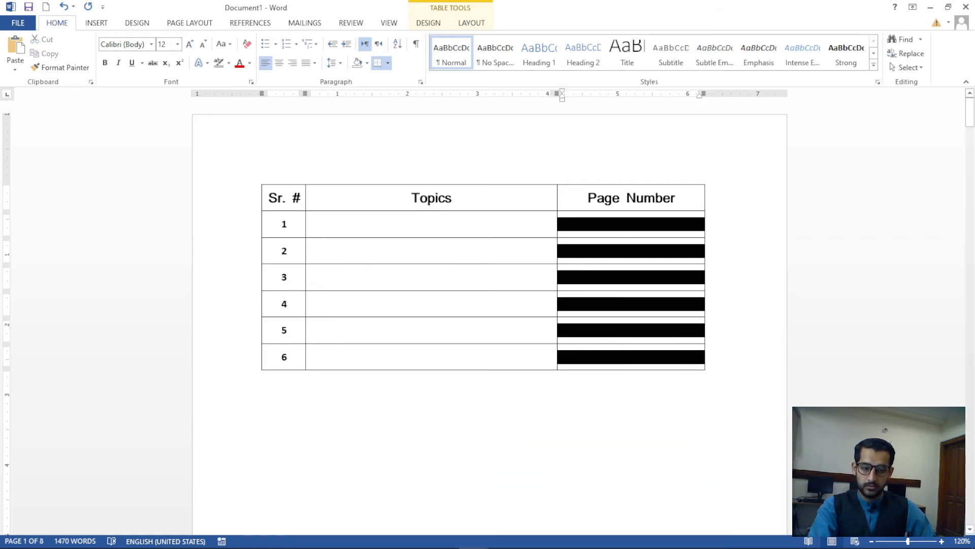
{"action": "left_click", "coordinate": [471, 23]}
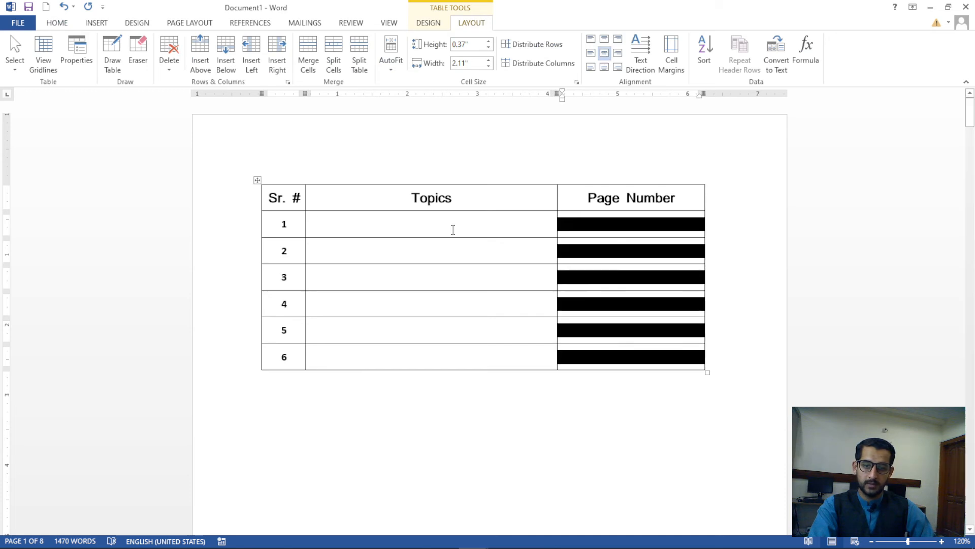
{"action": "left_click", "coordinate": [620, 330]}
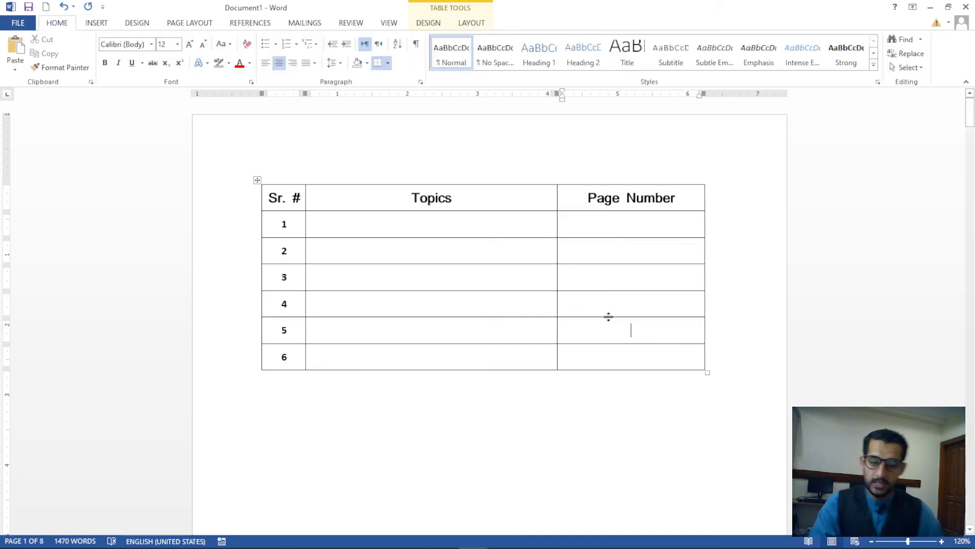
{"action": "left_click", "coordinate": [365, 223]}
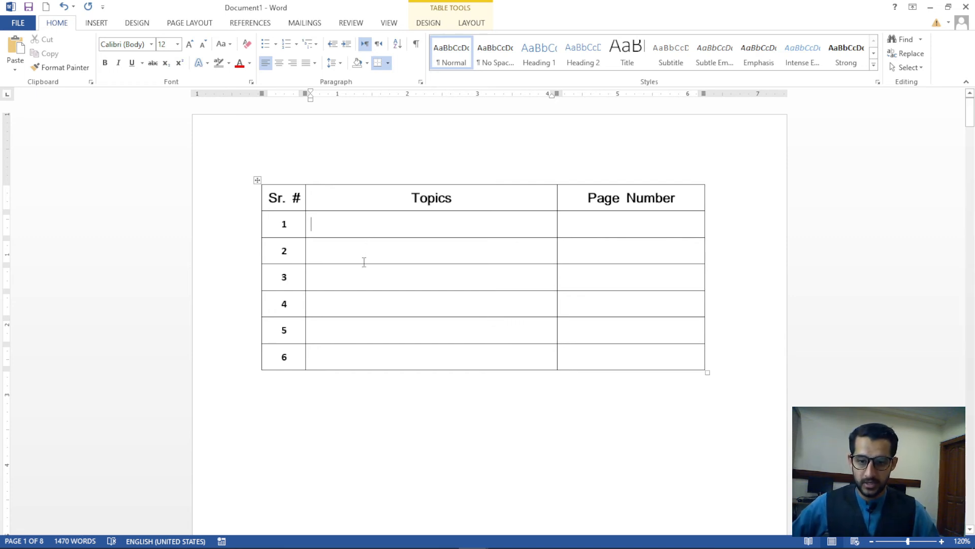
Insert a Heading cross-reference to 'Microsoft Word' into row 1's Topics cell
{"action": "scroll", "coordinate": [372, 256], "scroll_direction": "down", "scroll_amount": 10}
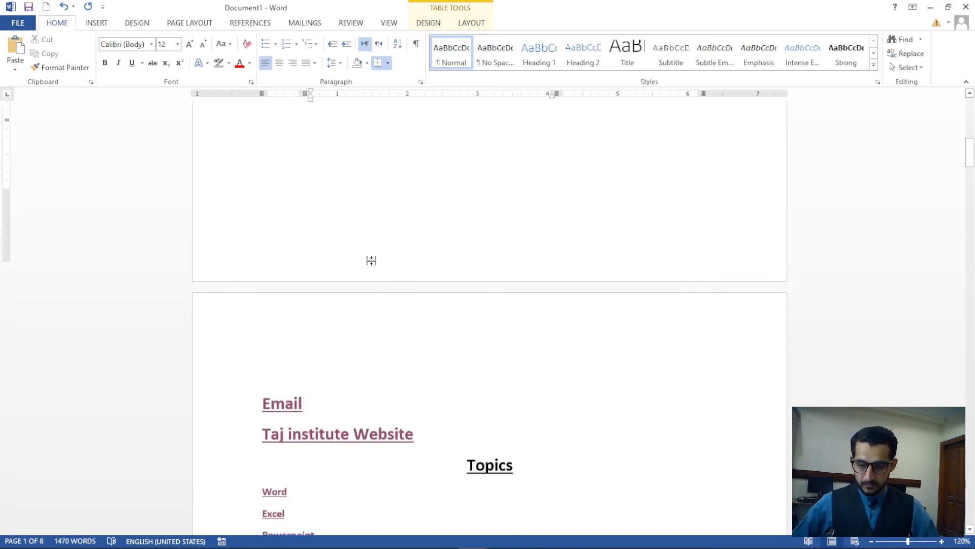
{"action": "scroll", "coordinate": [359, 416], "scroll_direction": "down", "scroll_amount": 4}
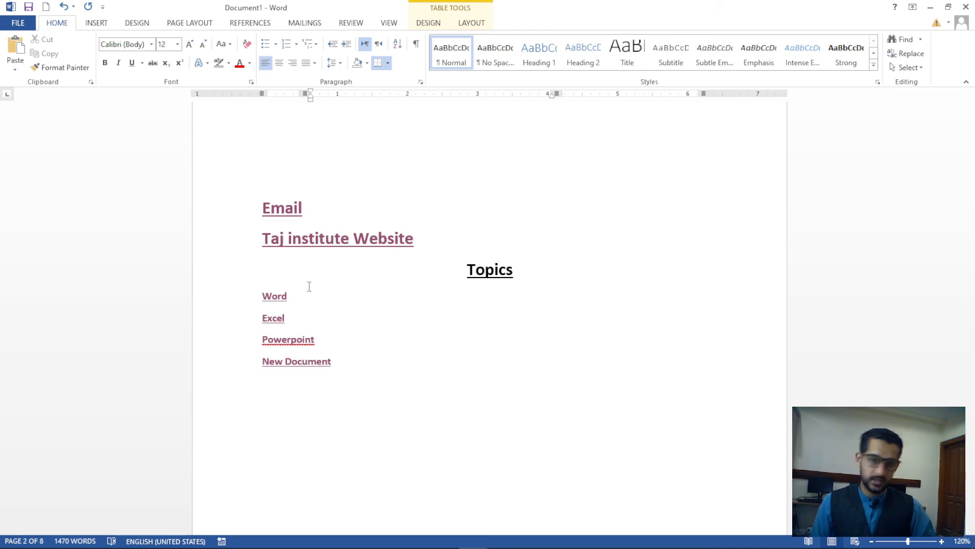
{"action": "scroll", "coordinate": [309, 286], "scroll_direction": "up", "scroll_amount": 10}
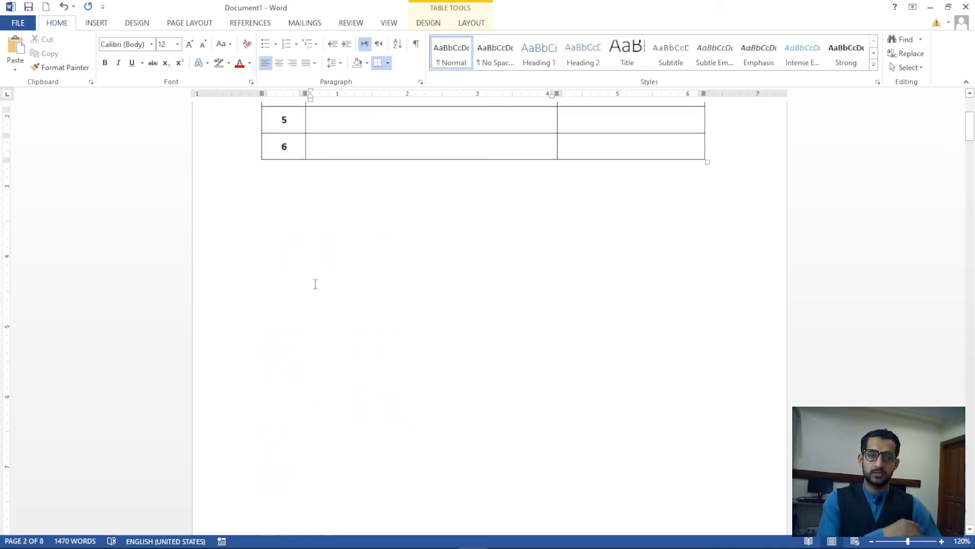
{"action": "scroll", "coordinate": [315, 284], "scroll_direction": "up", "scroll_amount": 5}
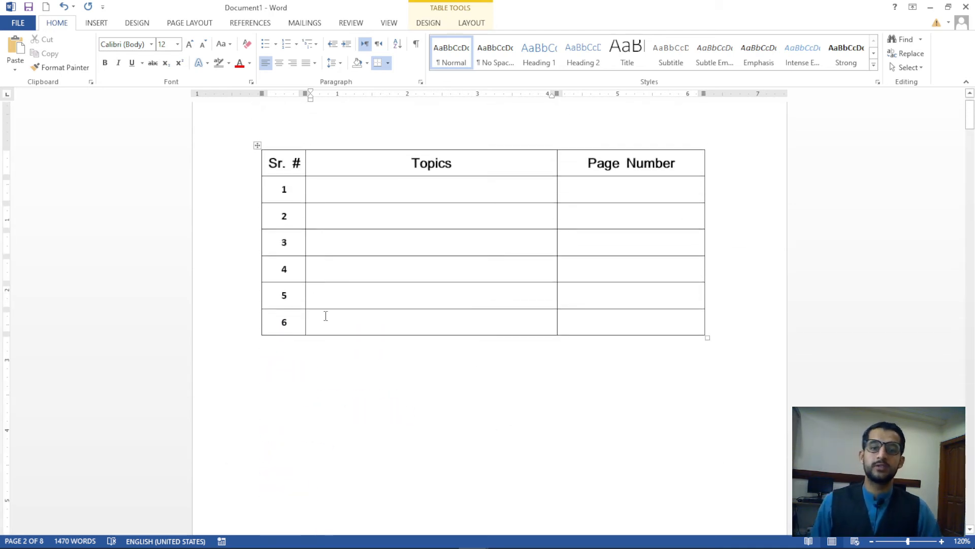
{"action": "left_click", "coordinate": [322, 195]}
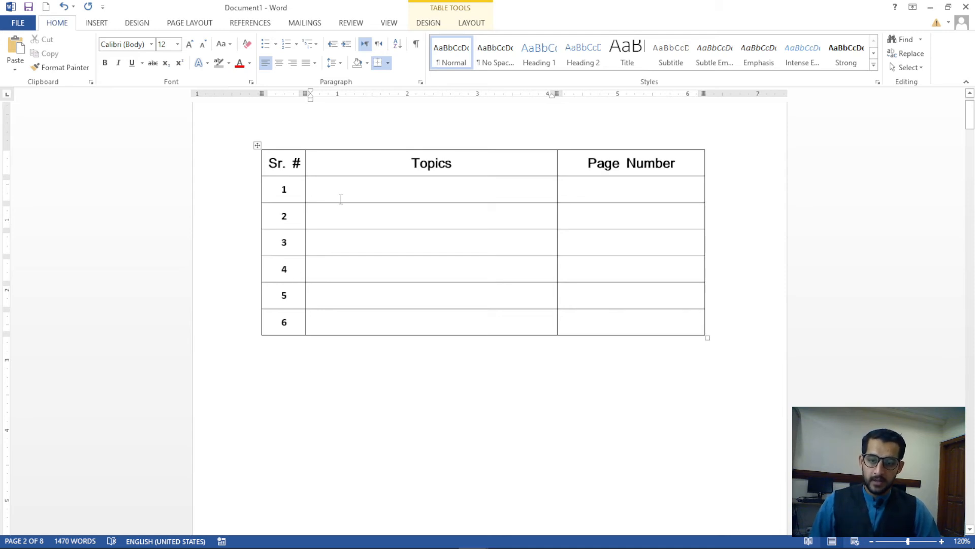
{"action": "left_click", "coordinate": [97, 23]}
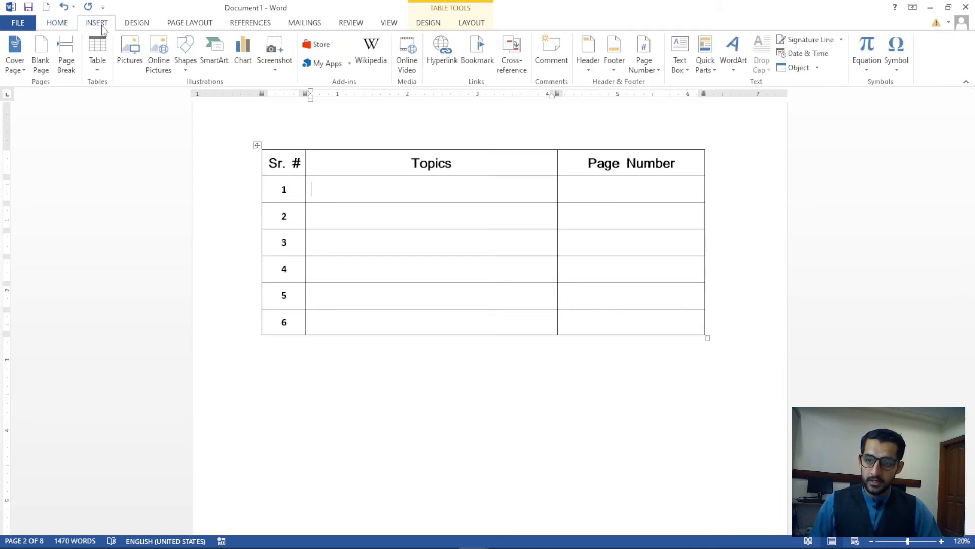
{"action": "left_click", "coordinate": [524, 73]}
{"action": "scroll", "coordinate": [406, 168], "scroll_direction": "down", "scroll_amount": 1}
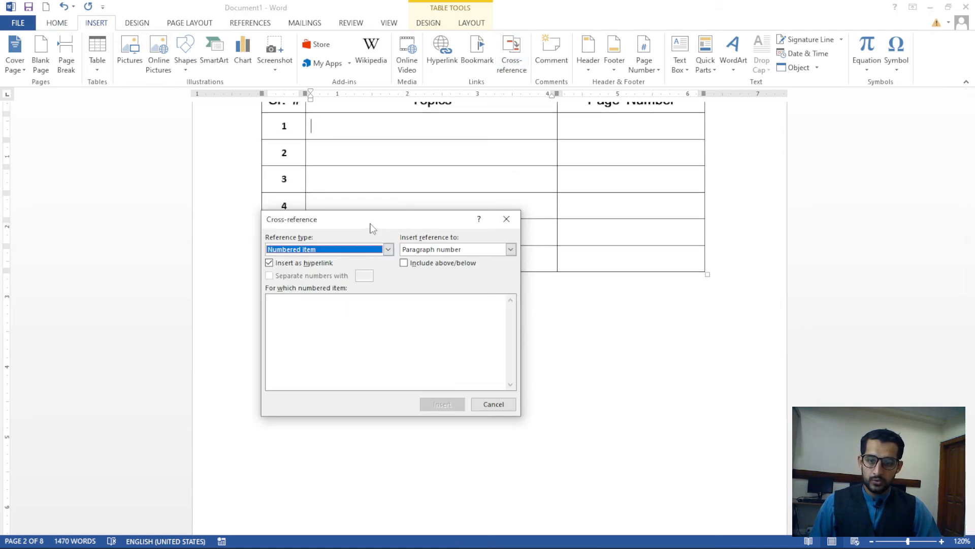
{"action": "left_click_drag", "start_coordinate": [373, 227], "coordinate": [415, 309]}
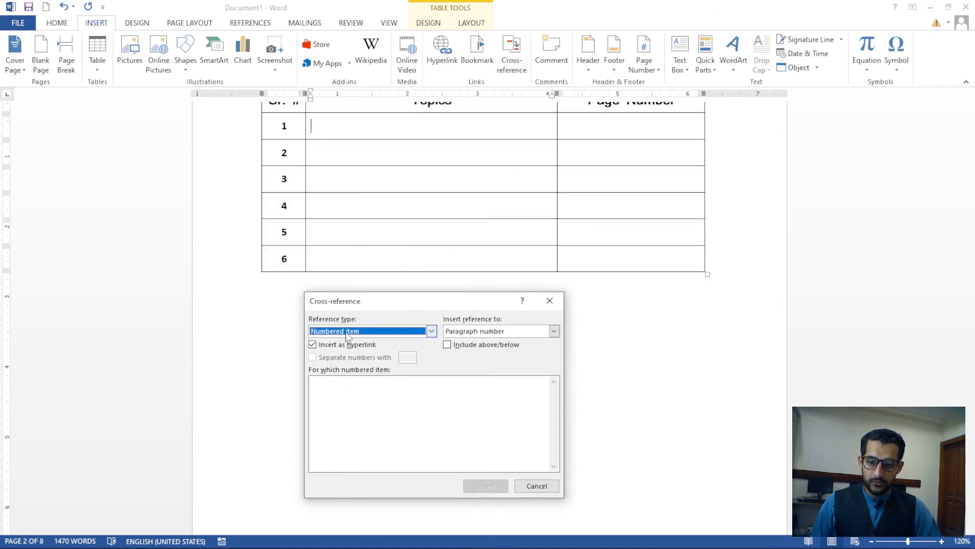
{"action": "left_click", "coordinate": [432, 331]}
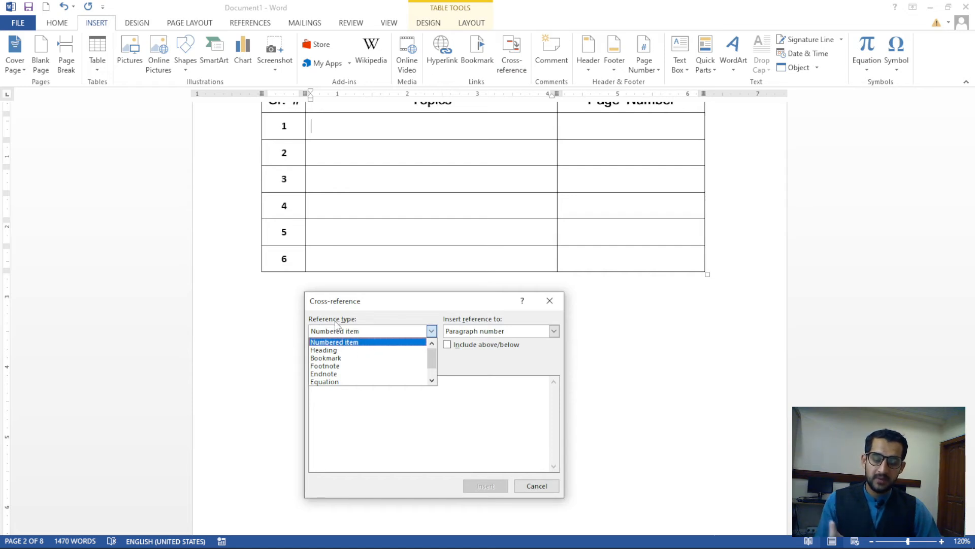
{"action": "left_click", "coordinate": [327, 352]}
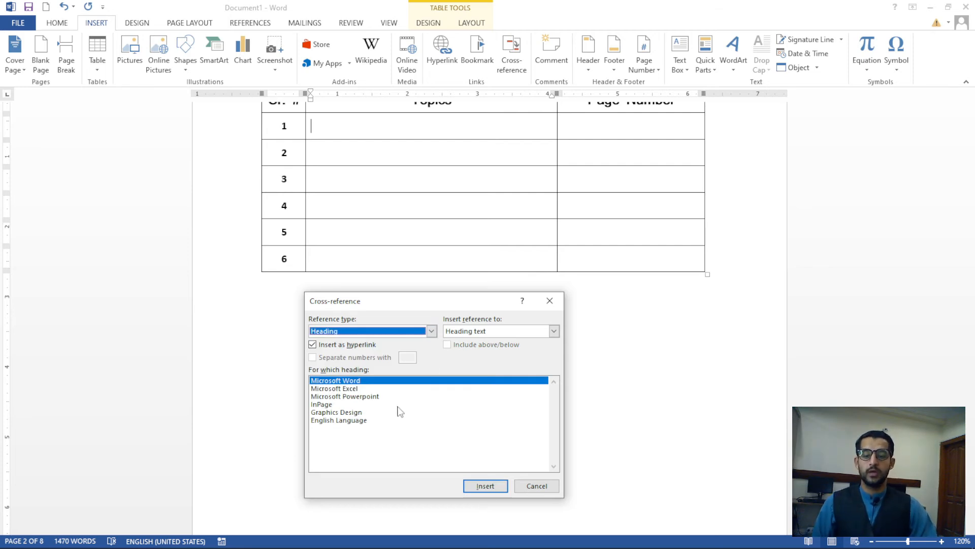
{"action": "left_click", "coordinate": [351, 383]}
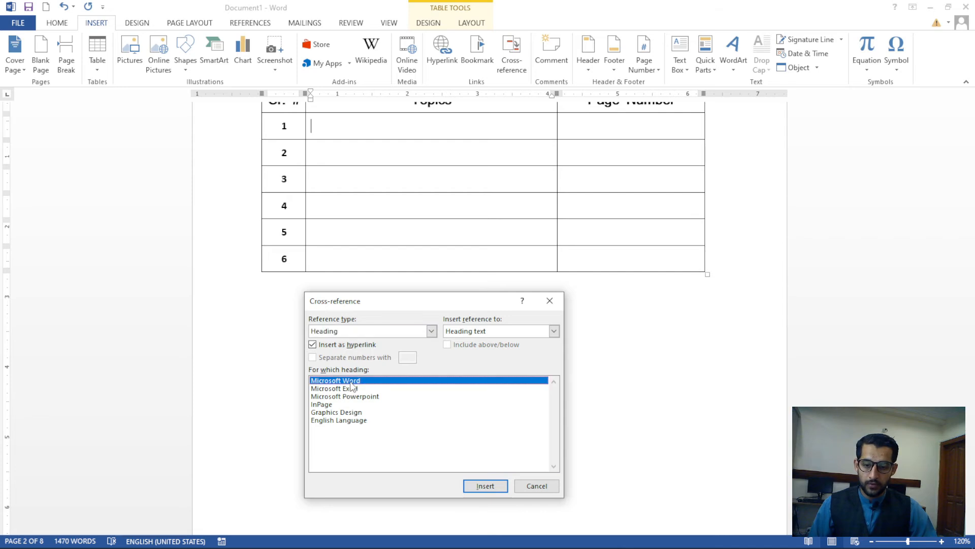
{"action": "left_click", "coordinate": [478, 491]}
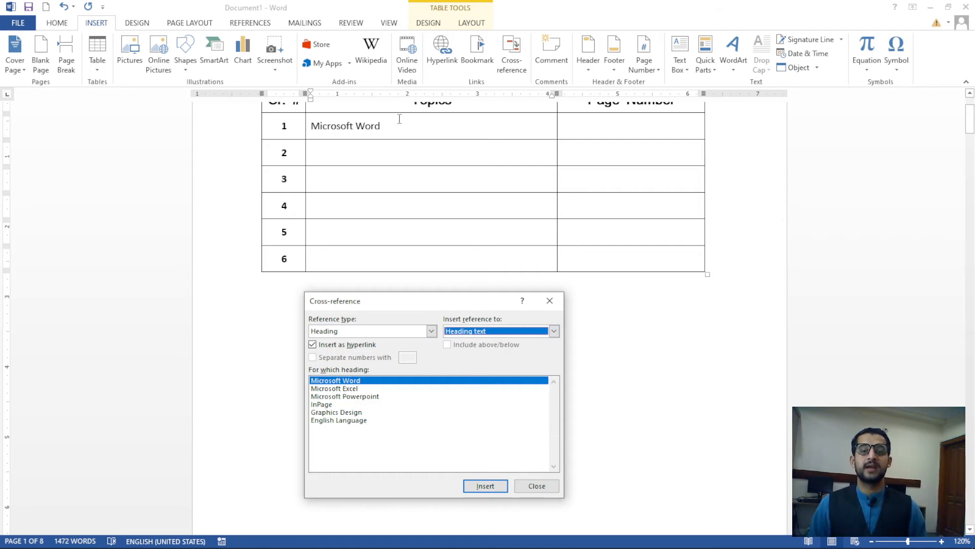
{"action": "left_click", "coordinate": [545, 486]}
{"action": "left_click", "coordinate": [468, 354]}
{"action": "scroll", "coordinate": [421, 259], "scroll_direction": "up", "scroll_amount": 2}
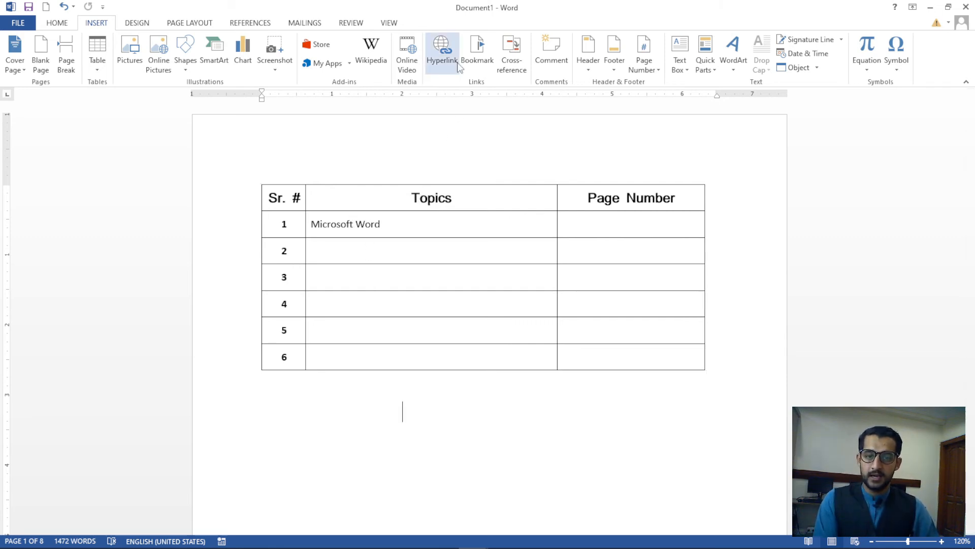
{"action": "scroll", "coordinate": [326, 322], "scroll_direction": "down", "scroll_amount": 3}
{"action": "scroll", "coordinate": [326, 322], "scroll_direction": "down", "scroll_amount": 7}
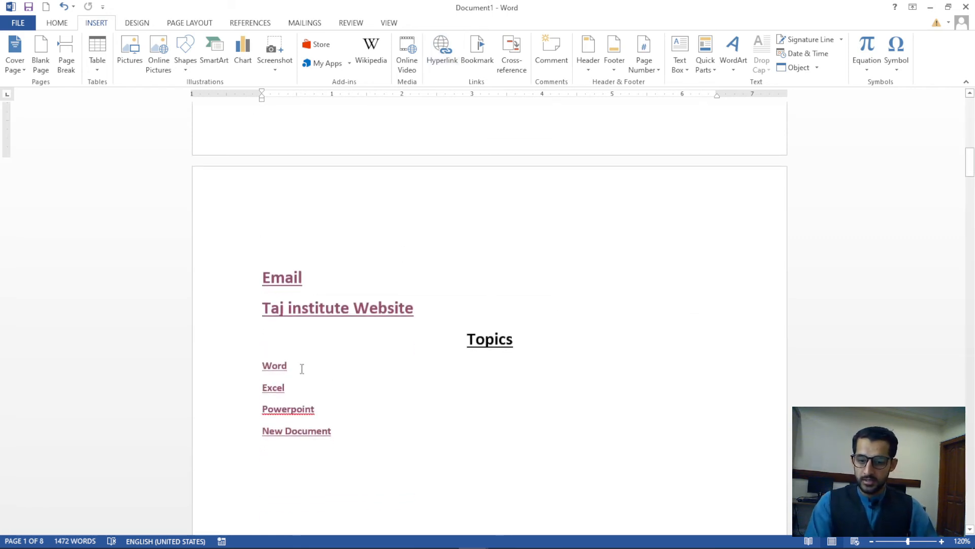
{"action": "scroll", "coordinate": [301, 368], "scroll_direction": "up", "scroll_amount": 5}
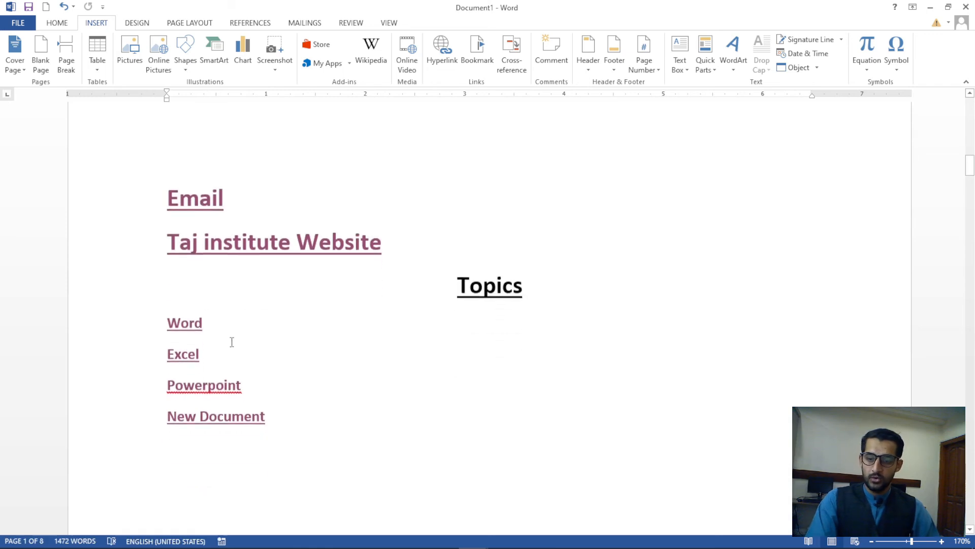
{"action": "left_click_drag", "start_coordinate": [206, 325], "coordinate": [165, 326]}
{"action": "left_click", "coordinate": [250, 361]}
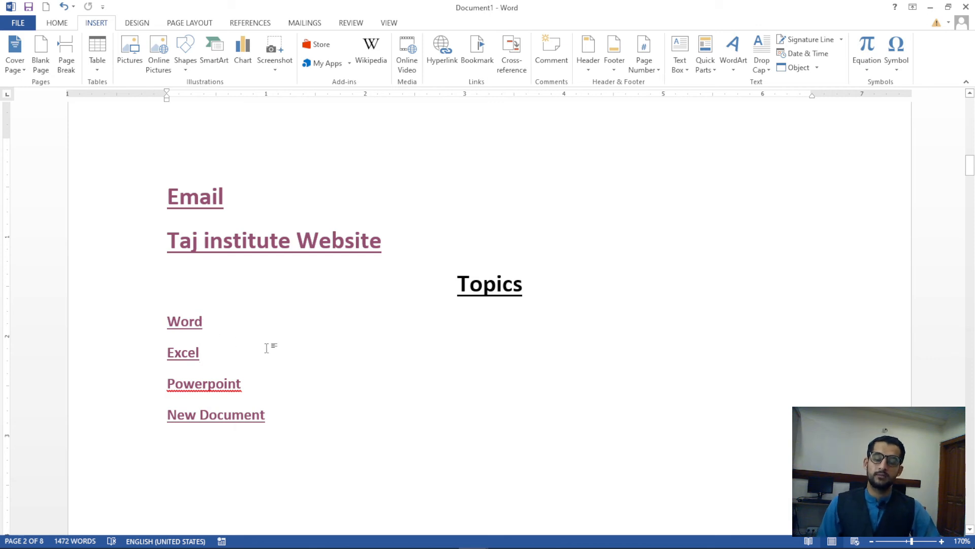
{"action": "key", "text": "ctrl+Home"}
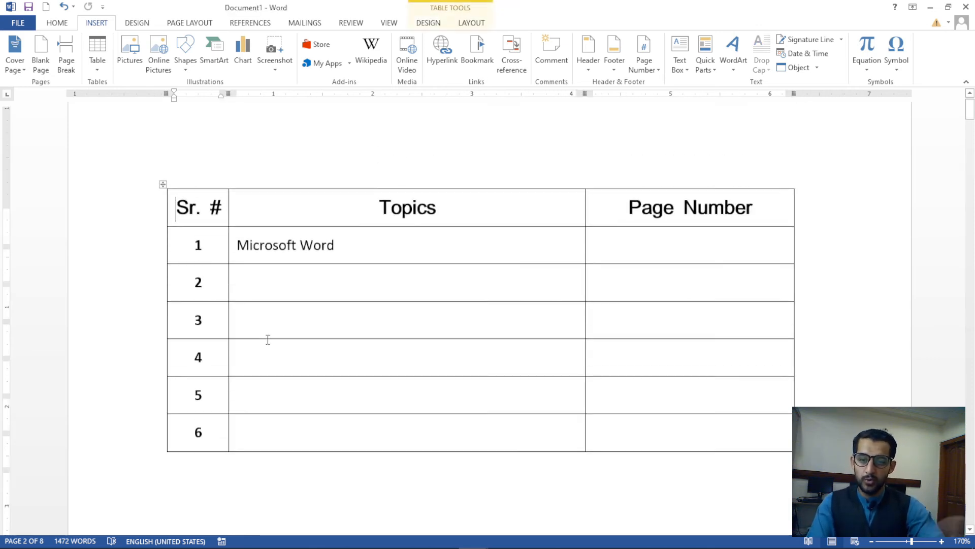
{"action": "left_click", "coordinate": [353, 267]}
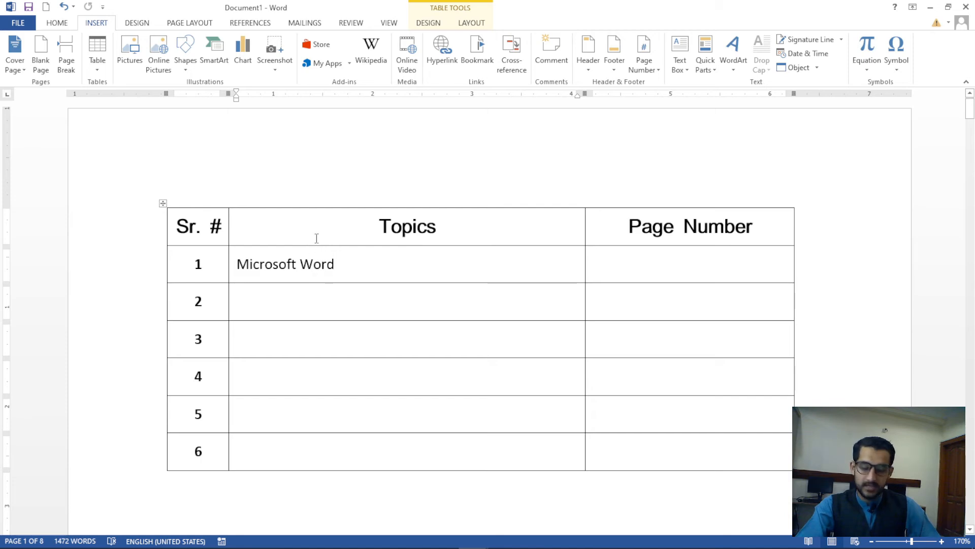
{"action": "left_click", "coordinate": [305, 265], "text": "ctrl"}
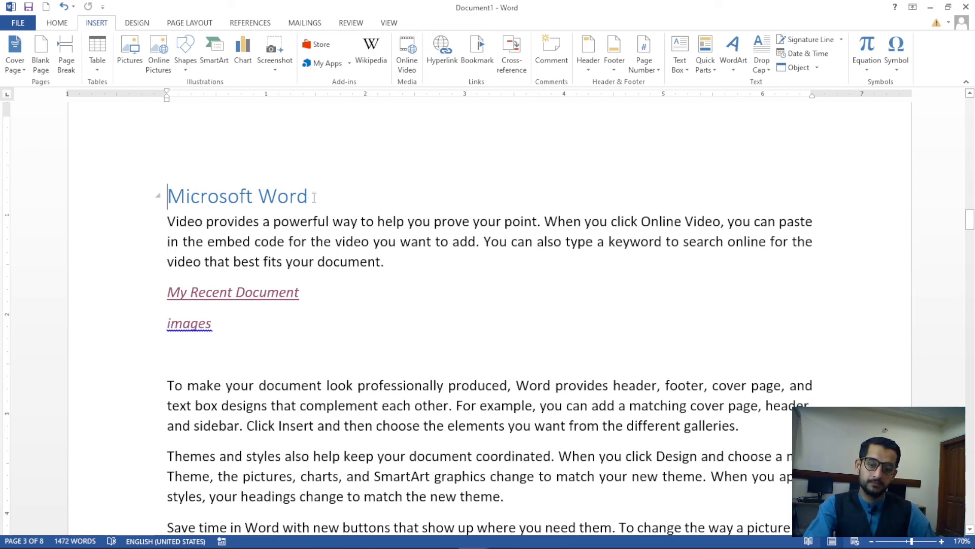
{"action": "key", "text": "ctrl+Home"}
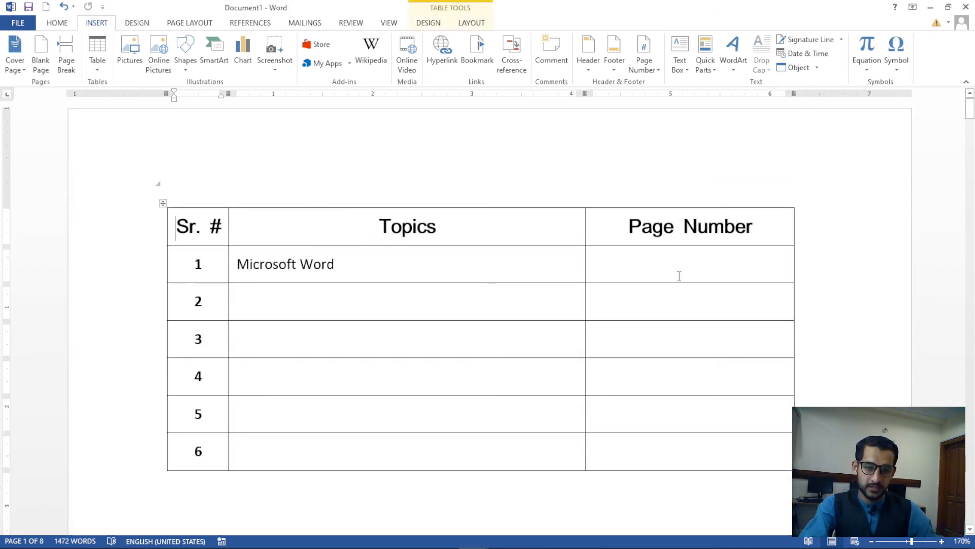
{"action": "left_click", "coordinate": [679, 276]}
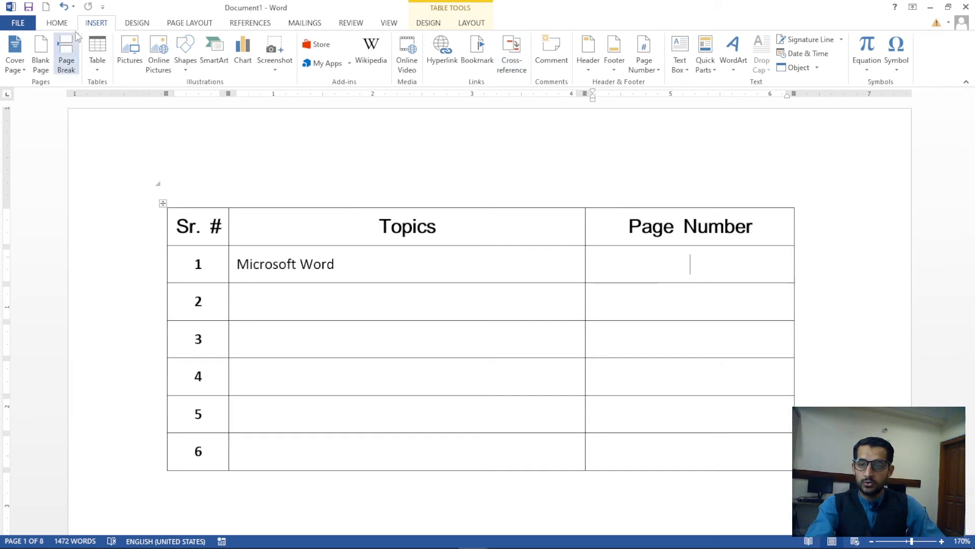
Insert a page-number cross-reference to the Microsoft Word heading, showing 3, in row 1
{"action": "left_click", "coordinate": [512, 53]}
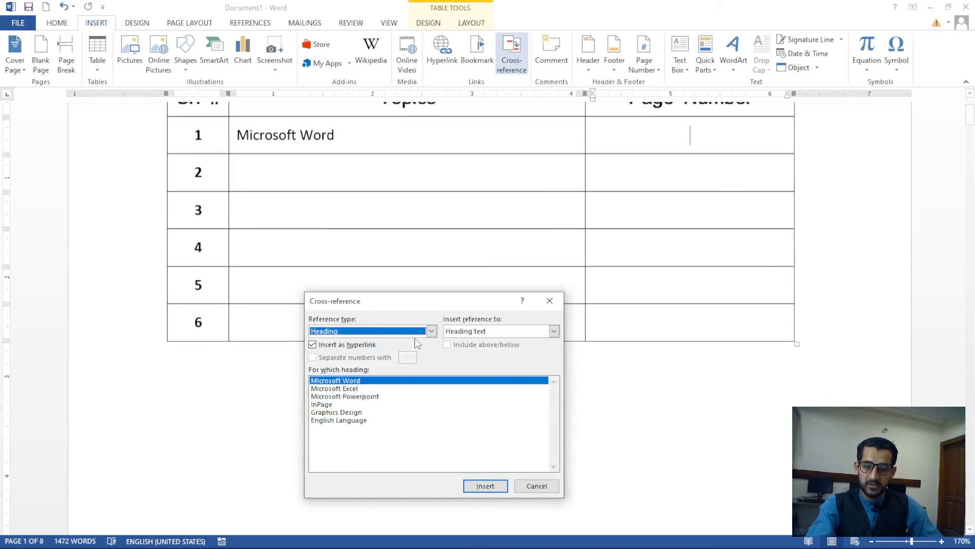
{"action": "left_click", "coordinate": [431, 330]}
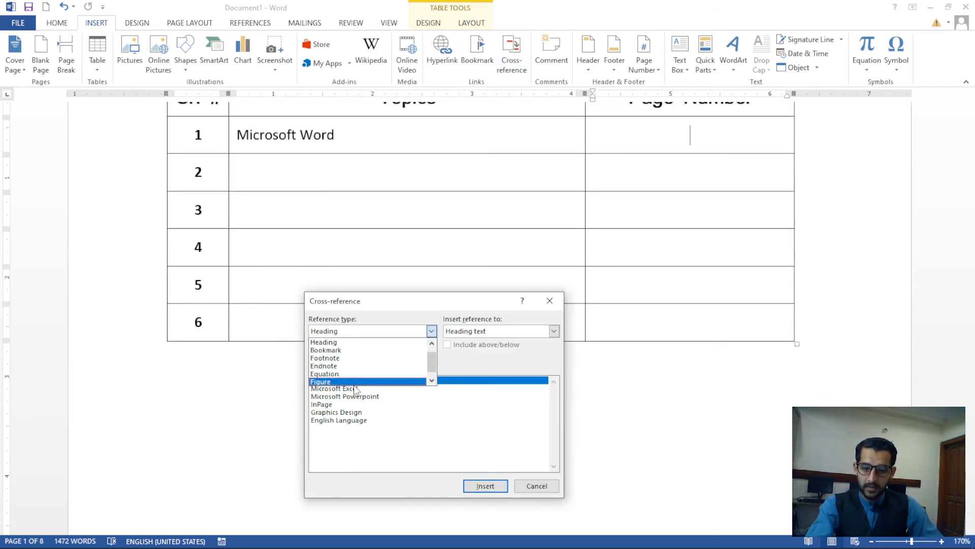
{"action": "left_click", "coordinate": [337, 346]}
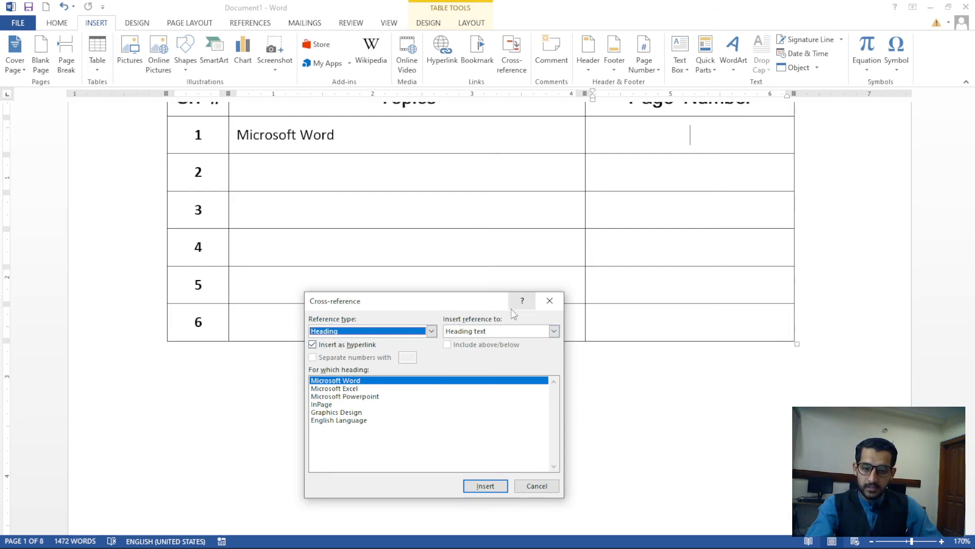
{"action": "left_click", "coordinate": [554, 330]}
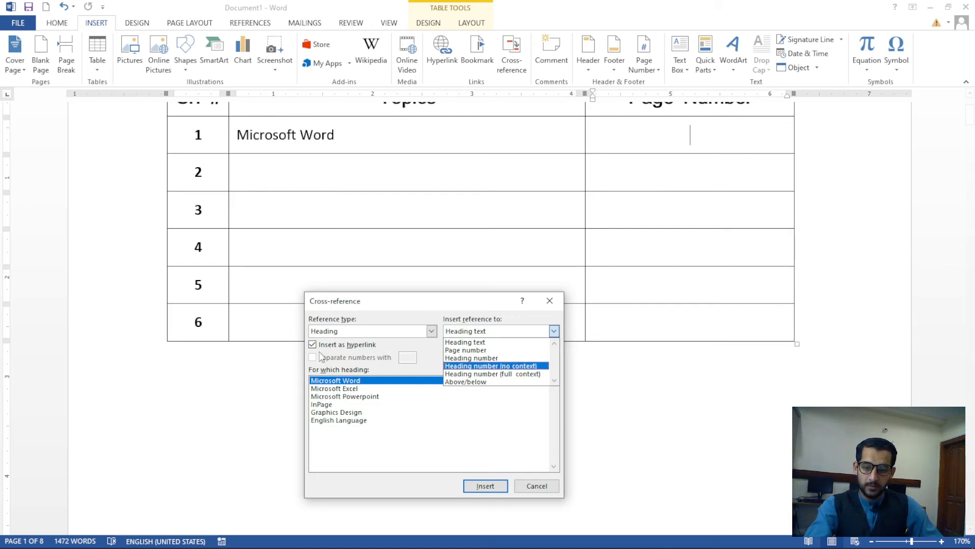
{"action": "left_click", "coordinate": [349, 387]}
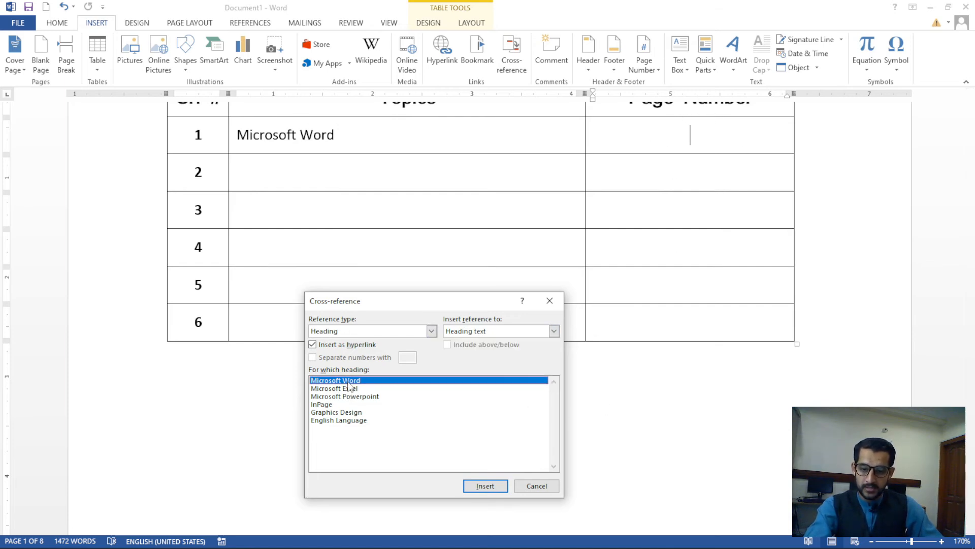
{"action": "left_click", "coordinate": [554, 331]}
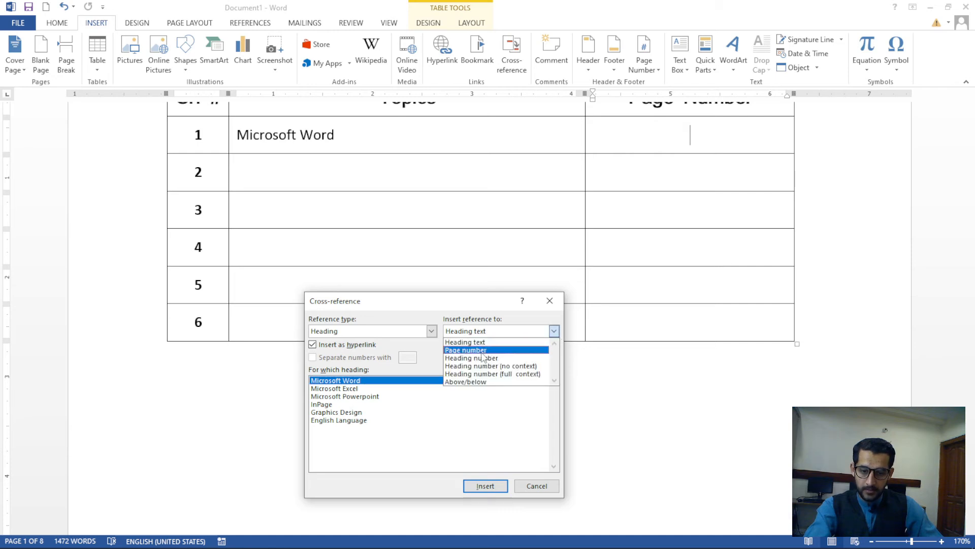
{"action": "left_click", "coordinate": [482, 348]}
{"action": "left_click", "coordinate": [485, 486]}
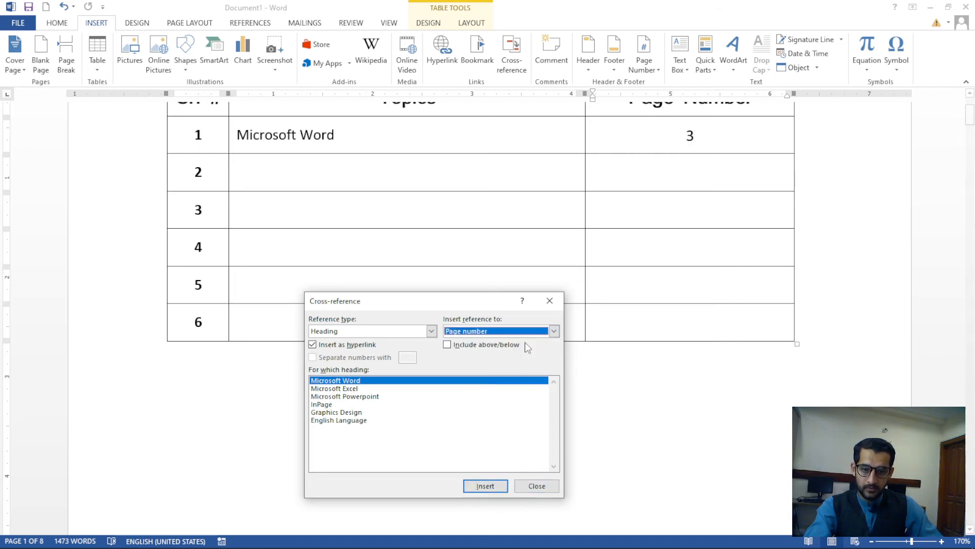
{"action": "left_click", "coordinate": [549, 300]}
Test that the 3 jumps to the Microsoft Word heading, then return to the table
{"action": "left_click", "coordinate": [671, 187]}
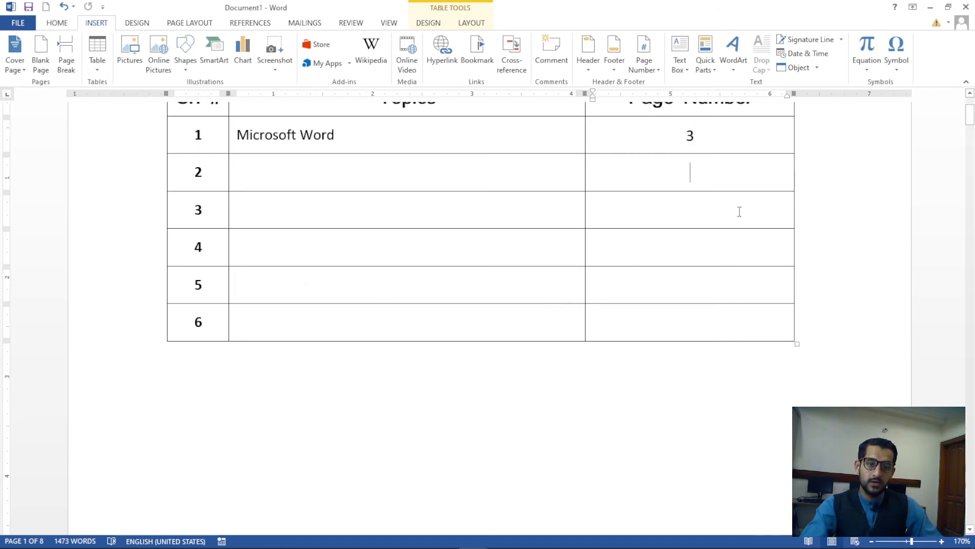
{"action": "left_click", "coordinate": [691, 138], "text": "ctrl"}
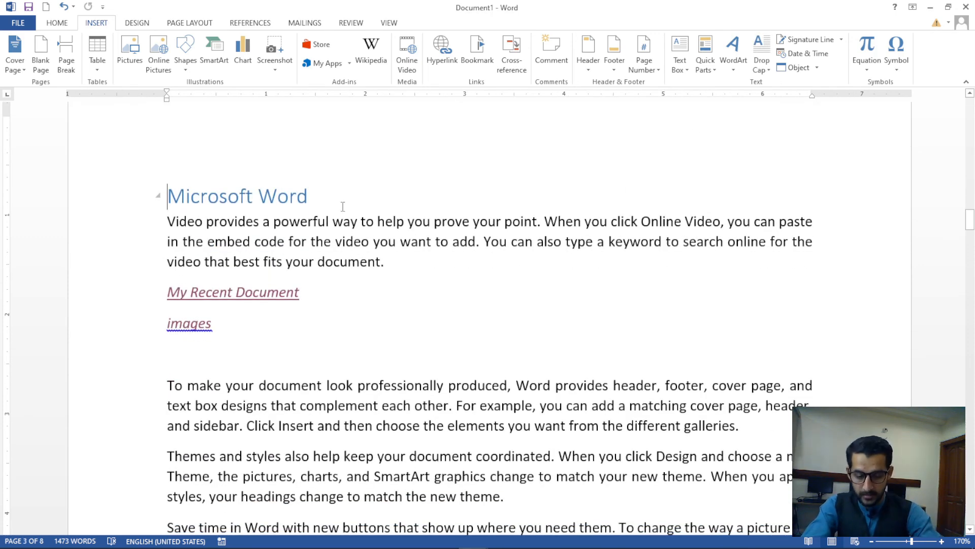
{"action": "key", "text": "ctrl+Home"}
{"action": "left_click", "coordinate": [348, 306]}
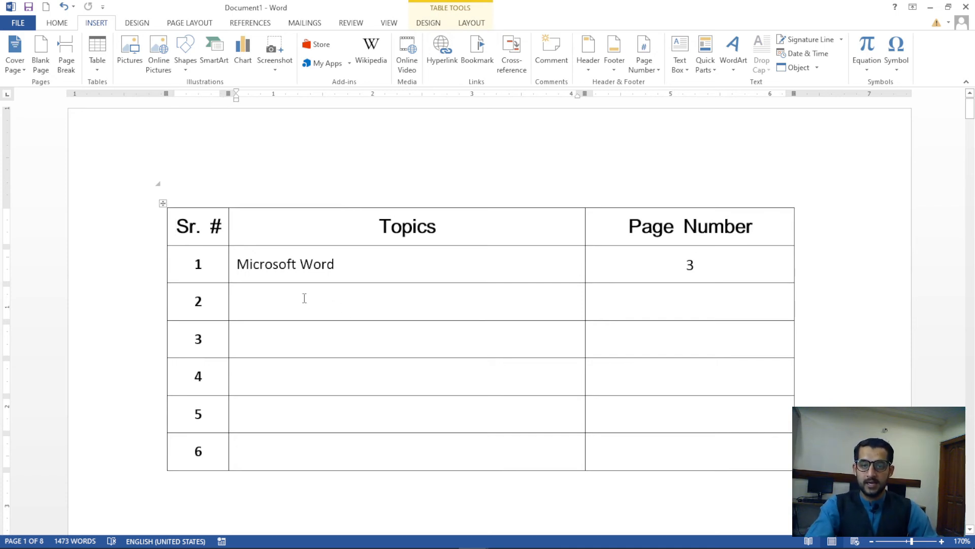
Insert a heading-text cross-reference to 'Microsoft Excel' in row 2's Topics cell
{"action": "left_click", "coordinate": [511, 55]}
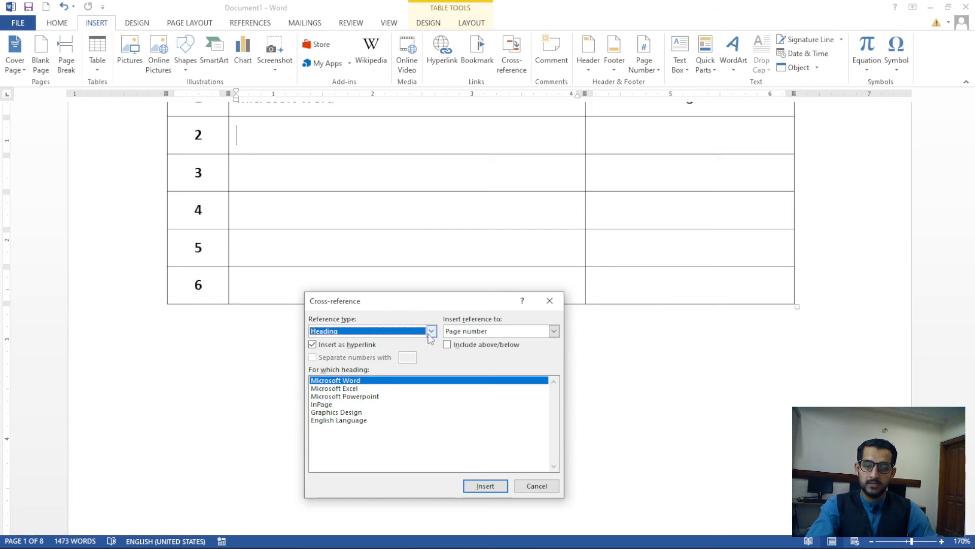
{"action": "left_click", "coordinate": [354, 390]}
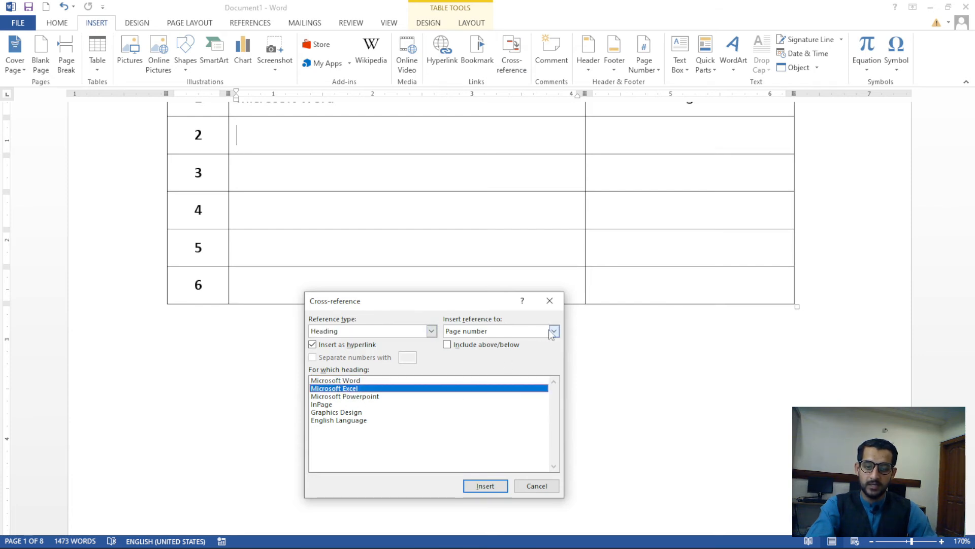
{"action": "left_click", "coordinate": [554, 331]}
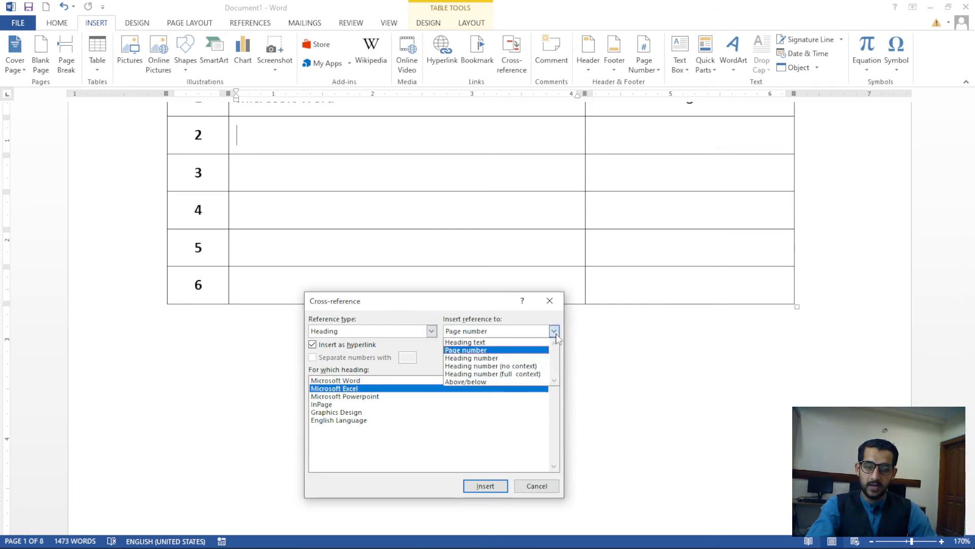
{"action": "left_click", "coordinate": [475, 342]}
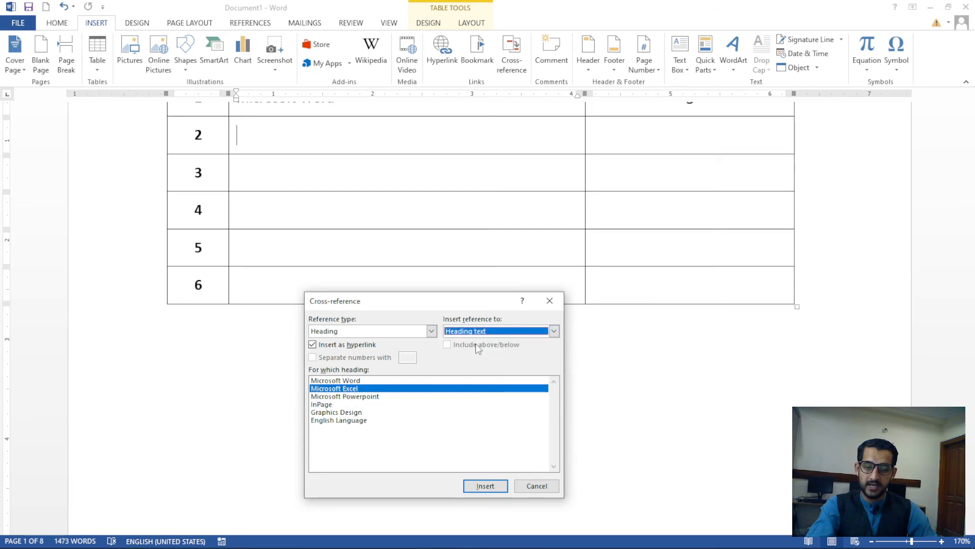
{"action": "left_click", "coordinate": [493, 487]}
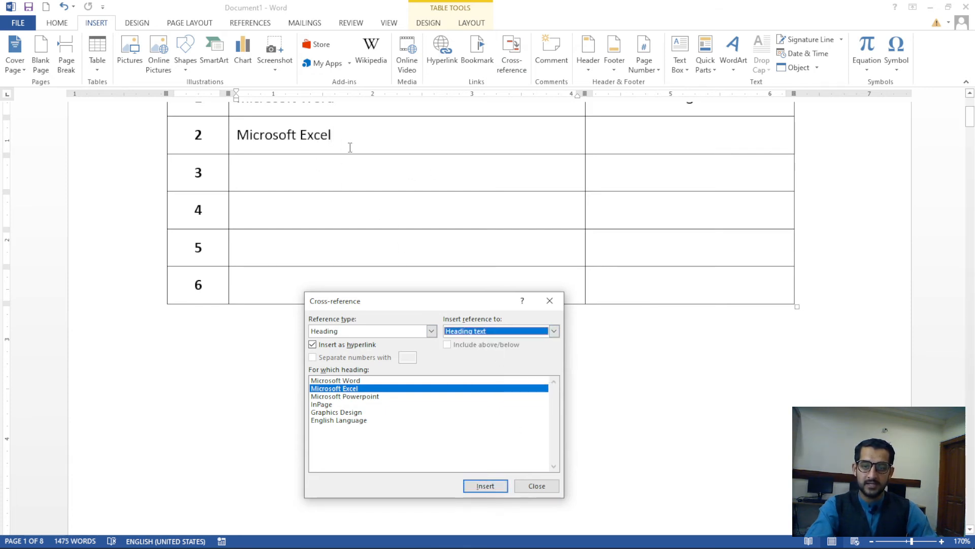
{"action": "left_click", "coordinate": [550, 300]}
Insert a page-number cross-reference to Microsoft Excel (page 4) in row 2's Page Number cell
{"action": "left_click", "coordinate": [620, 140]}
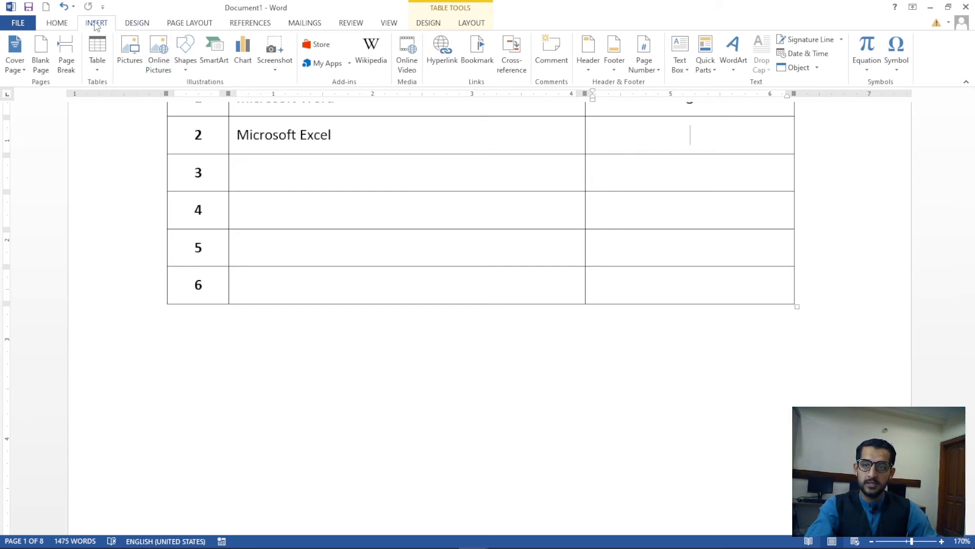
{"action": "left_click", "coordinate": [511, 56]}
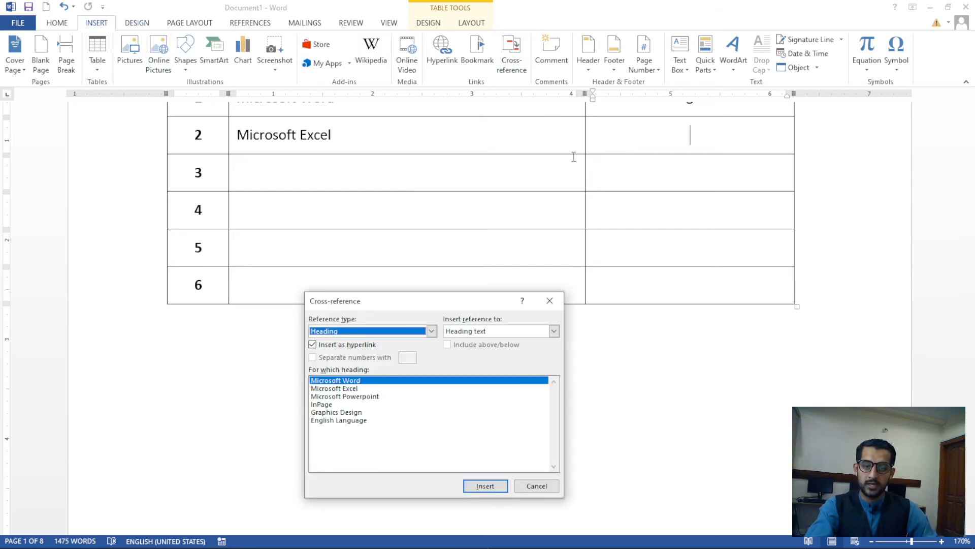
{"action": "left_click", "coordinate": [356, 389]}
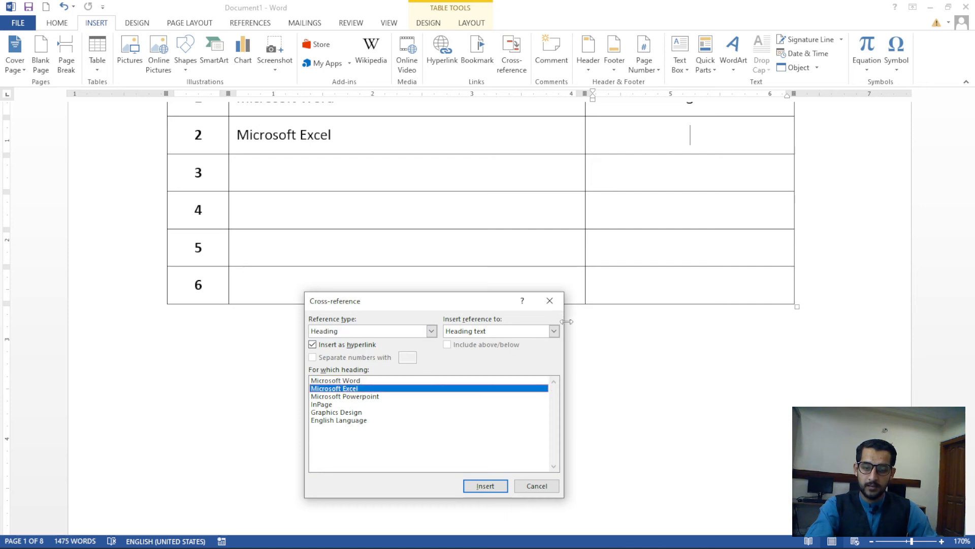
{"action": "left_click", "coordinate": [554, 331]}
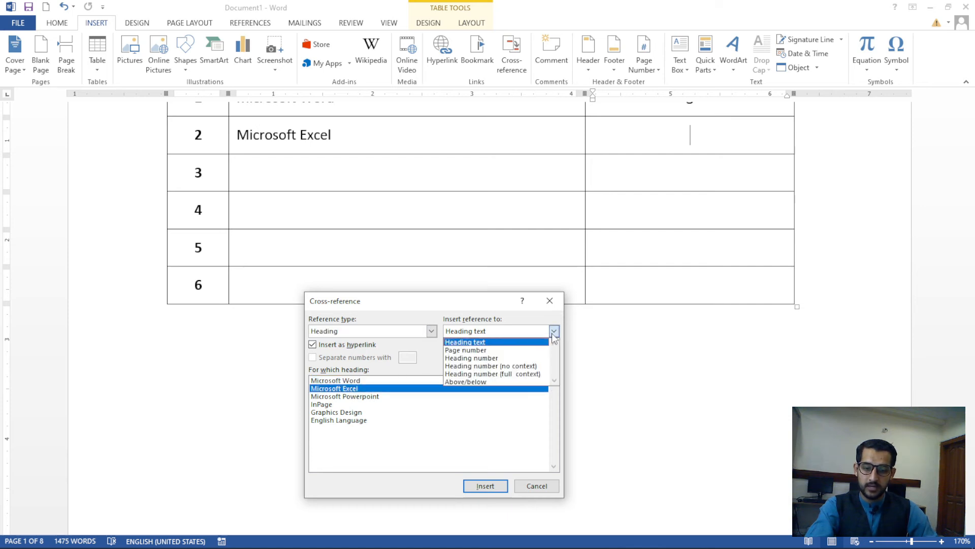
{"action": "left_click", "coordinate": [488, 348]}
{"action": "left_click", "coordinate": [490, 487]}
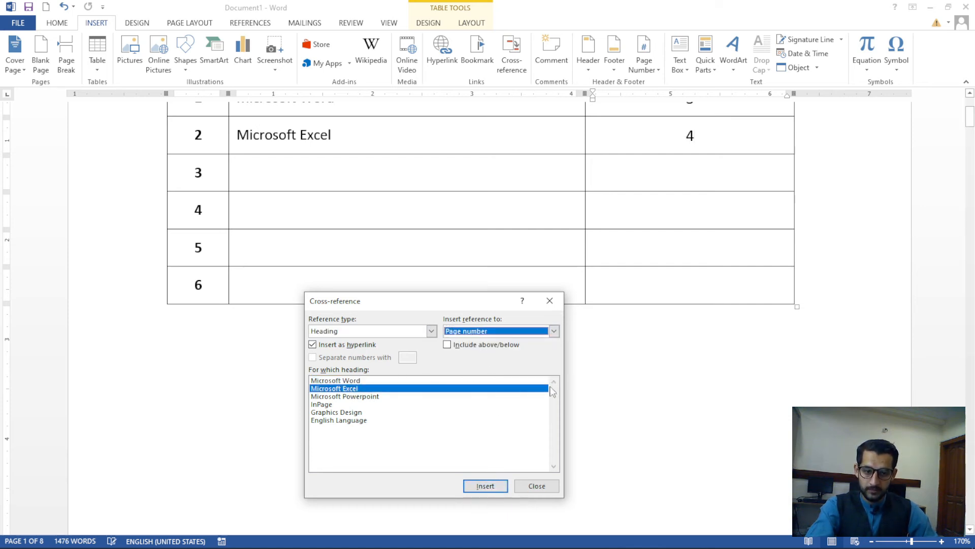
Insert a heading-text cross-reference to 'Microsoft Powerpoint' in row 3's Topics cell
{"action": "left_click", "coordinate": [536, 486]}
{"action": "left_click", "coordinate": [351, 168]}
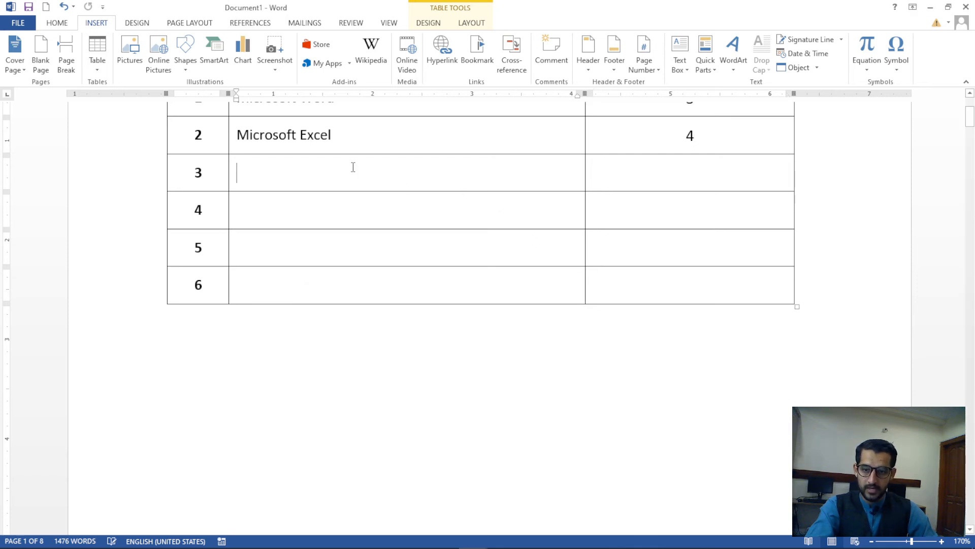
{"action": "left_click", "coordinate": [512, 56]}
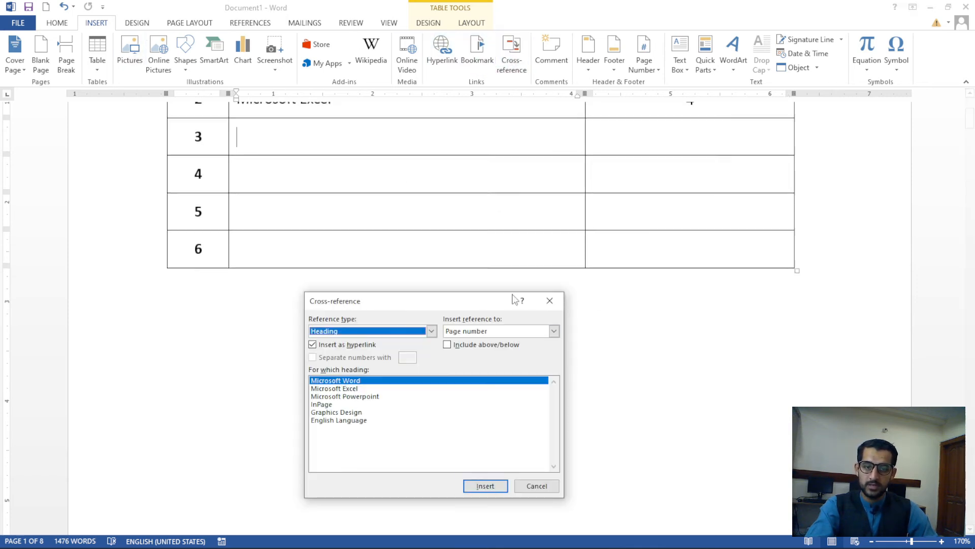
{"action": "left_click", "coordinate": [377, 396]}
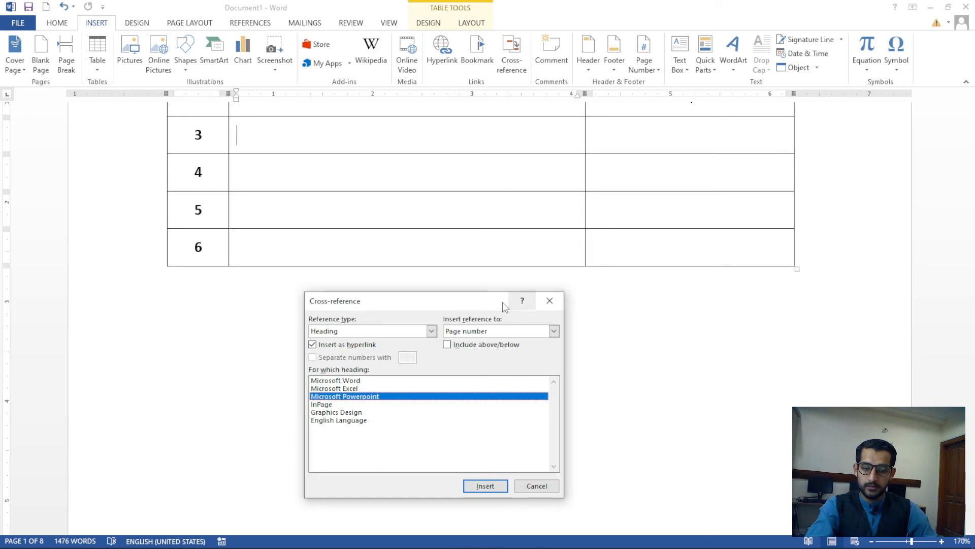
{"action": "left_click", "coordinate": [554, 331]}
{"action": "left_click", "coordinate": [473, 341]}
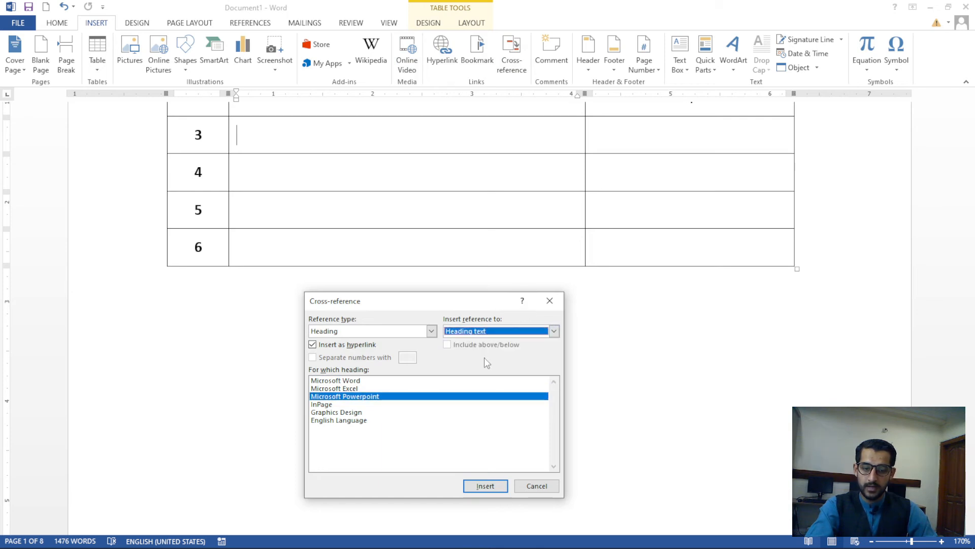
{"action": "left_click", "coordinate": [486, 486]}
{"action": "left_click", "coordinate": [531, 488]}
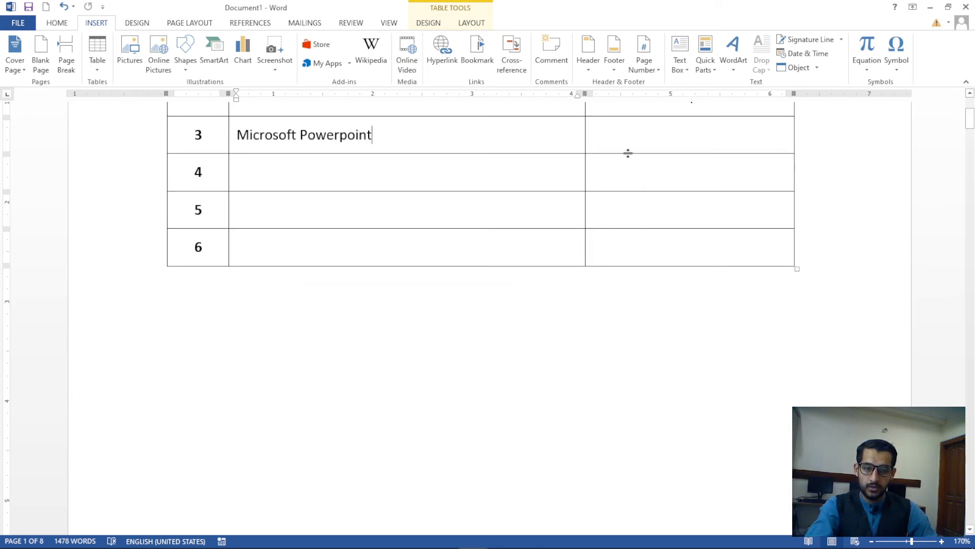
Insert a page-number cross-reference to Microsoft Powerpoint (page 5) in row 3's Page Number cell
{"action": "left_click", "coordinate": [625, 136]}
{"action": "left_click", "coordinate": [511, 56]}
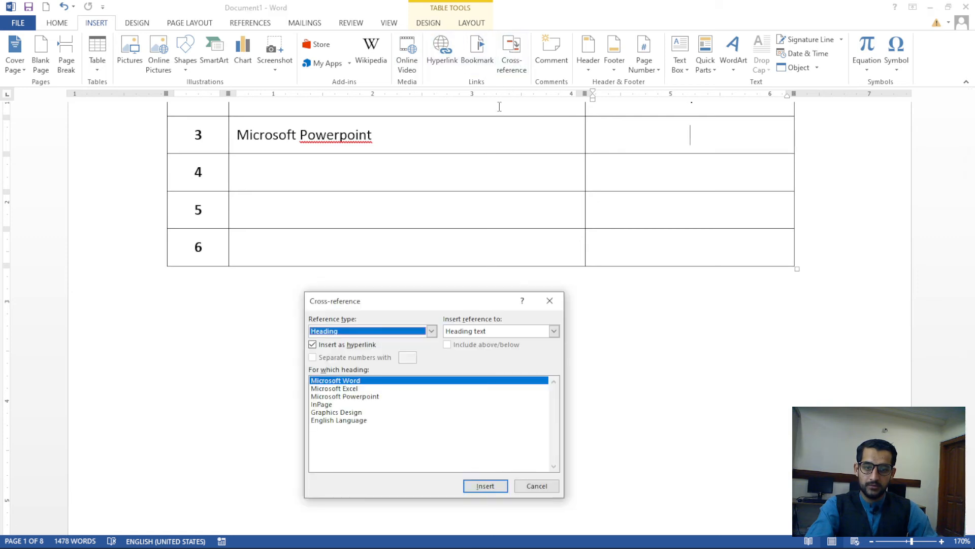
{"action": "left_click", "coordinate": [464, 331]}
{"action": "left_click", "coordinate": [464, 350]}
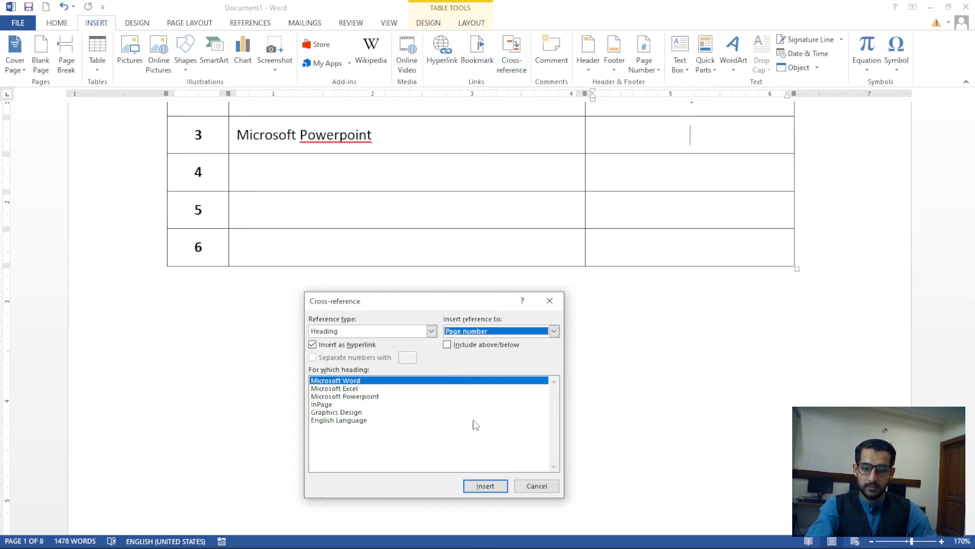
{"action": "left_click", "coordinate": [360, 398]}
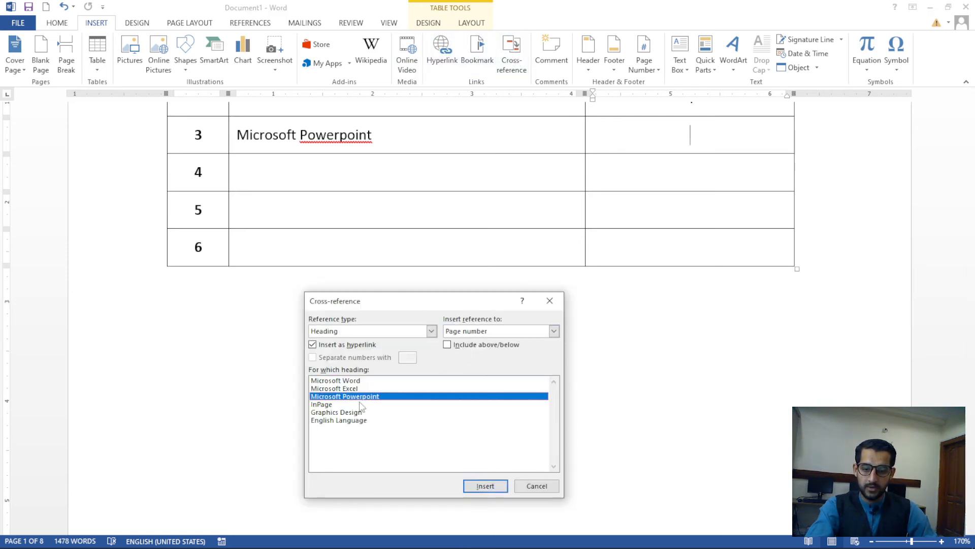
{"action": "left_click", "coordinate": [465, 331]}
{"action": "left_click", "coordinate": [468, 349]}
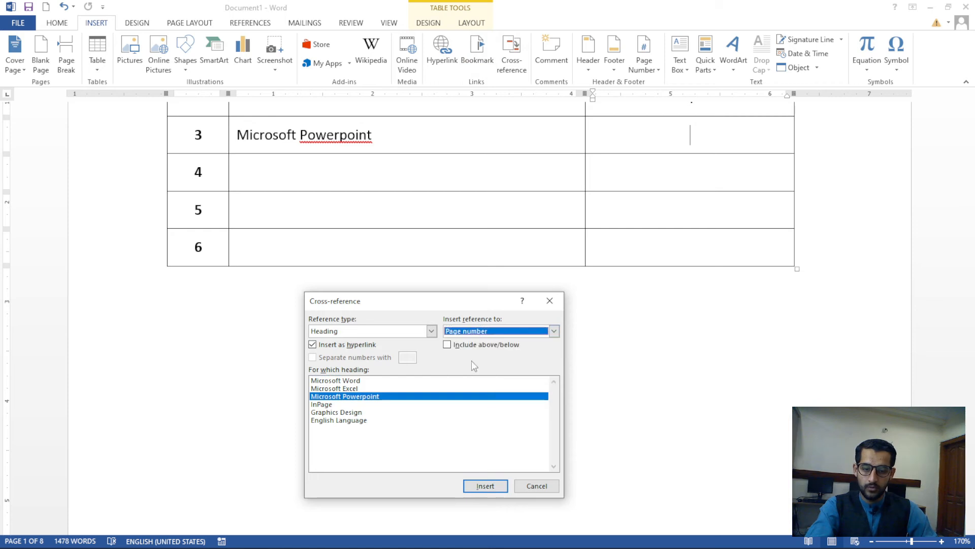
{"action": "left_click", "coordinate": [485, 487]}
{"action": "left_click", "coordinate": [549, 300]}
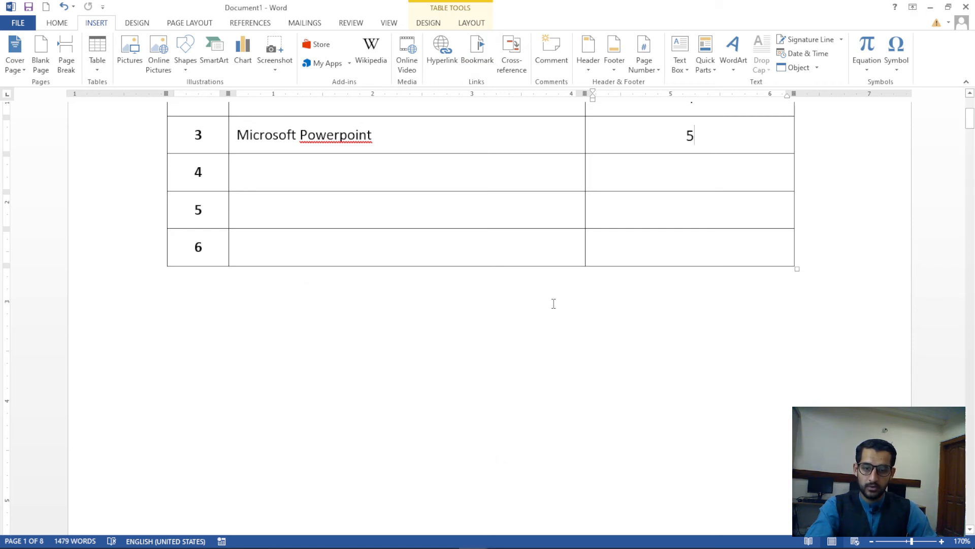
{"action": "scroll", "coordinate": [583, 311], "scroll_direction": "up", "scroll_amount": 5}
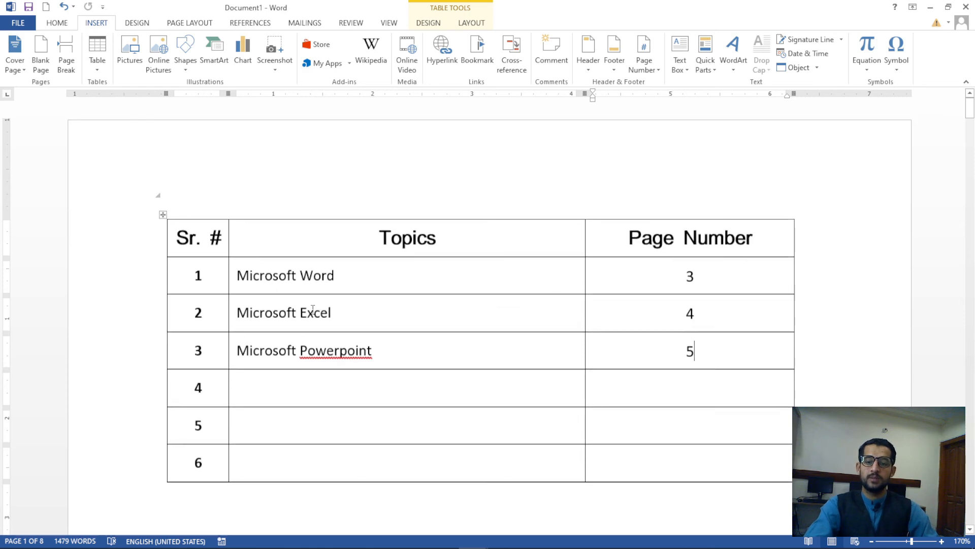
Test the Excel and Powerpoint entries and their page 4 and 5 references, returning with Ctrl+Home
{"action": "left_click", "coordinate": [312, 306], "text": "ctrl"}
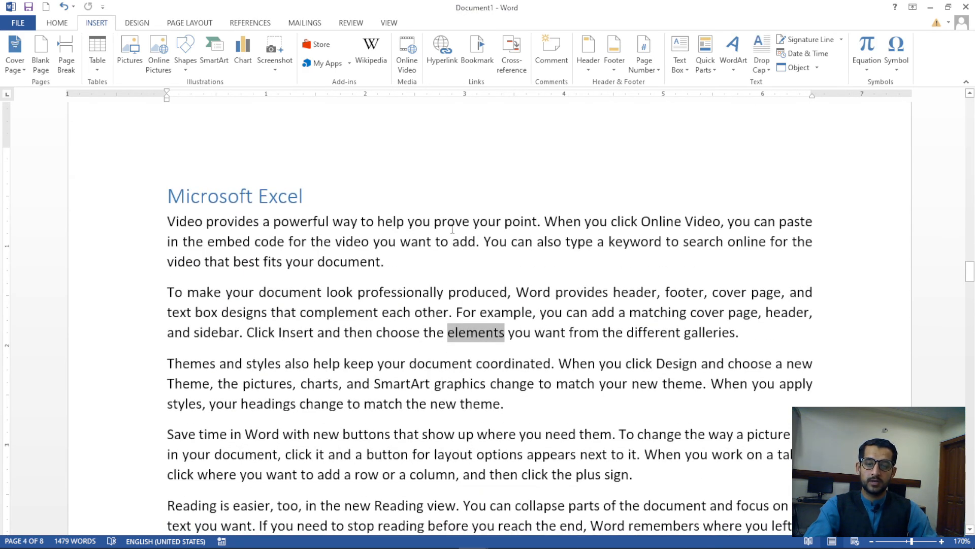
{"action": "key", "text": "ctrl+Home"}
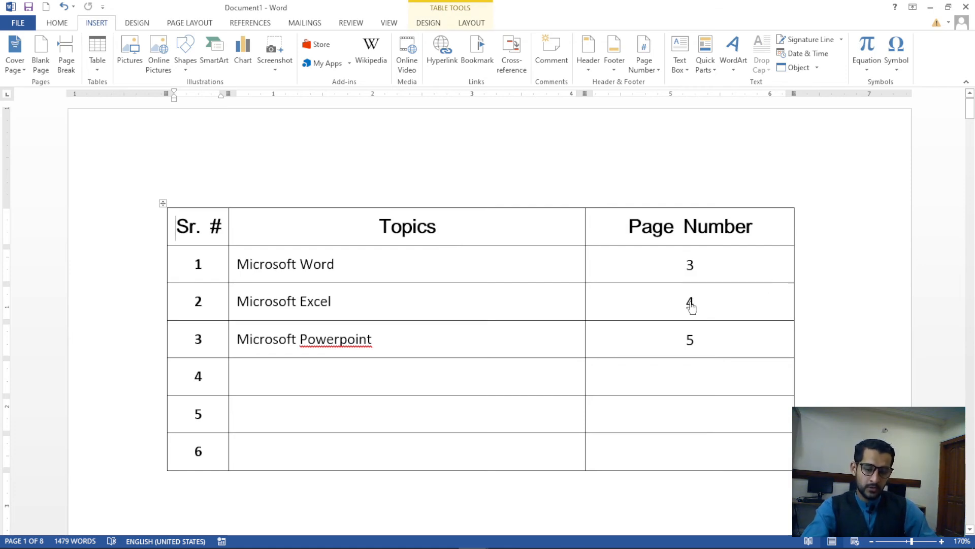
{"action": "left_click", "coordinate": [689, 301]}
{"action": "left_click", "coordinate": [690, 301], "text": "ctrl"}
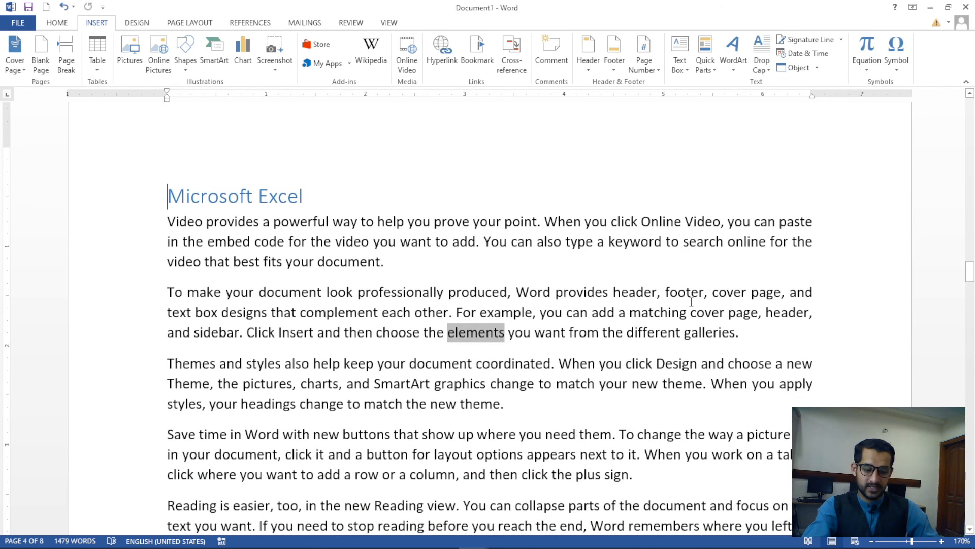
{"action": "key", "text": "ctrl+Home"}
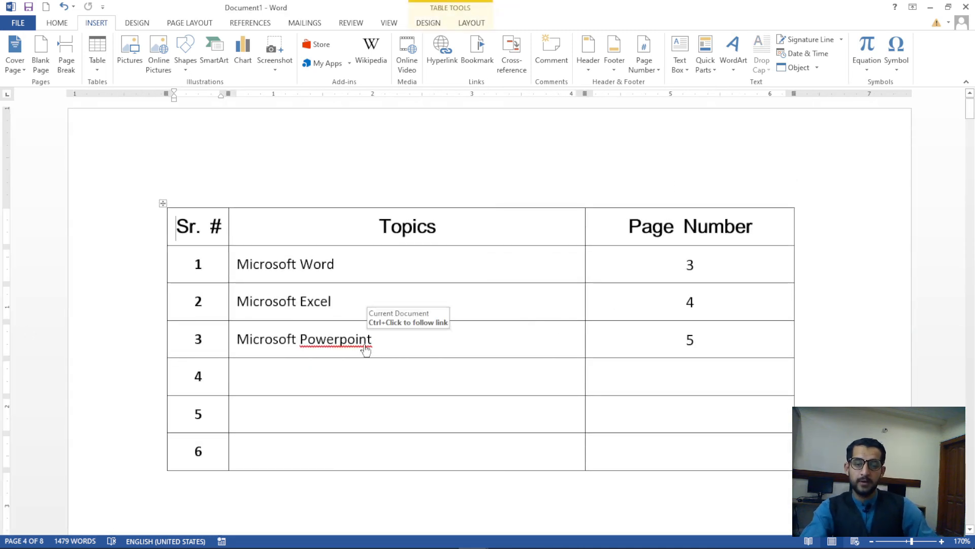
{"action": "left_click", "coordinate": [366, 349], "text": "ctrl"}
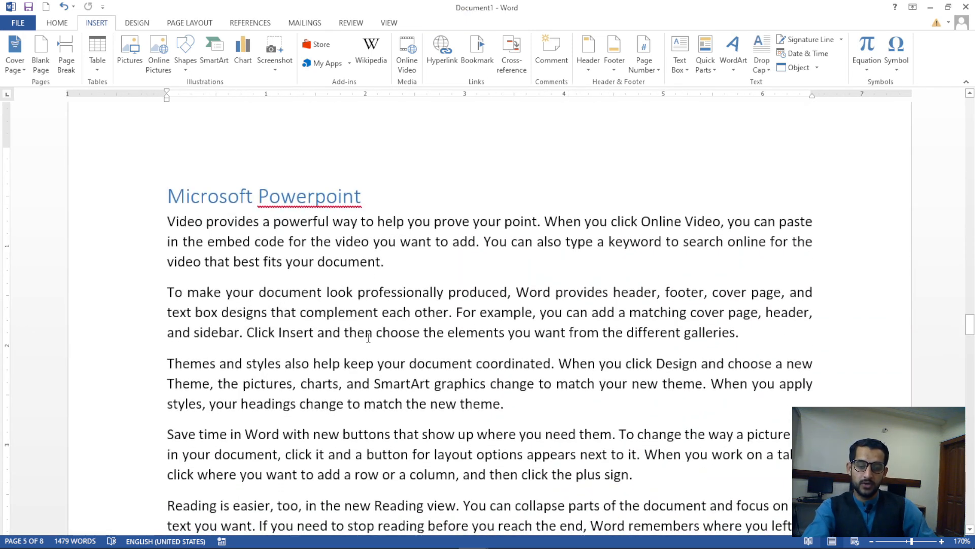
{"action": "key", "text": "ctrl+Home"}
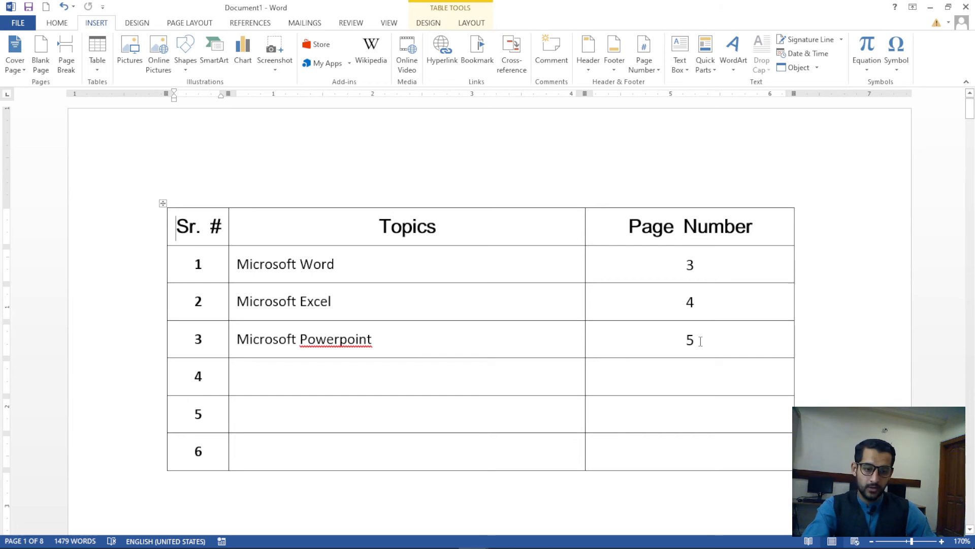
{"action": "left_click", "coordinate": [690, 340], "text": "ctrl"}
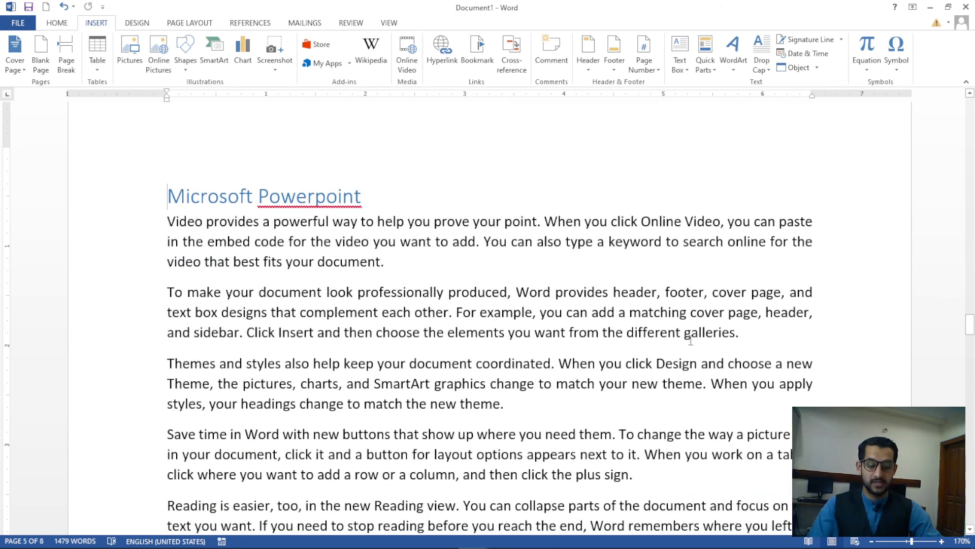
{"action": "key", "text": "ctrl+Home"}
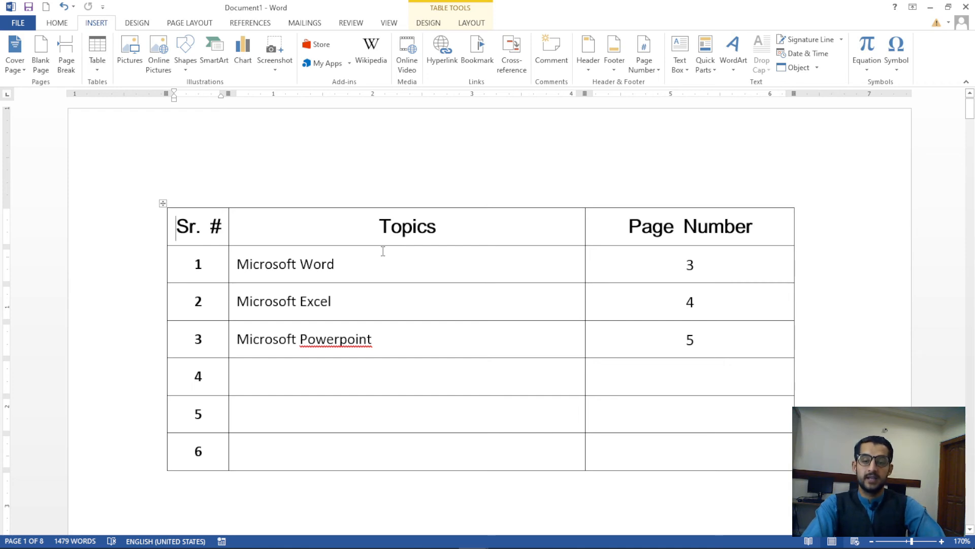
Follow the Microsoft Word entry to its heading and place the caret after it
{"action": "left_click", "coordinate": [315, 265], "text": "ctrl"}
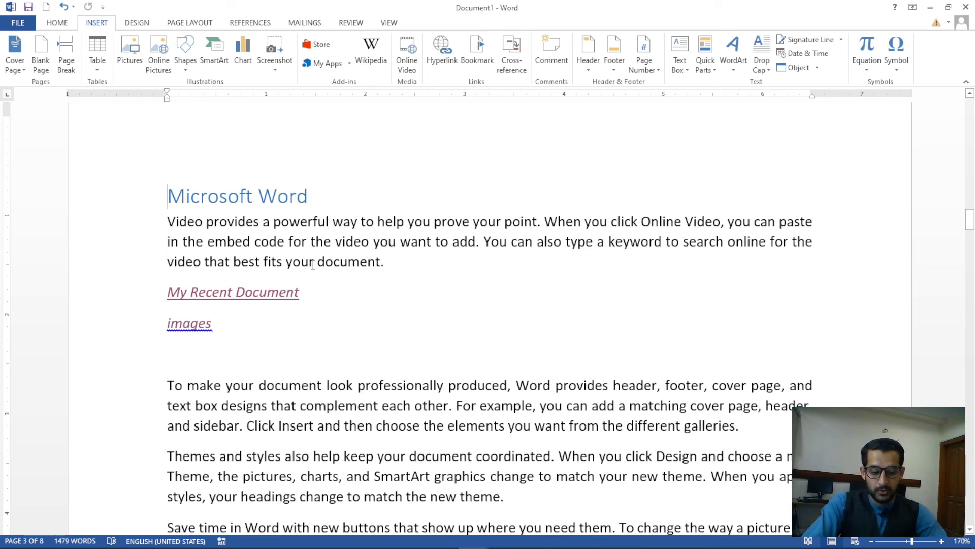
{"action": "key", "text": "ctrl+Home"}
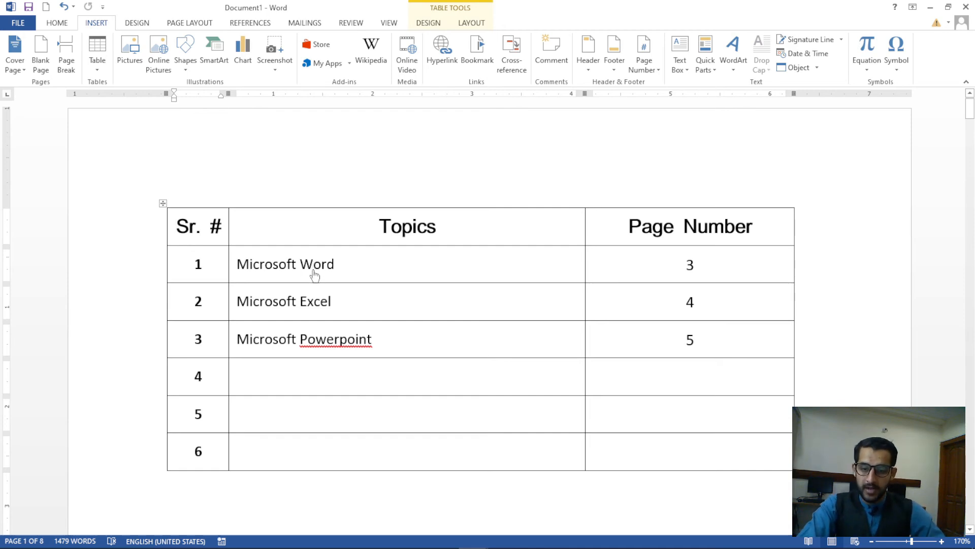
{"action": "left_click", "coordinate": [315, 264], "text": "ctrl"}
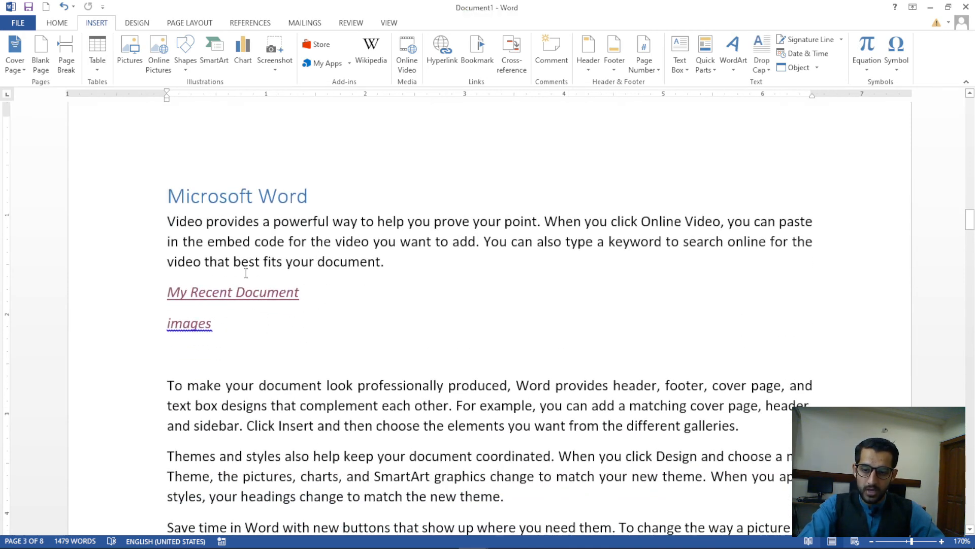
{"action": "left_click", "coordinate": [331, 201]}
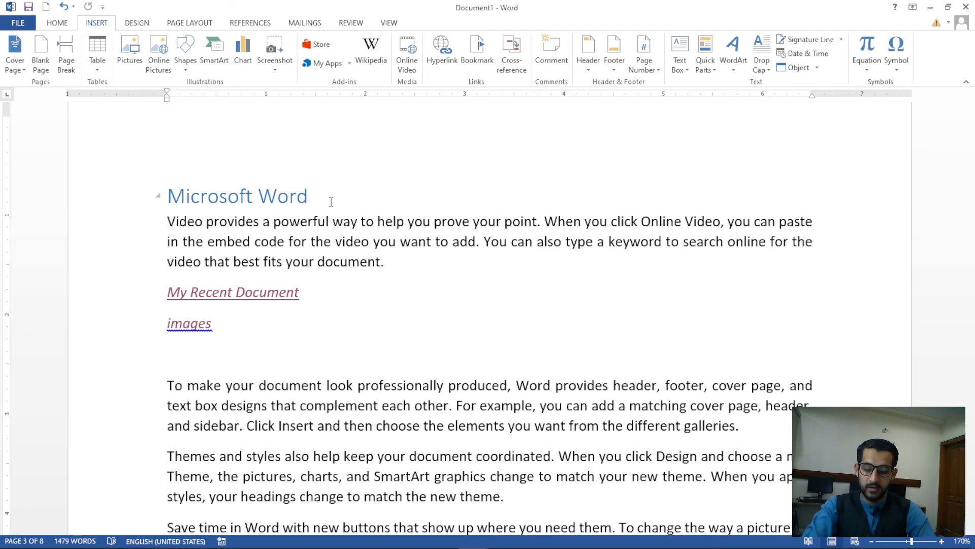
Type 'Content Table' on a new line under the Microsoft Word heading and select it
{"action": "key", "text": "ctrl+Return"}
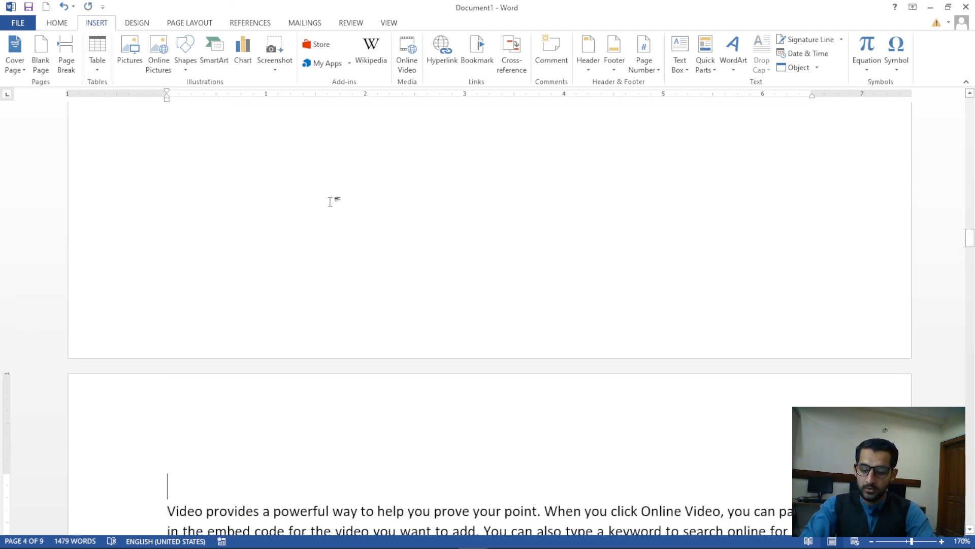
{"action": "key", "text": "ctrl+z"}
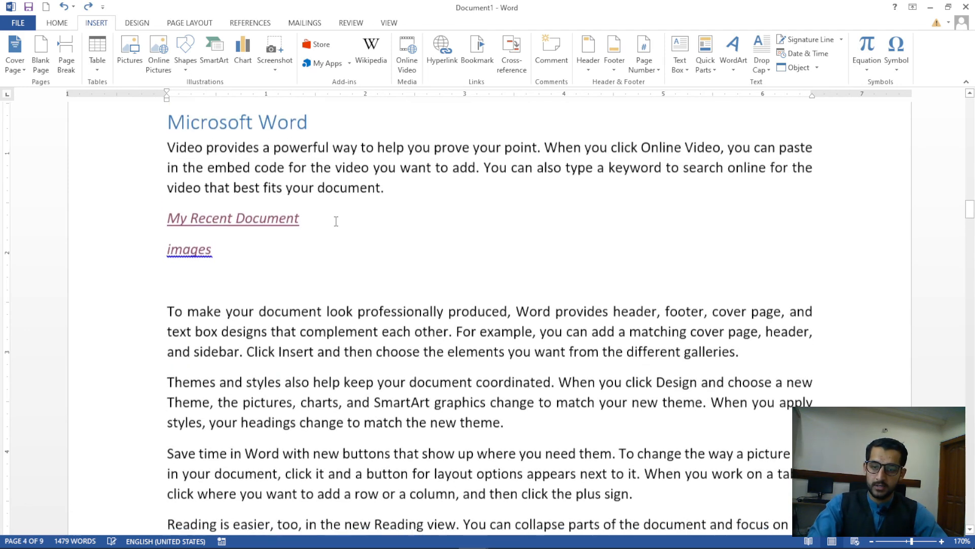
{"action": "left_click", "coordinate": [169, 311]}
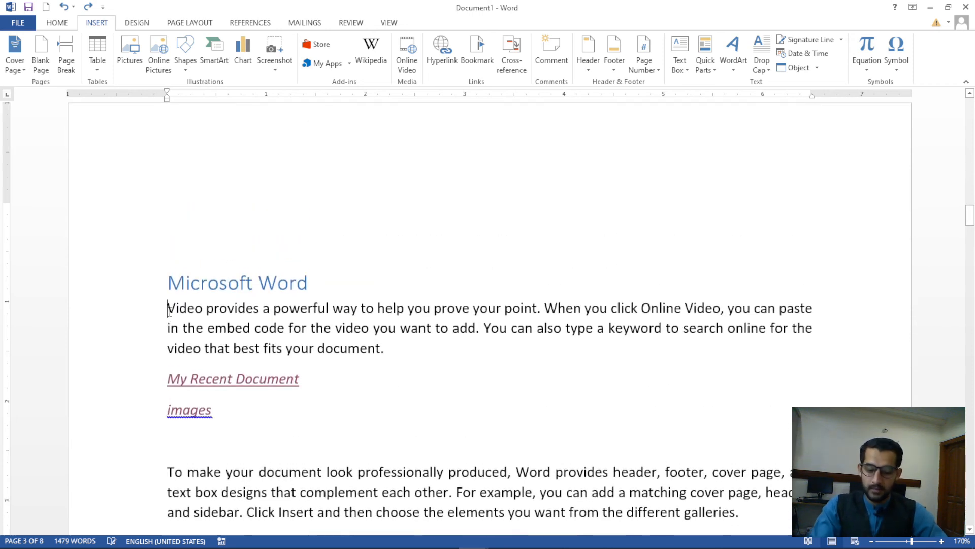
{"action": "key", "text": "Return"}
{"action": "key", "text": "Up"}
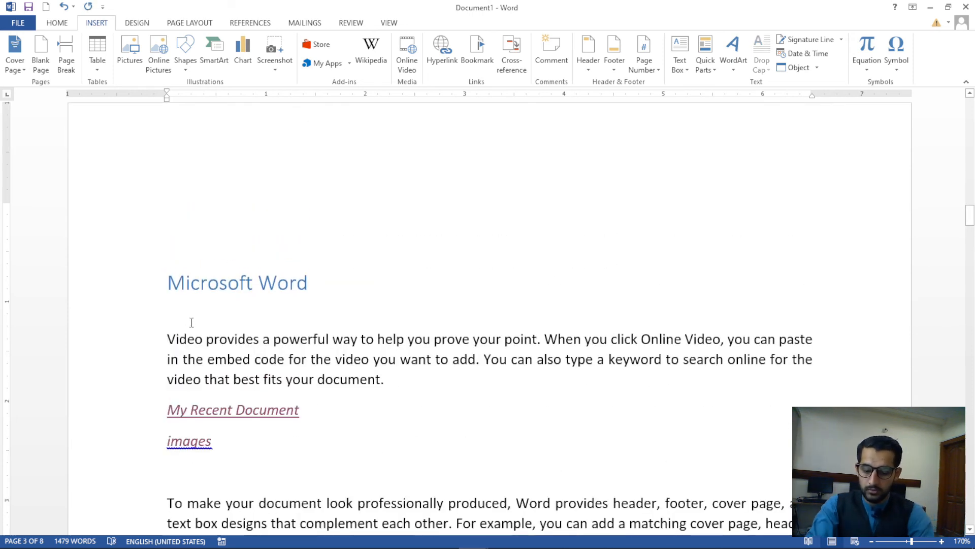
{"action": "type", "text": "Conten"}
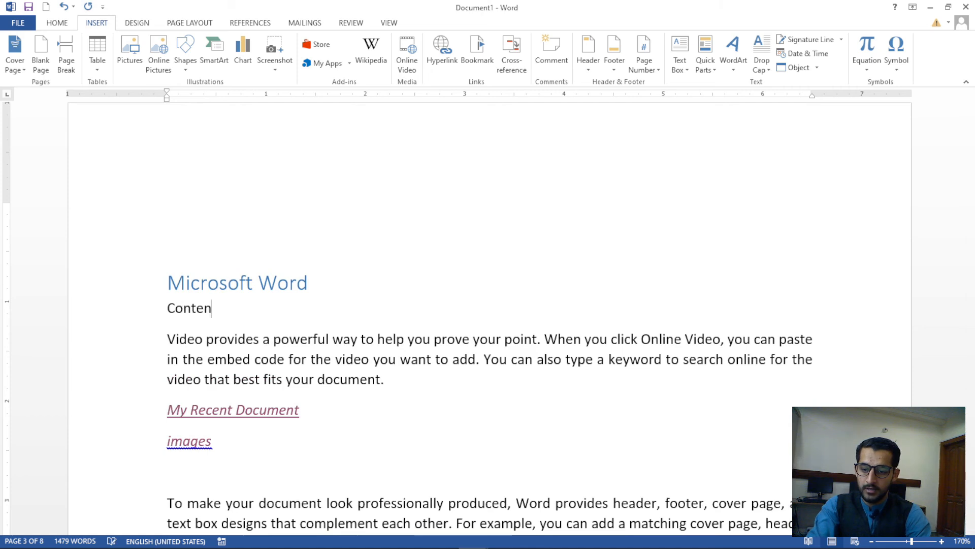
{"action": "type", "text": "t Table"}
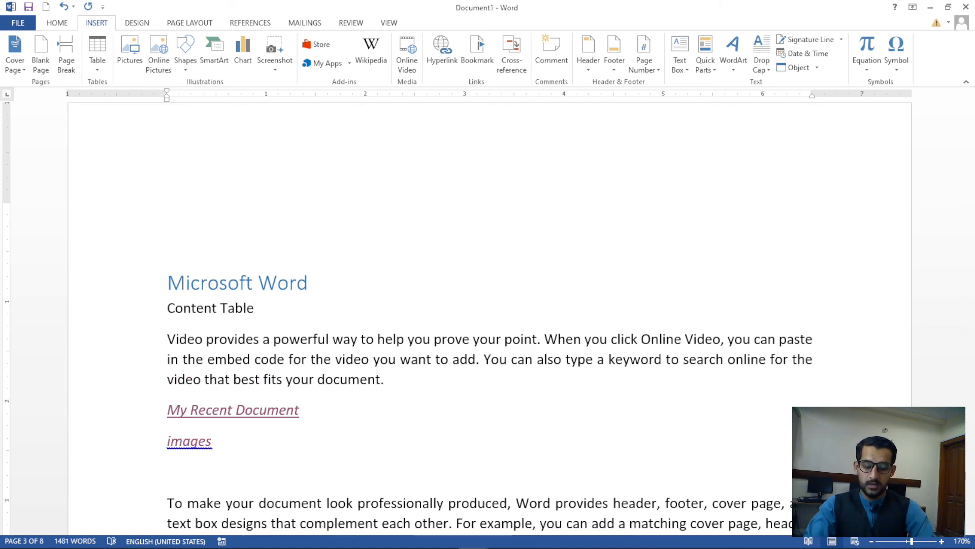
{"action": "key", "text": "ctrl+shift+Left"}
{"action": "key", "text": "ctrl+shift+Left"}
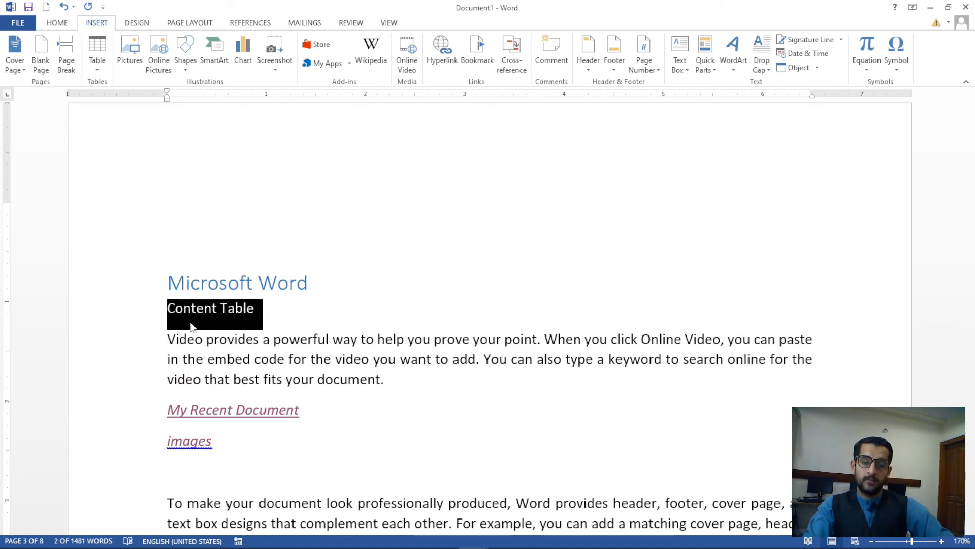
Select the entire contents table on page 1
{"action": "left_click", "coordinate": [234, 316]}
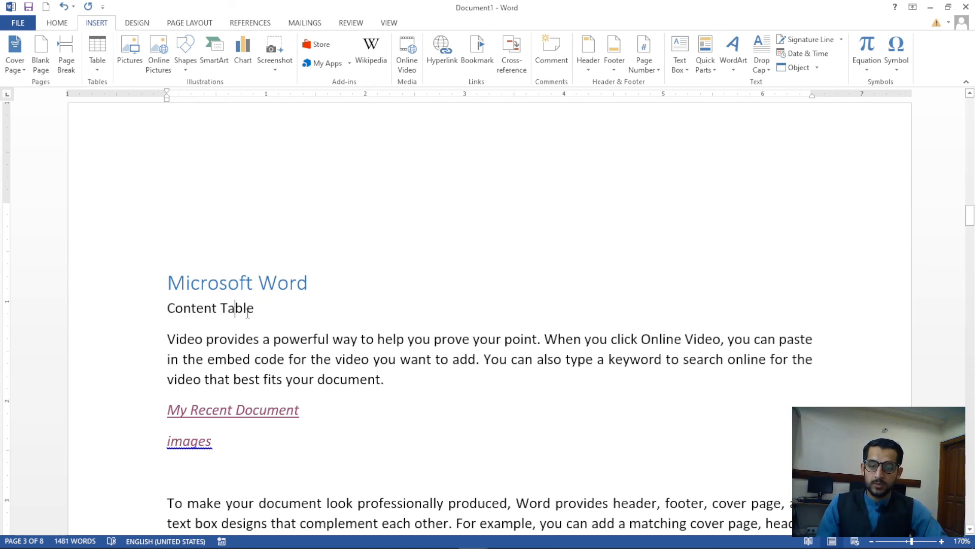
{"action": "scroll", "coordinate": [414, 270], "scroll_direction": "up", "scroll_amount": 15}
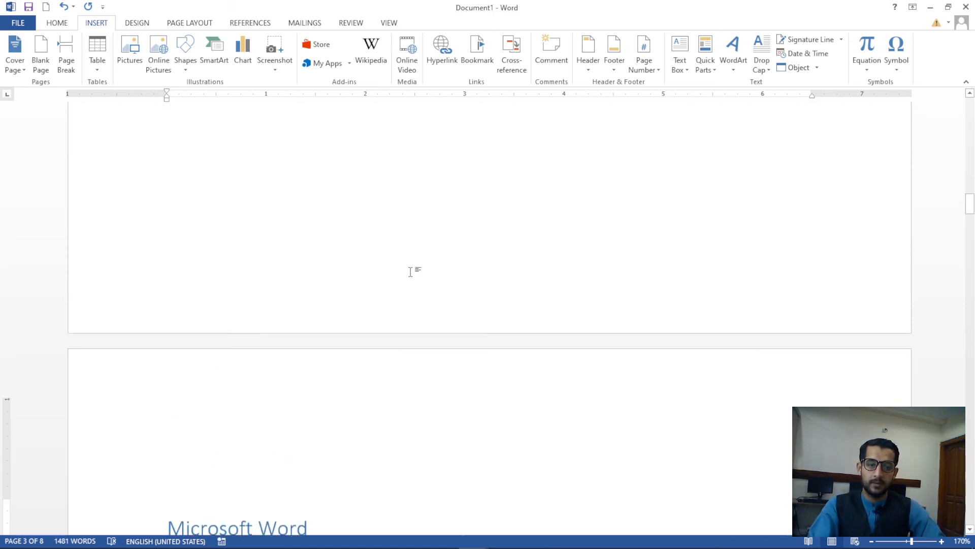
{"action": "scroll", "coordinate": [565, 281], "scroll_direction": "down", "scroll_amount": 12}
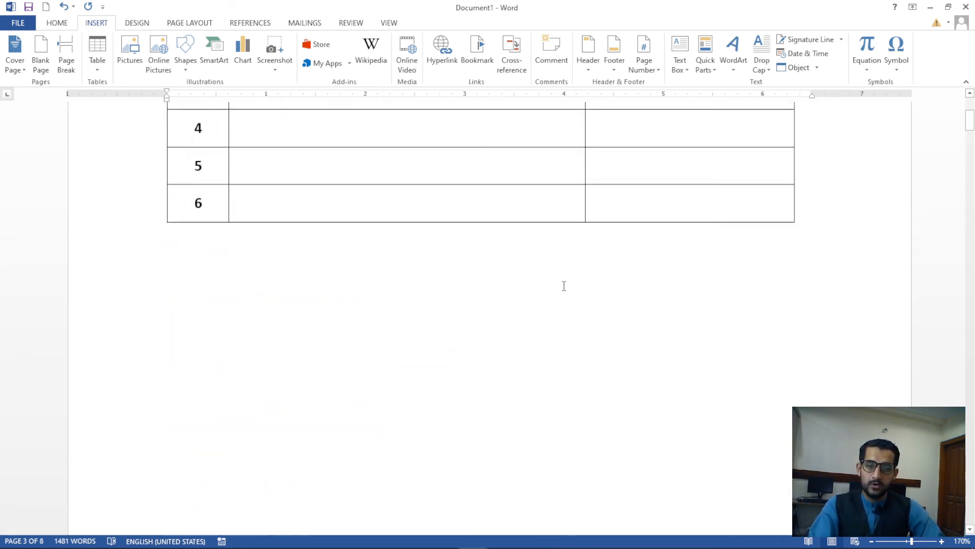
{"action": "scroll", "coordinate": [409, 215], "scroll_direction": "up", "scroll_amount": 3}
{"action": "scroll", "coordinate": [410, 215], "scroll_direction": "up", "scroll_amount": 3}
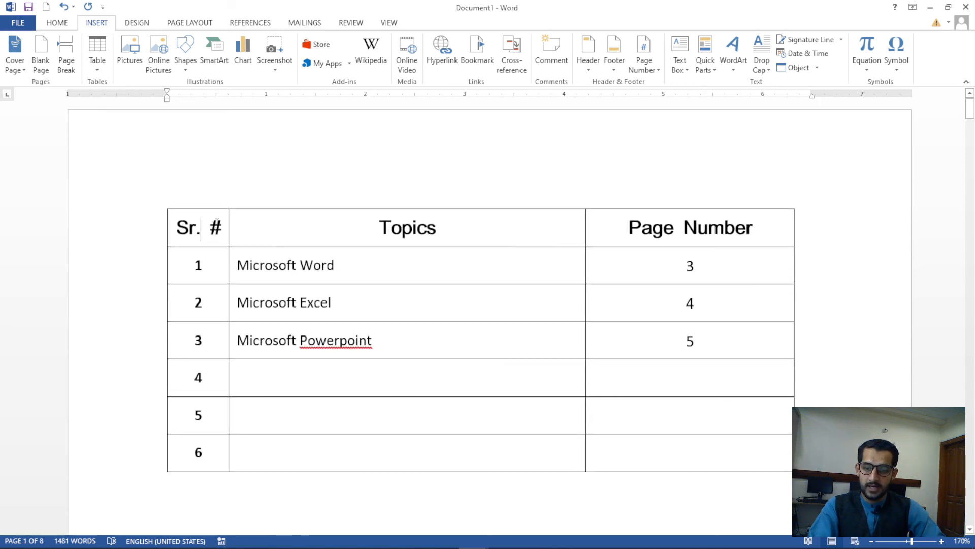
{"action": "left_click_drag", "start_coordinate": [178, 227], "coordinate": [736, 452]}
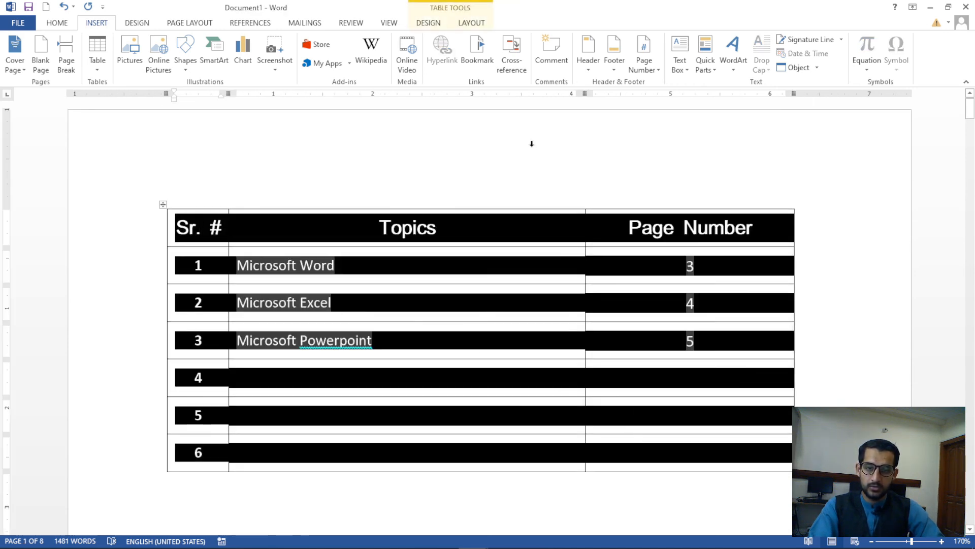
Add a bookmark named 'table' for the selected contents table
{"action": "left_click", "coordinate": [478, 63]}
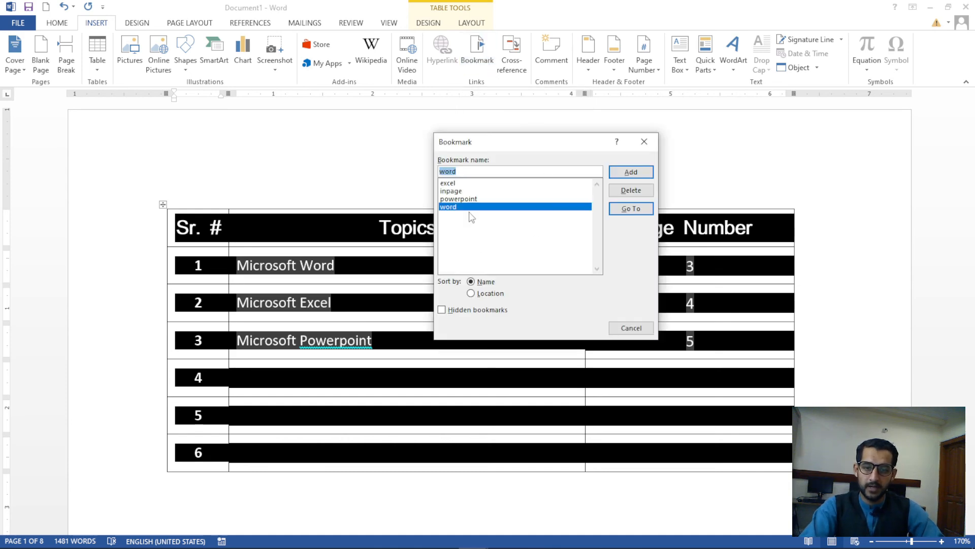
{"action": "left_click", "coordinate": [467, 170]}
{"action": "double_click", "coordinate": [467, 170]}
{"action": "type", "text": "t"}
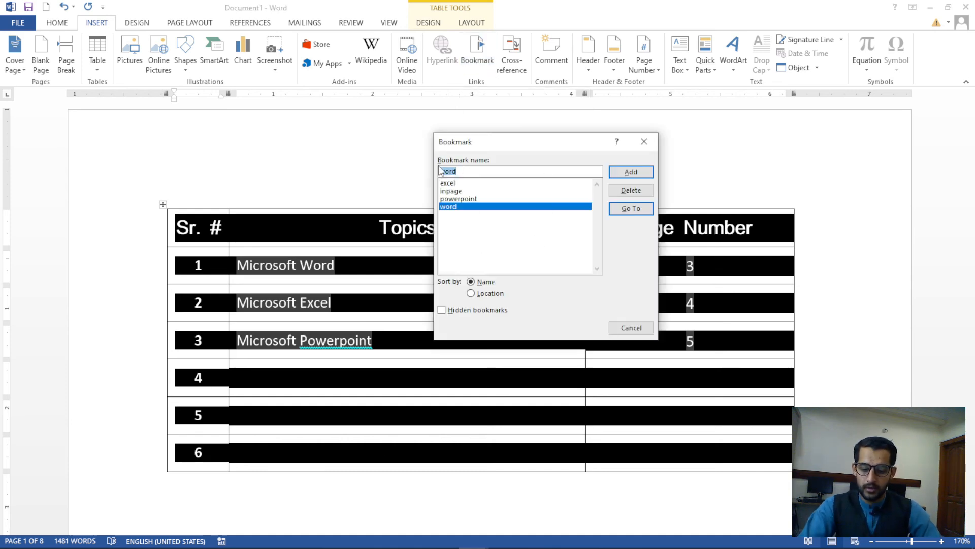
{"action": "type", "text": "able"}
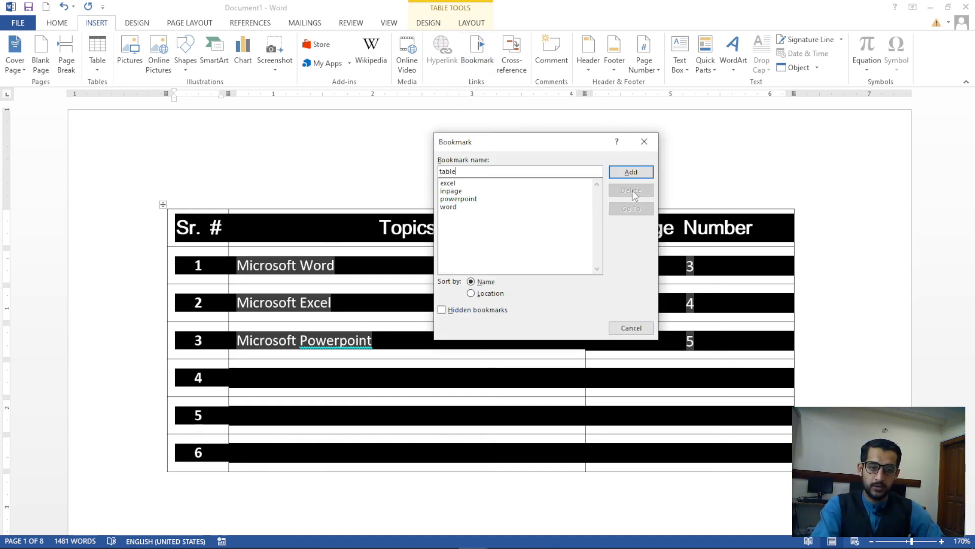
{"action": "left_click", "coordinate": [631, 171]}
{"action": "left_click", "coordinate": [508, 185]}
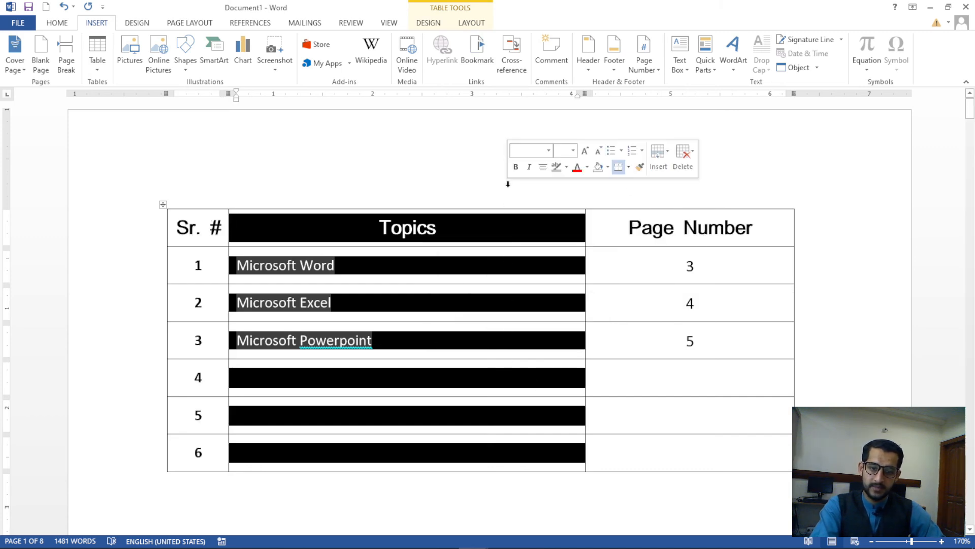
{"action": "left_click", "coordinate": [686, 336]}
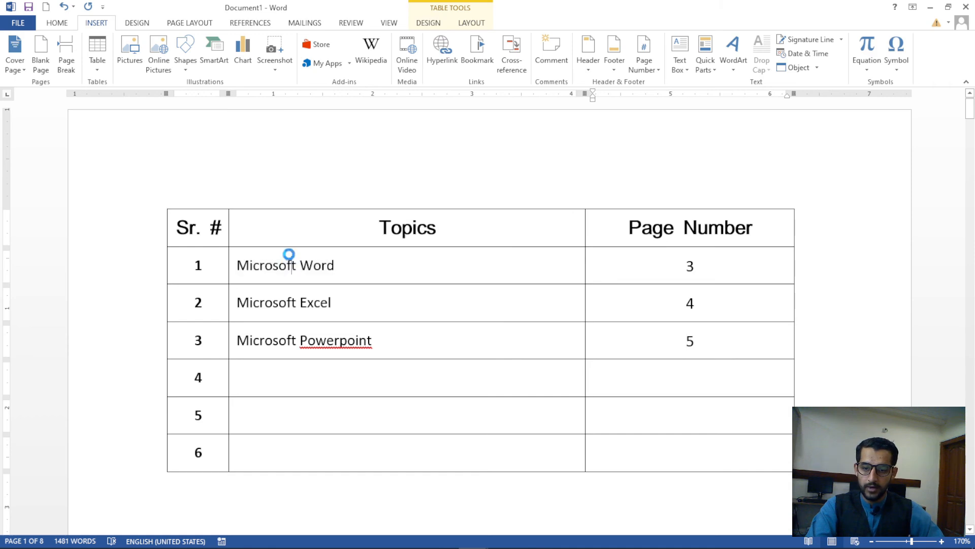
Hyperlink the 'Content Table' text under Microsoft Word to the 'table' bookmark
{"action": "left_click", "coordinate": [289, 261], "text": "ctrl"}
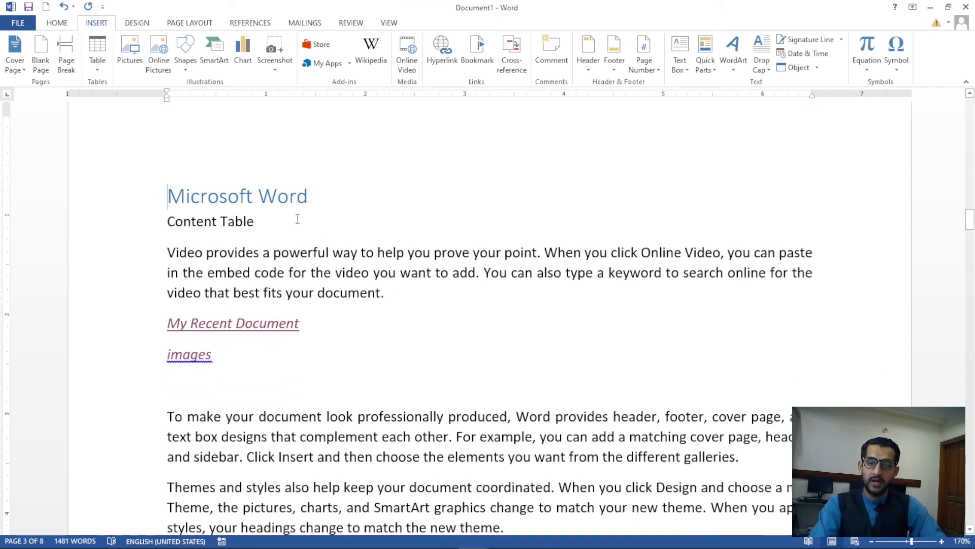
{"action": "left_click_drag", "start_coordinate": [261, 225], "coordinate": [168, 223]}
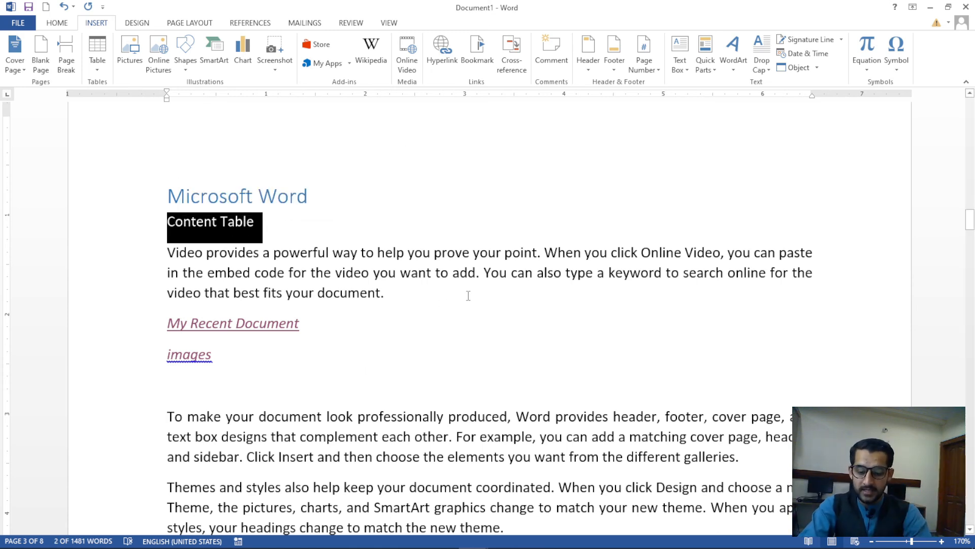
{"action": "key", "text": "ctrl+k"}
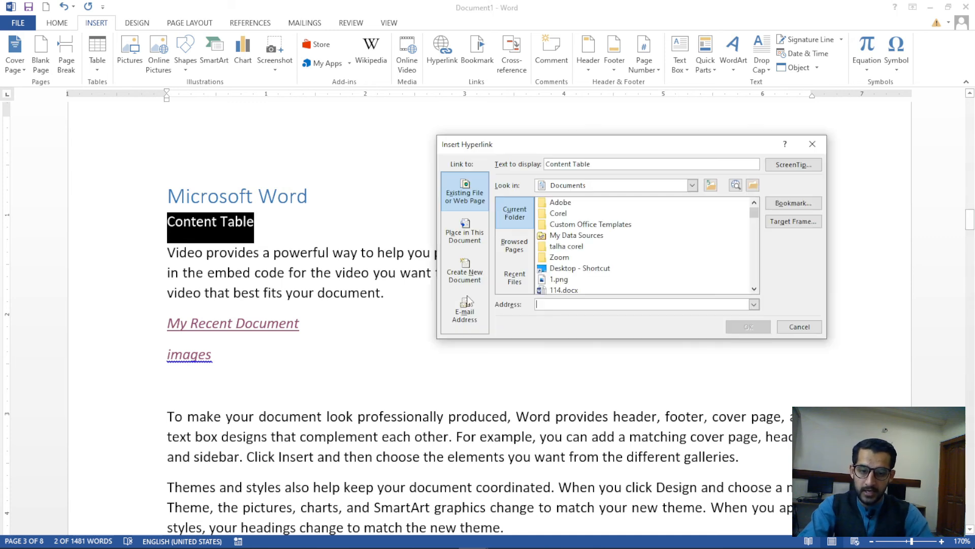
{"action": "left_click", "coordinate": [477, 237]}
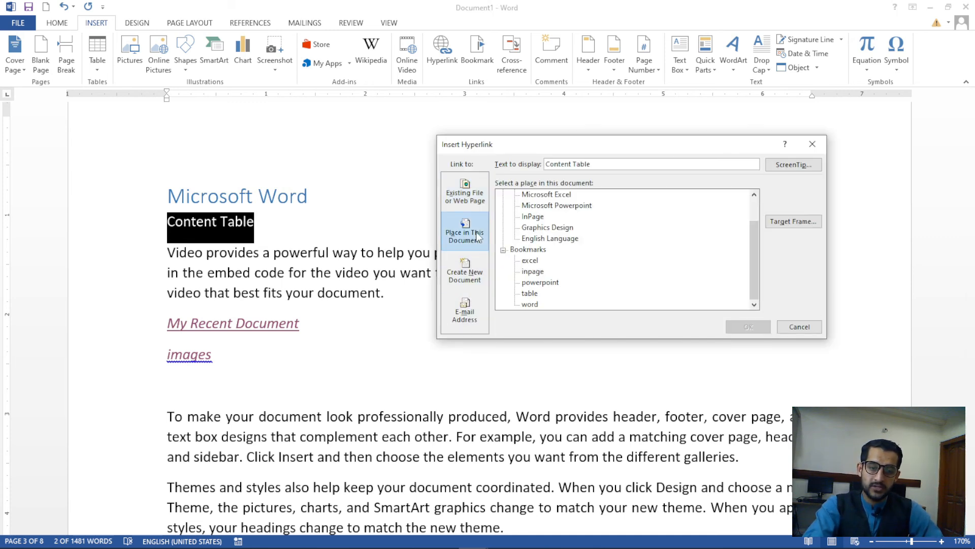
{"action": "left_click", "coordinate": [530, 293]}
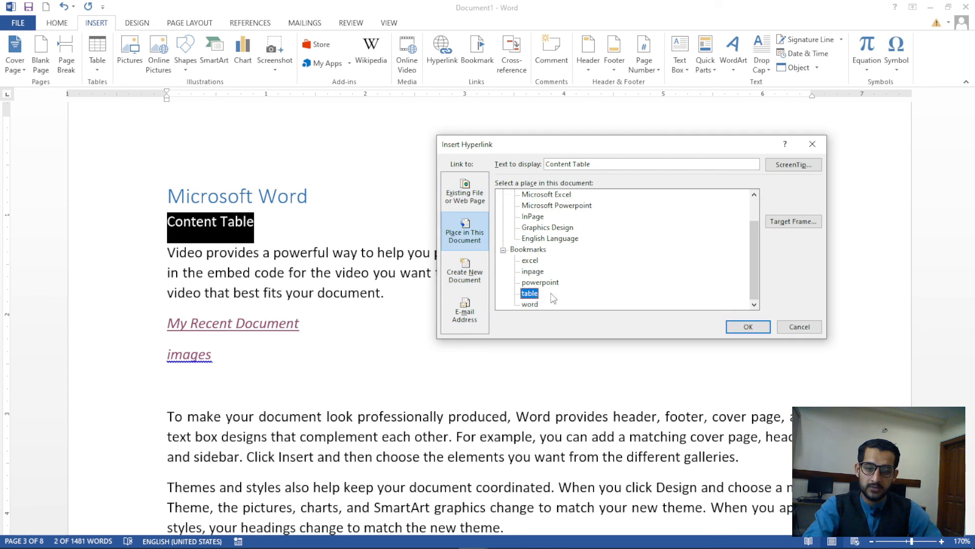
{"action": "left_click", "coordinate": [746, 330]}
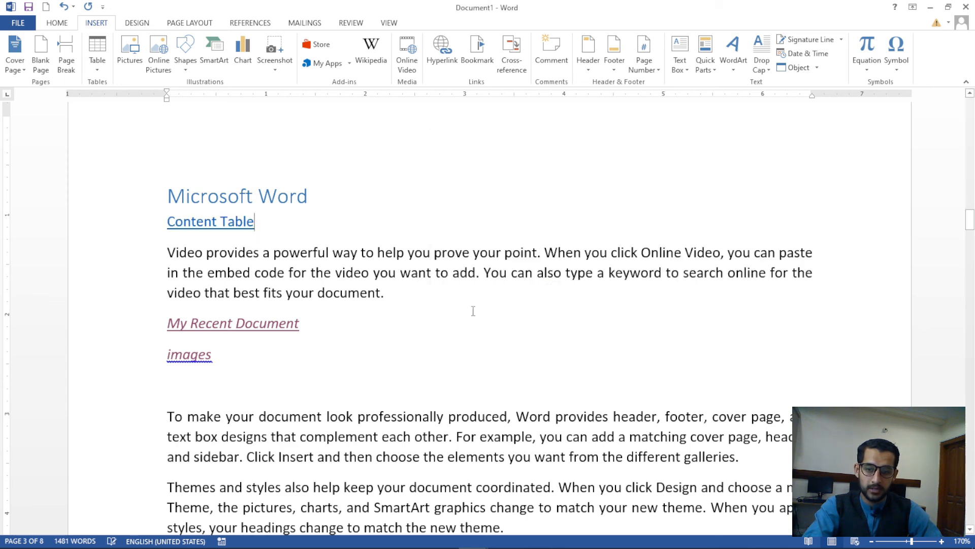
Test by jumping from the table to Microsoft Word and back via Content Table
{"action": "key", "text": "ctrl+Home"}
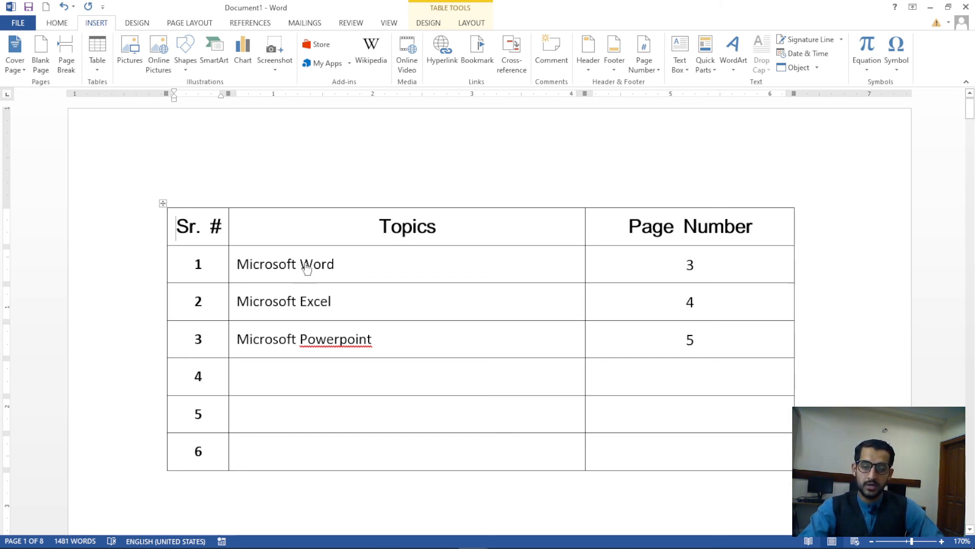
{"action": "left_click", "coordinate": [306, 269], "text": "ctrl"}
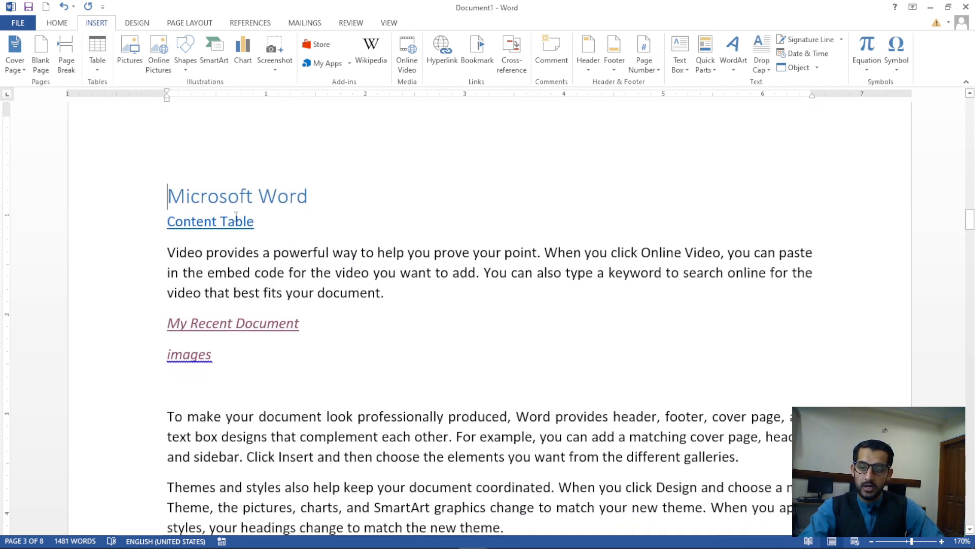
{"action": "left_click", "coordinate": [235, 223], "text": "ctrl"}
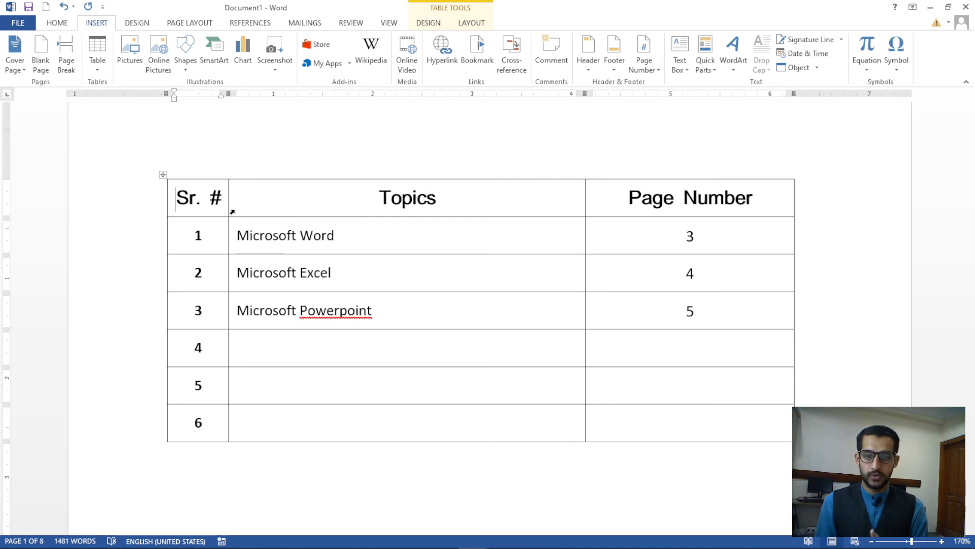
At the Microsoft Powerpoint heading, cancel the Insert Hyperlink dialog and open the Bookmark list instead
{"action": "scroll", "coordinate": [355, 246], "scroll_direction": "down", "scroll_amount": 8}
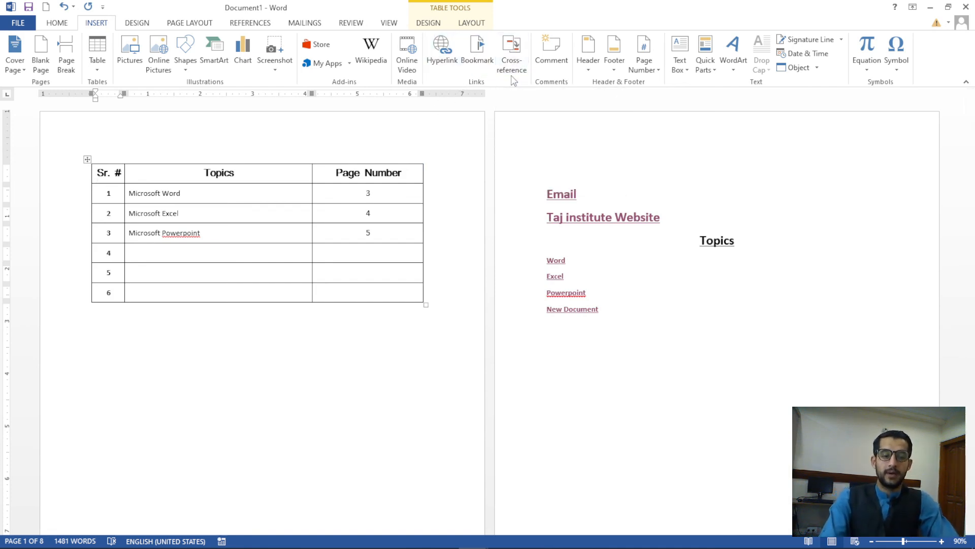
{"action": "scroll", "coordinate": [638, 344], "scroll_direction": "down", "scroll_amount": 12}
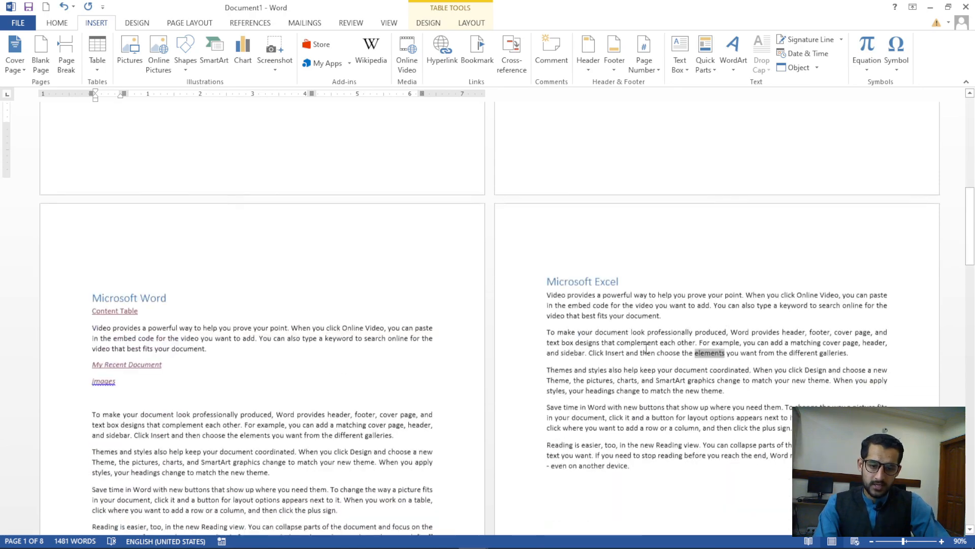
{"action": "scroll", "coordinate": [645, 348], "scroll_direction": "down", "scroll_amount": 12}
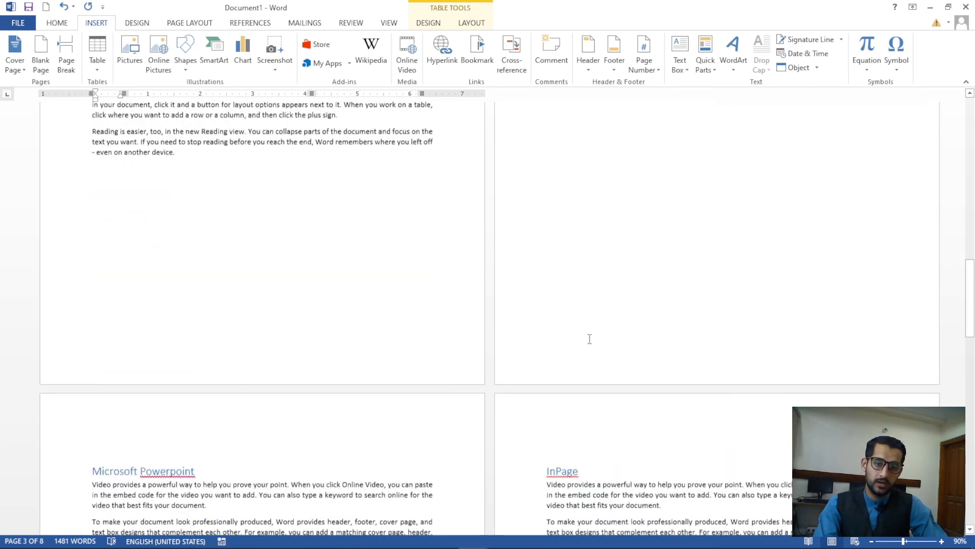
{"action": "scroll", "coordinate": [590, 339], "scroll_direction": "down", "scroll_amount": 10}
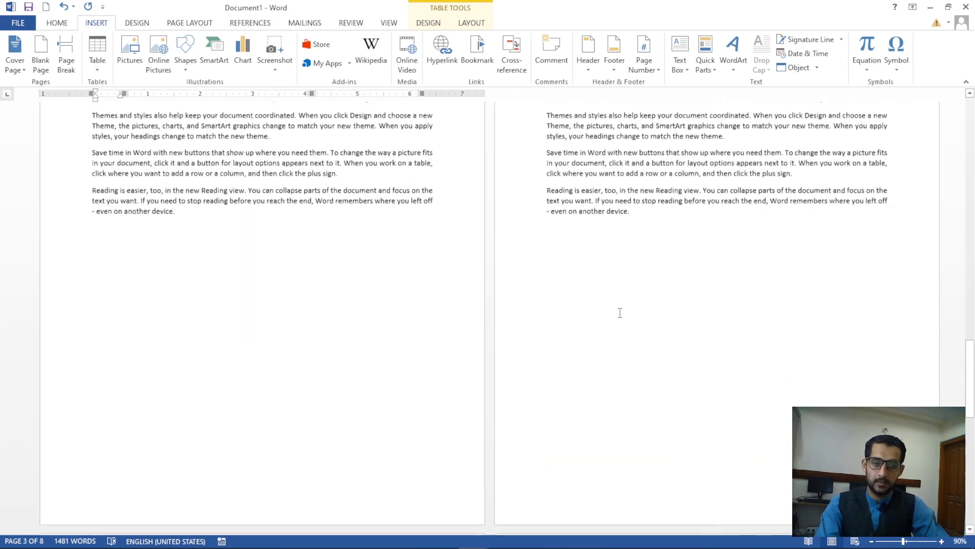
{"action": "scroll", "coordinate": [620, 313], "scroll_direction": "down", "scroll_amount": 4}
{"action": "scroll", "coordinate": [619, 304], "scroll_direction": "up", "scroll_amount": 10}
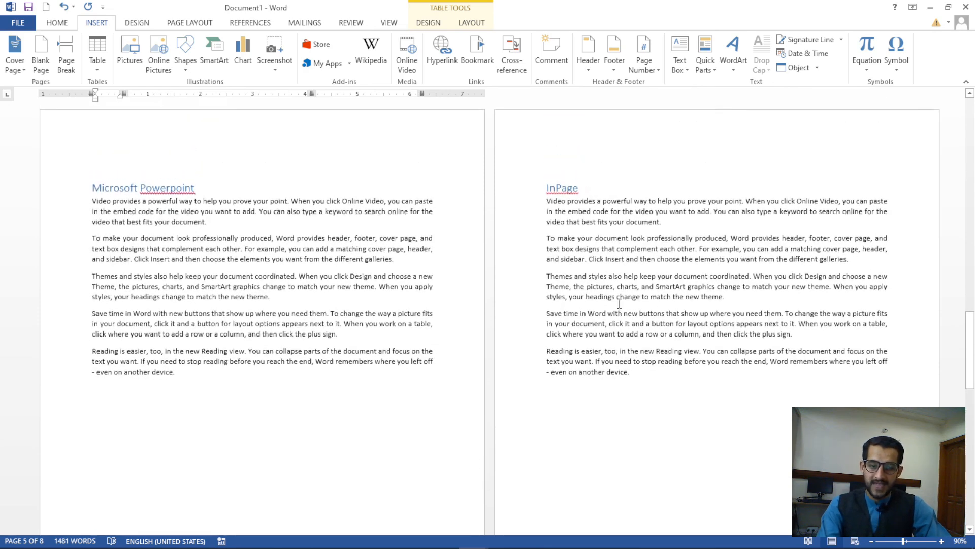
{"action": "scroll", "coordinate": [619, 304], "scroll_direction": "up", "scroll_amount": 1}
{"action": "scroll", "coordinate": [620, 304], "scroll_direction": "up", "scroll_amount": 4}
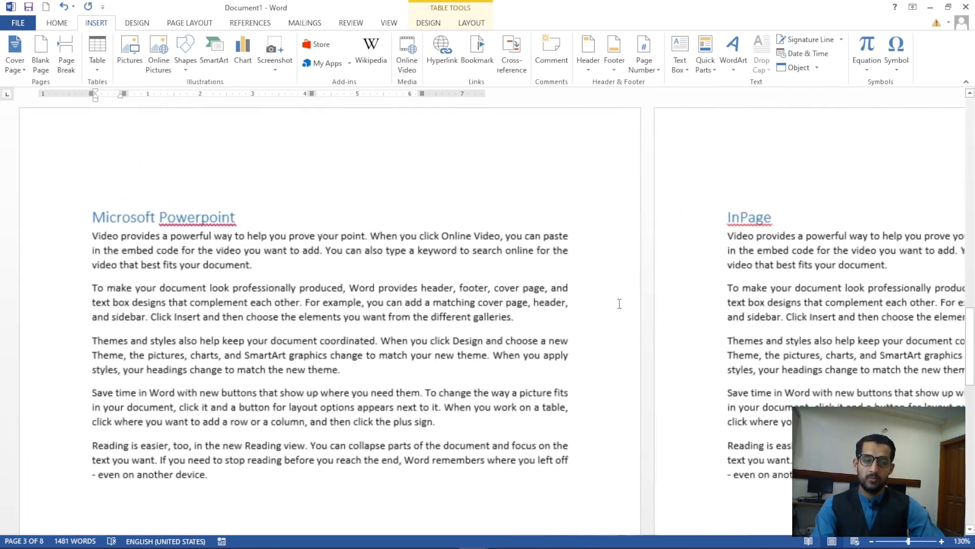
{"action": "key", "text": "ctrl+k"}
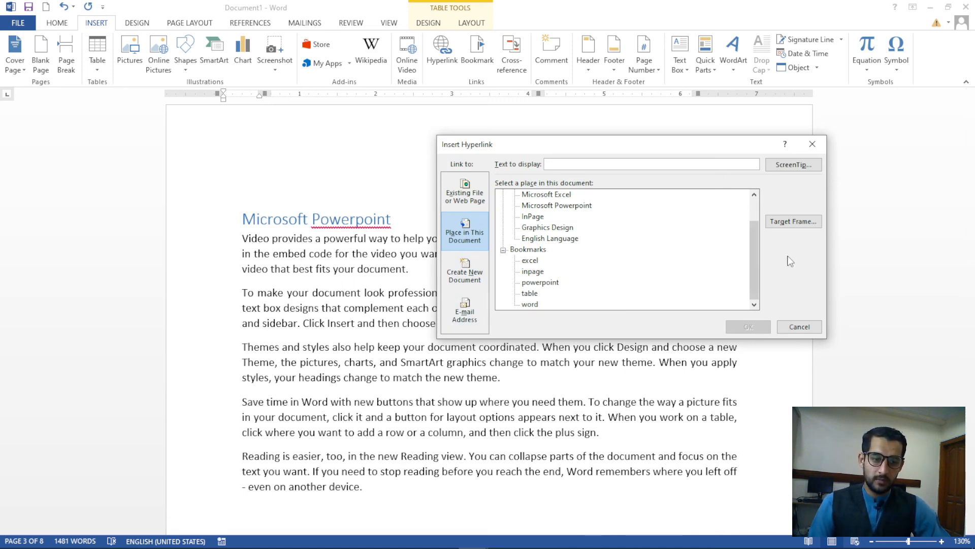
{"action": "left_click_drag", "start_coordinate": [765, 249], "coordinate": [758, 222]}
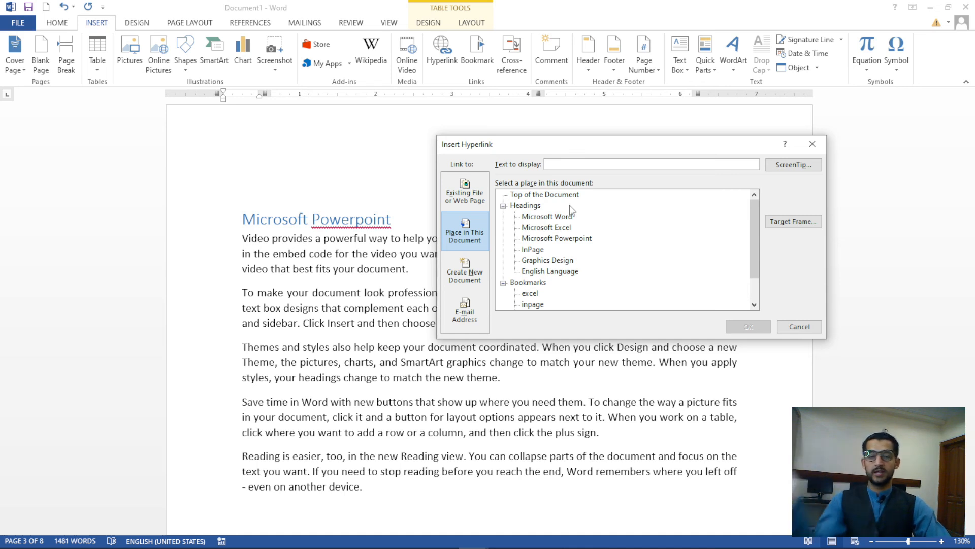
{"action": "left_click_drag", "start_coordinate": [755, 224], "coordinate": [755, 248]}
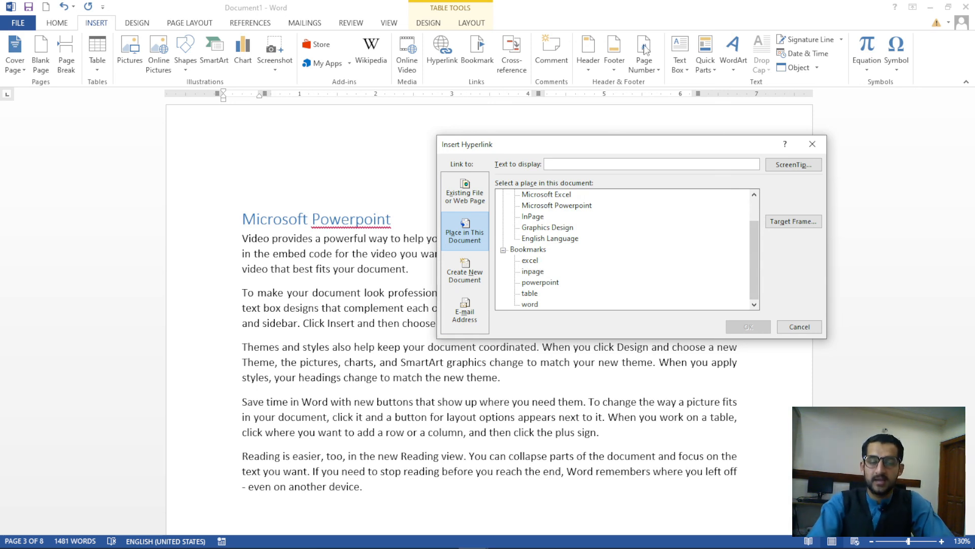
{"action": "left_click", "coordinate": [812, 144]}
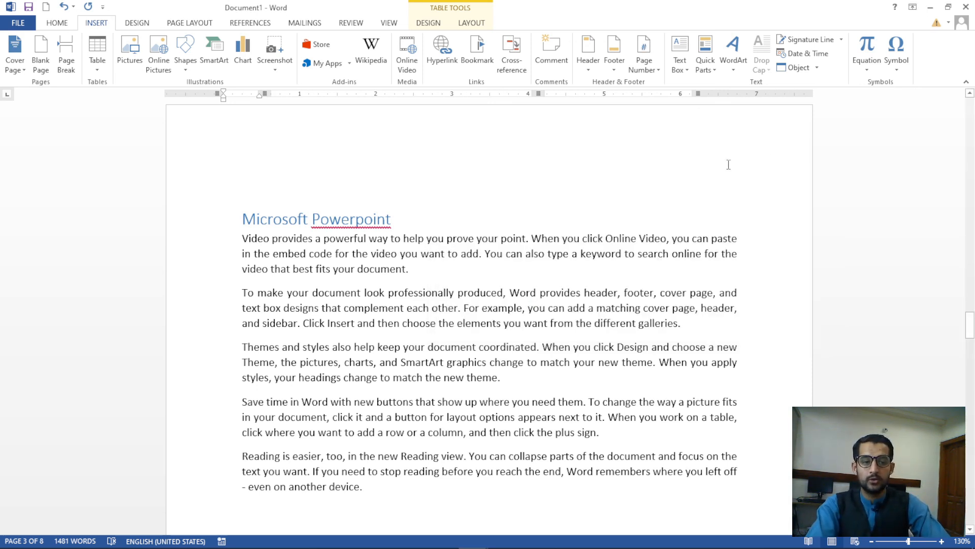
{"action": "left_click", "coordinate": [483, 66]}
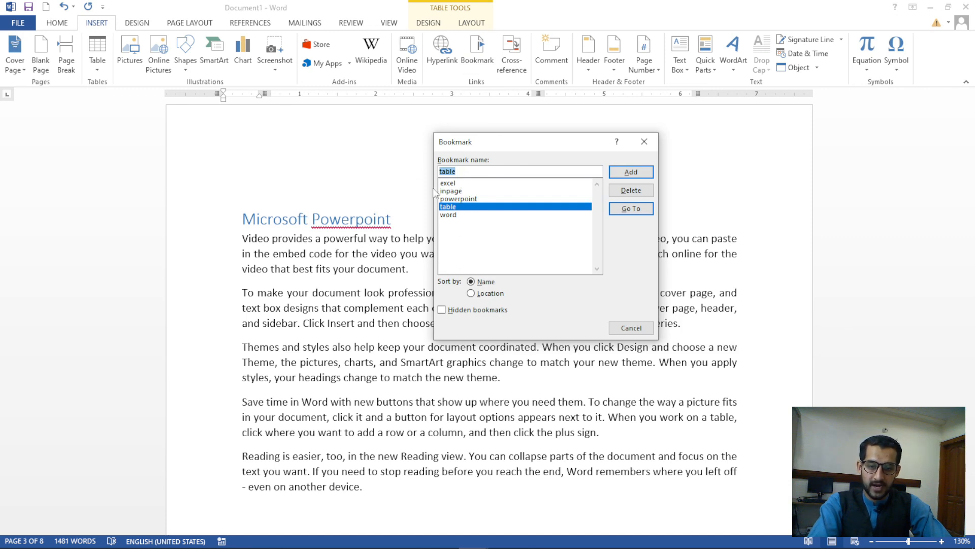
Close the Bookmark dialog, collapse and re-expand the Powerpoint section, and select its heading
{"action": "left_click", "coordinate": [642, 142]}
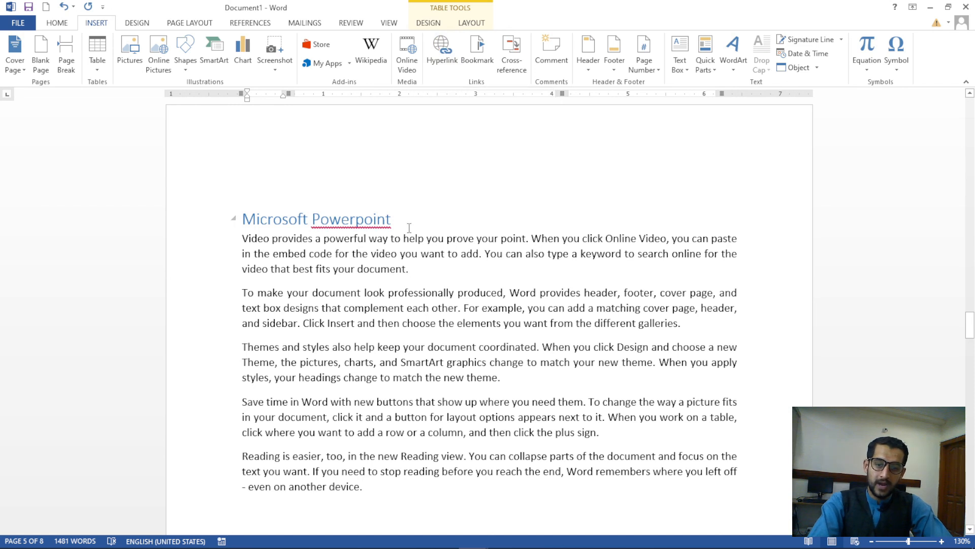
{"action": "left_click", "coordinate": [228, 219]}
{"action": "left_click", "coordinate": [224, 306]}
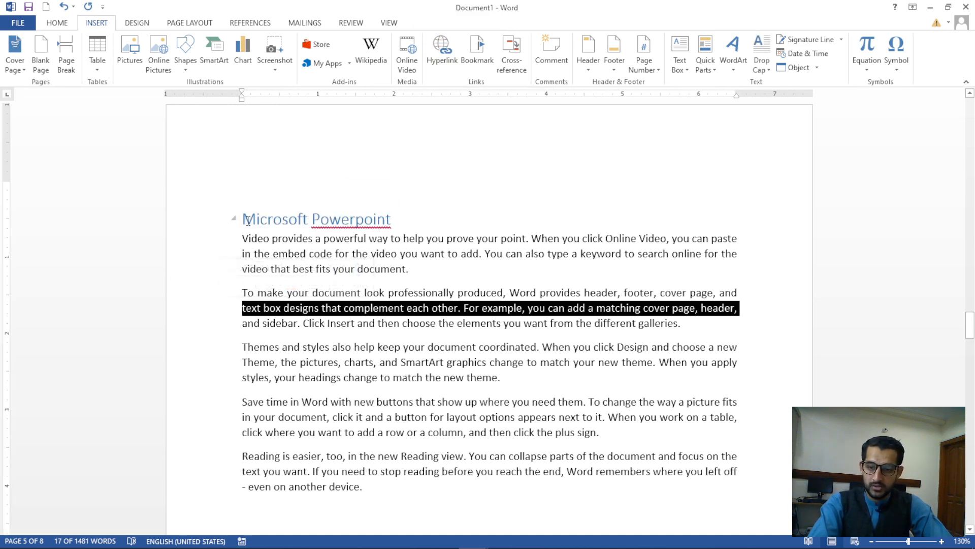
{"action": "left_click", "coordinate": [245, 221]}
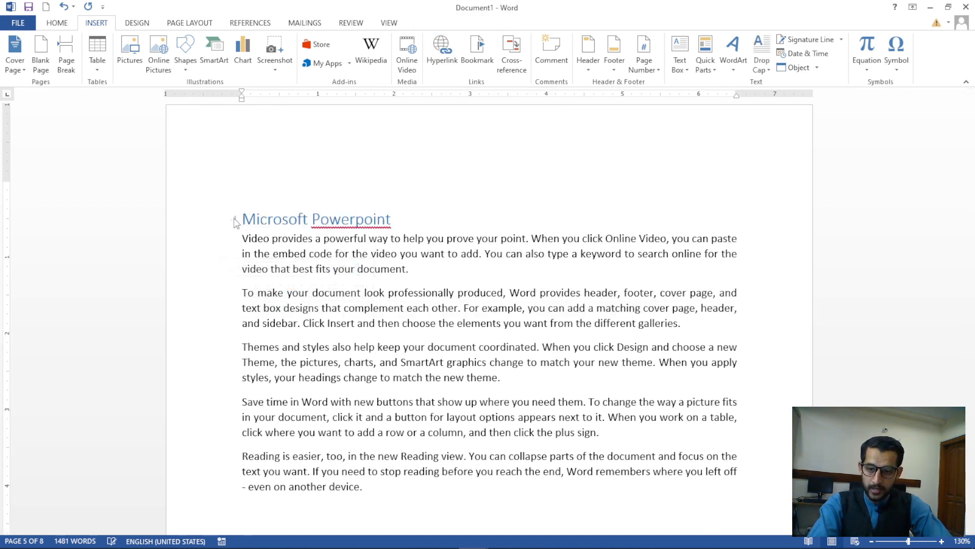
{"action": "left_click", "coordinate": [234, 219]}
{"action": "left_click", "coordinate": [233, 219]}
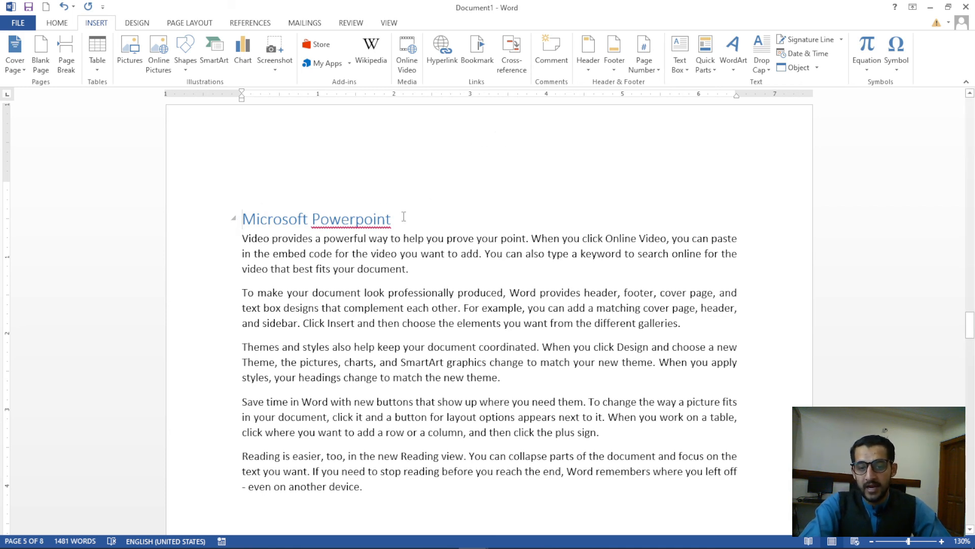
{"action": "left_click_drag", "start_coordinate": [404, 217], "coordinate": [242, 219]}
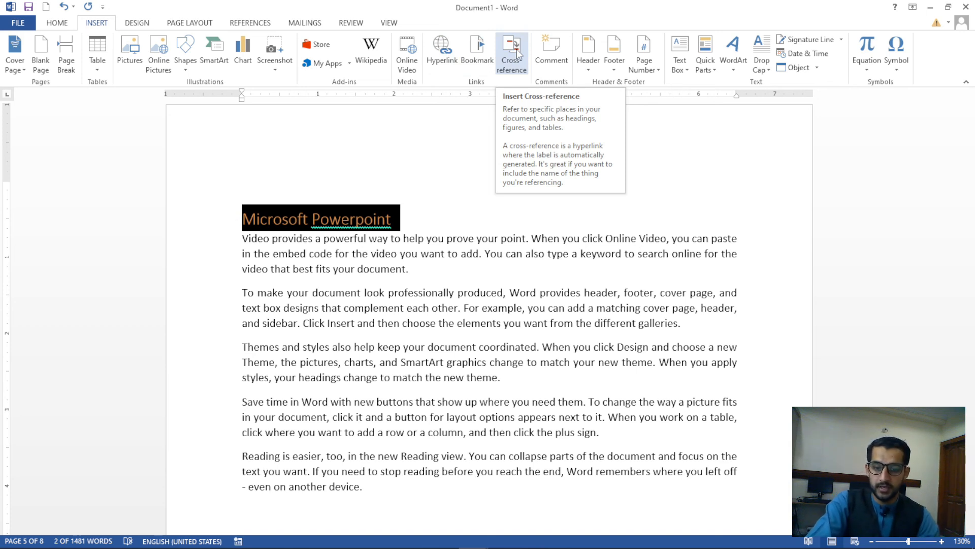
Jump from the table's Microsoft Word entry to its heading, then back via Content Table
{"action": "left_click", "coordinate": [414, 188]}
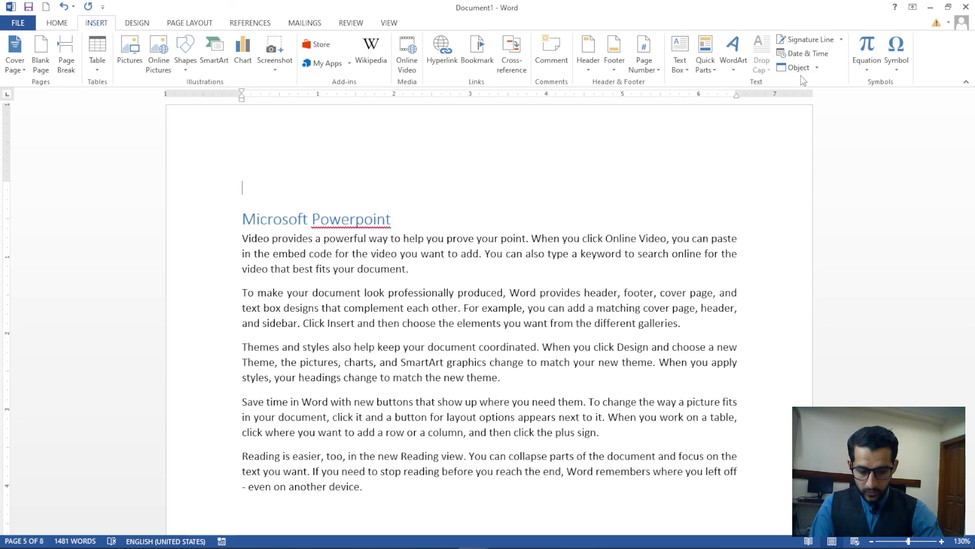
{"action": "key", "text": "ctrl+Home"}
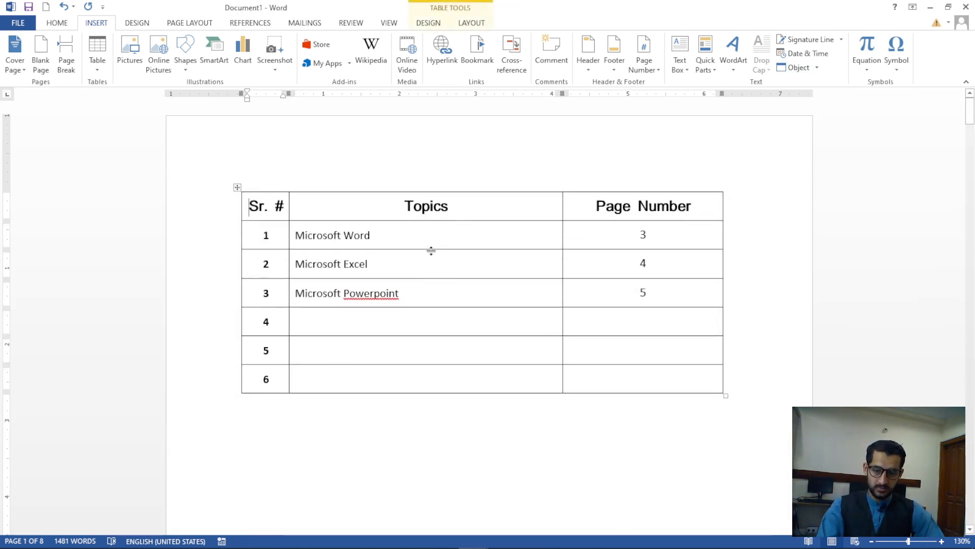
{"action": "left_click", "coordinate": [346, 238], "text": "ctrl"}
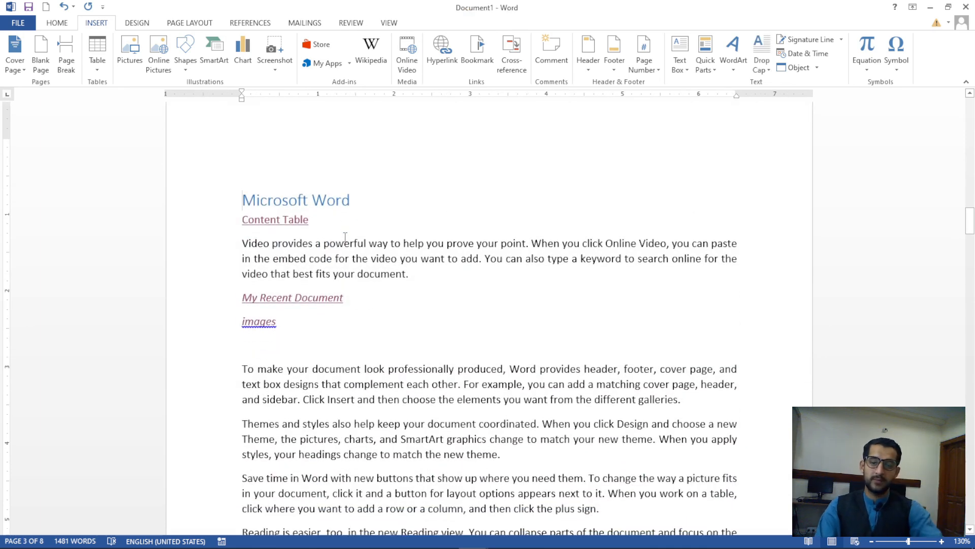
{"action": "left_click", "coordinate": [273, 220], "text": "ctrl"}
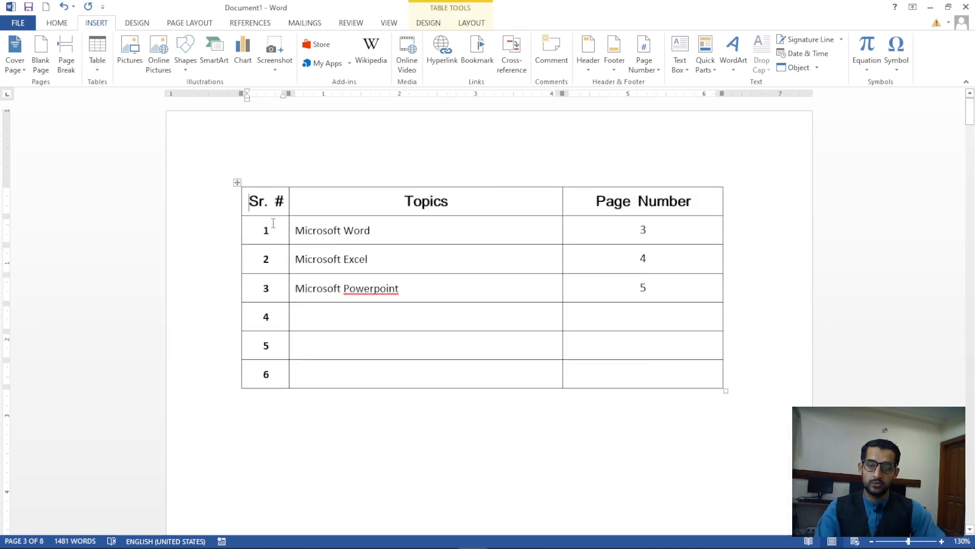